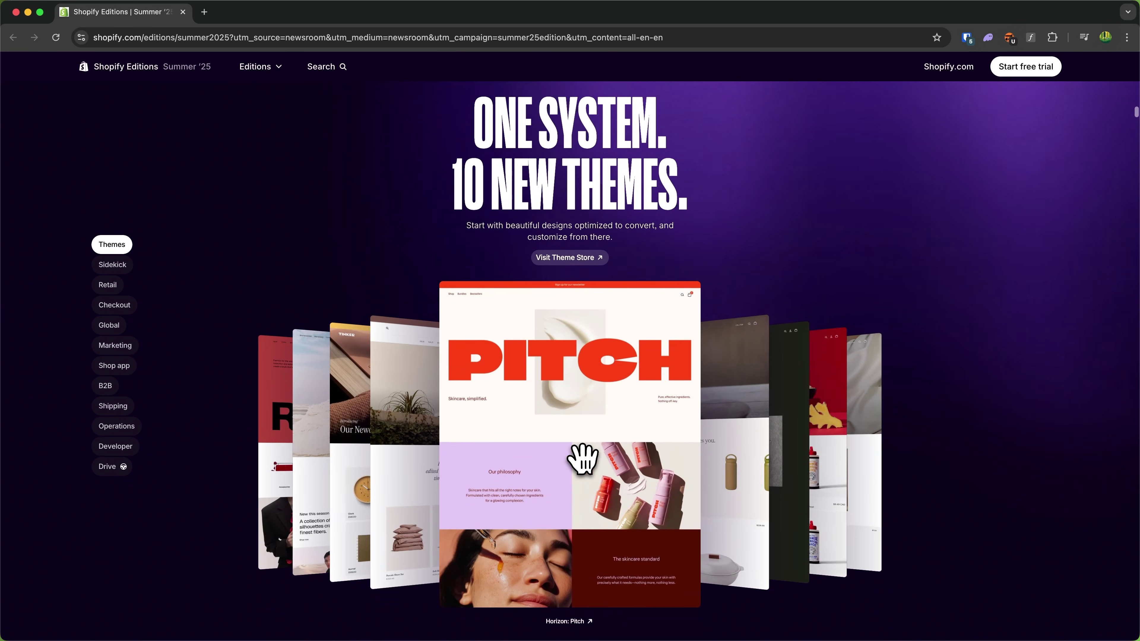
- Look through the ten new themes showcased in the Shopify Editions Summer '25 carousel
{"action": "scroll", "coordinate": [583, 458], "scroll_direction": "down", "scroll_amount": 2}
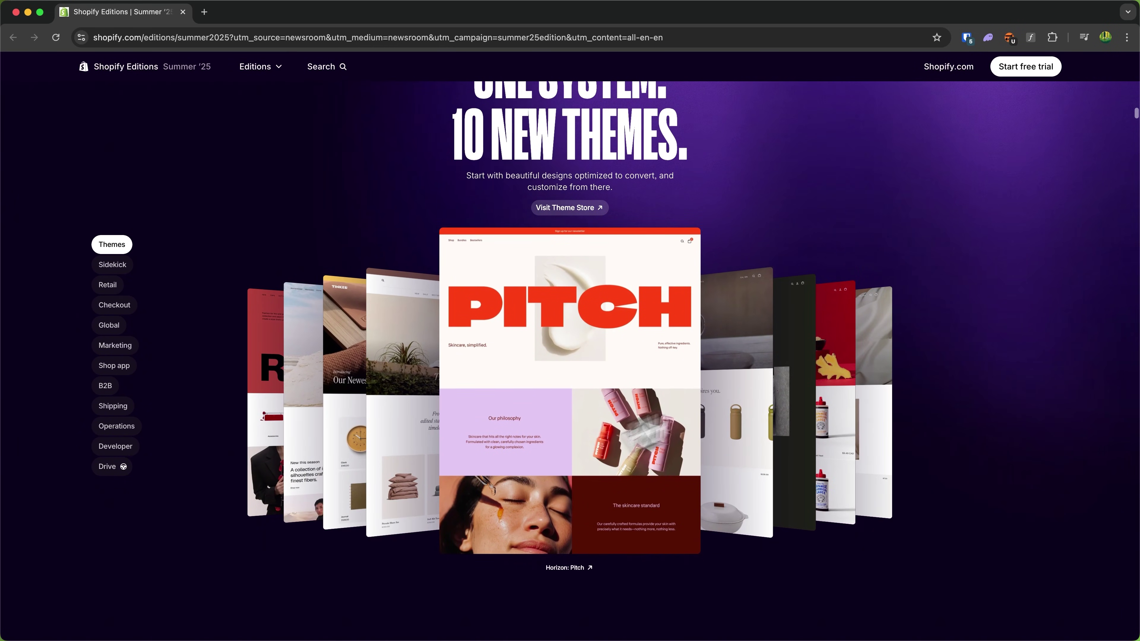
{"action": "scroll", "coordinate": [727, 397], "scroll_direction": "right", "scroll_amount": 5}
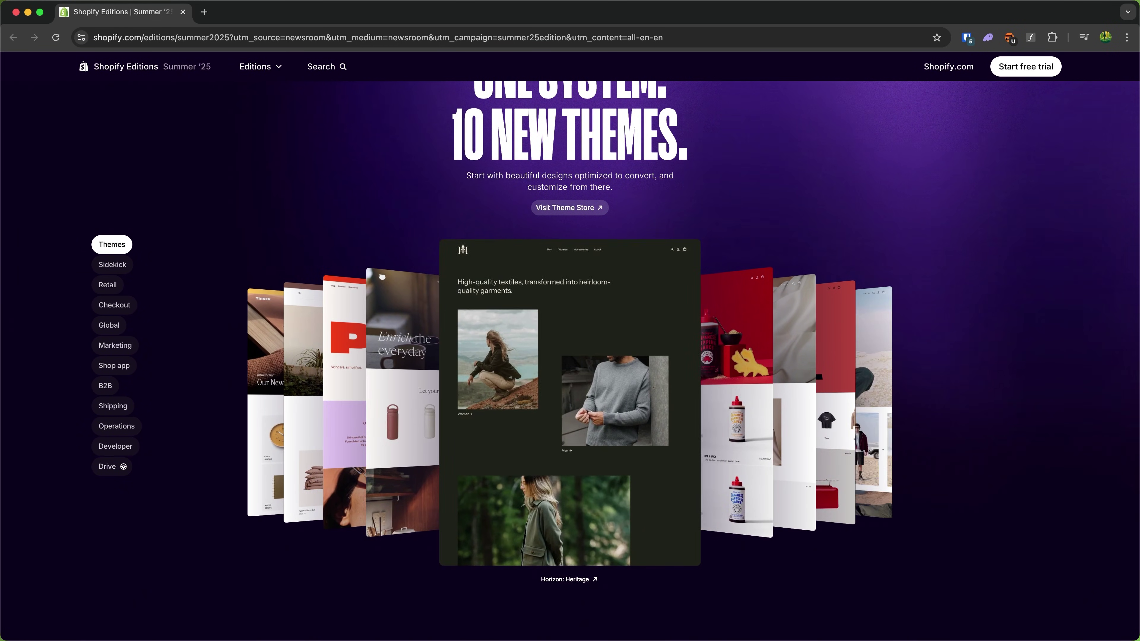
{"action": "scroll", "coordinate": [776, 367], "scroll_direction": "right", "scroll_amount": 5}
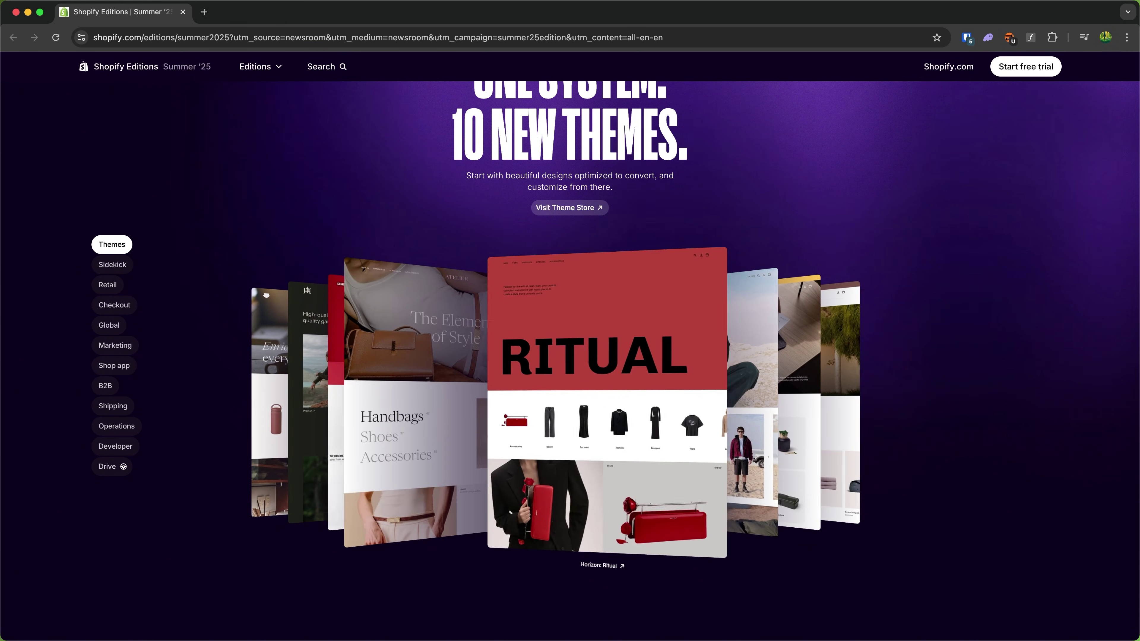
{"action": "scroll", "coordinate": [776, 366], "scroll_direction": "right", "scroll_amount": 2}
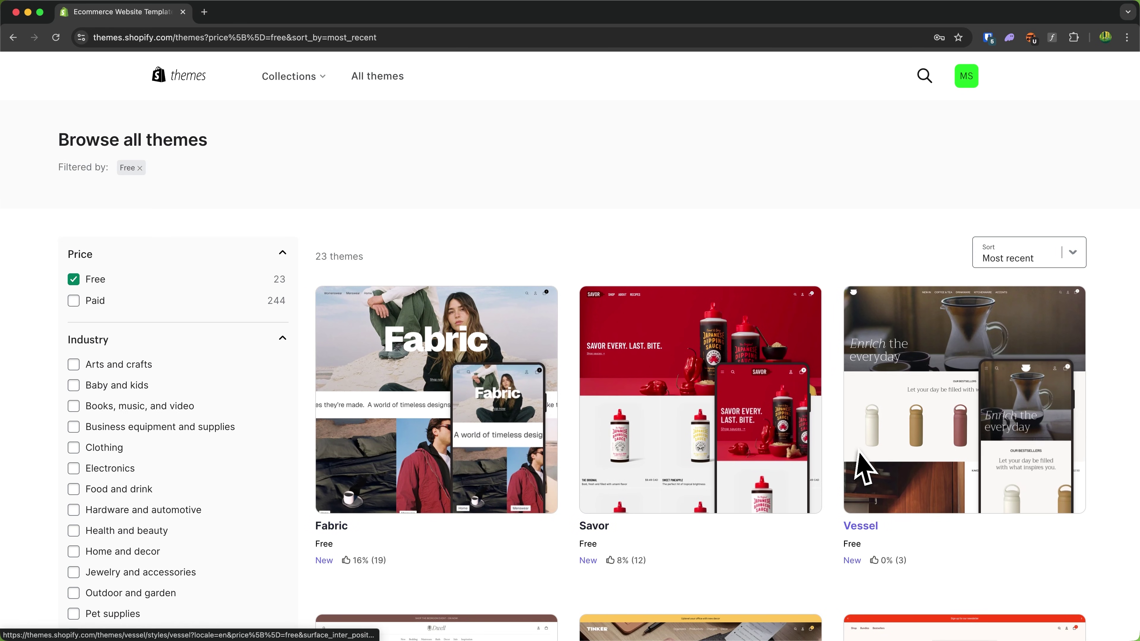
- Browse the most recent free themes in the Shopify Theme Store
{"action": "scroll", "coordinate": [859, 465], "scroll_direction": "down", "scroll_amount": 8}
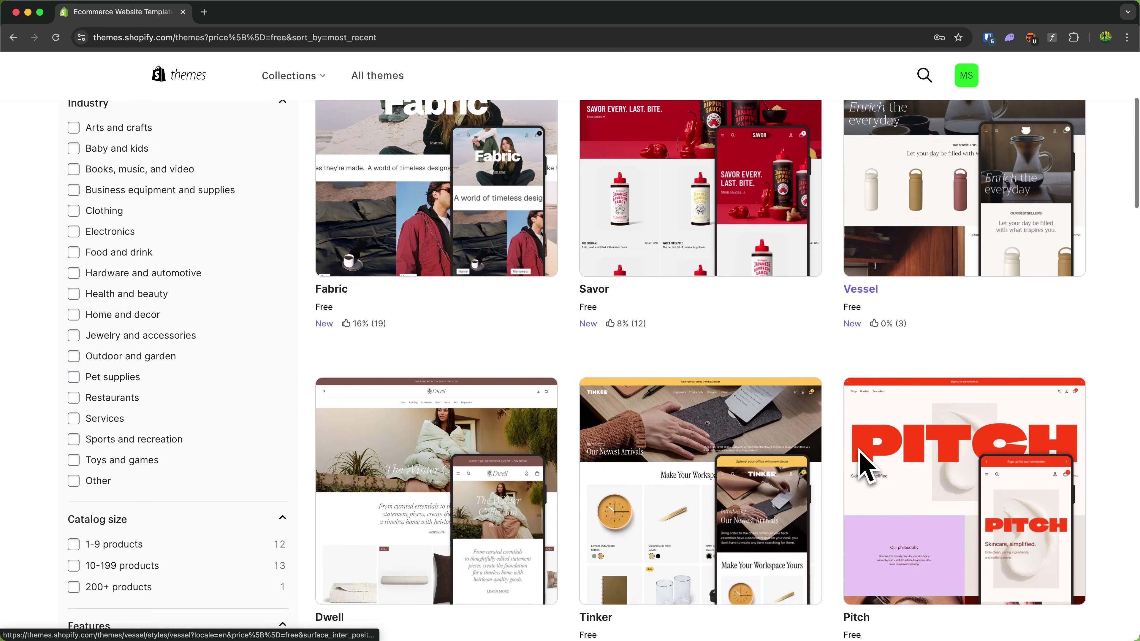
{"action": "scroll", "coordinate": [965, 506], "scroll_direction": "down", "scroll_amount": 7}
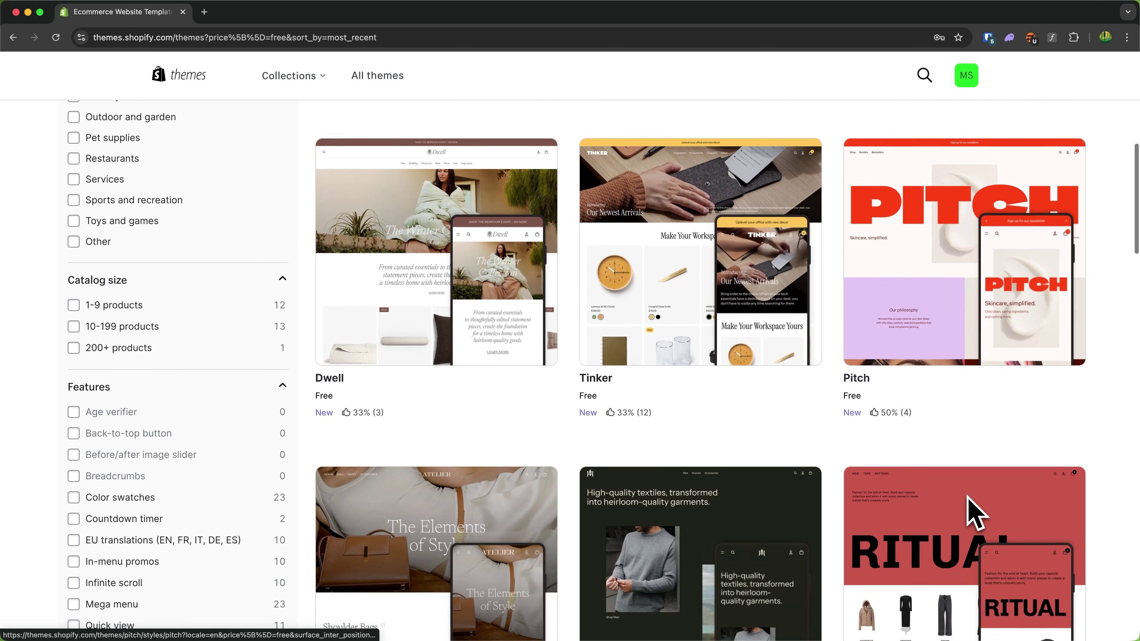
{"action": "scroll", "coordinate": [987, 453], "scroll_direction": "up", "scroll_amount": 8}
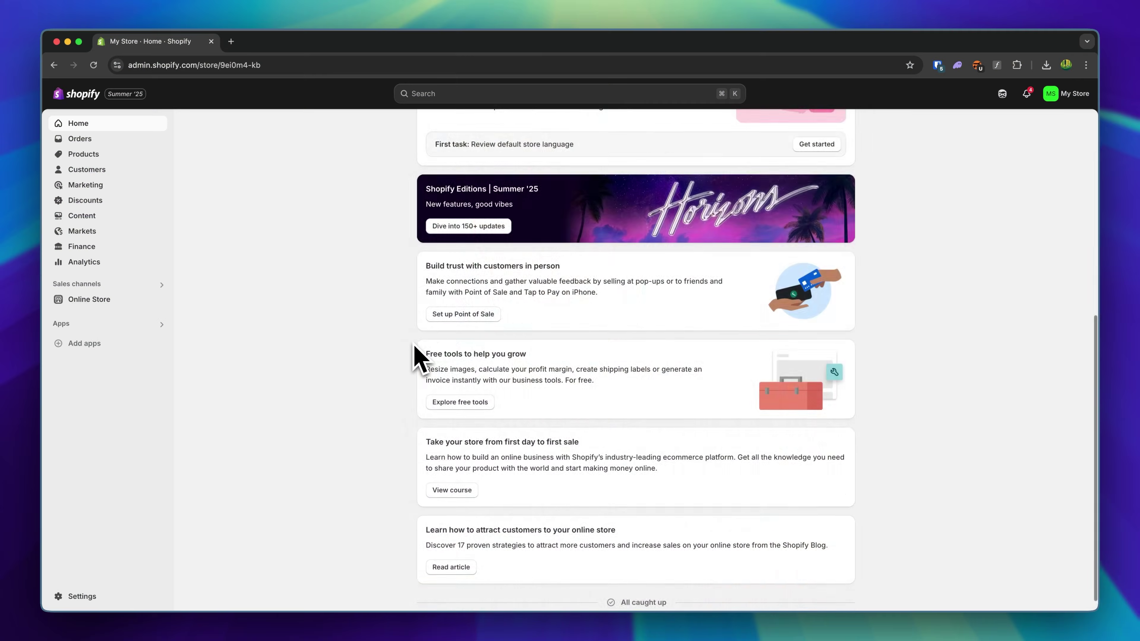
- Review the store's product list and collections in the Shopify admin and return to the home page
{"action": "scroll", "coordinate": [415, 357], "scroll_direction": "up", "scroll_amount": 10}
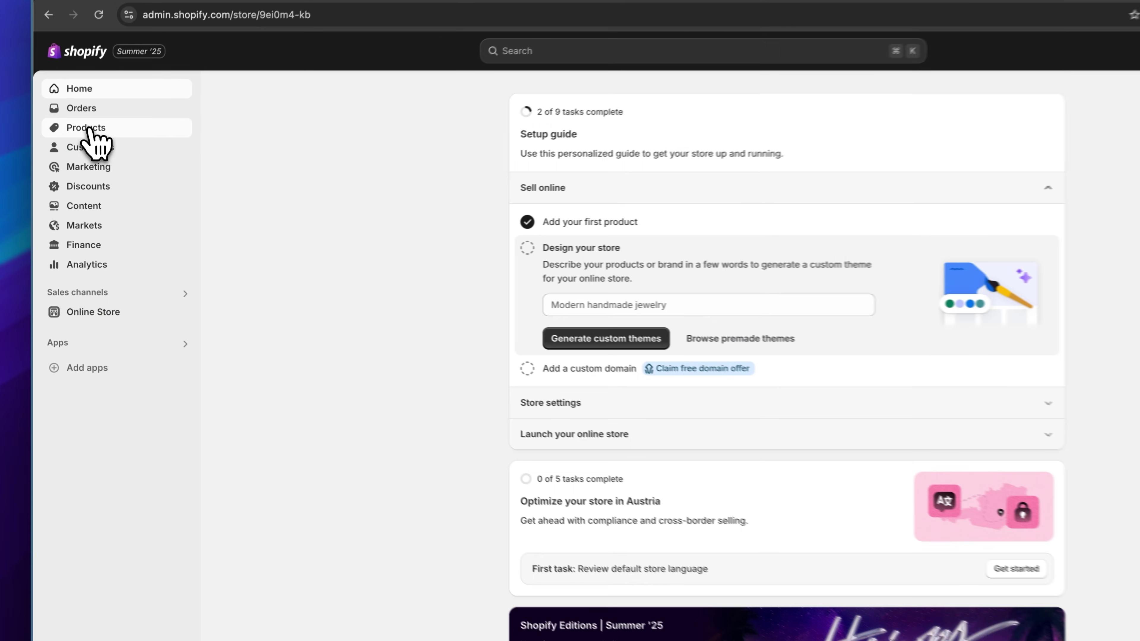
{"action": "left_click", "coordinate": [85, 154]}
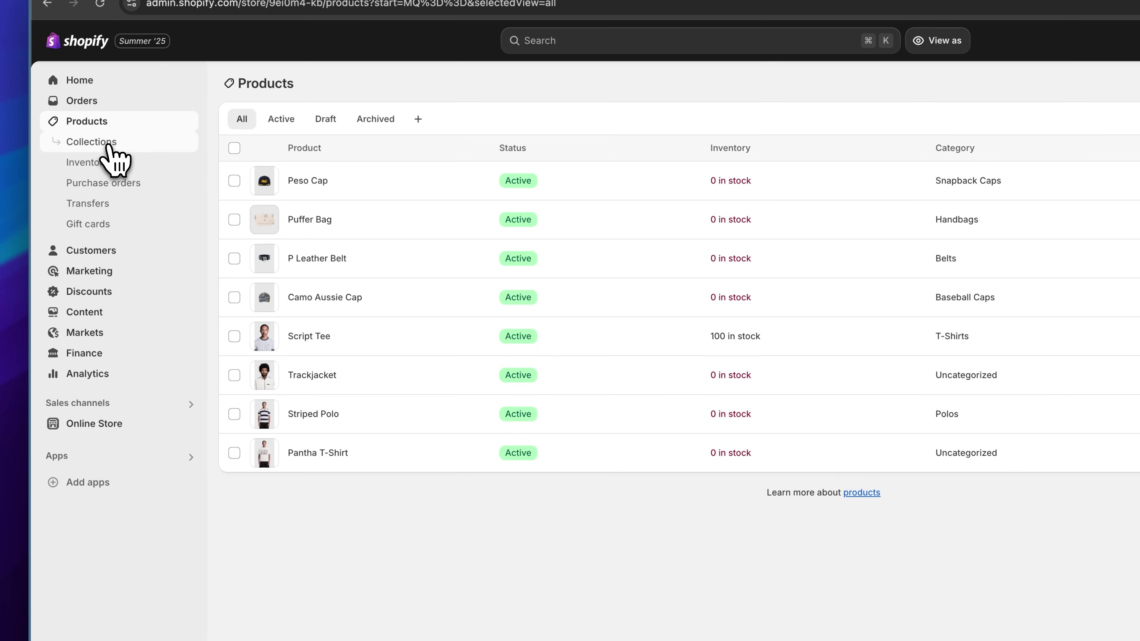
{"action": "left_click", "coordinate": [96, 142]}
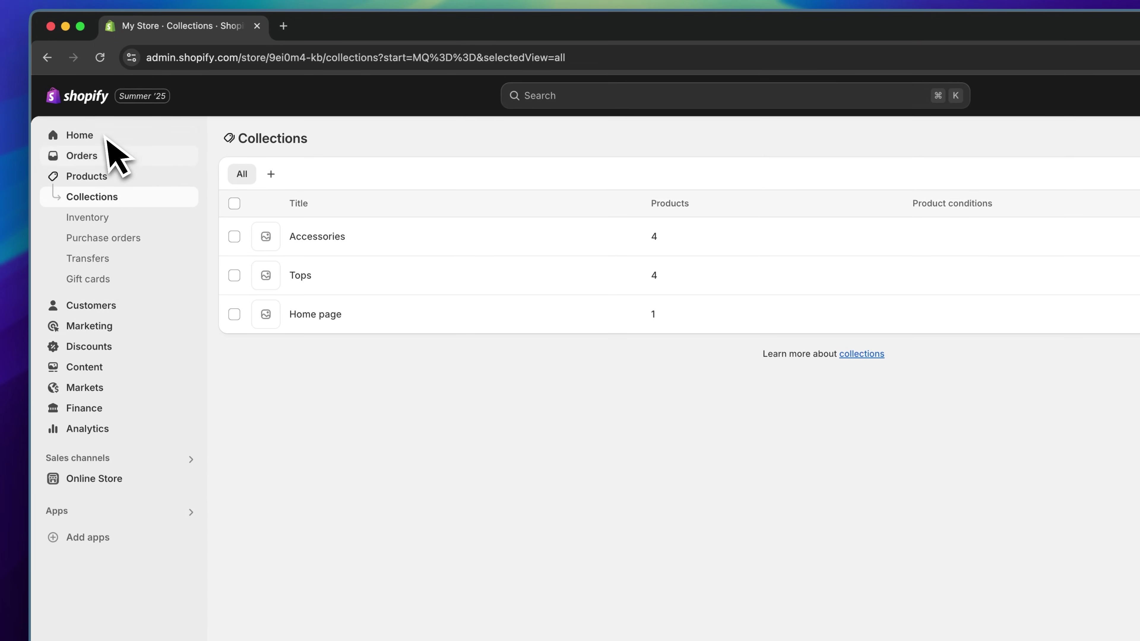
{"action": "left_click", "coordinate": [104, 134]}
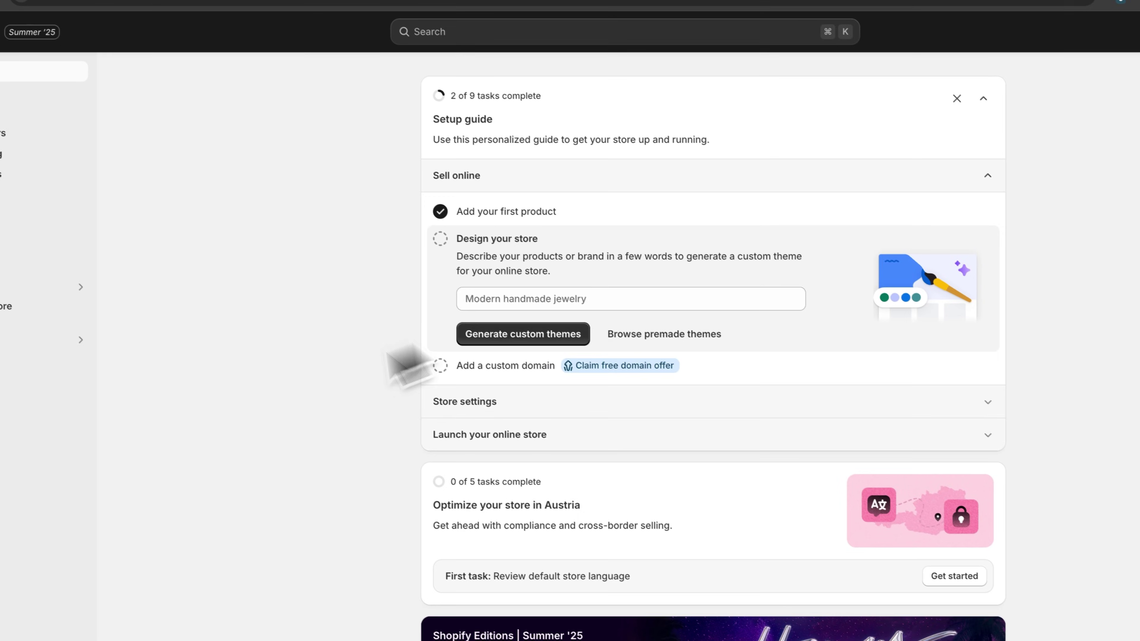
- Go to the online store's themes and open the Horizon theme from the theme library for customizing
{"action": "left_click", "coordinate": [388, 397]}
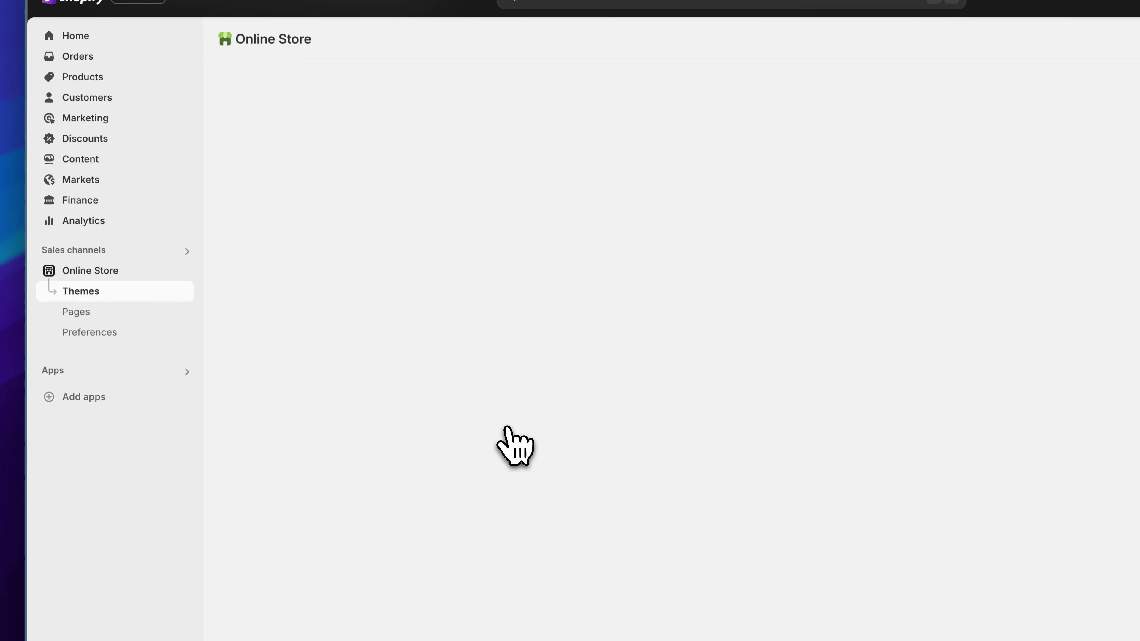
{"action": "scroll", "coordinate": [516, 447], "scroll_direction": "down", "scroll_amount": 5}
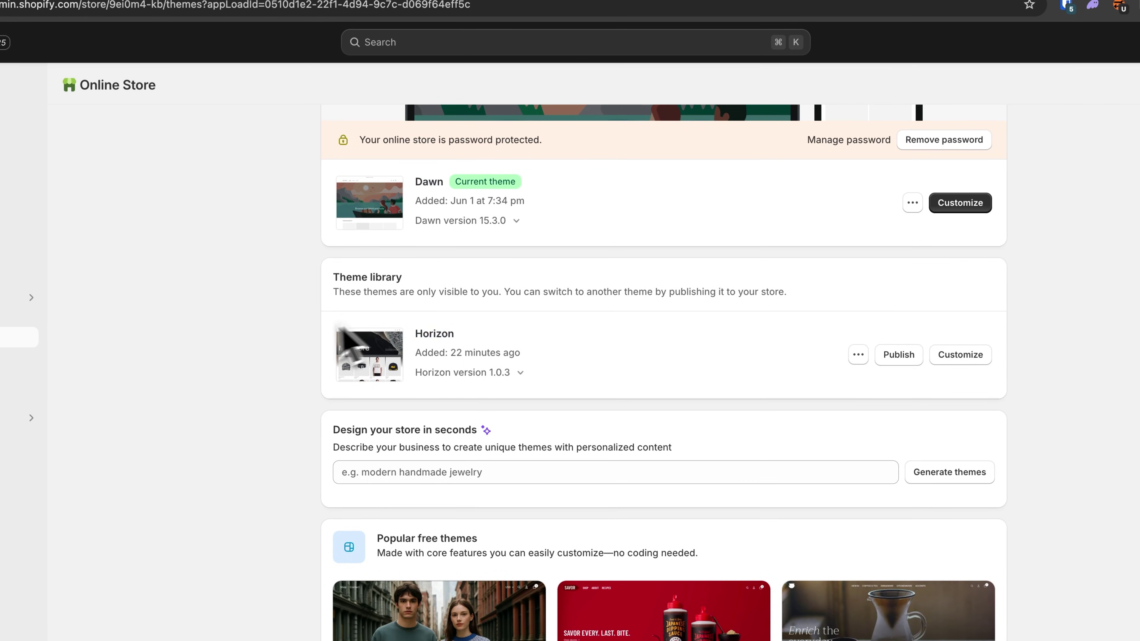
{"action": "scroll", "coordinate": [404, 305], "scroll_direction": "down", "scroll_amount": 6}
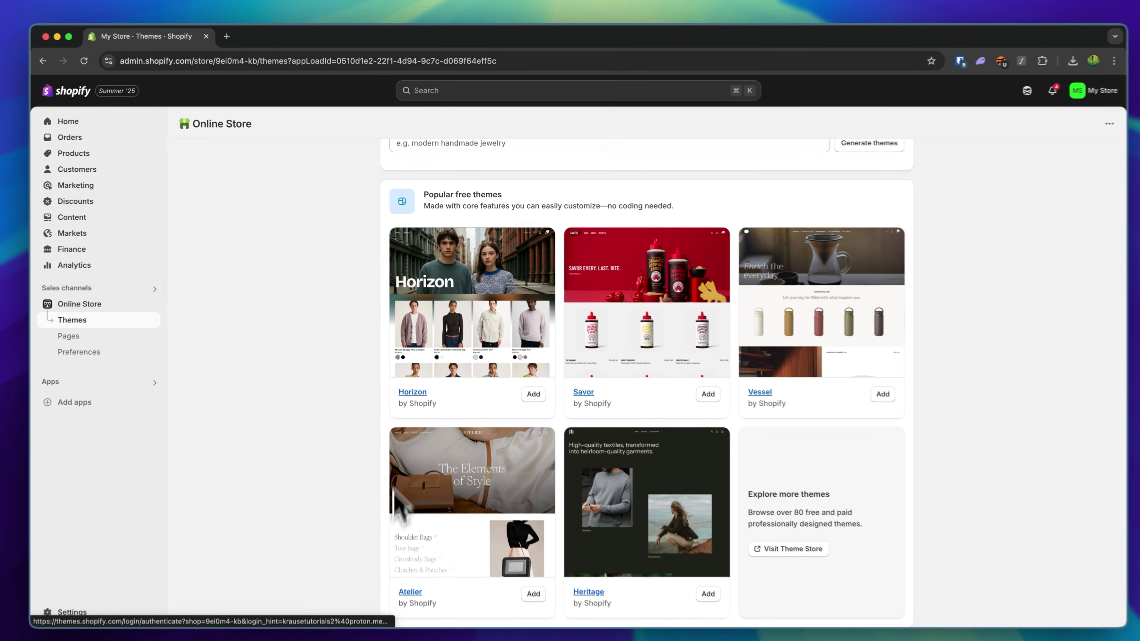
{"action": "scroll", "coordinate": [395, 499], "scroll_direction": "down", "scroll_amount": 1}
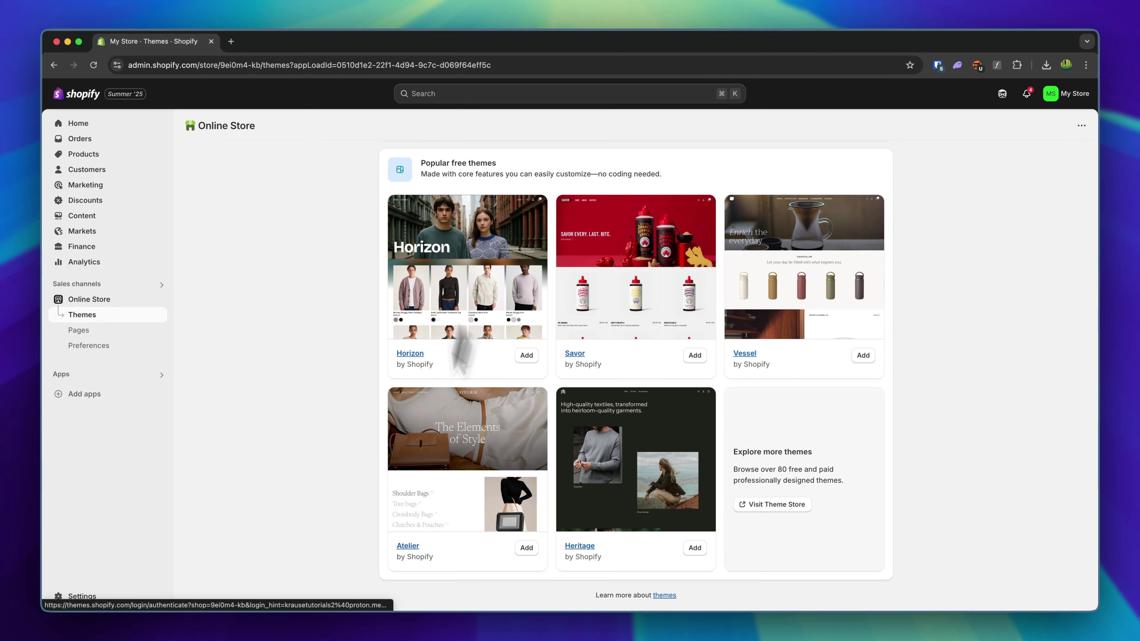
{"action": "scroll", "coordinate": [801, 521], "scroll_direction": "up", "scroll_amount": 10}
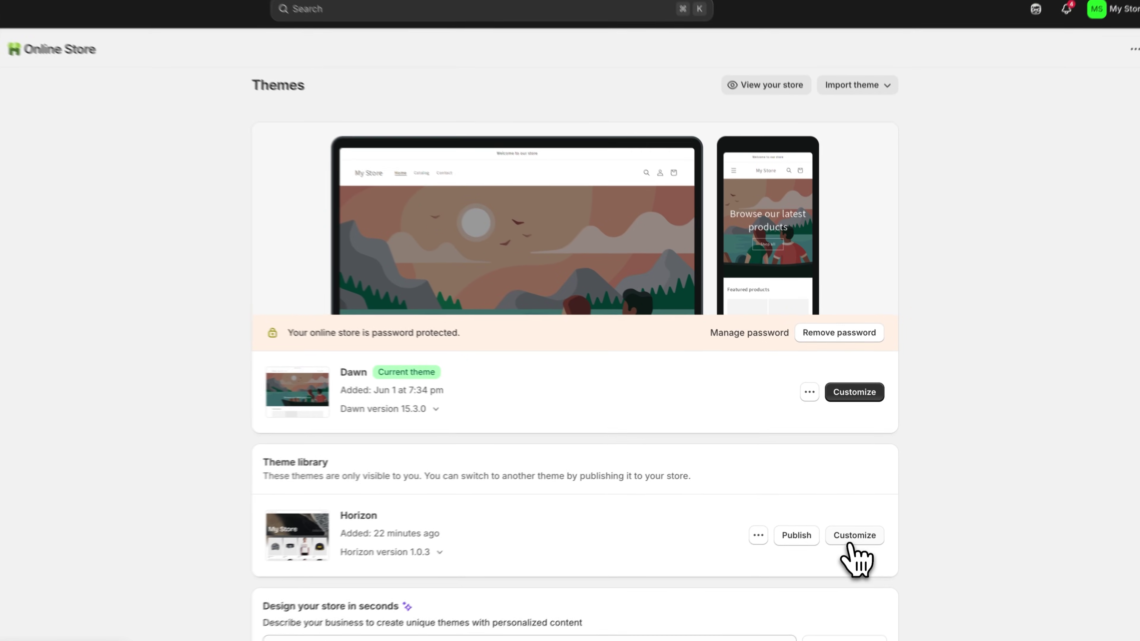
{"action": "left_click", "coordinate": [857, 515]}
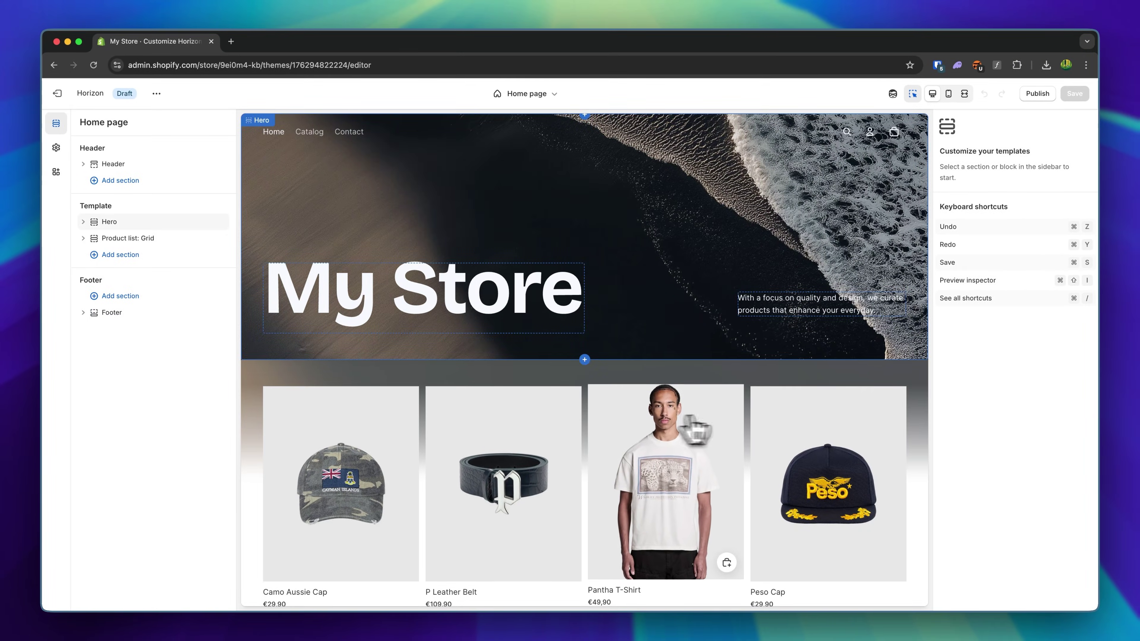
- Select the Hero section in the home page preview to view its settings
{"action": "left_click", "coordinate": [687, 183]}
{"action": "left_click", "coordinate": [504, 315]}
{"action": "left_click", "coordinate": [679, 224]}
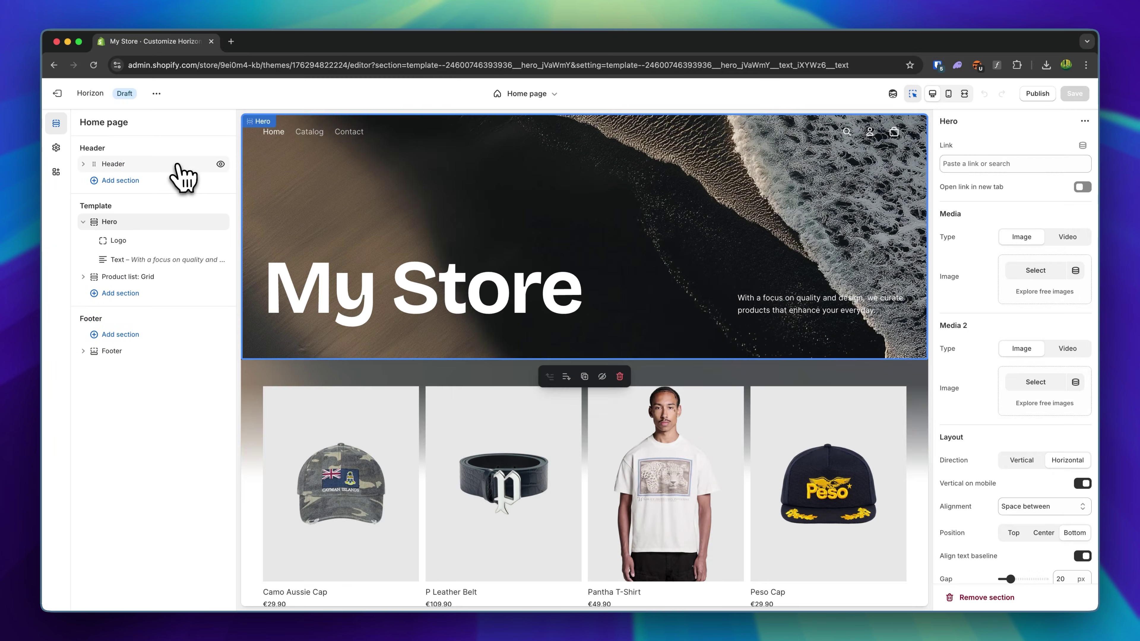
- Examine the Header section's Logo block settings, and select the Hero section again
{"action": "left_click", "coordinate": [179, 165]}
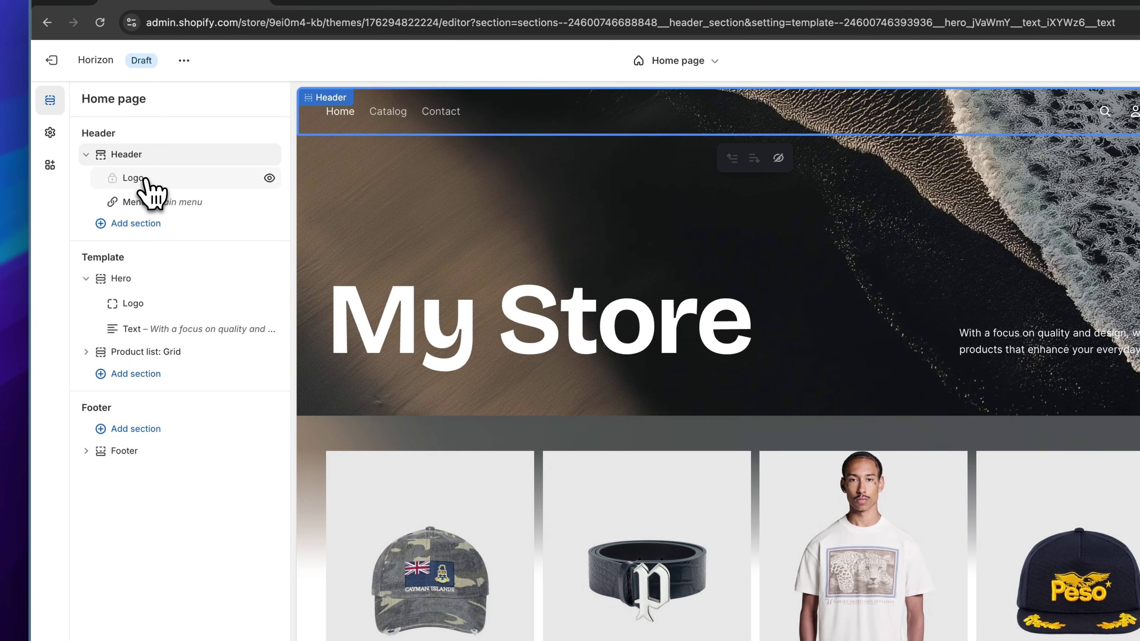
{"action": "left_click", "coordinate": [162, 198]}
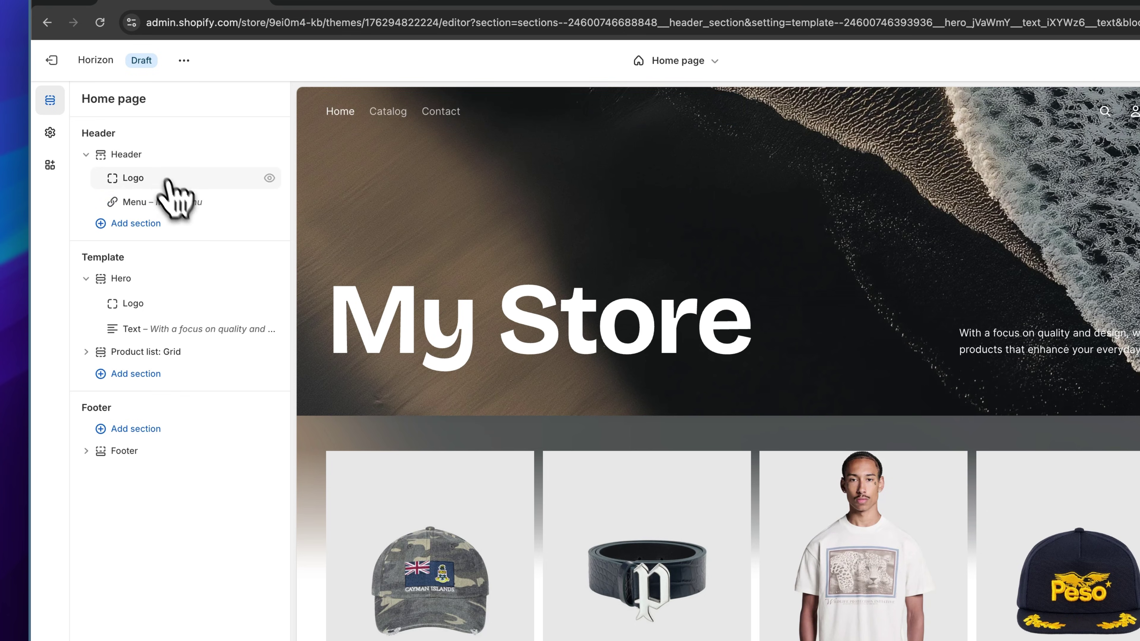
{"action": "left_click", "coordinate": [169, 179]}
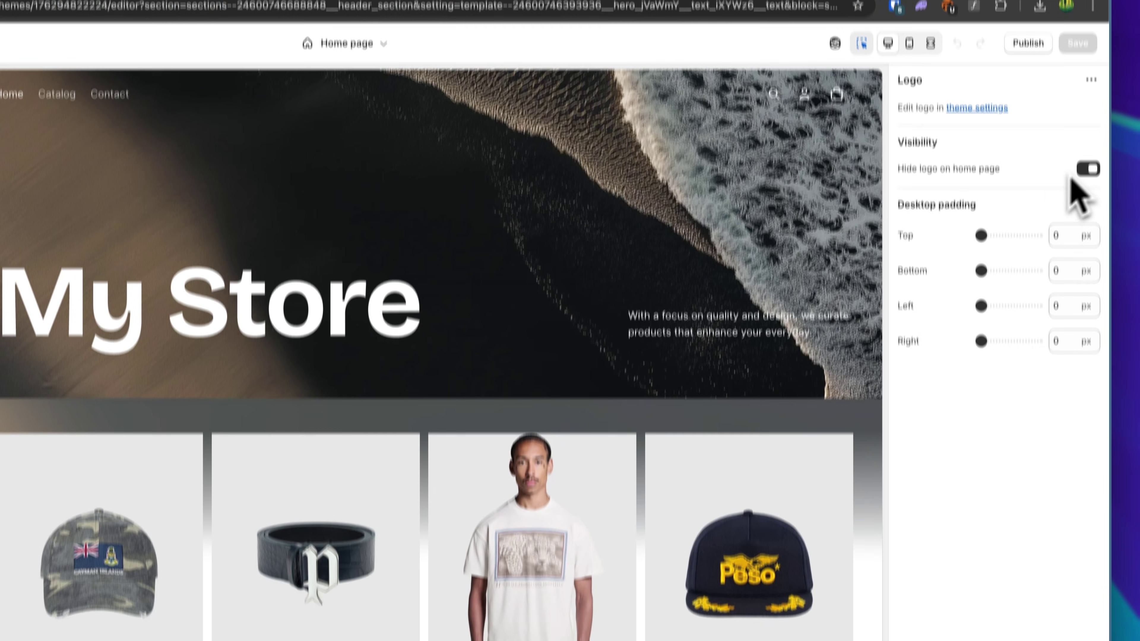
{"action": "left_click", "coordinate": [569, 310]}
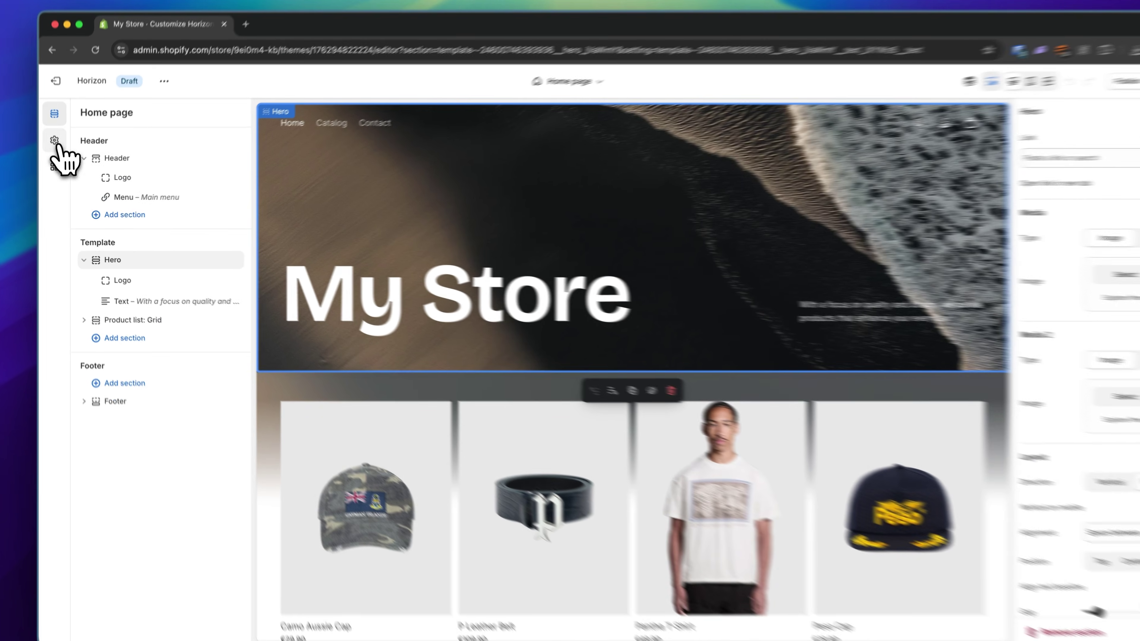
- Set the default logo in the theme settings to the black 0x0 PNG image
{"action": "left_click", "coordinate": [55, 147]}
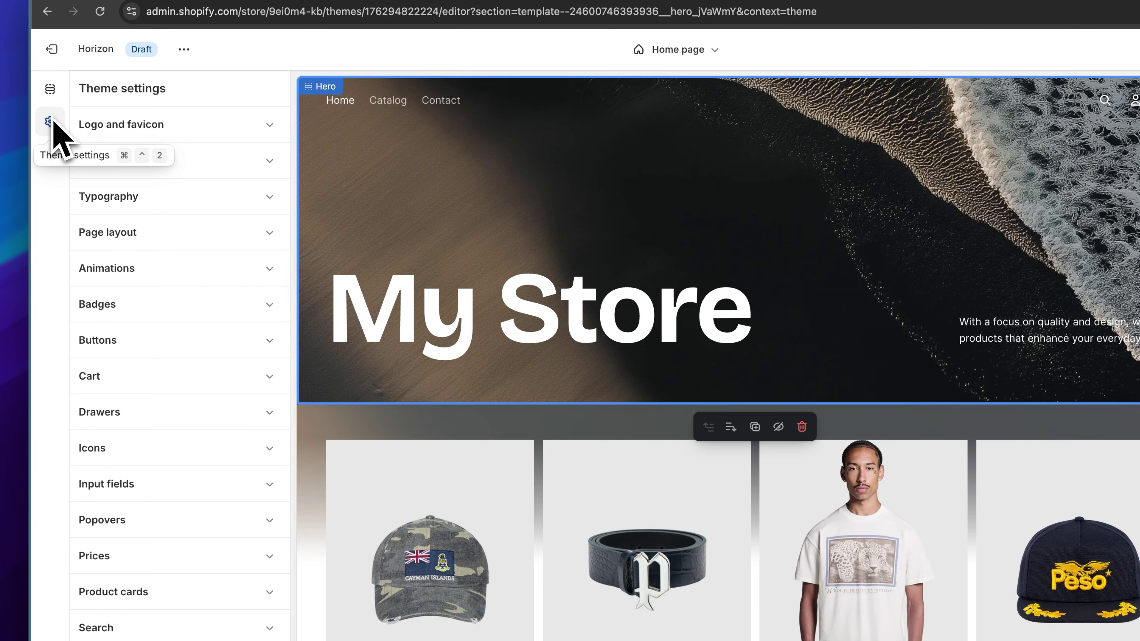
{"action": "left_click", "coordinate": [150, 131]}
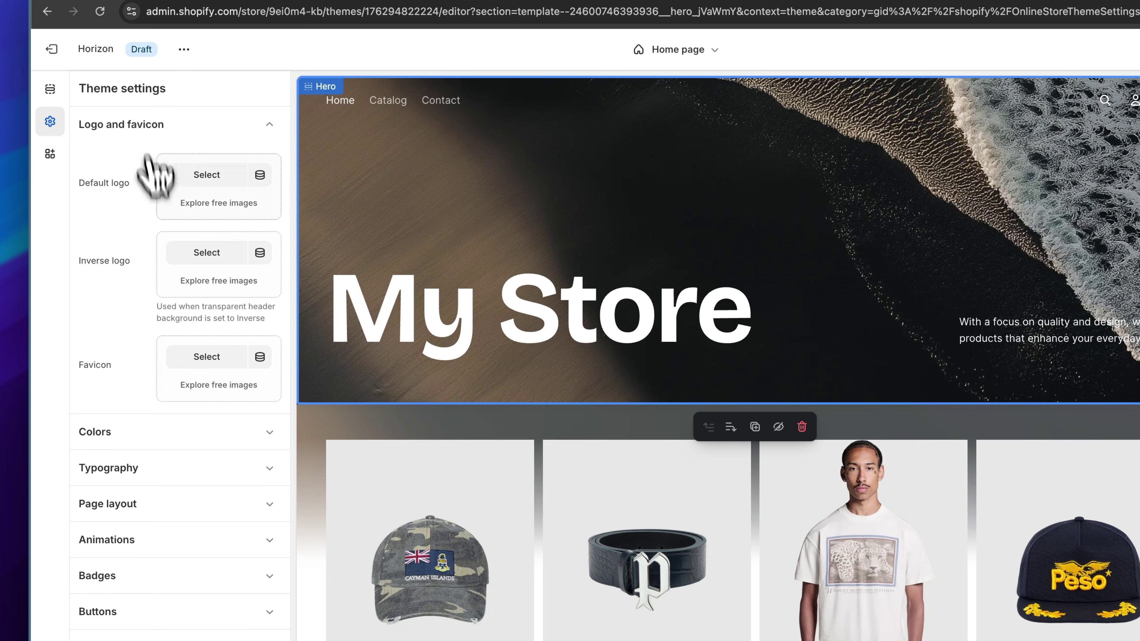
{"action": "left_click", "coordinate": [194, 176]}
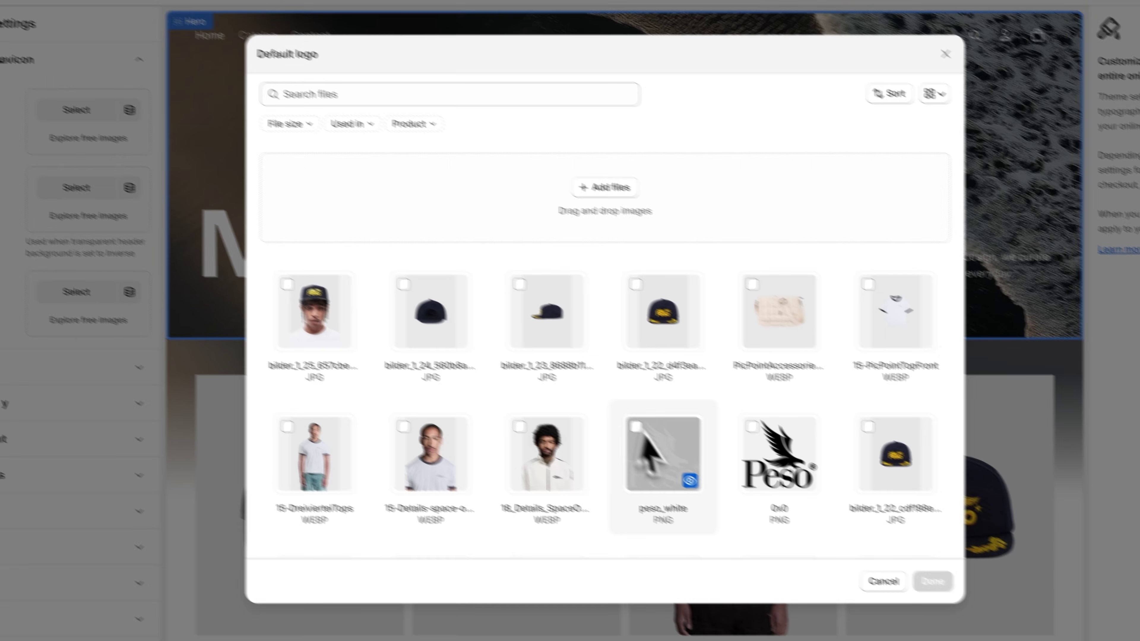
{"action": "scroll", "coordinate": [916, 369], "scroll_direction": "down", "scroll_amount": 3}
{"action": "left_click", "coordinate": [742, 297]}
{"action": "left_click", "coordinate": [885, 557]}
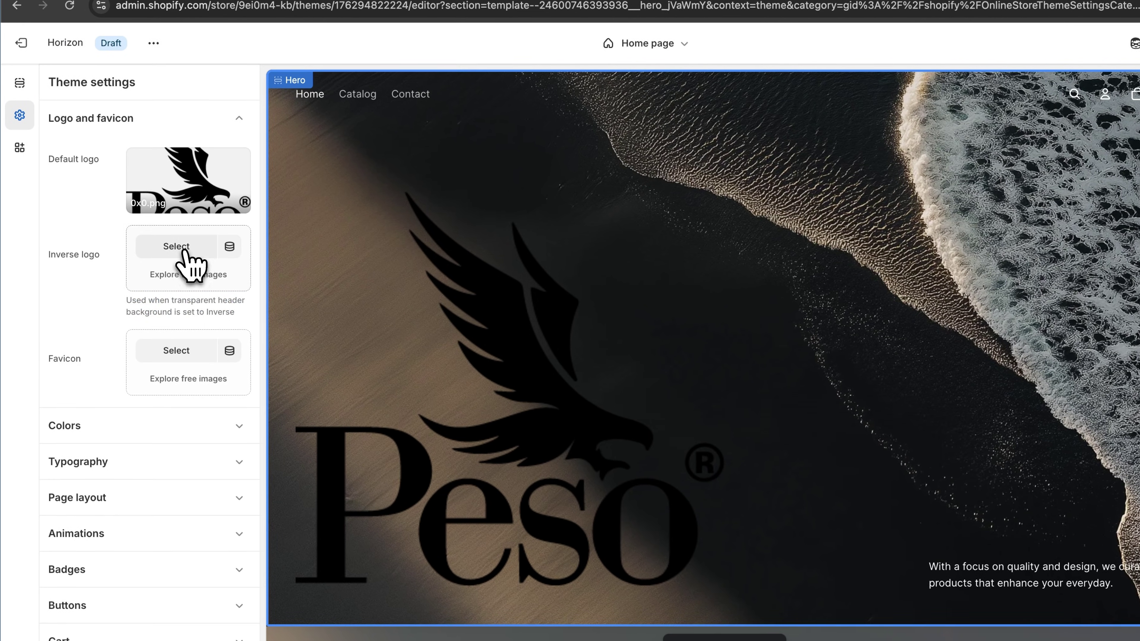
- Set the inverse logo to the peso_white PNG image
{"action": "left_click", "coordinate": [184, 250]}
{"action": "left_click", "coordinate": [764, 505]}
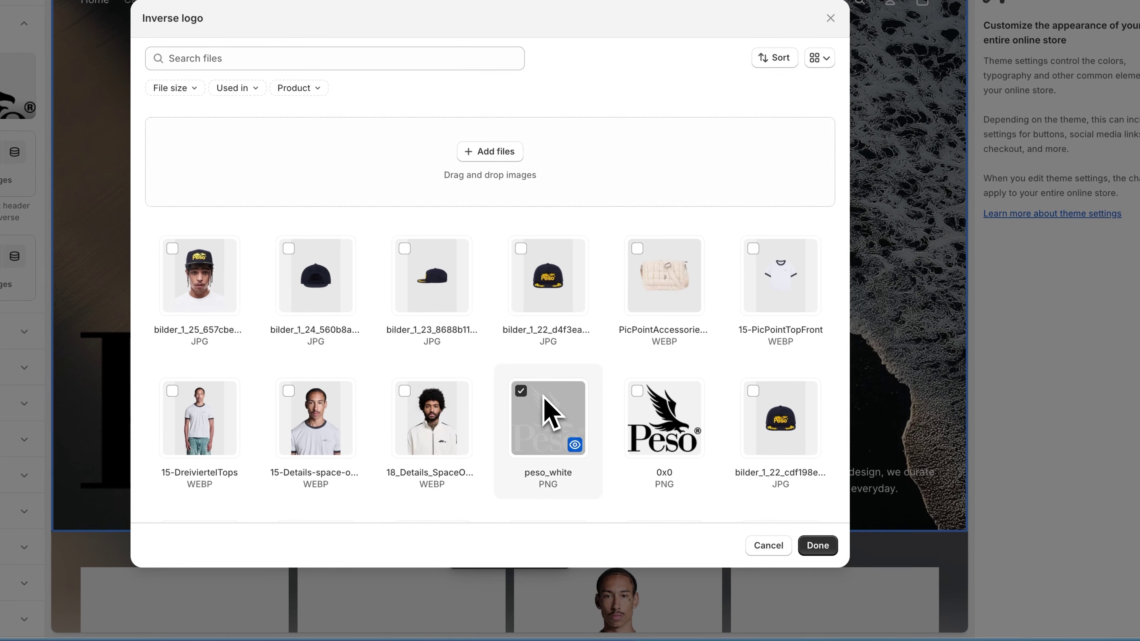
{"action": "left_click", "coordinate": [551, 410]}
{"action": "left_click", "coordinate": [816, 545]}
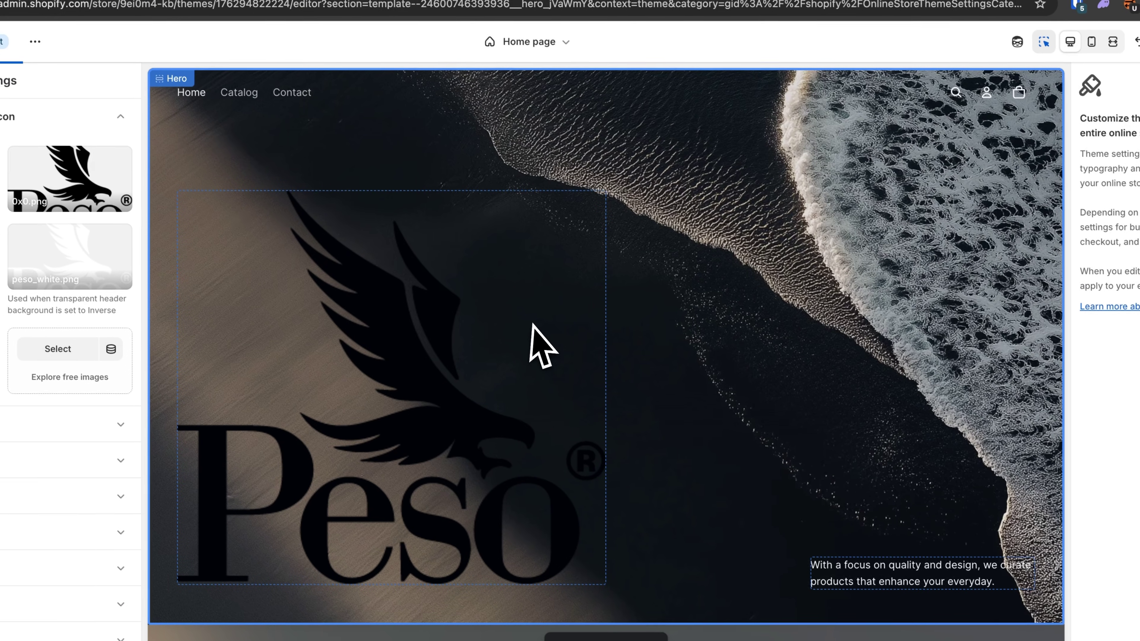
- Expand the color settings in the theme settings and look over the available color schemes
{"action": "left_click", "coordinate": [437, 252]}
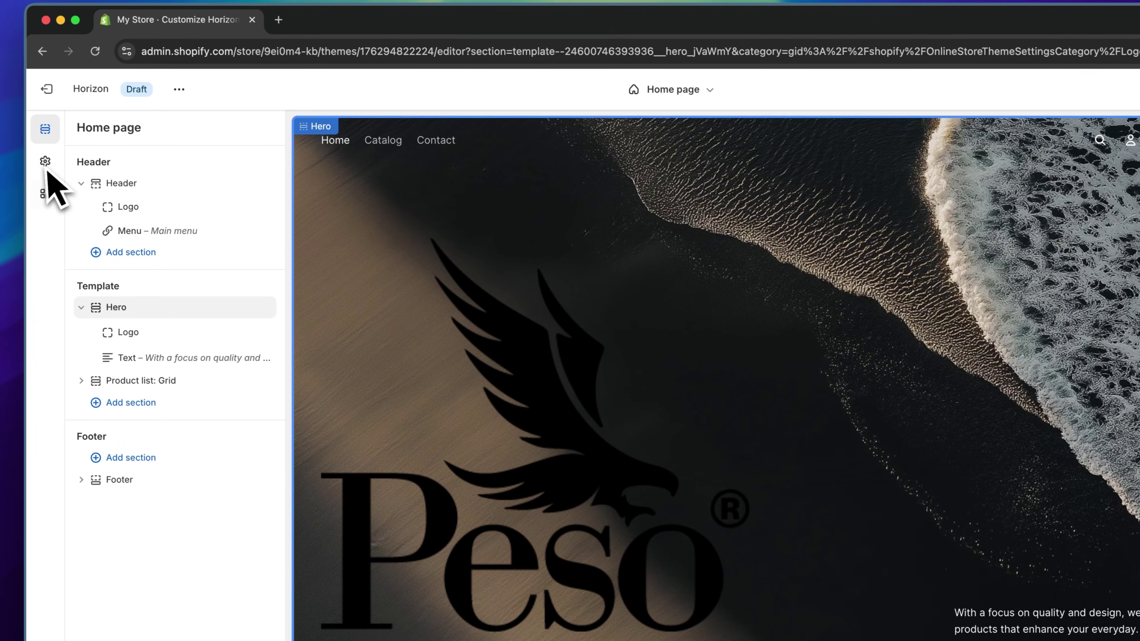
{"action": "left_click", "coordinate": [44, 162]}
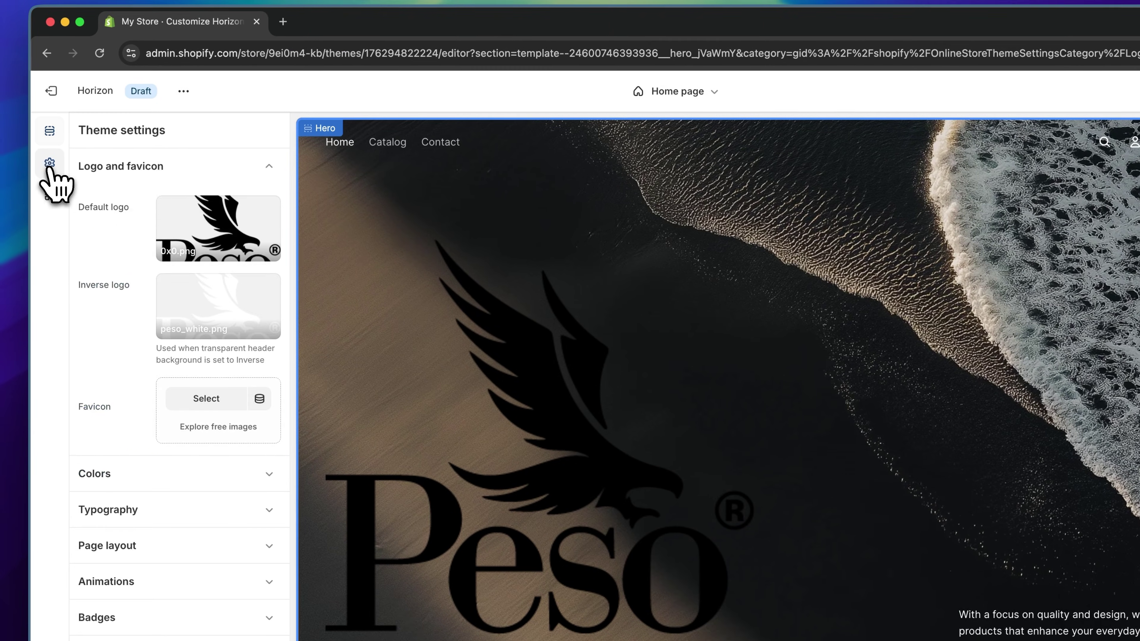
{"action": "left_click", "coordinate": [125, 204]}
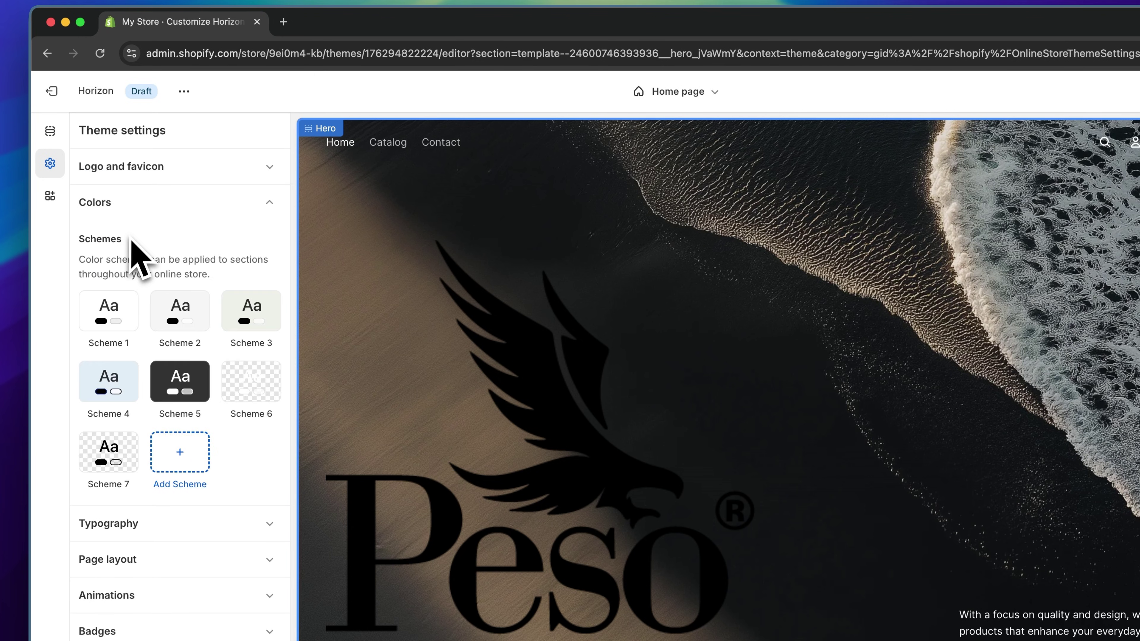
{"action": "scroll", "coordinate": [203, 466], "scroll_direction": "down", "scroll_amount": 3}
{"action": "scroll", "coordinate": [204, 462], "scroll_direction": "up", "scroll_amount": 3}
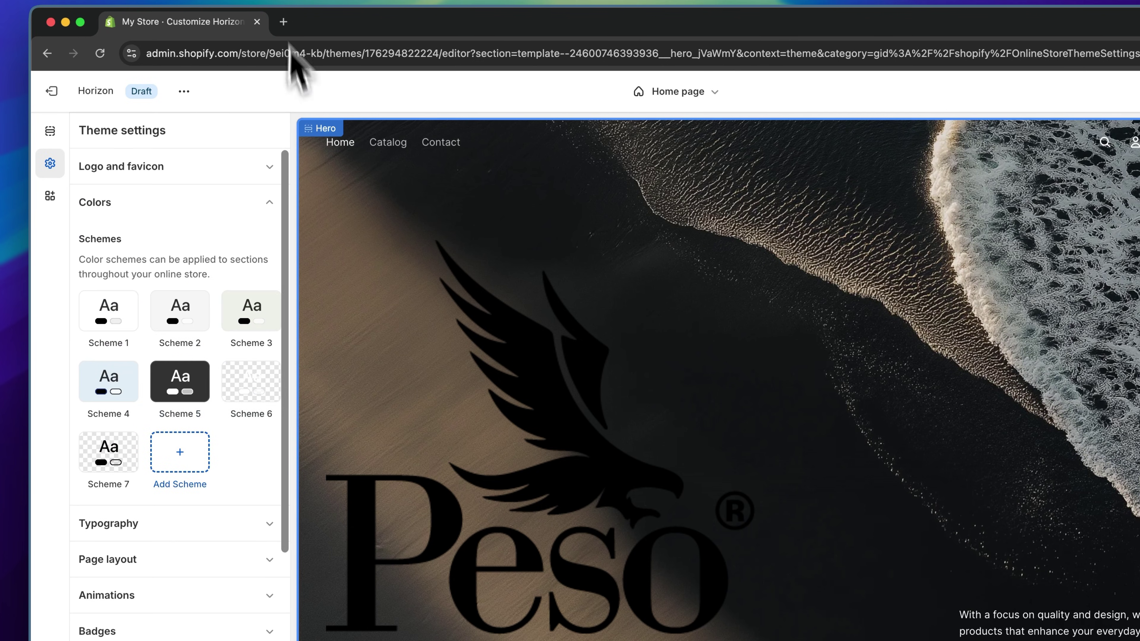
- Open the Coolors palette generator website (coolors.co) in a new browser tab
{"action": "key", "text": "super+t"}
{"action": "type", "text": "cll."}
{"action": "key", "text": "super+a"}
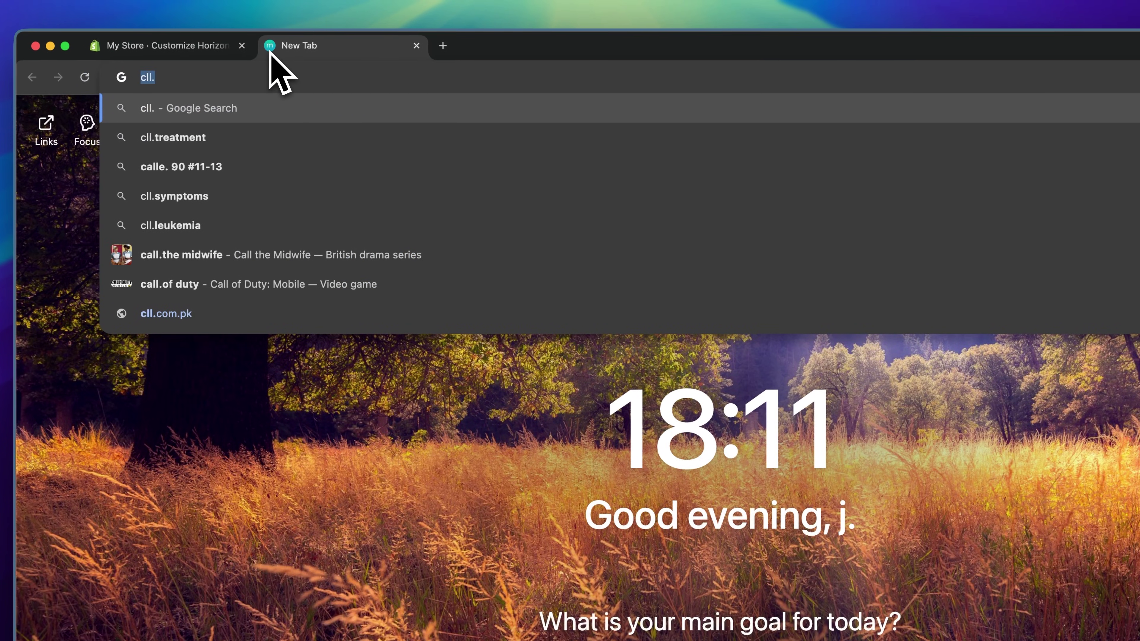
{"action": "type", "text": "coo"}
{"action": "key", "text": "Return"}
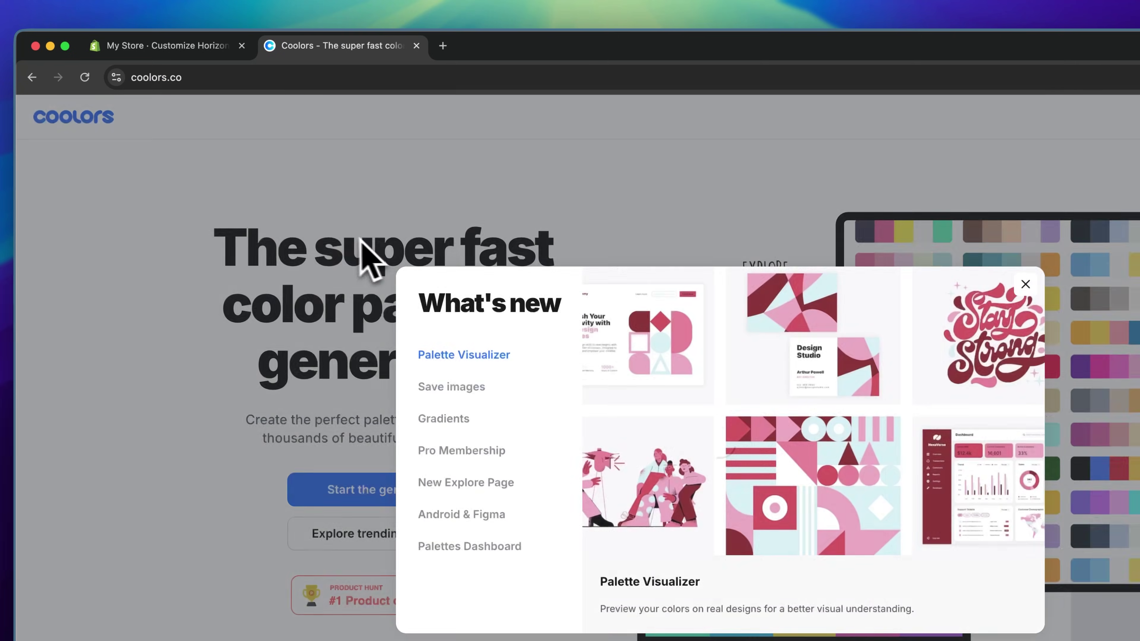
{"action": "left_click", "coordinate": [741, 612]}
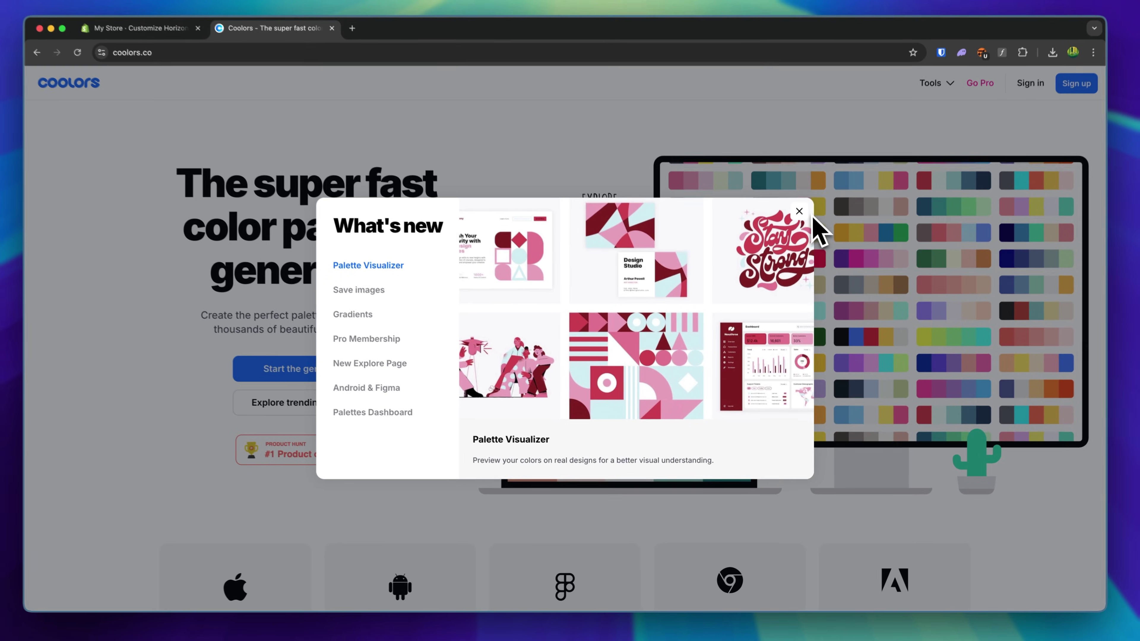
- Dismiss the What's new announcement, start the Coolors palette generator and generate several random color palettes
{"action": "left_click", "coordinate": [799, 211]}
{"action": "left_click", "coordinate": [275, 372]}
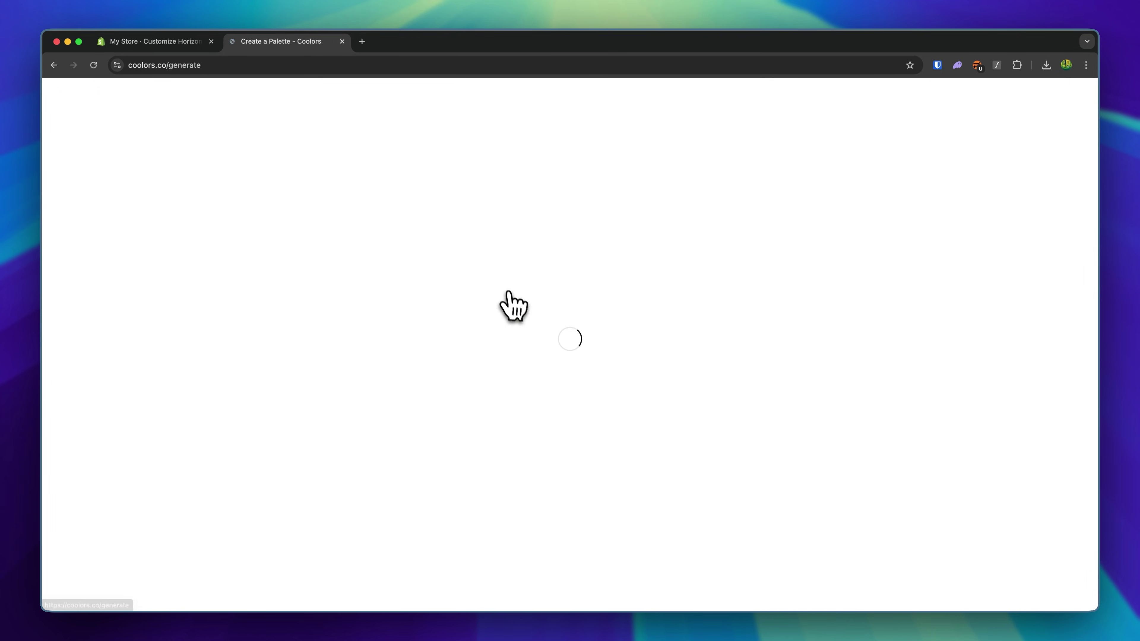
{"action": "key", "text": "space"}
{"action": "key", "text": "space"}
{"action": "key", "text": "space"}
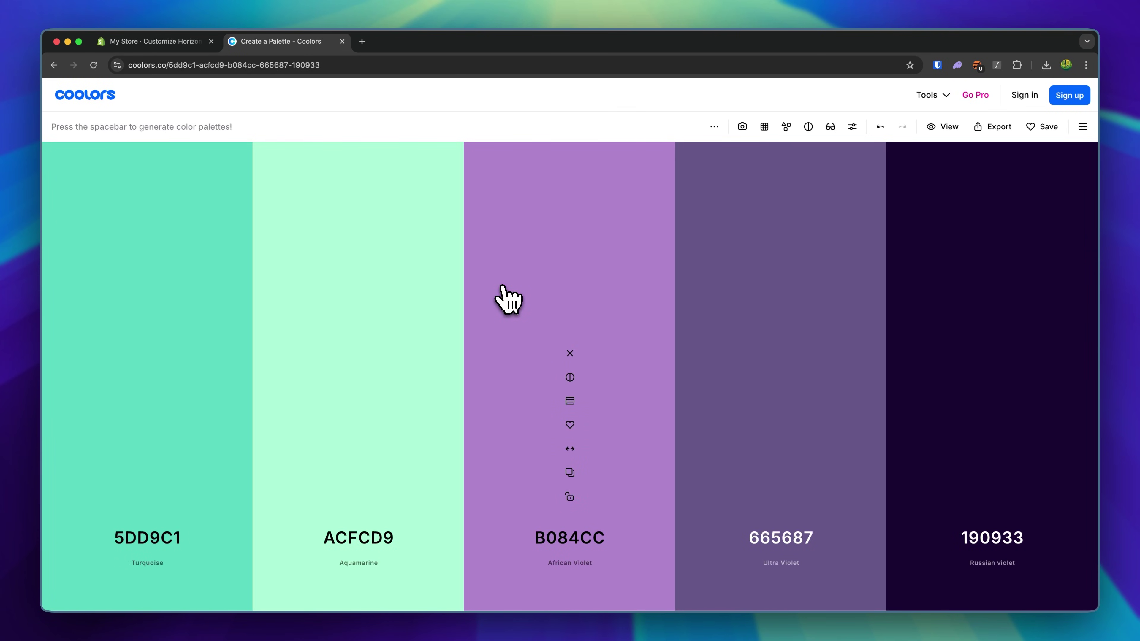
{"action": "key", "text": "space"}
{"action": "key", "text": "space"}
{"action": "key", "text": "space"}
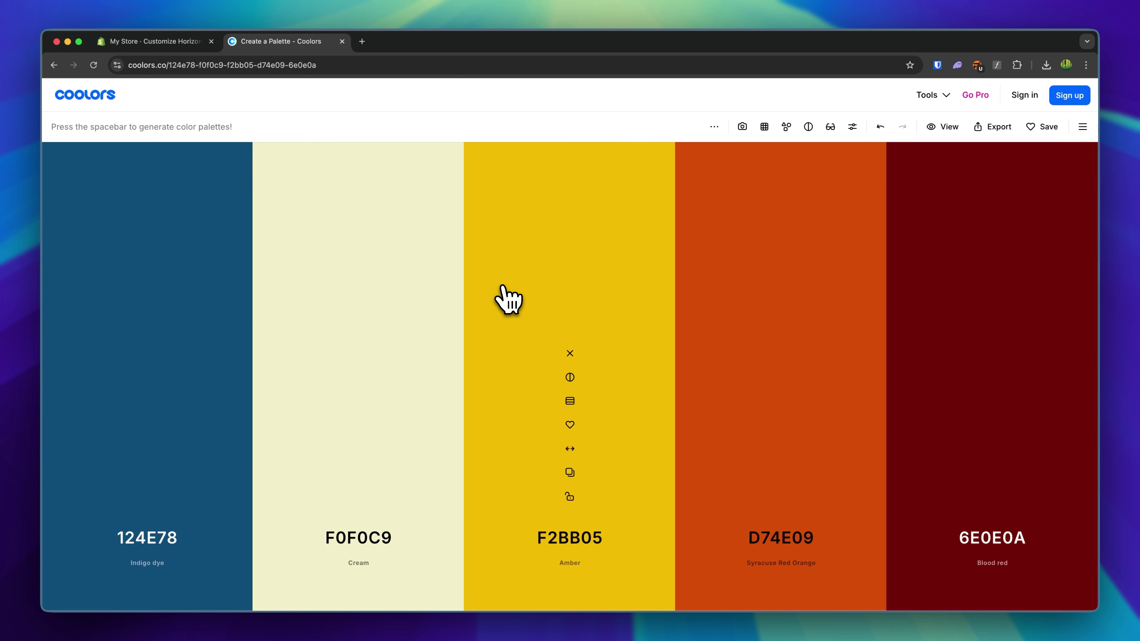
{"action": "key", "text": "space"}
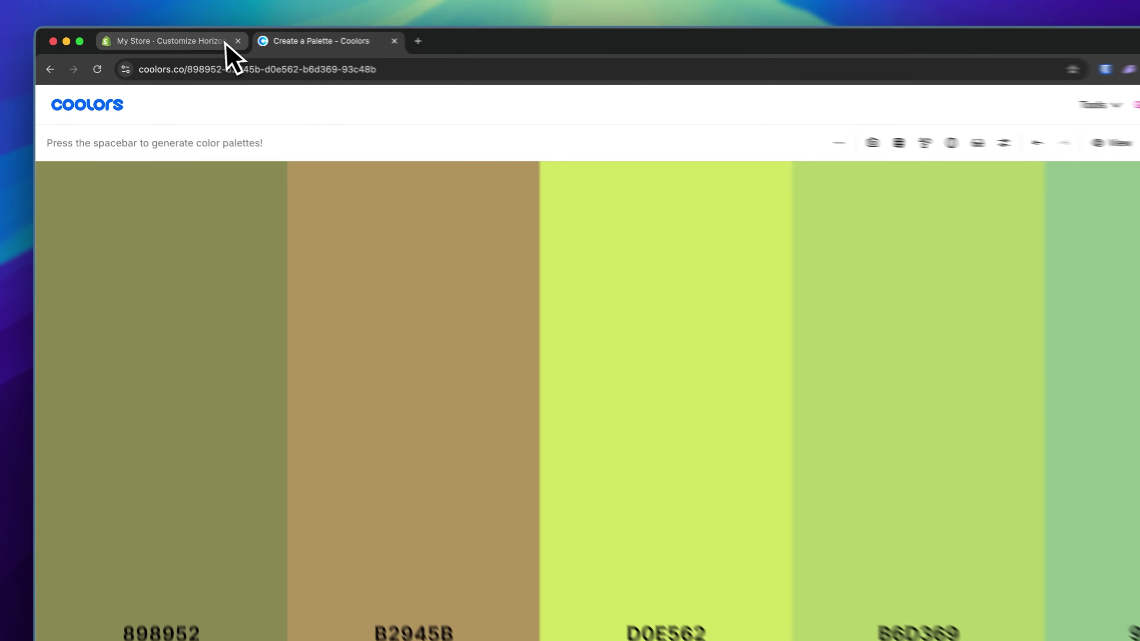
- Switch back to the Shopify theme editor and look over the categories in the theme settings
{"action": "left_click", "coordinate": [188, 41]}
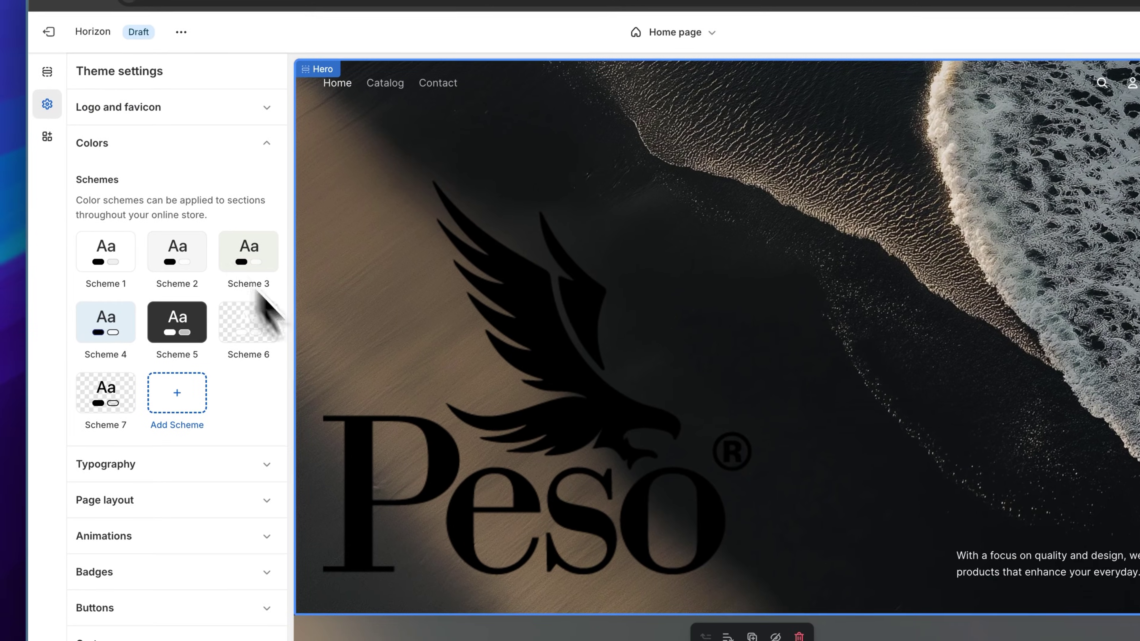
{"action": "scroll", "coordinate": [537, 427], "scroll_direction": "down", "scroll_amount": 10}
{"action": "scroll", "coordinate": [494, 409], "scroll_direction": "up", "scroll_amount": 10}
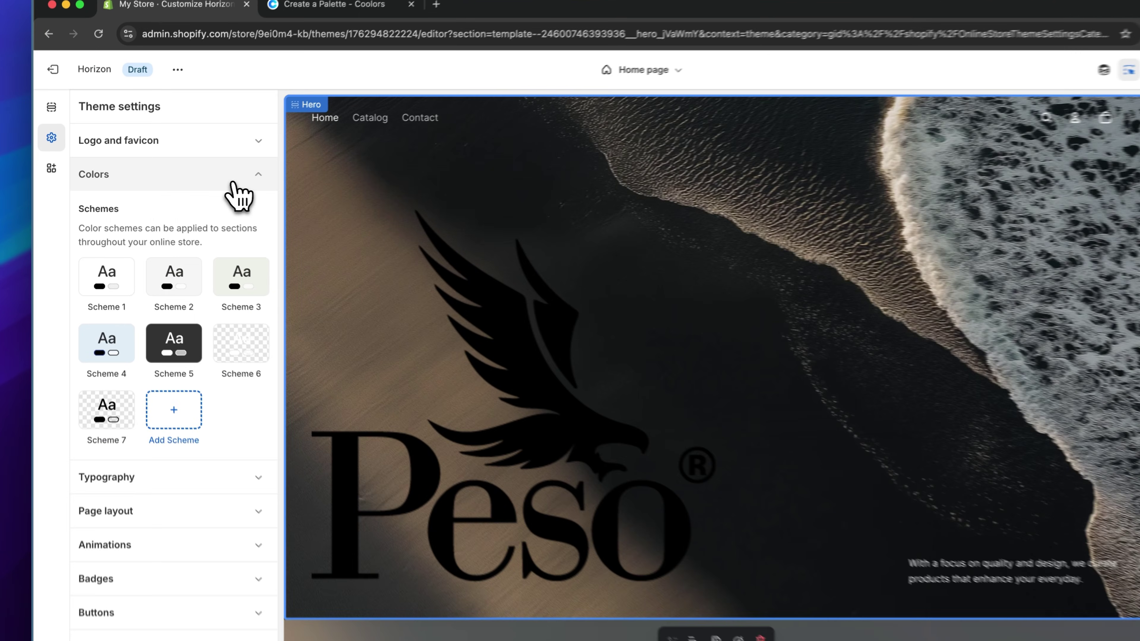
- Collapse the color settings, expand the typography settings and look over the text presets and the body font choices
{"action": "left_click", "coordinate": [197, 176]}
{"action": "left_click", "coordinate": [167, 203]}
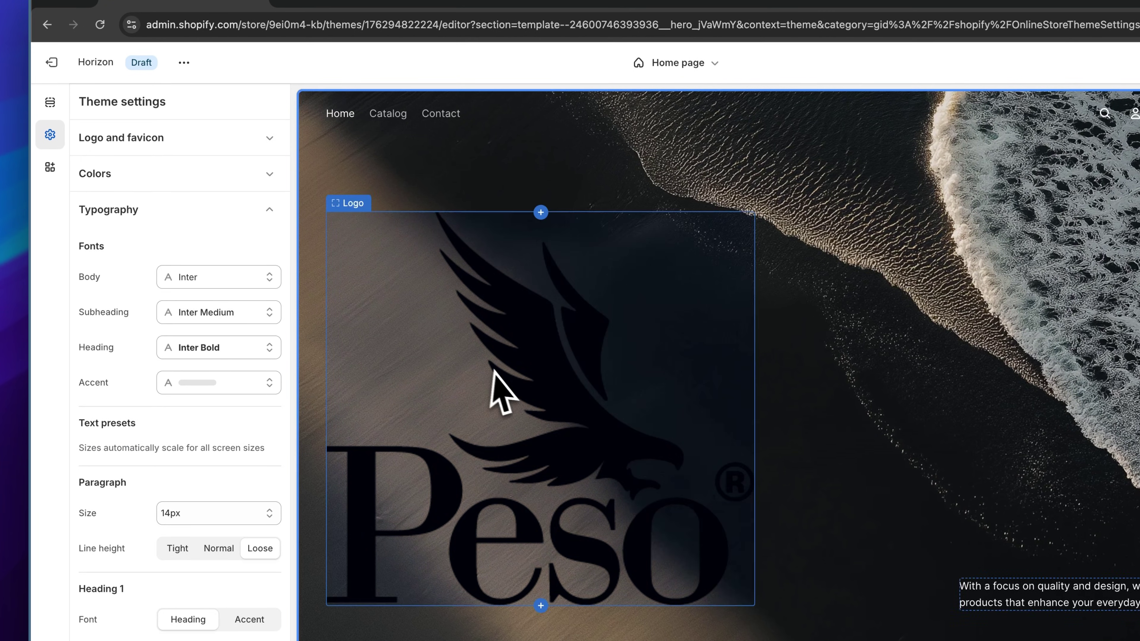
{"action": "scroll", "coordinate": [491, 372], "scroll_direction": "down", "scroll_amount": 5}
{"action": "scroll", "coordinate": [493, 374], "scroll_direction": "up", "scroll_amount": 5}
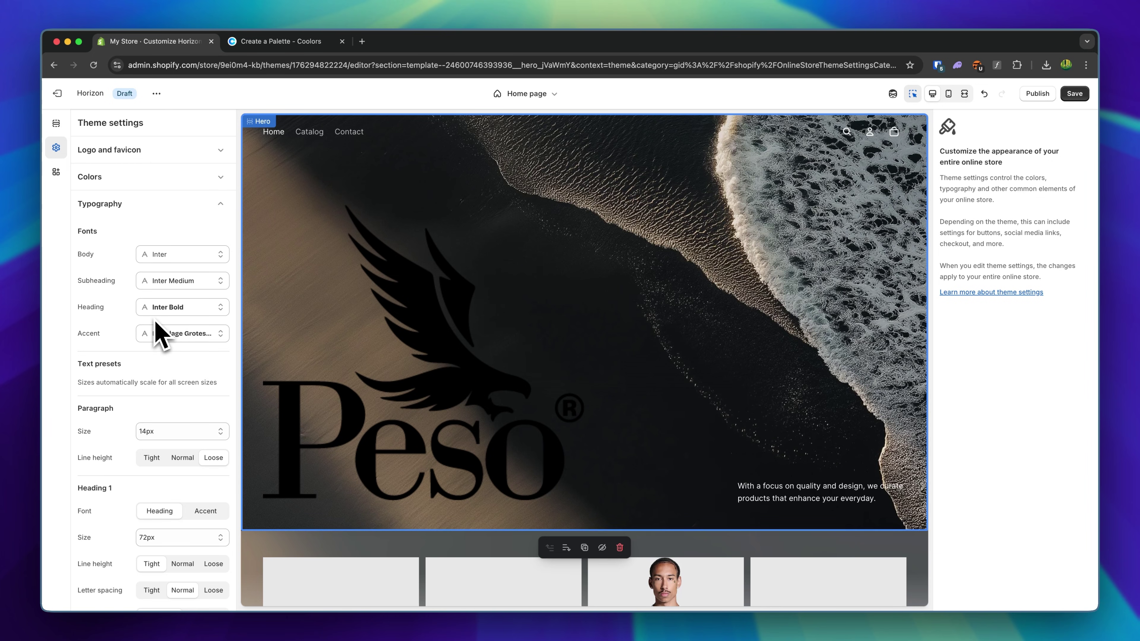
{"action": "left_click", "coordinate": [189, 262]}
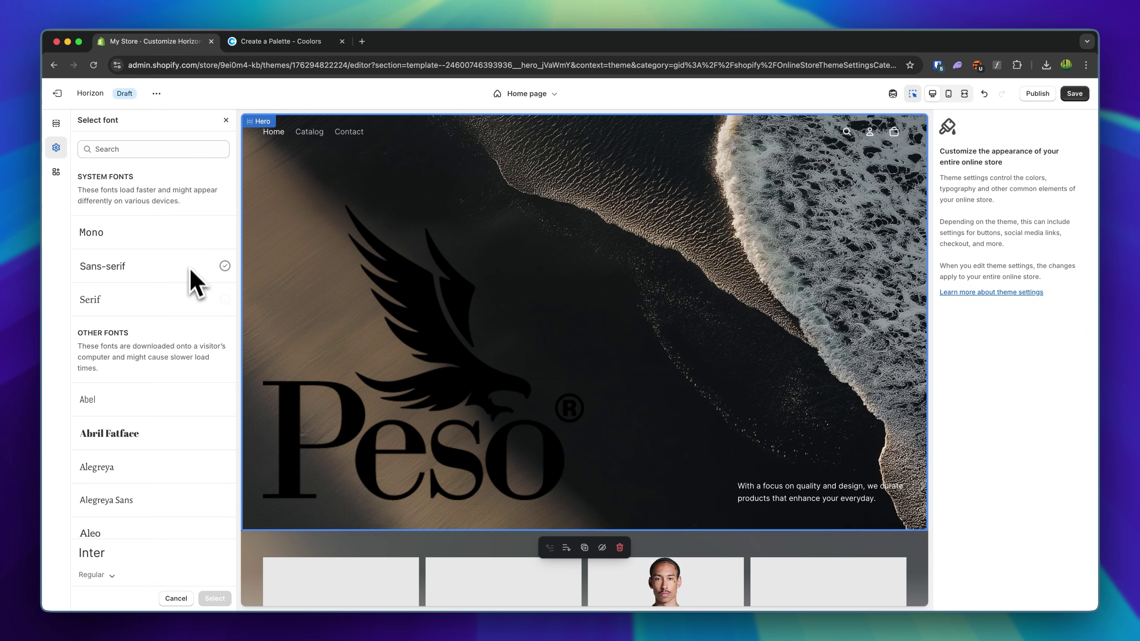
{"action": "left_click", "coordinate": [227, 119]}
- Return to the home page sections, select the Header section and set its logo and menu positions to Left
{"action": "left_click", "coordinate": [56, 123]}
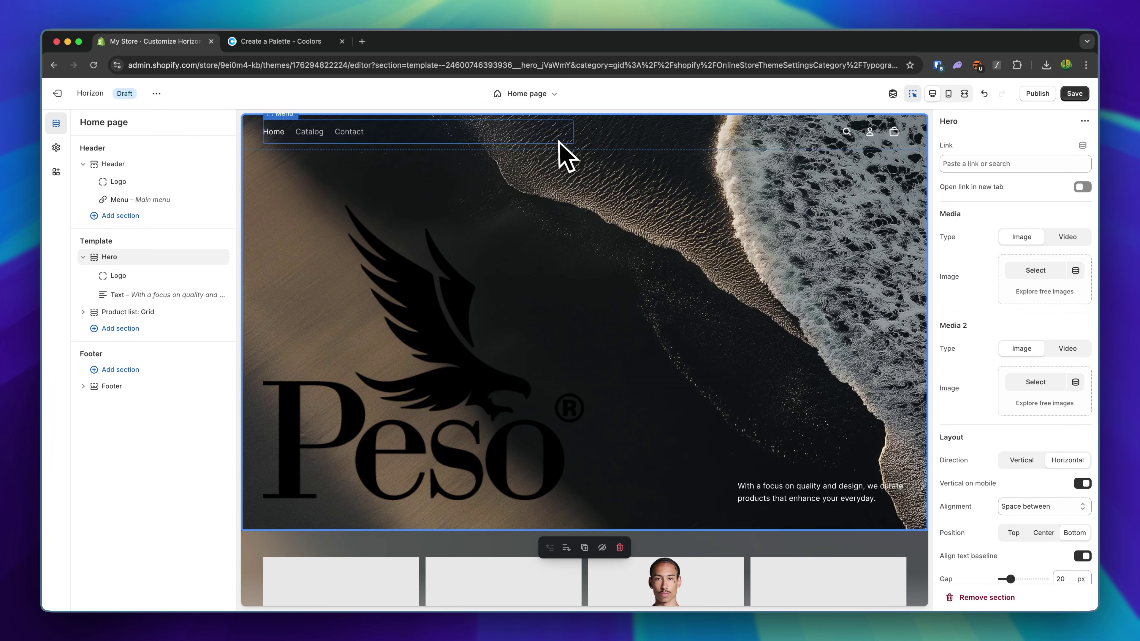
{"action": "scroll", "coordinate": [564, 480], "scroll_direction": "down", "scroll_amount": 10}
{"action": "scroll", "coordinate": [564, 480], "scroll_direction": "up", "scroll_amount": 10}
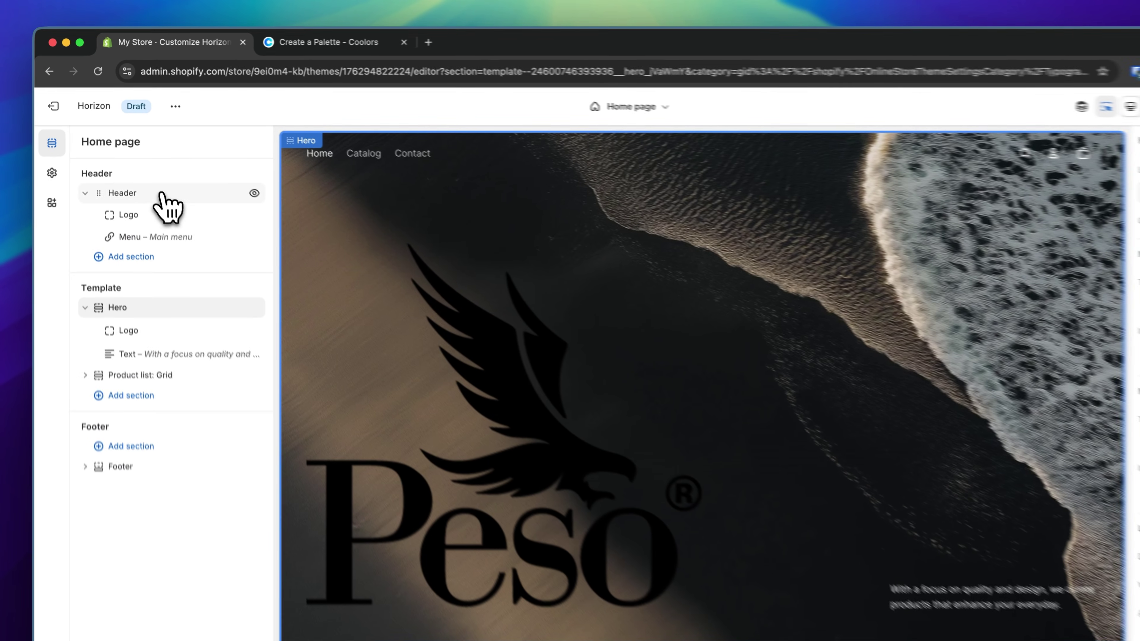
{"action": "left_click", "coordinate": [161, 196]}
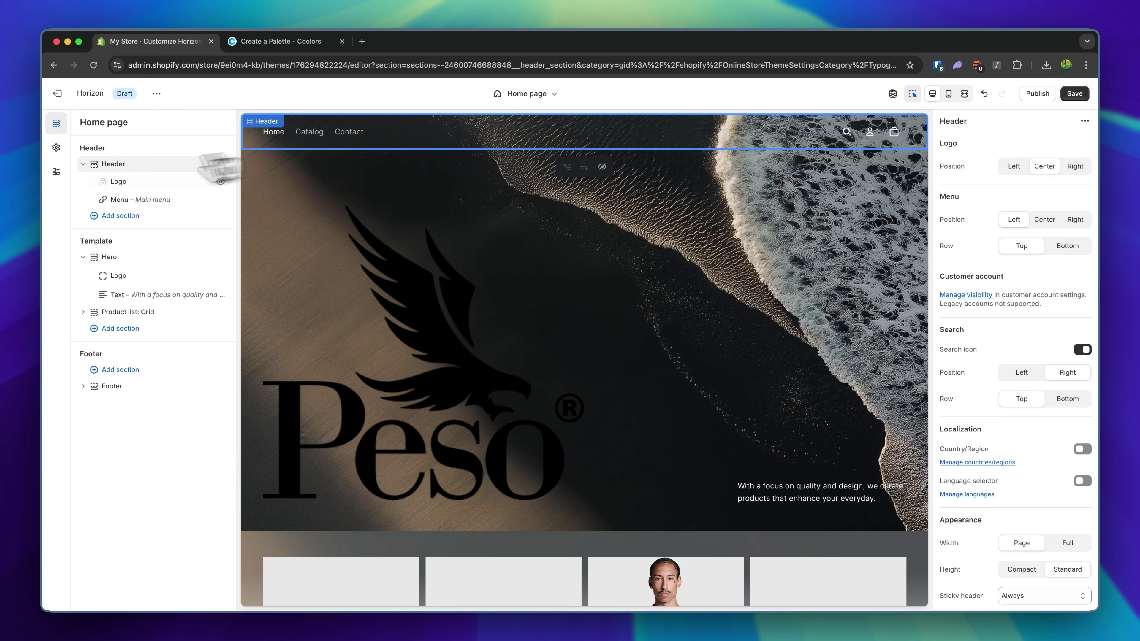
{"action": "left_click", "coordinate": [1013, 166]}
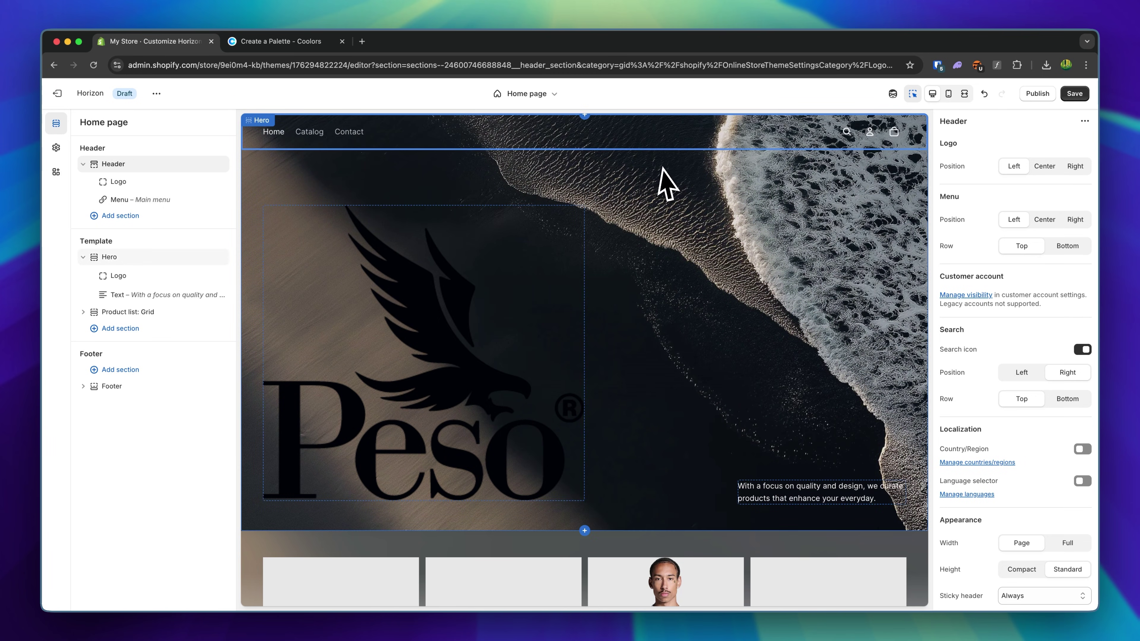
{"action": "left_click", "coordinate": [1044, 219]}
{"action": "left_click", "coordinate": [1014, 220]}
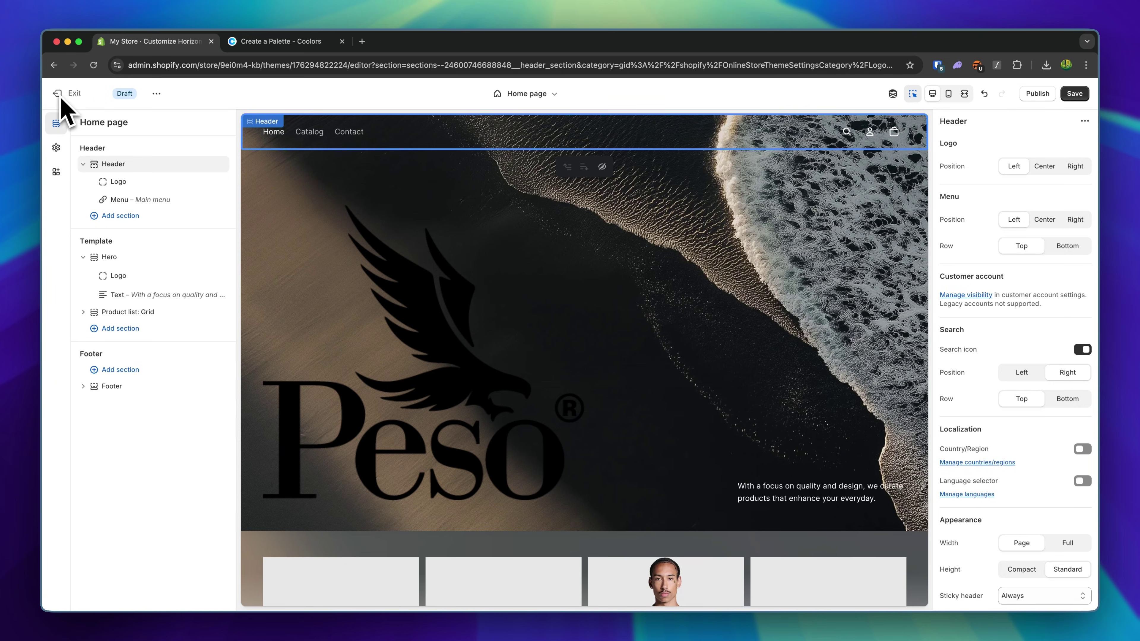
- Open the Shopify admin in a separate browser tab placed first, and open the Main menu from the store's content menus
{"action": "right_click", "coordinate": [64, 112]}
{"action": "left_click", "coordinate": [79, 102]}
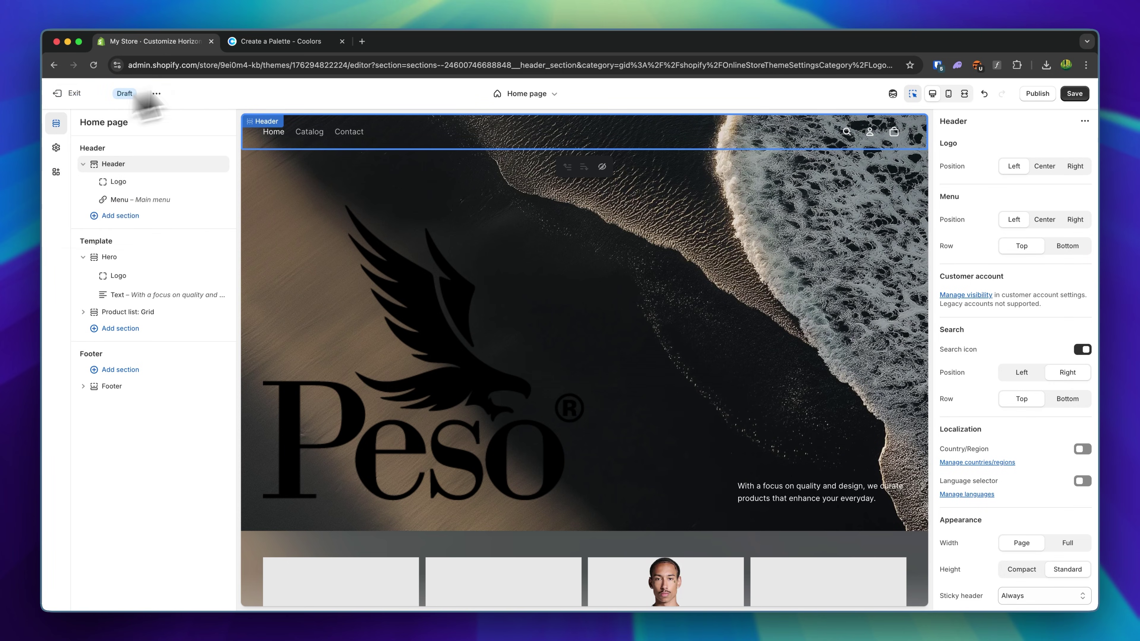
{"action": "left_click_drag", "start_coordinate": [274, 41], "coordinate": [214, 45]}
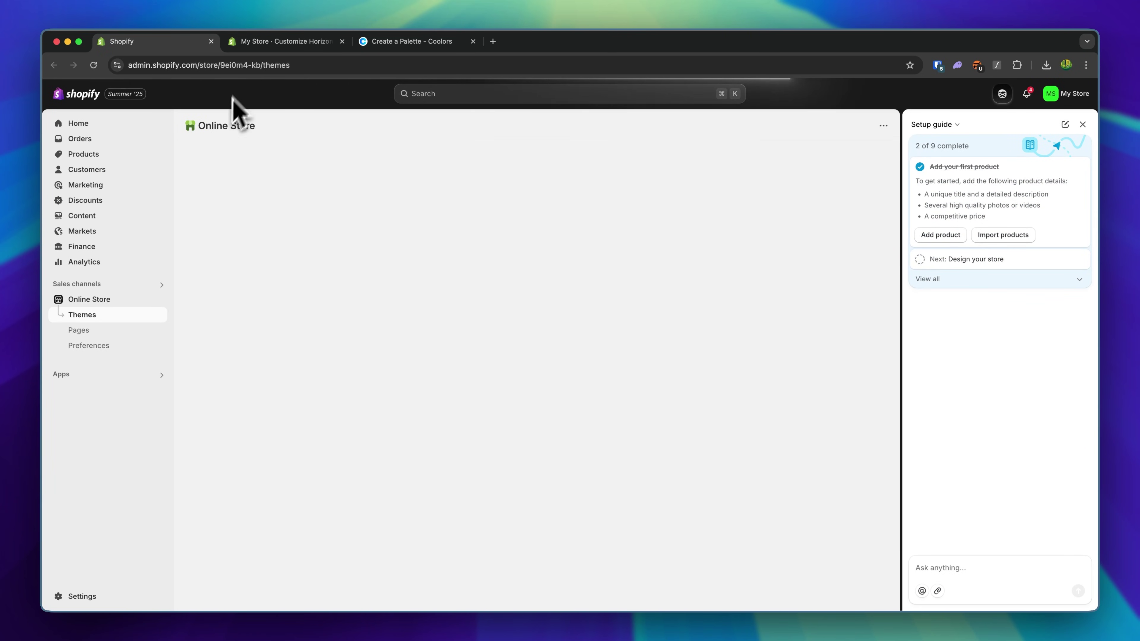
{"action": "left_click", "coordinate": [81, 216]}
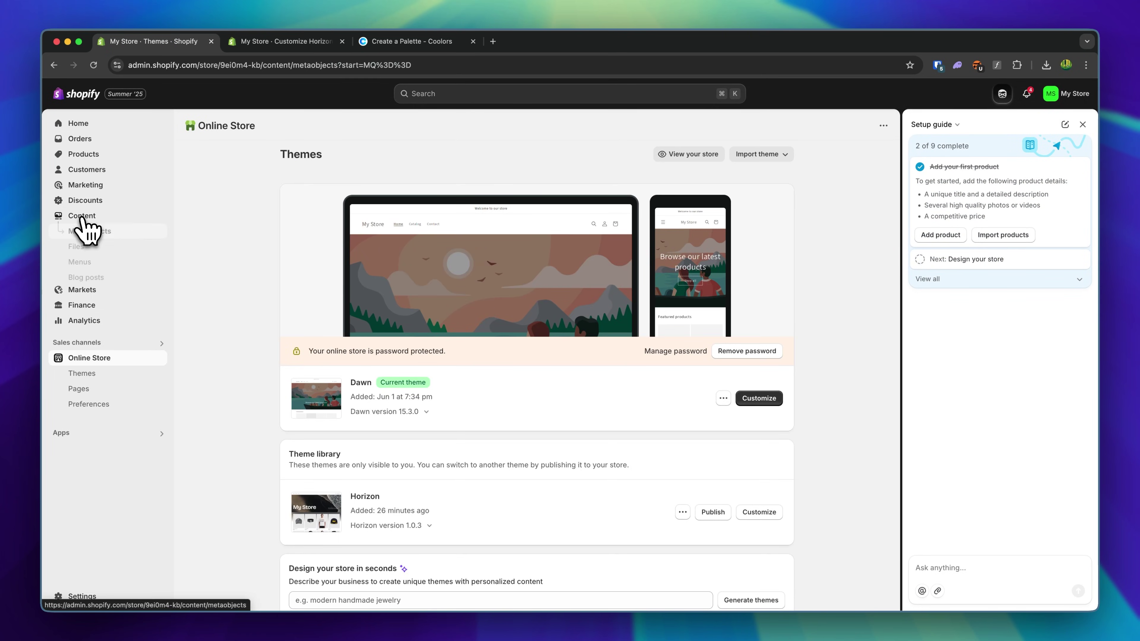
{"action": "left_click", "coordinate": [81, 263]}
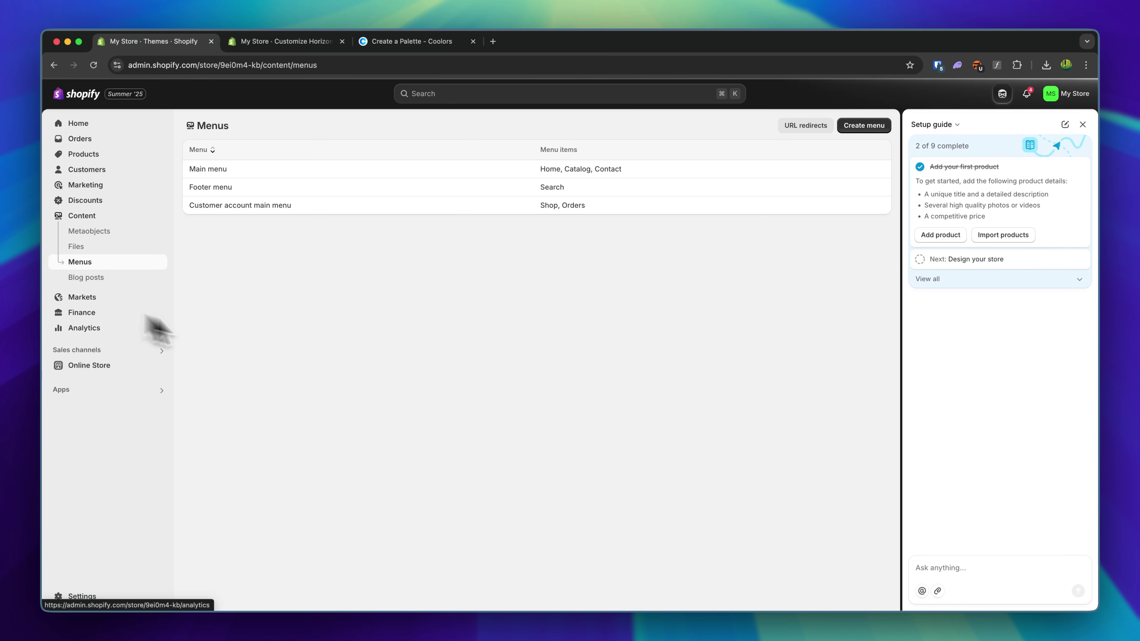
{"action": "left_click", "coordinate": [210, 171]}
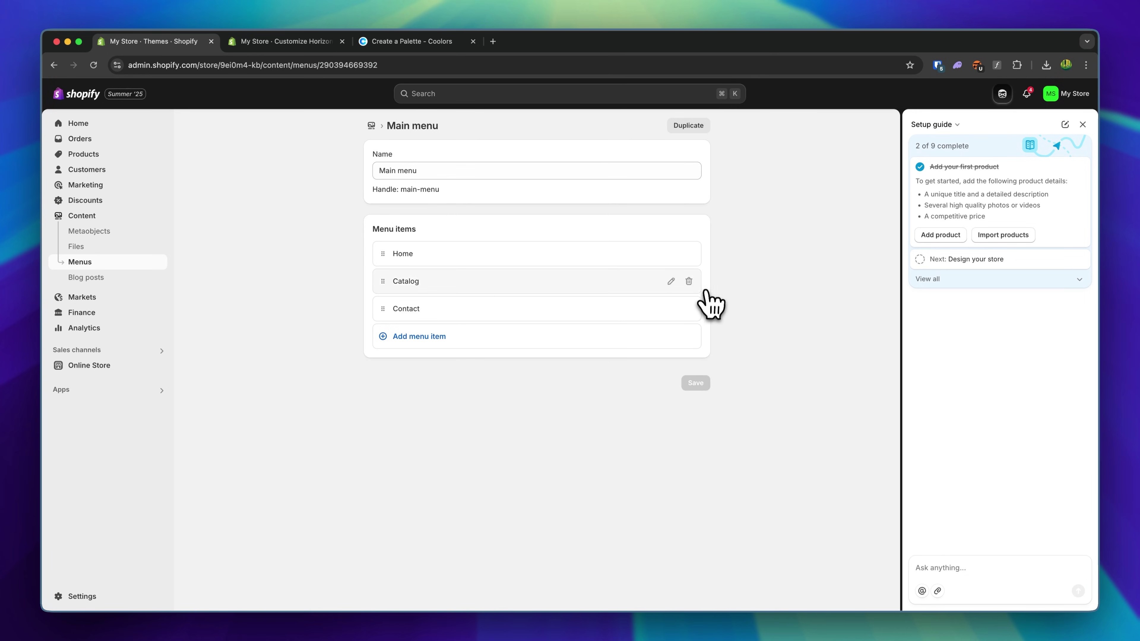
- Remove the Catalog and Contact items from the main menu
{"action": "left_click", "coordinate": [689, 282]}
{"action": "left_click", "coordinate": [713, 377]}
{"action": "left_click", "coordinate": [688, 281]}
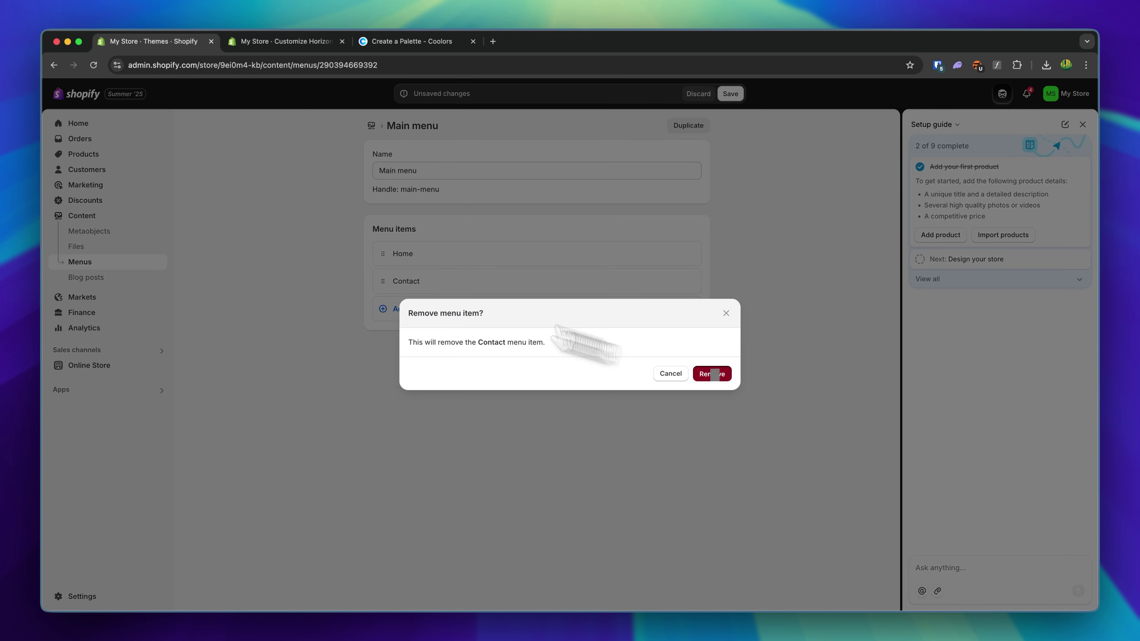
{"action": "left_click", "coordinate": [712, 373]}
- Add a main menu item labelled SHOP ALL that links to All products
{"action": "left_click", "coordinate": [406, 283]}
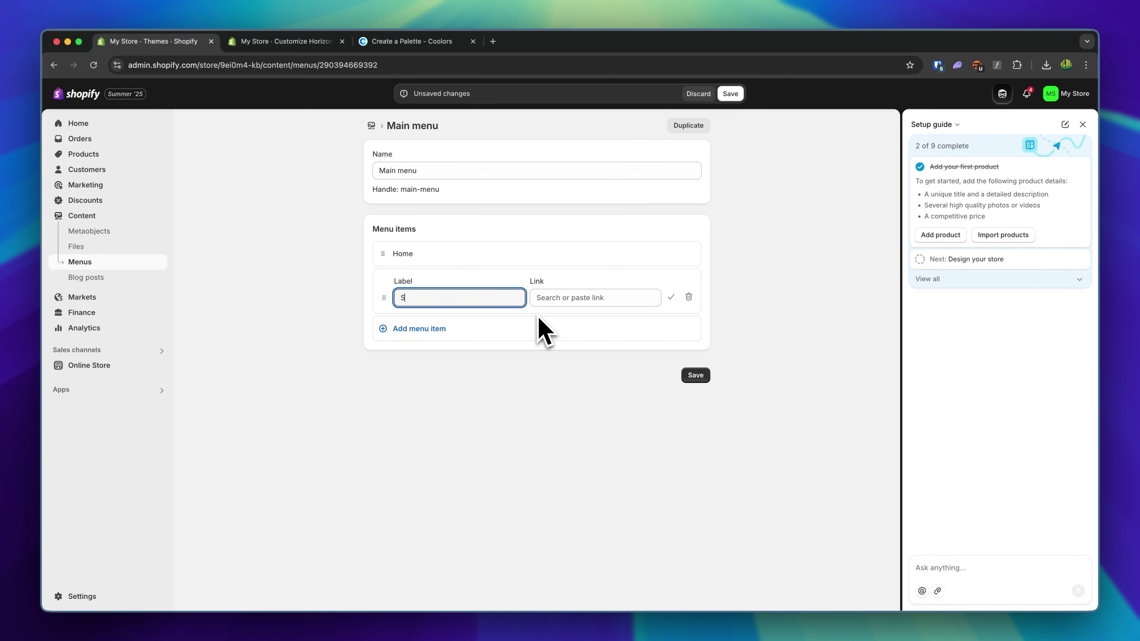
{"action": "left_click", "coordinate": [547, 298]}
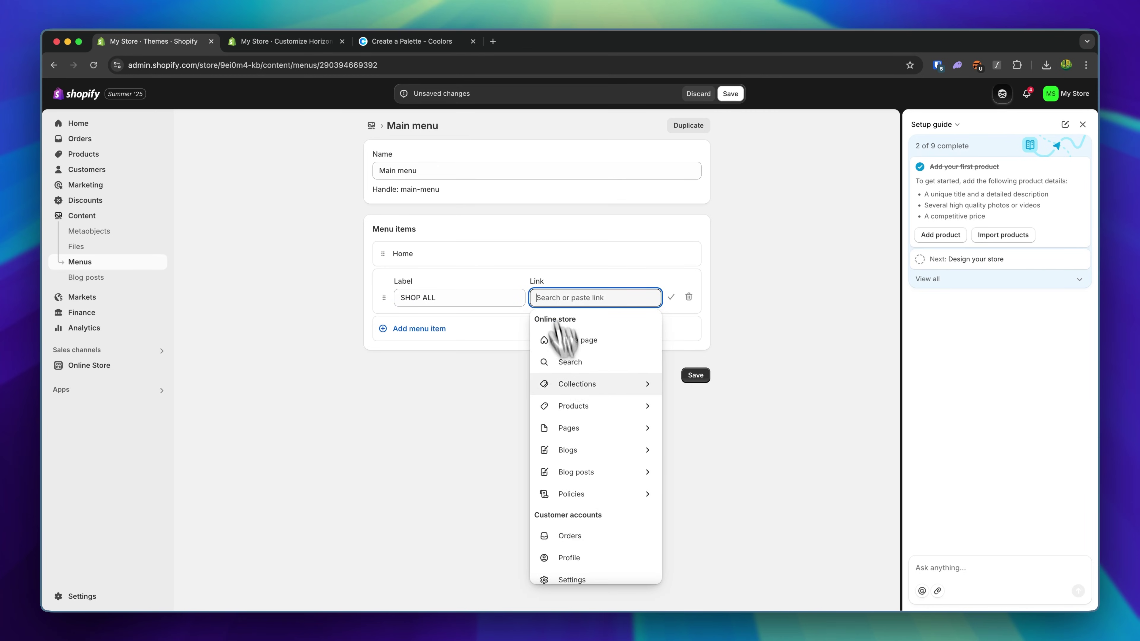
{"action": "left_click", "coordinate": [580, 406]}
{"action": "left_click", "coordinate": [582, 347]}
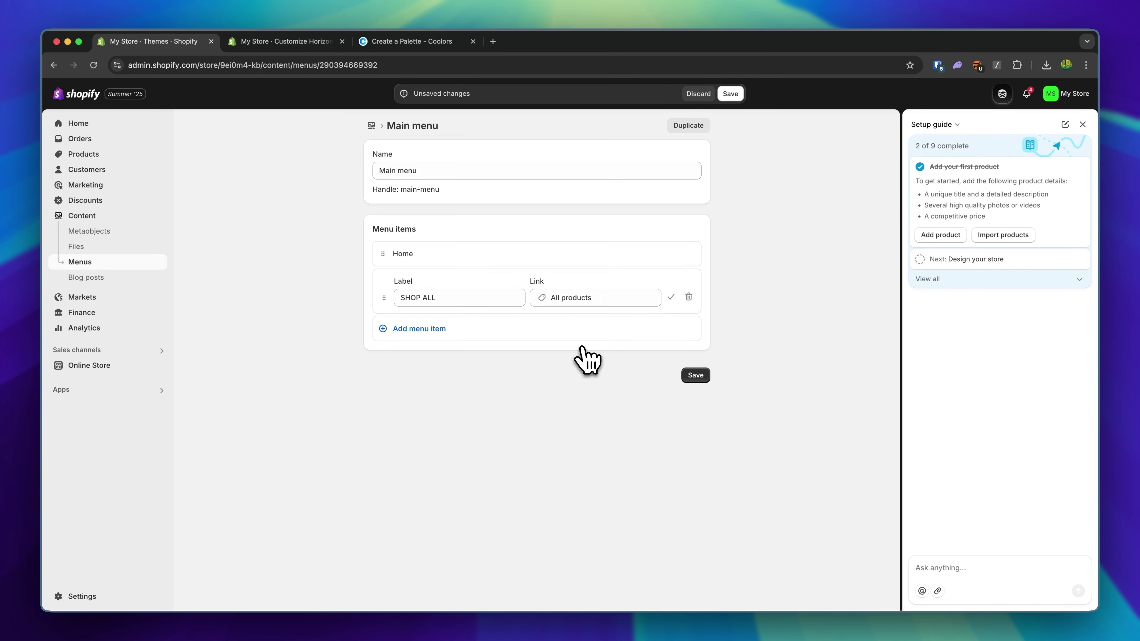
- Add a main menu item linked to the P Leather Belt product, and remove it again
{"action": "left_click", "coordinate": [419, 328]}
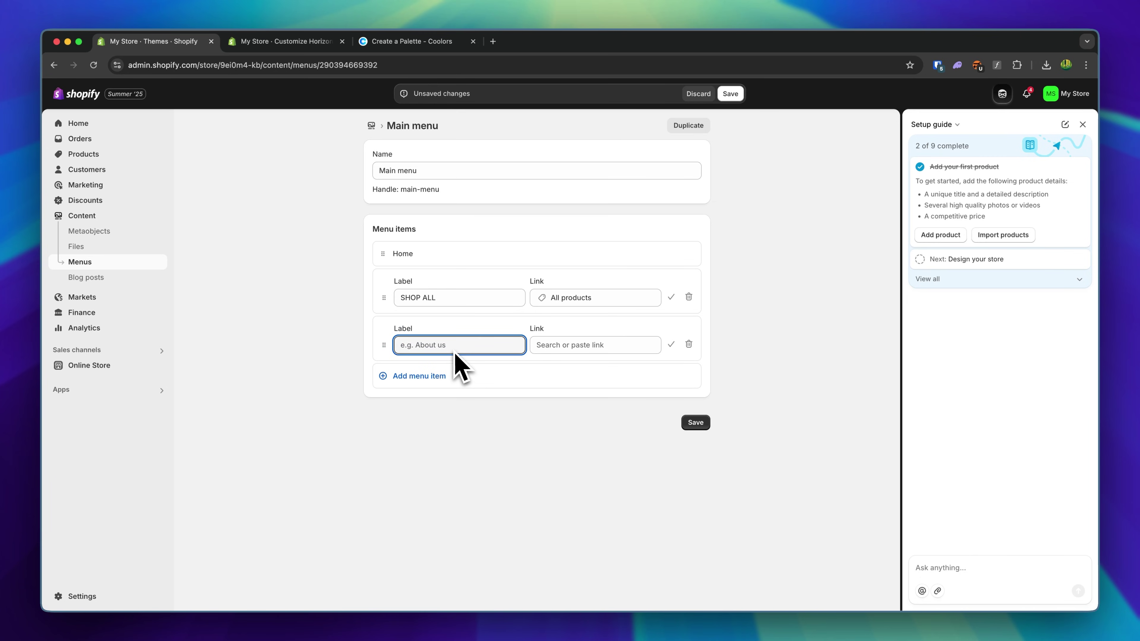
{"action": "left_click", "coordinate": [576, 346]}
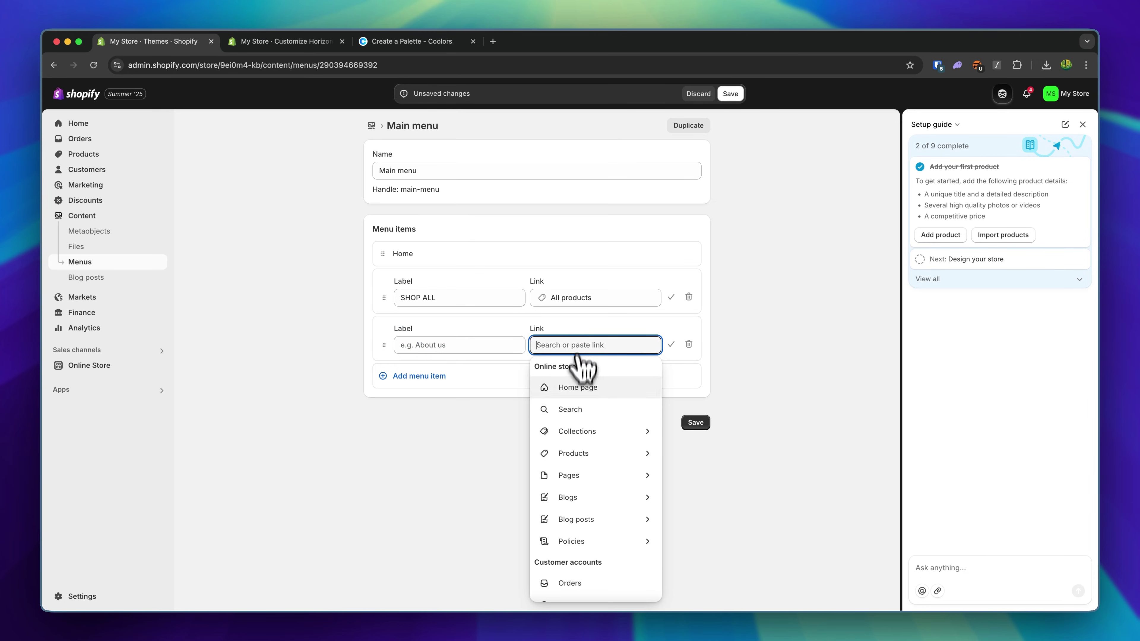
{"action": "left_click", "coordinate": [599, 453]}
{"action": "left_click", "coordinate": [599, 435]}
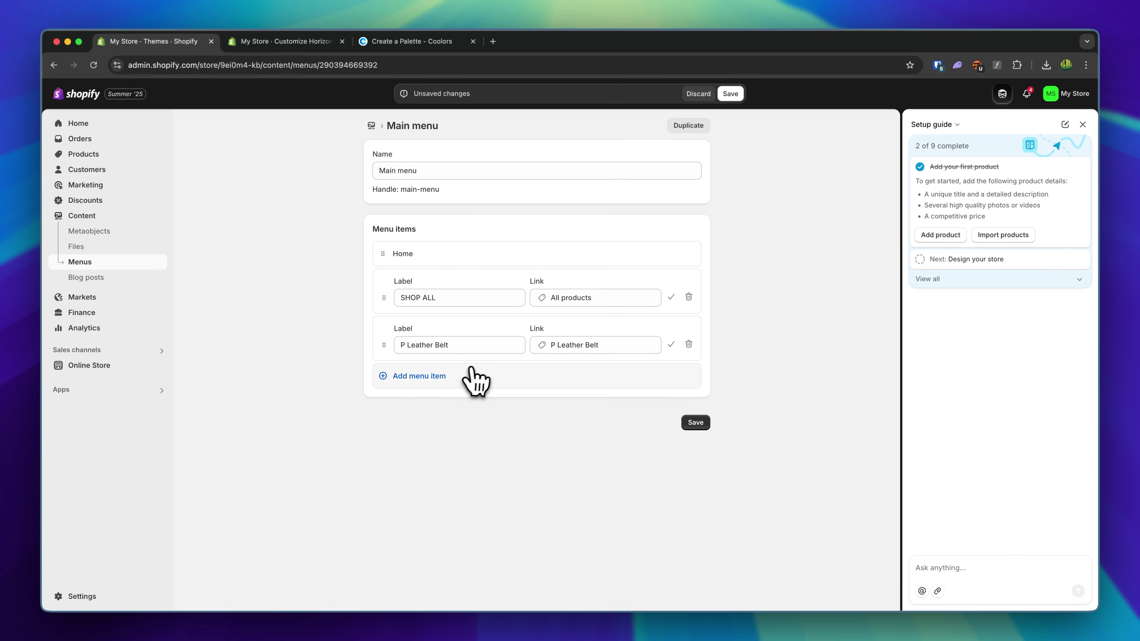
{"action": "left_click_drag", "start_coordinate": [384, 345], "coordinate": [614, 340]}
{"action": "left_click", "coordinate": [688, 345]}
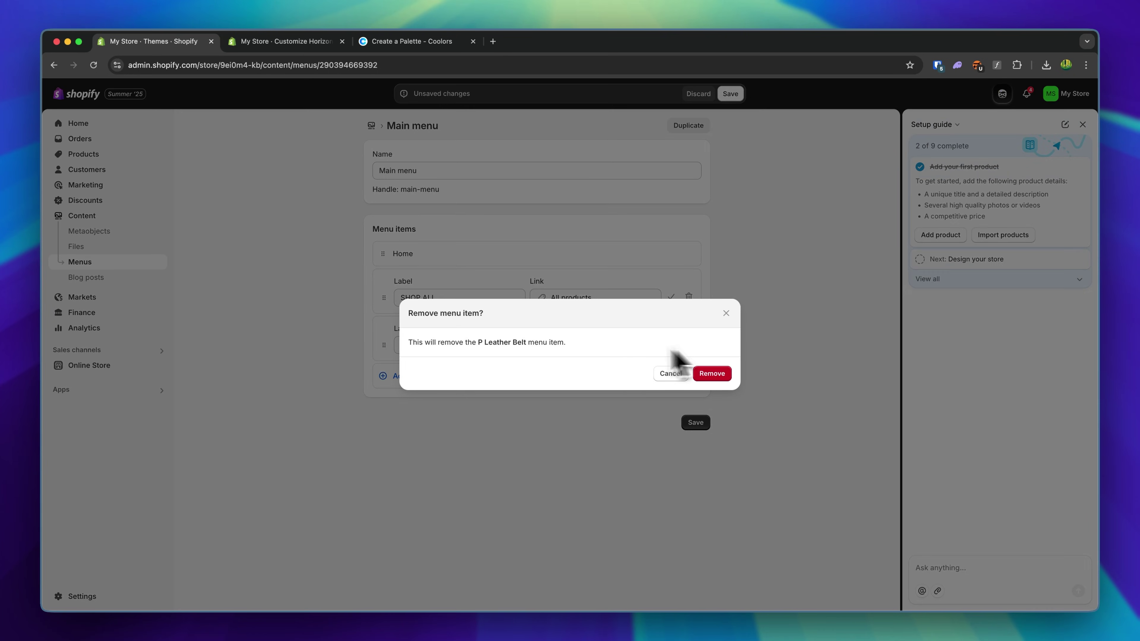
{"action": "left_click", "coordinate": [710, 376]}
- Save the main menu and return to the Horizon theme editor
{"action": "left_click", "coordinate": [730, 93]}
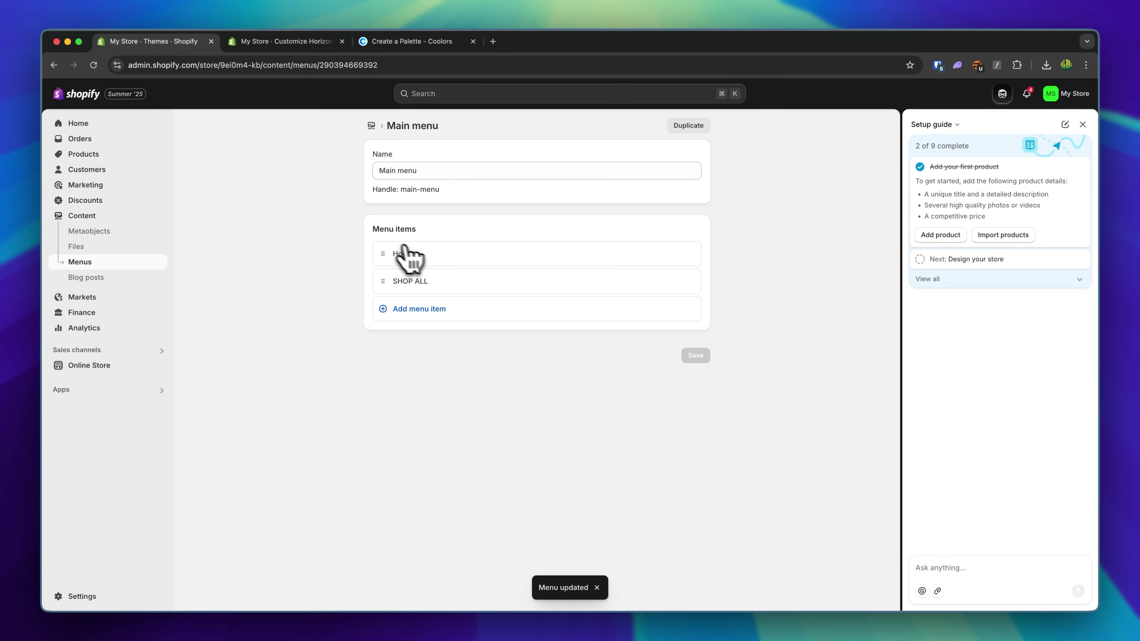
{"action": "left_click", "coordinate": [272, 42]}
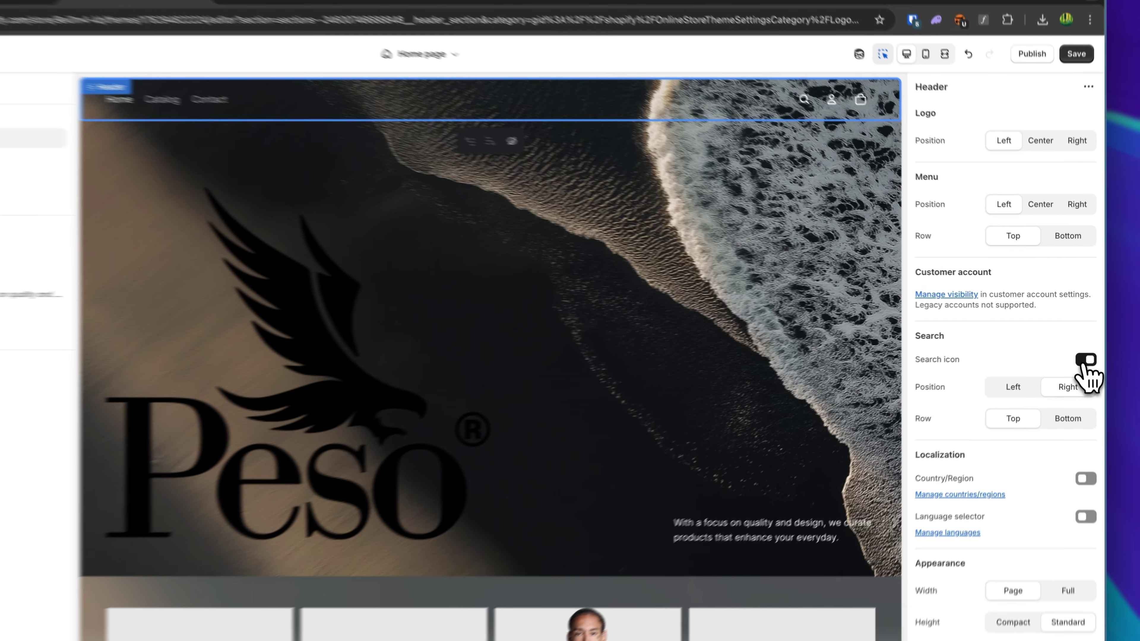
- Turn off the search icon in the Header section
{"action": "left_click", "coordinate": [1082, 349]}
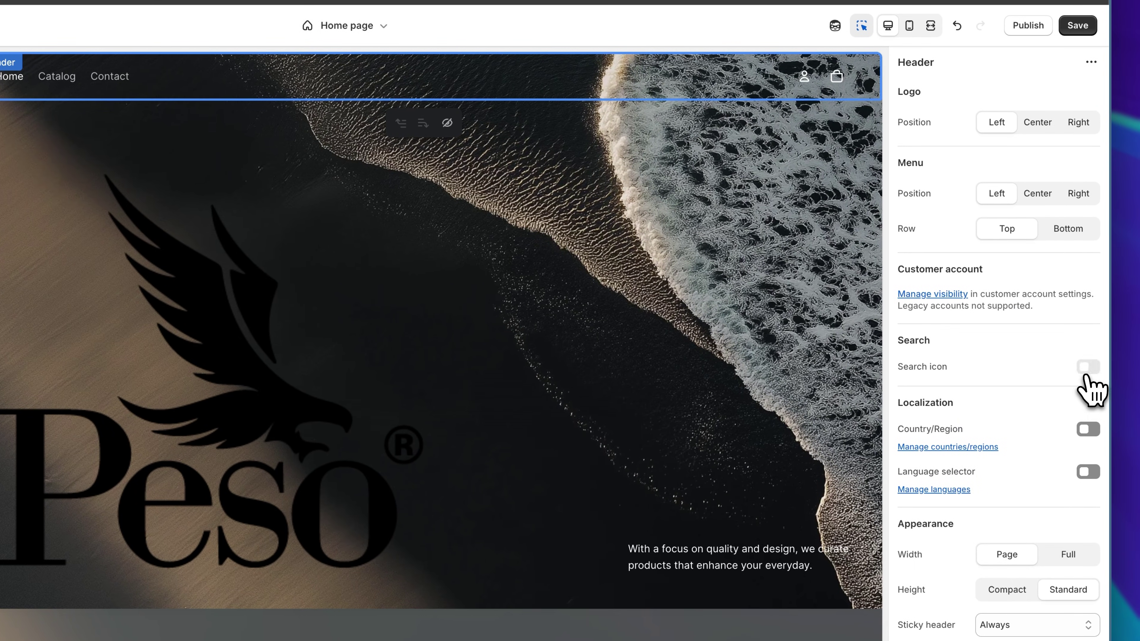
{"action": "left_click", "coordinate": [1088, 368]}
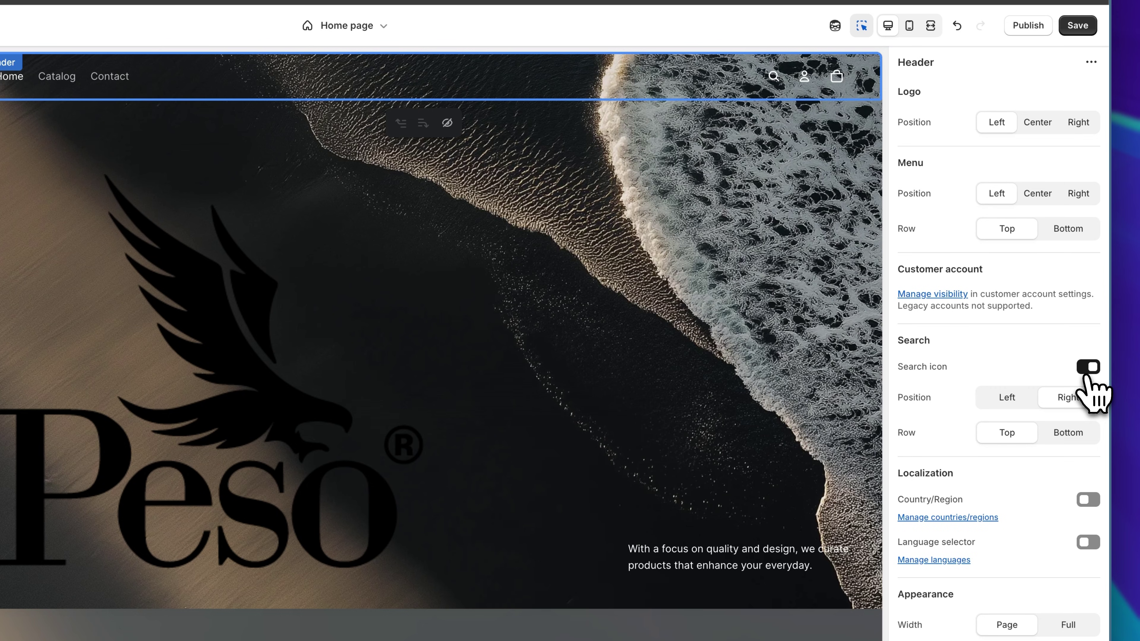
{"action": "left_click_drag", "start_coordinate": [896, 351], "coordinate": [1028, 356]}
{"action": "left_click", "coordinate": [1095, 387]}
{"action": "left_click", "coordinate": [1089, 367]}
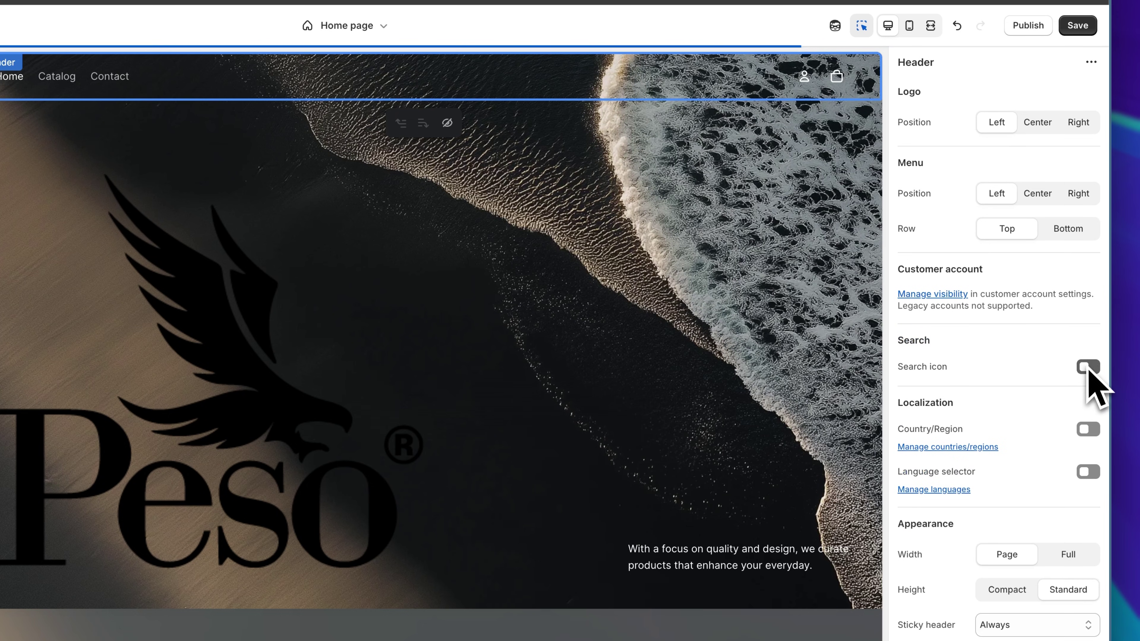
- Try switching the header's country/region and language selectors on and off in the localization settings
{"action": "scroll", "coordinate": [1051, 422], "scroll_direction": "down", "scroll_amount": 4}
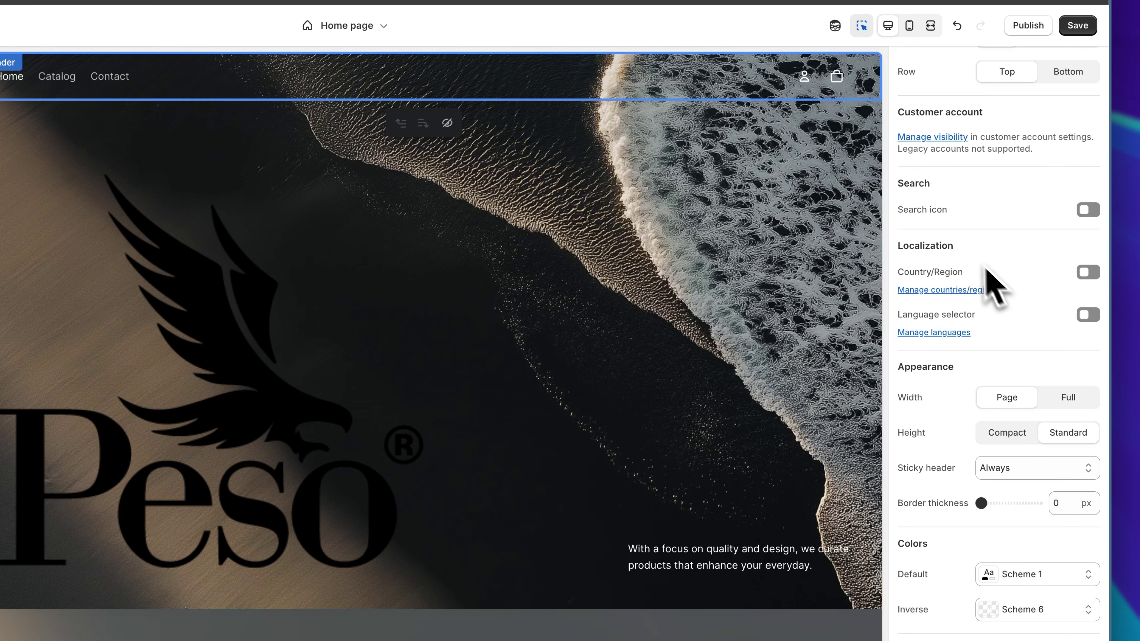
{"action": "left_click_drag", "start_coordinate": [915, 246], "coordinate": [954, 246]}
{"action": "left_click", "coordinate": [1091, 272]}
{"action": "left_click", "coordinate": [1090, 272]}
{"action": "left_click", "coordinate": [1090, 315]}
{"action": "left_click", "coordinate": [1090, 315]}
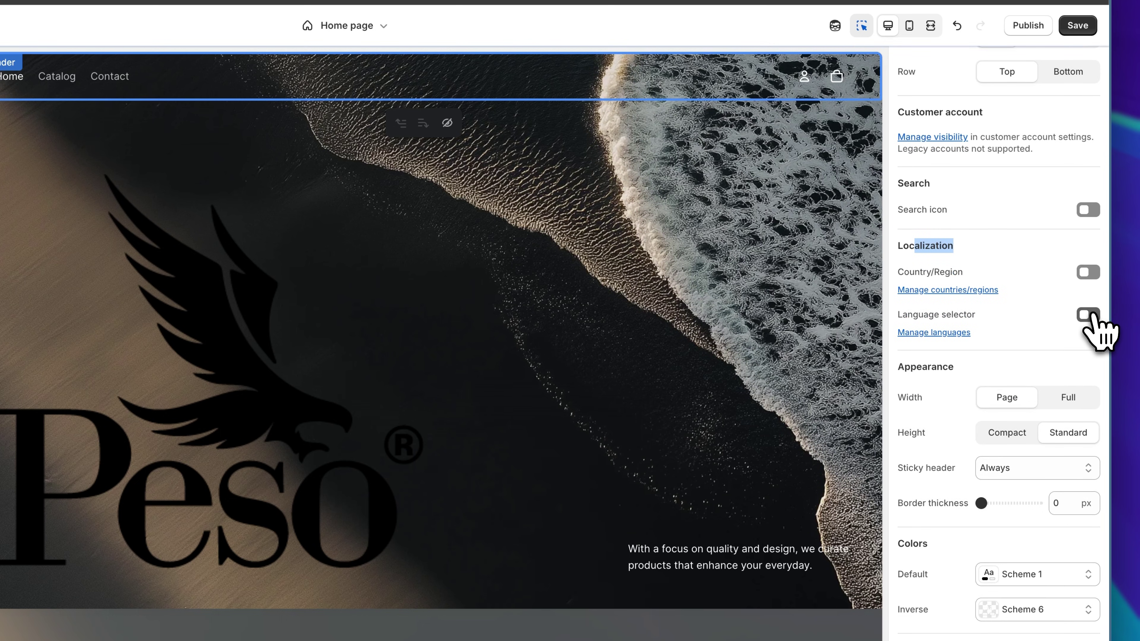
- Try the Compact height in the header's appearance settings and switch it back to Standard
{"action": "scroll", "coordinate": [1094, 324], "scroll_direction": "down", "scroll_amount": 3}
{"action": "left_click", "coordinate": [911, 226]}
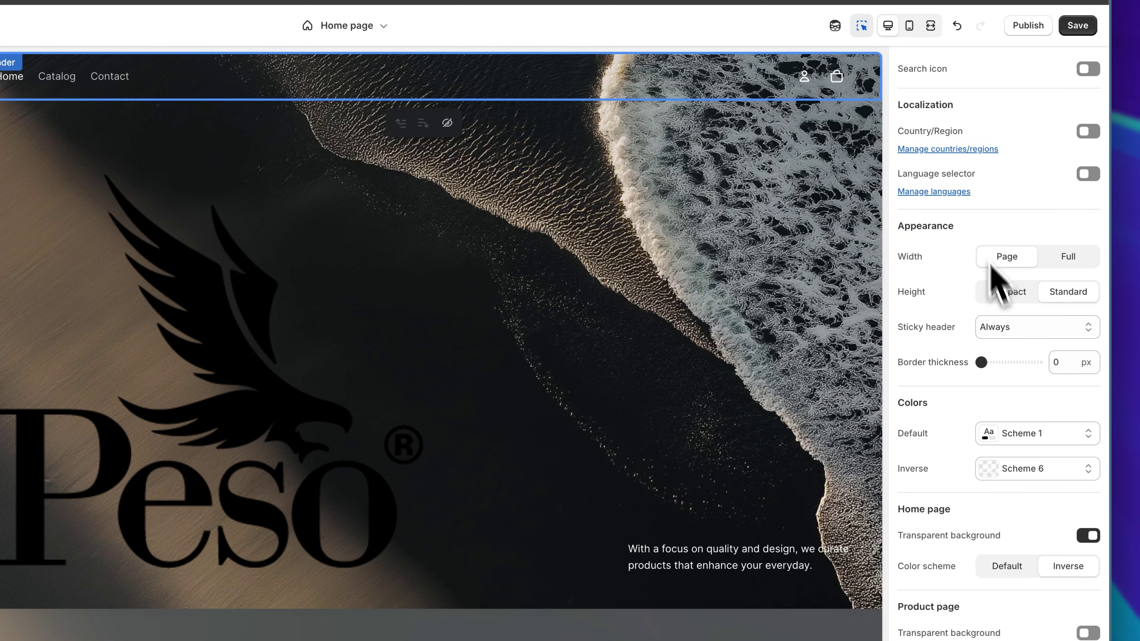
{"action": "left_click", "coordinate": [998, 291]}
{"action": "left_click", "coordinate": [1071, 292]}
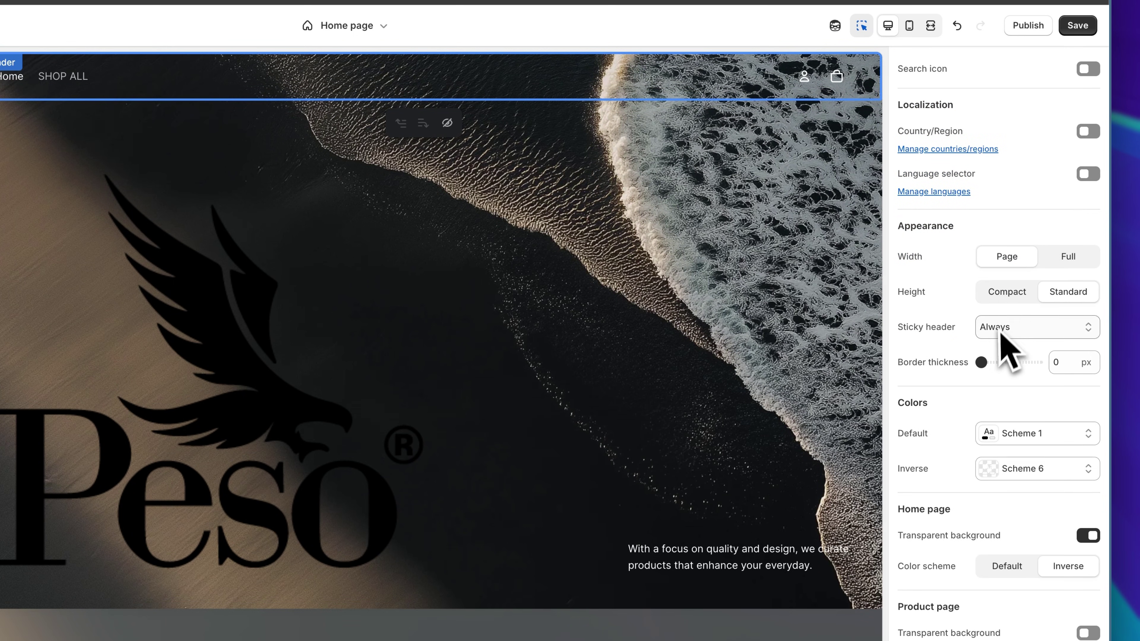
- Compare the Always and On scroll up sticky header options on the home page preview, ending on Always
{"action": "scroll", "coordinate": [667, 316], "scroll_direction": "down", "scroll_amount": 5}
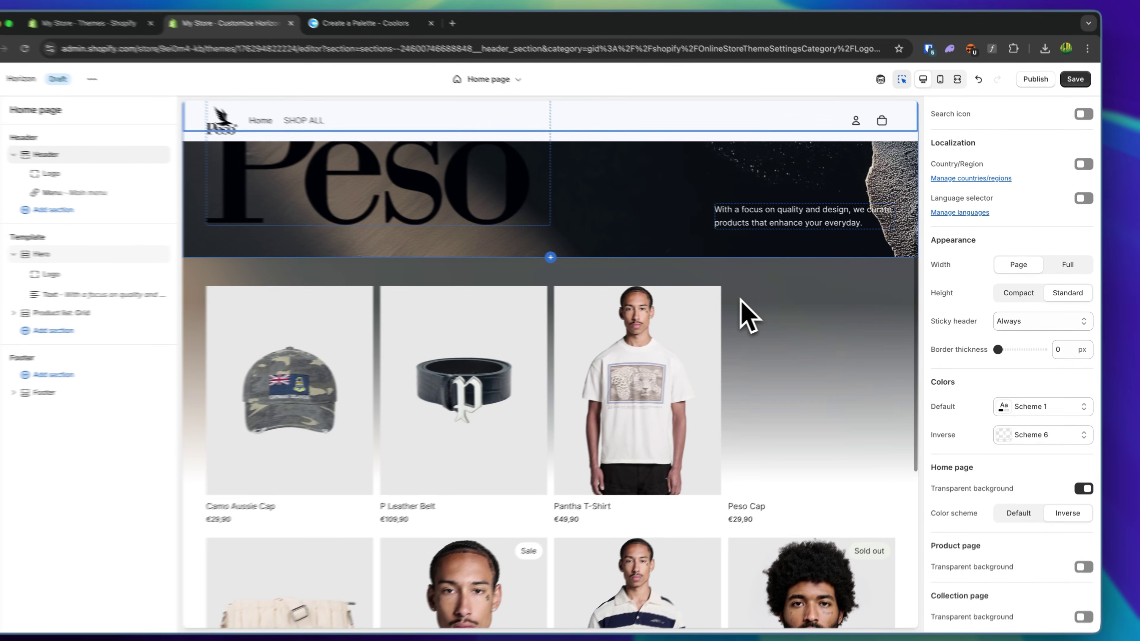
{"action": "scroll", "coordinate": [749, 316], "scroll_direction": "up", "scroll_amount": 5}
{"action": "scroll", "coordinate": [763, 310], "scroll_direction": "down", "scroll_amount": 6}
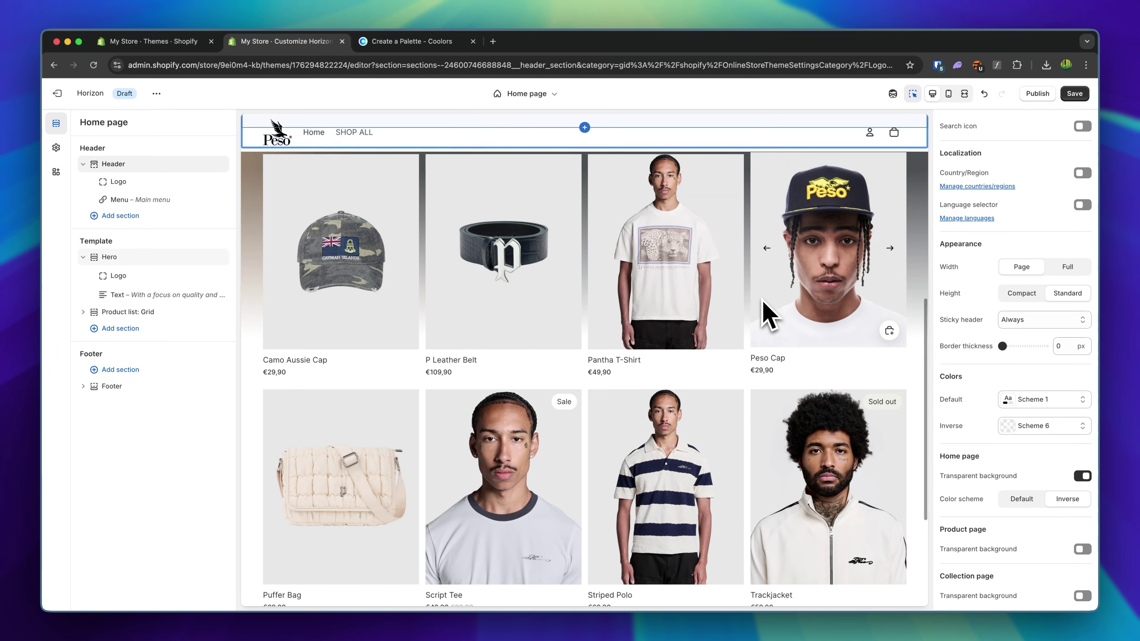
{"action": "scroll", "coordinate": [763, 314], "scroll_direction": "down", "scroll_amount": 2}
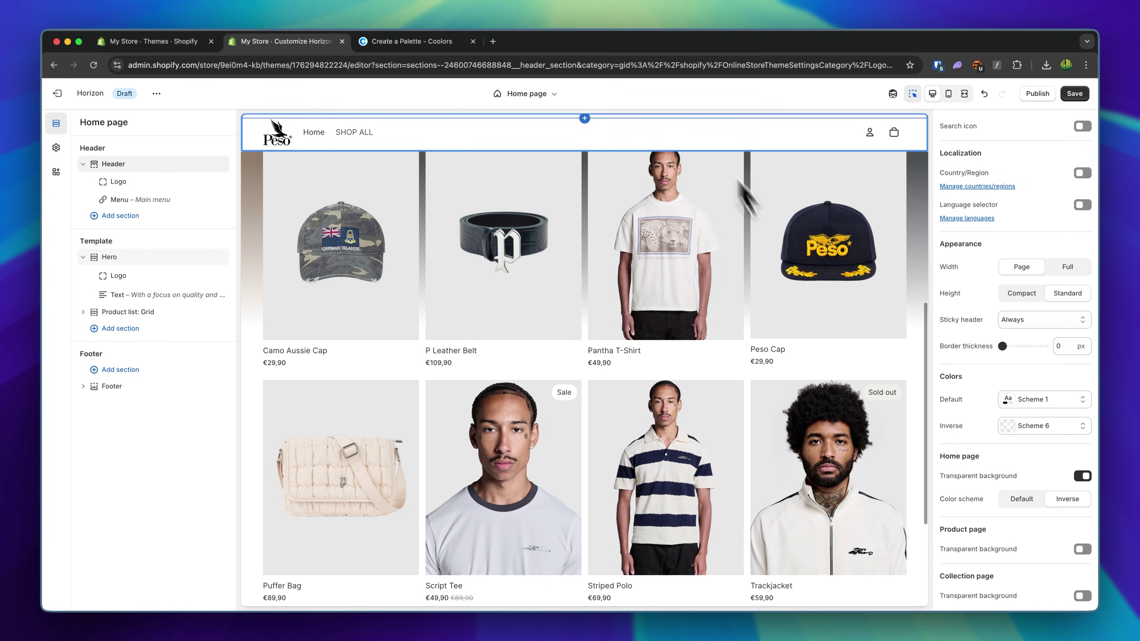
{"action": "left_click", "coordinate": [1058, 320]}
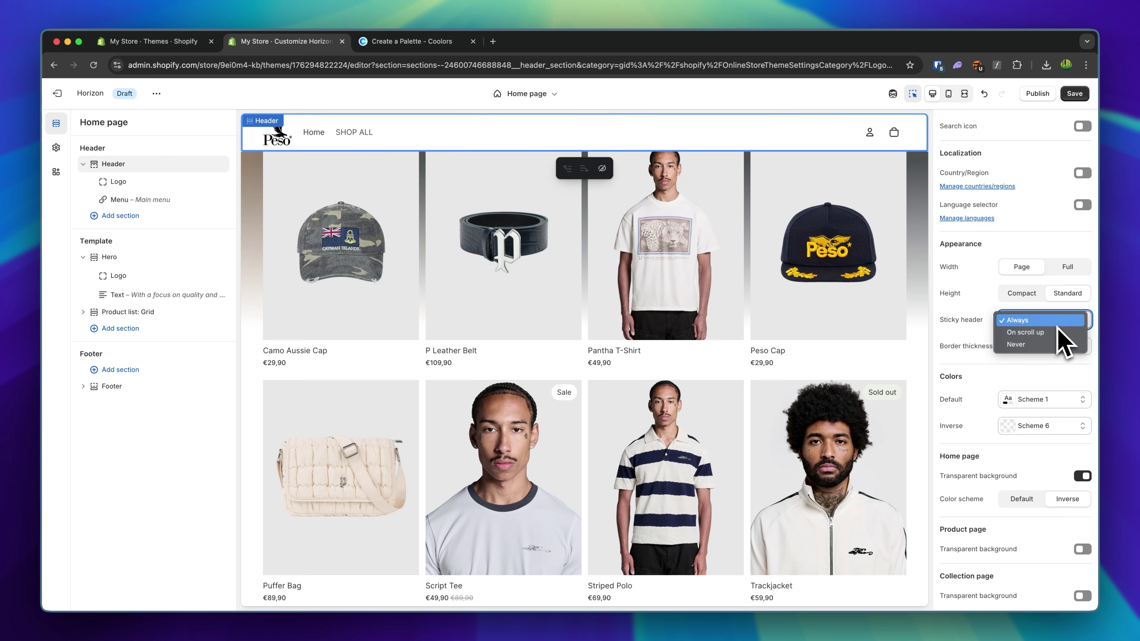
{"action": "left_click", "coordinate": [1035, 333]}
{"action": "scroll", "coordinate": [819, 280], "scroll_direction": "up", "scroll_amount": 8}
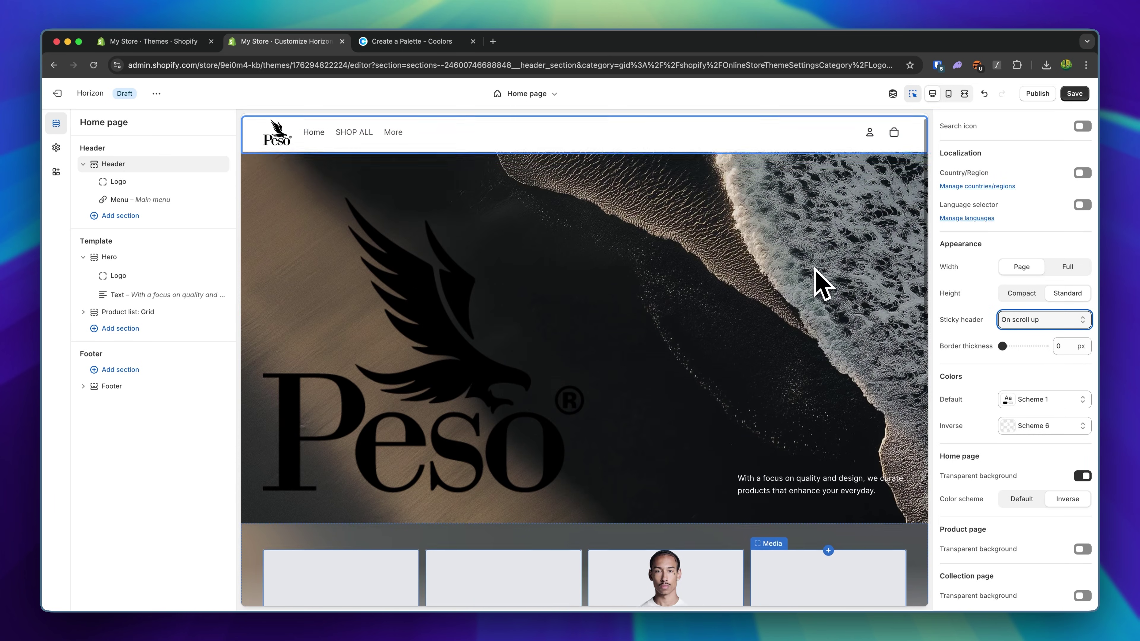
{"action": "scroll", "coordinate": [735, 350], "scroll_direction": "down", "scroll_amount": 15}
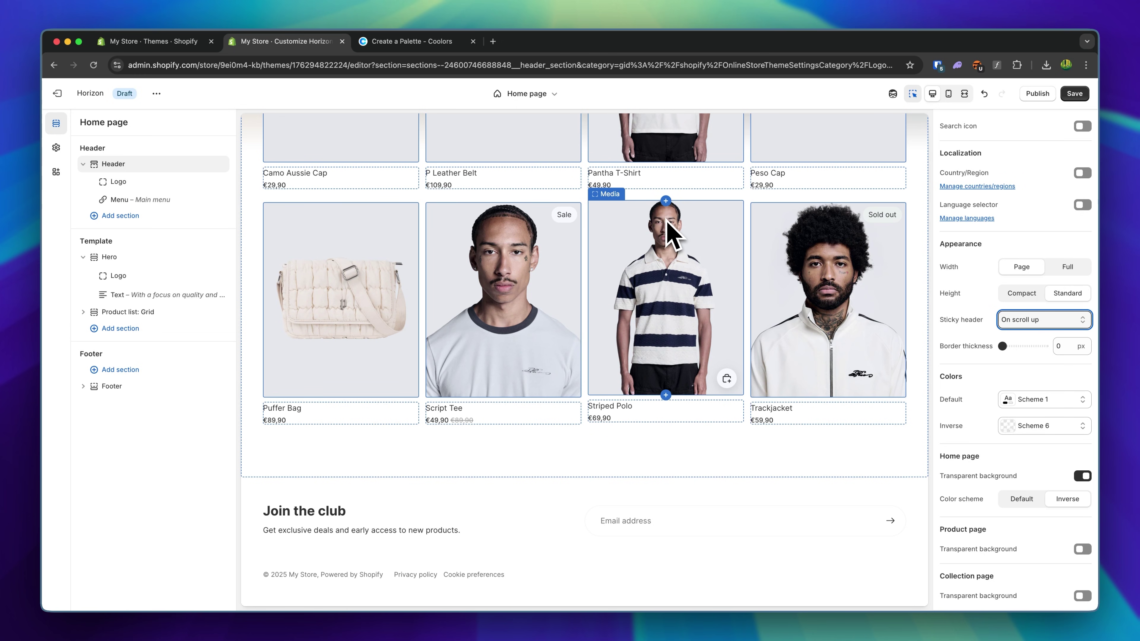
{"action": "scroll", "coordinate": [672, 232], "scroll_direction": "up", "scroll_amount": 4}
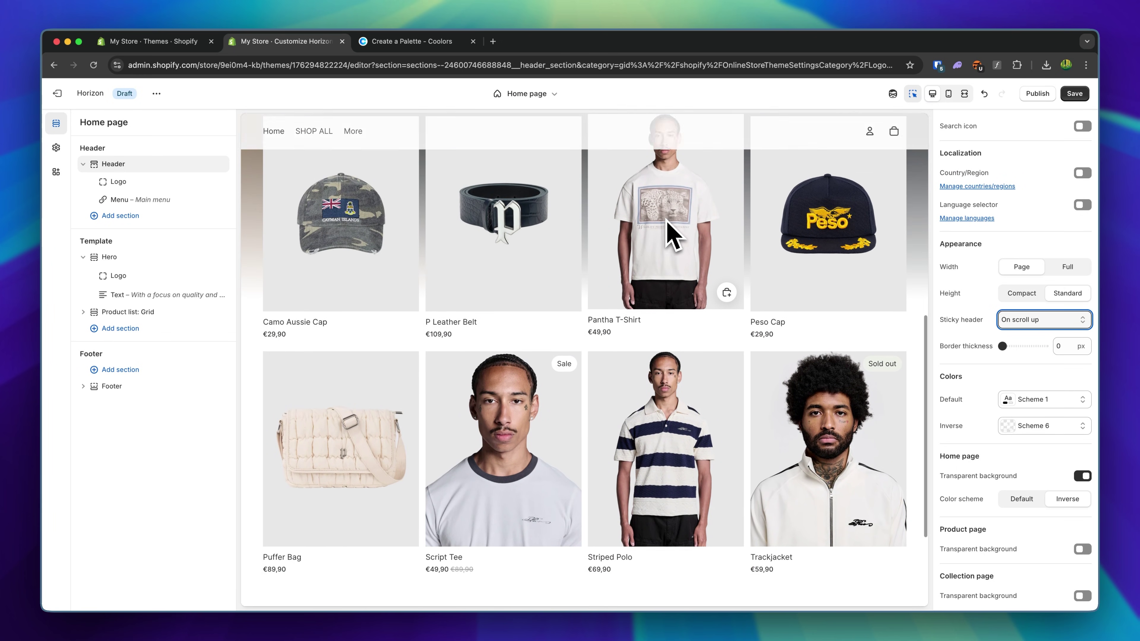
{"action": "scroll", "coordinate": [672, 232], "scroll_direction": "up", "scroll_amount": 8}
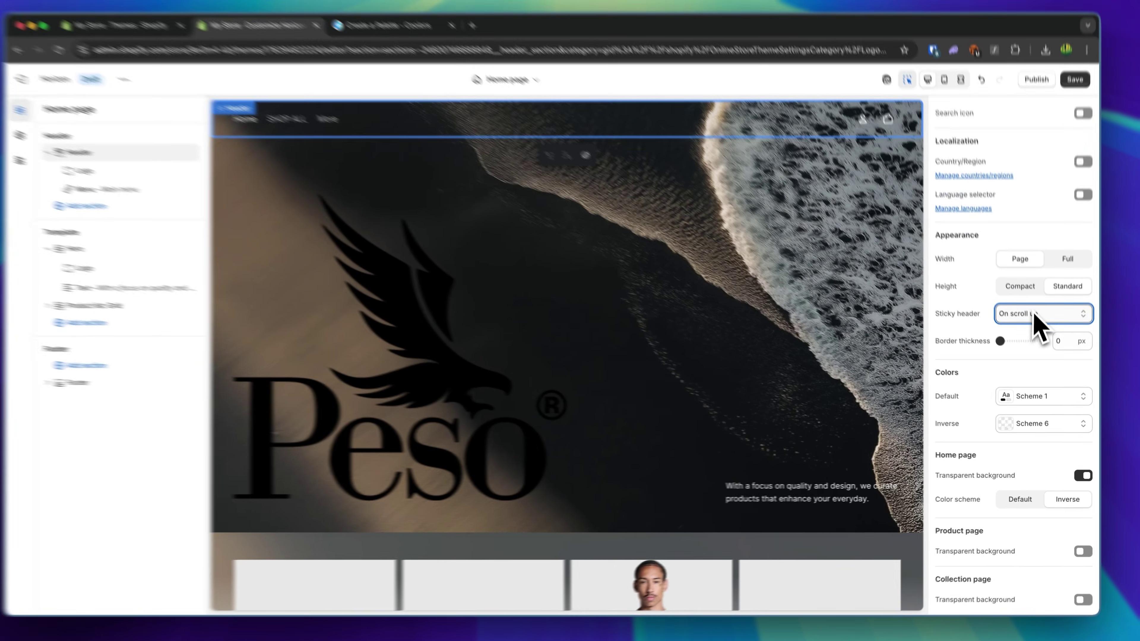
{"action": "left_click", "coordinate": [1036, 320]}
{"action": "left_click", "coordinate": [1032, 331]}
- Try Scheme 2 and Scheme 5 as the header's default color scheme and return it to Scheme 1
{"action": "scroll", "coordinate": [1019, 404], "scroll_direction": "down", "scroll_amount": 2}
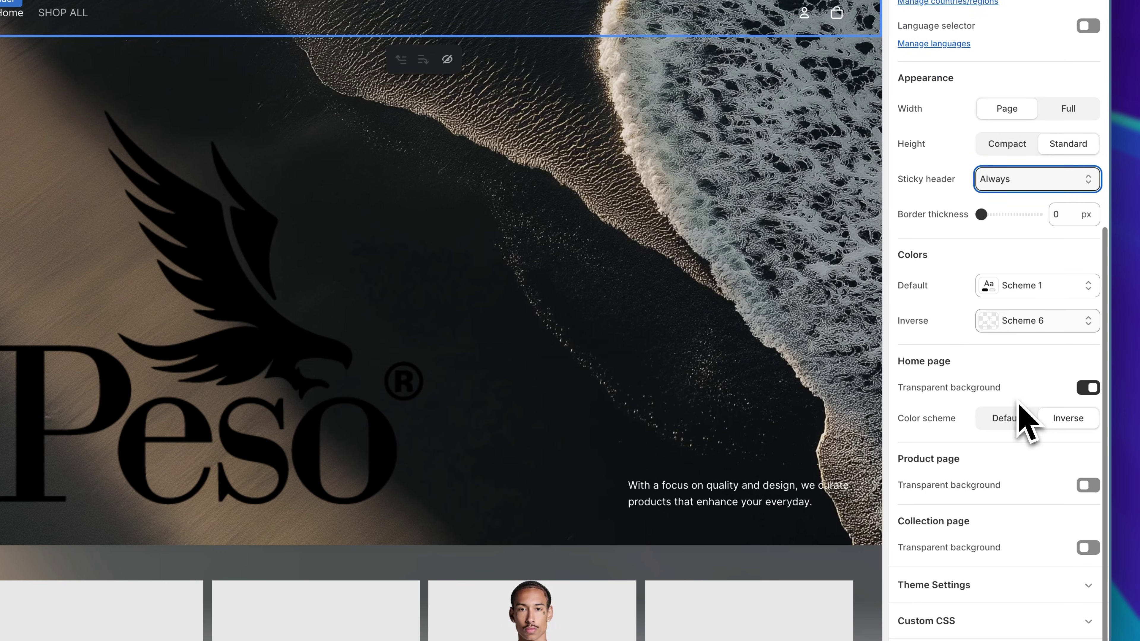
{"action": "left_click", "coordinate": [1066, 287]}
{"action": "left_click", "coordinate": [1015, 377]}
{"action": "scroll", "coordinate": [560, 319], "scroll_direction": "down", "scroll_amount": 8}
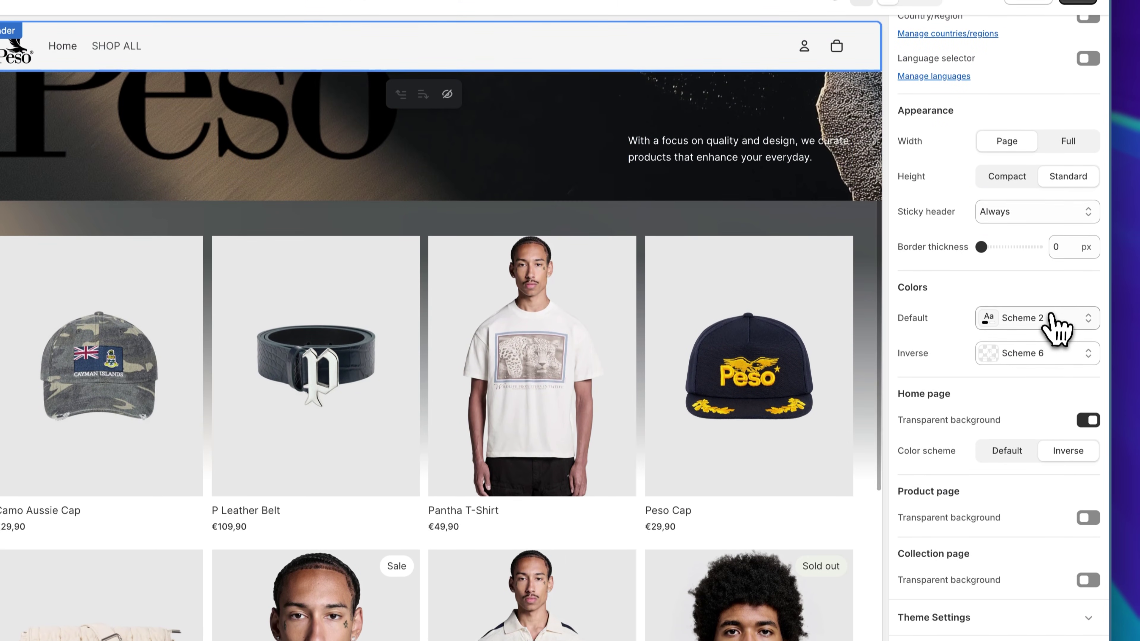
{"action": "left_click", "coordinate": [1054, 287]}
{"action": "left_click", "coordinate": [1011, 494]}
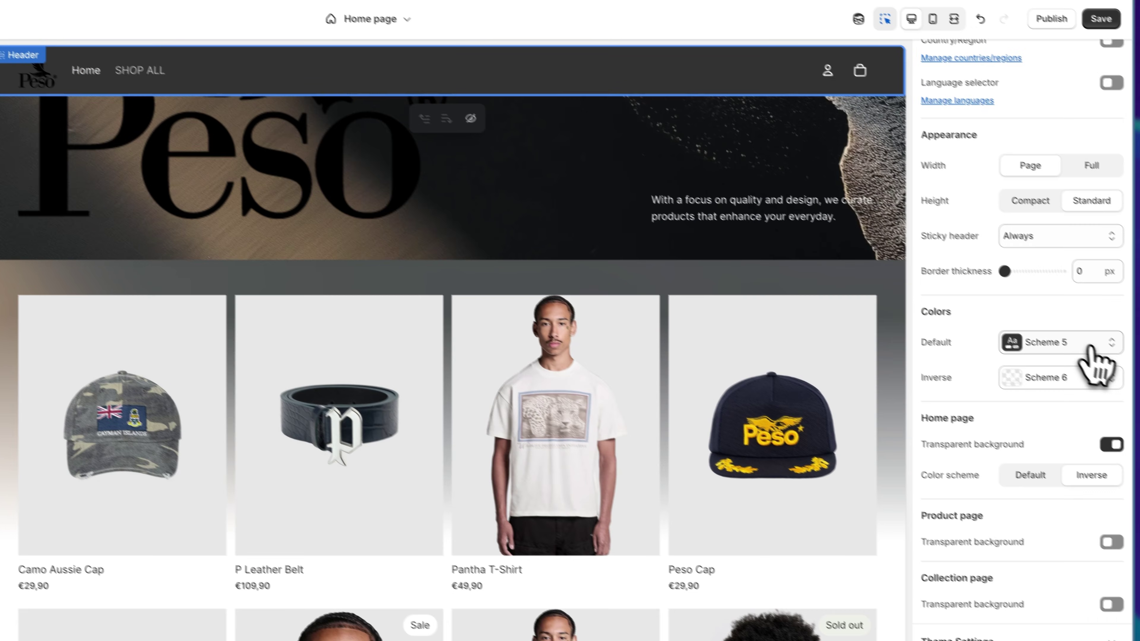
{"action": "left_click", "coordinate": [1072, 350]}
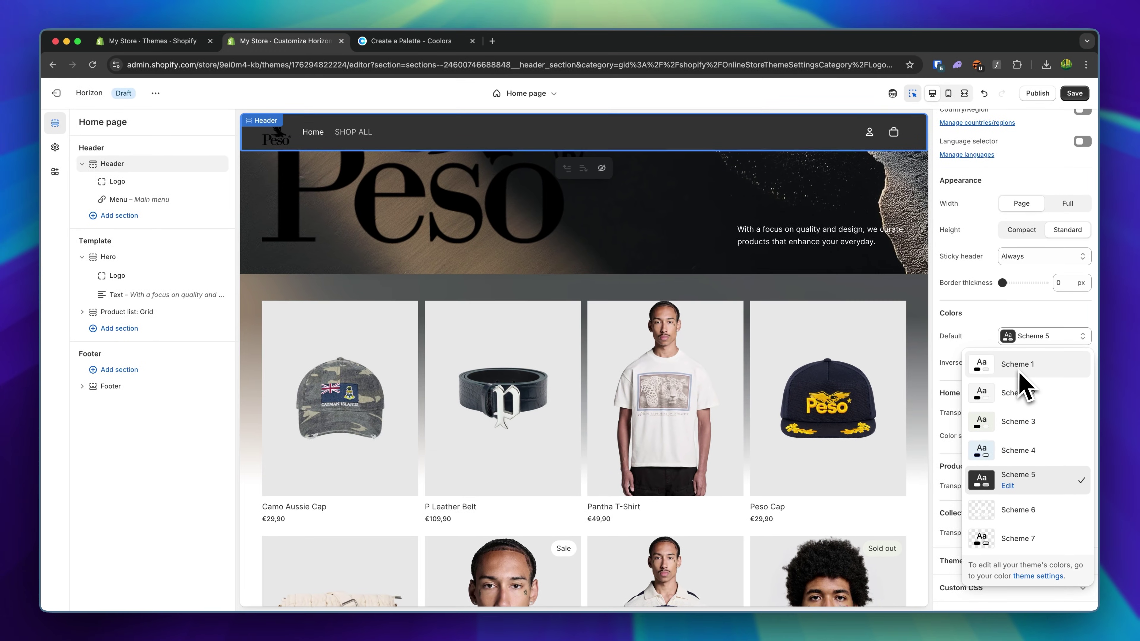
{"action": "left_click", "coordinate": [1046, 366]}
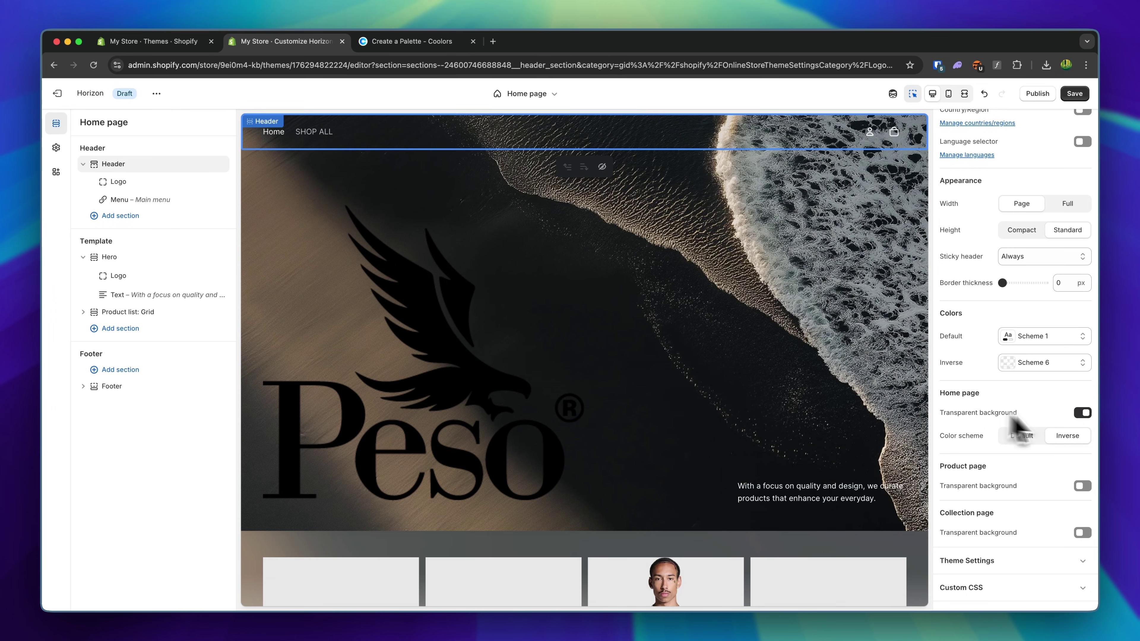
- Switch the header's transparent background for the home page off and back on
{"action": "left_click", "coordinate": [1083, 413]}
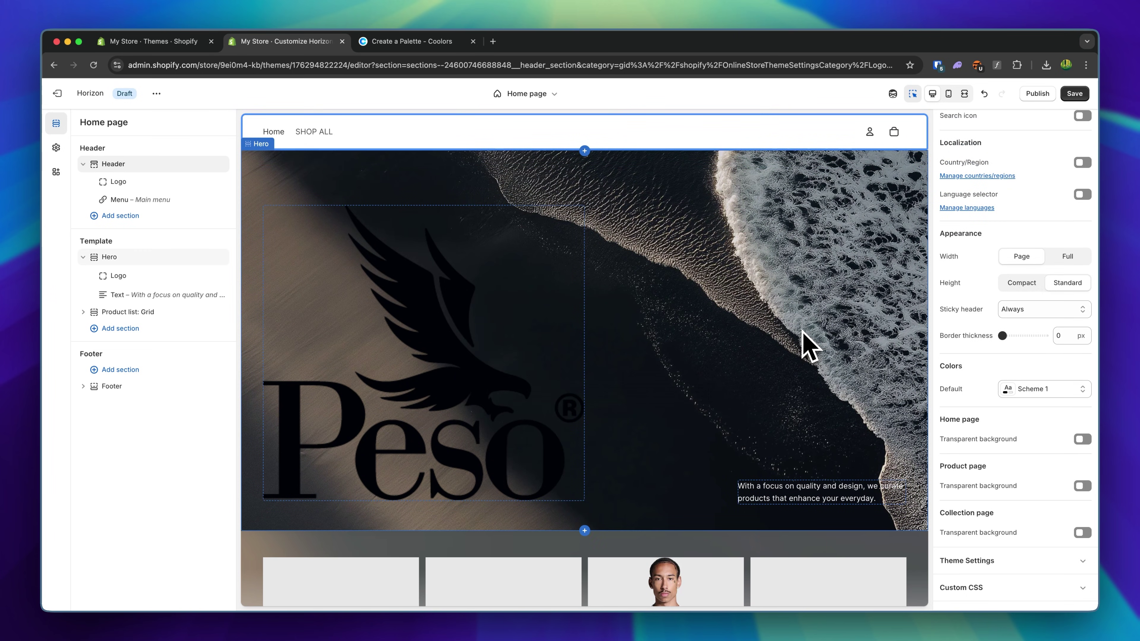
{"action": "left_click", "coordinate": [1082, 439]}
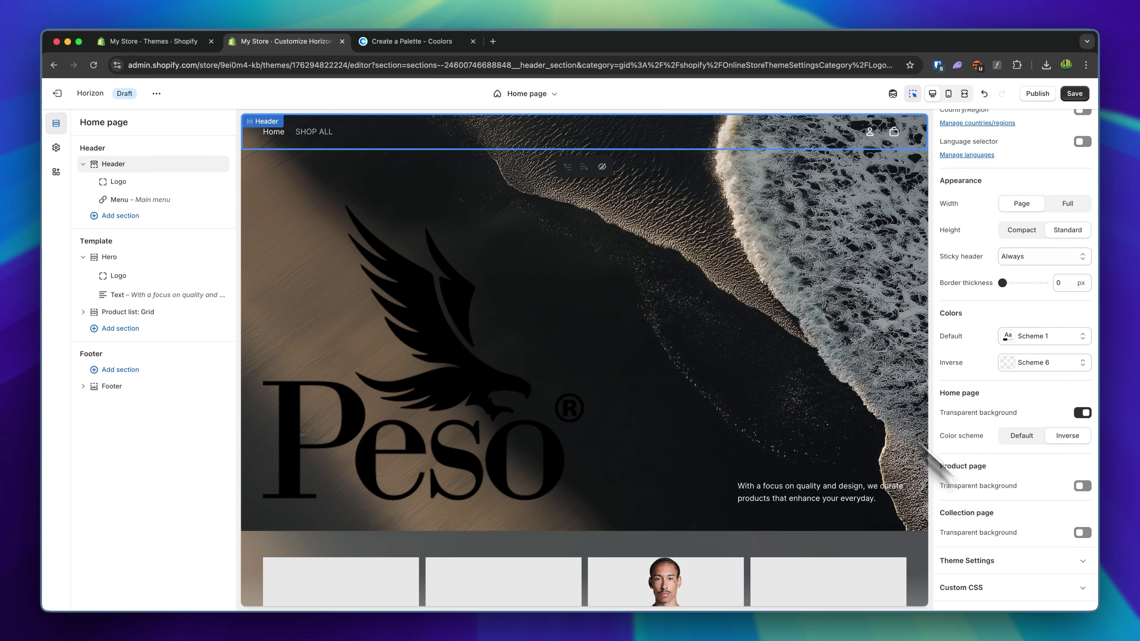
- Hide the existing Hero section on the home page and browse the section types available to insert above it
{"action": "left_click", "coordinate": [822, 349]}
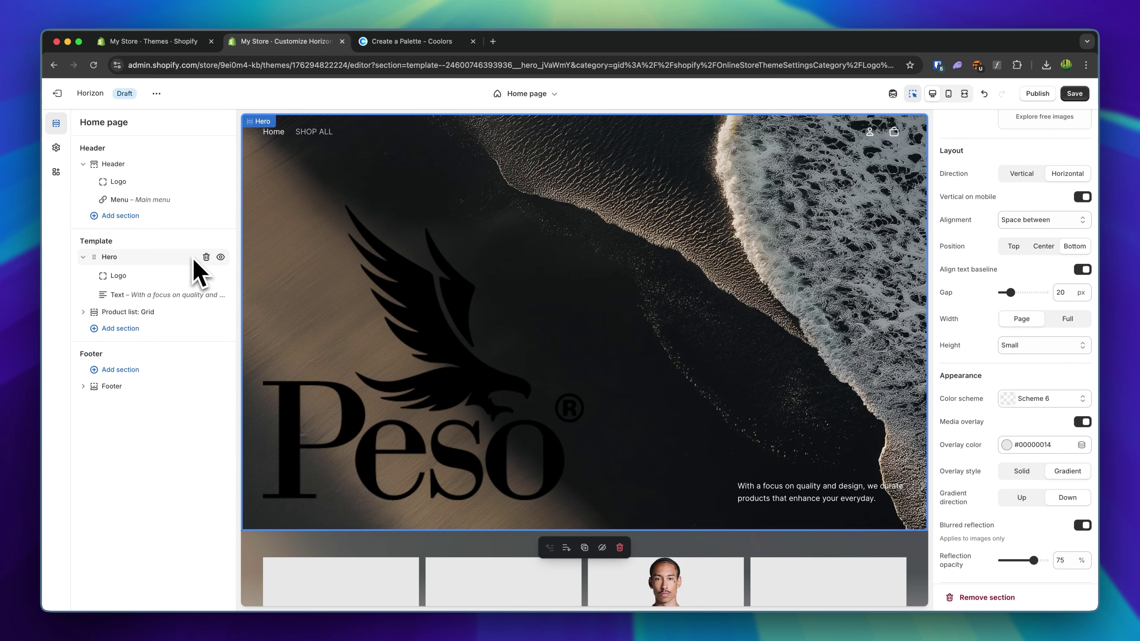
{"action": "left_click", "coordinate": [220, 257]}
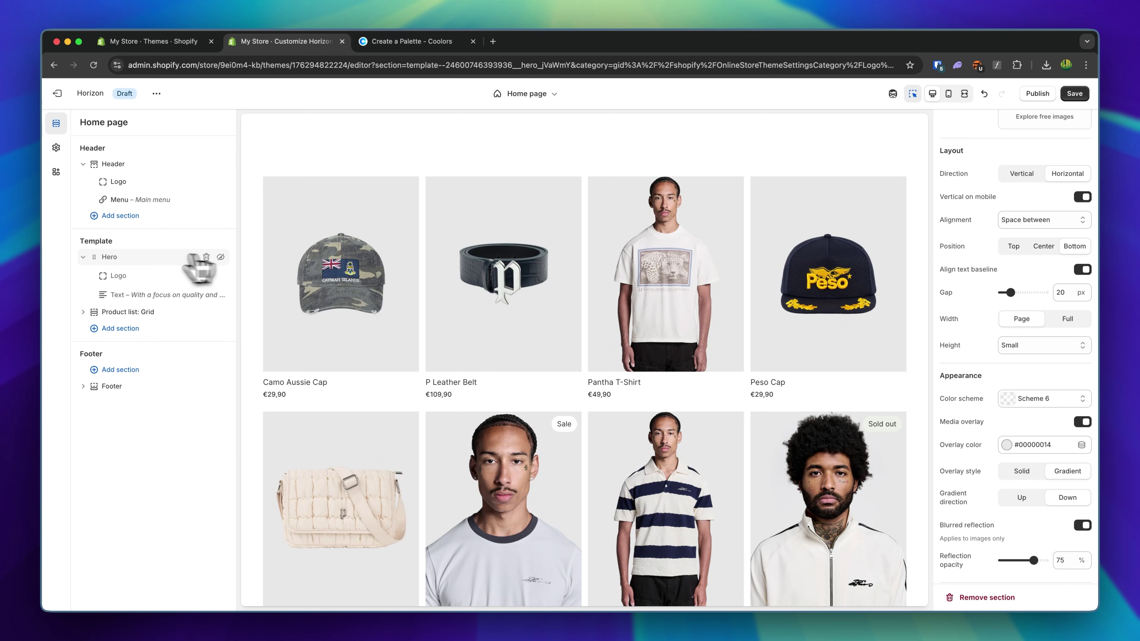
{"action": "left_click", "coordinate": [154, 249]}
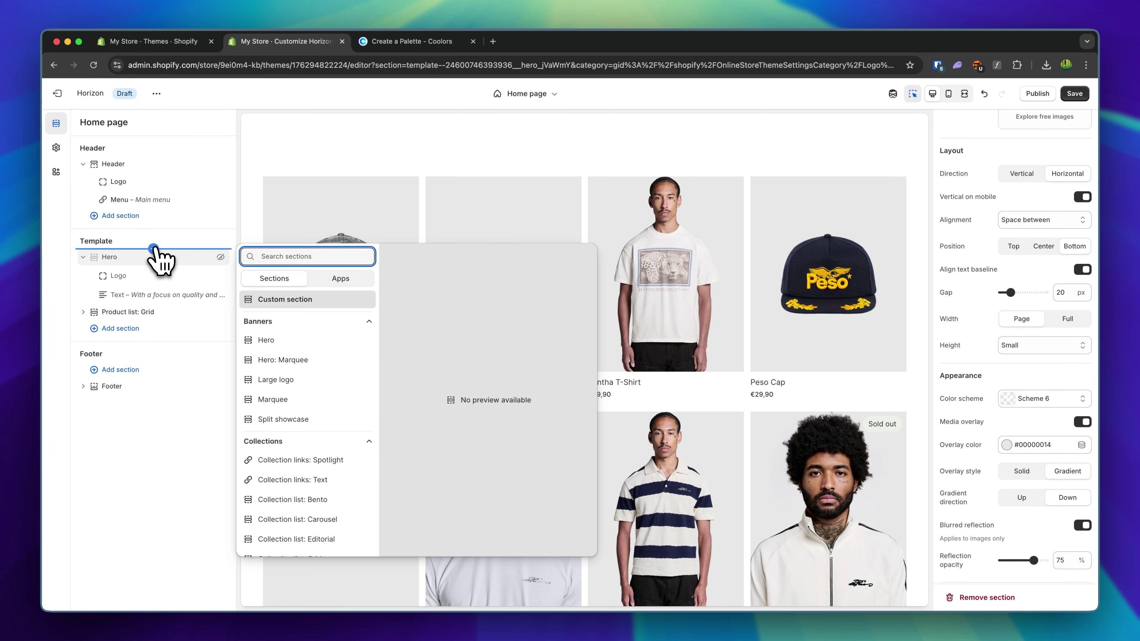
{"action": "scroll", "coordinate": [342, 451], "scroll_direction": "down", "scroll_amount": 15}
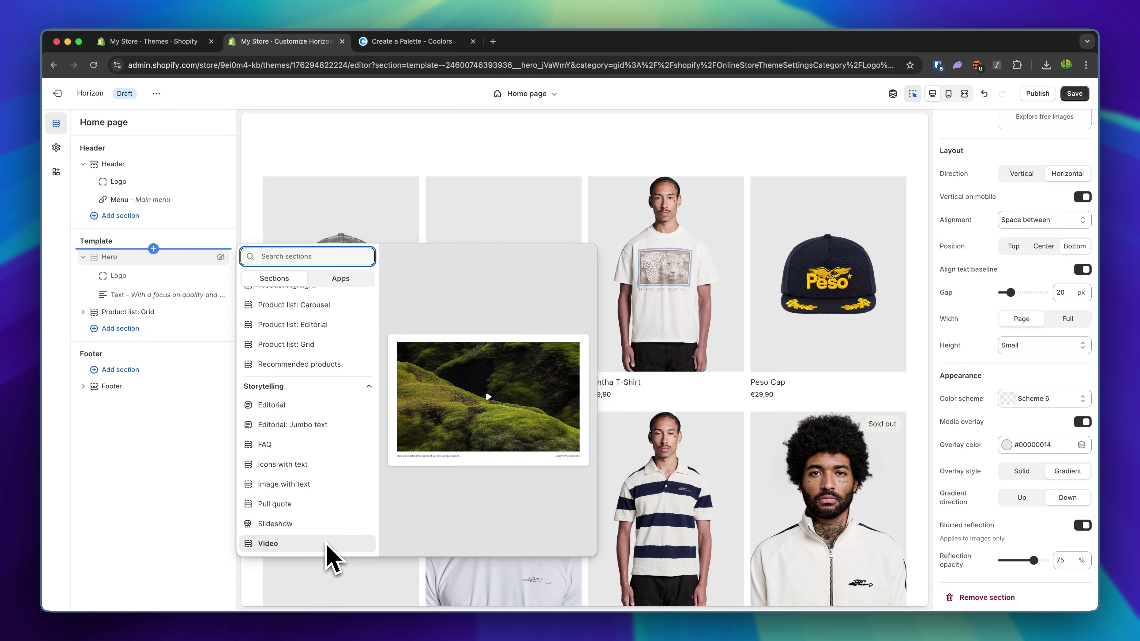
{"action": "scroll", "coordinate": [313, 406], "scroll_direction": "up", "scroll_amount": 15}
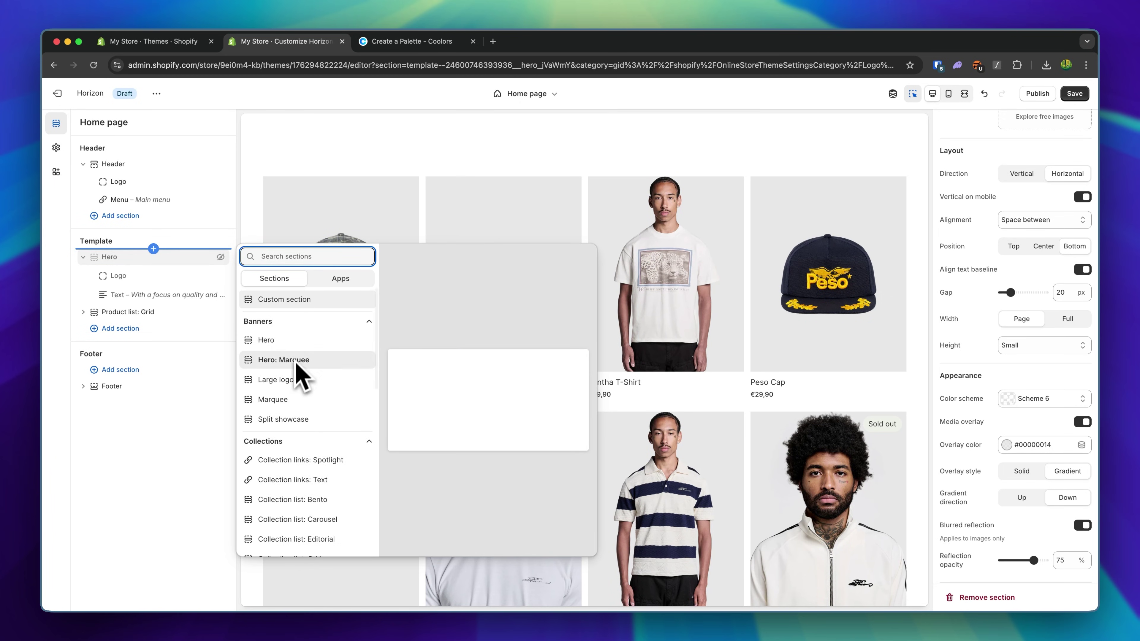
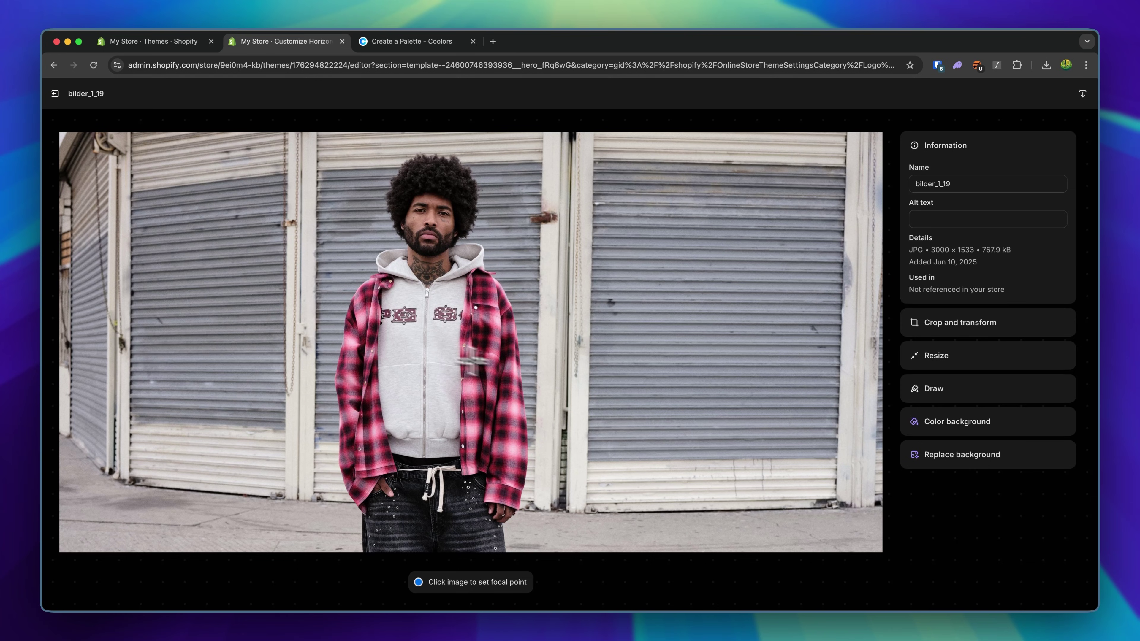
- Set the focal point of the bilder_1_19 image on the model's chest, save it and return to the theme editor
{"action": "left_click", "coordinate": [422, 380]}
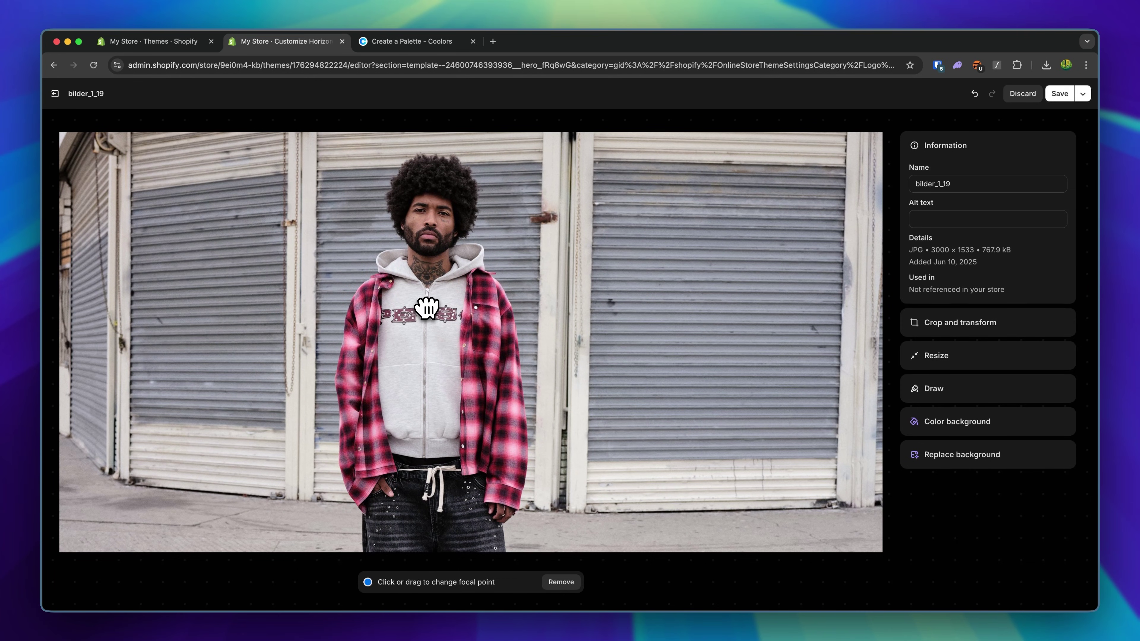
{"action": "left_click", "coordinate": [1061, 93]}
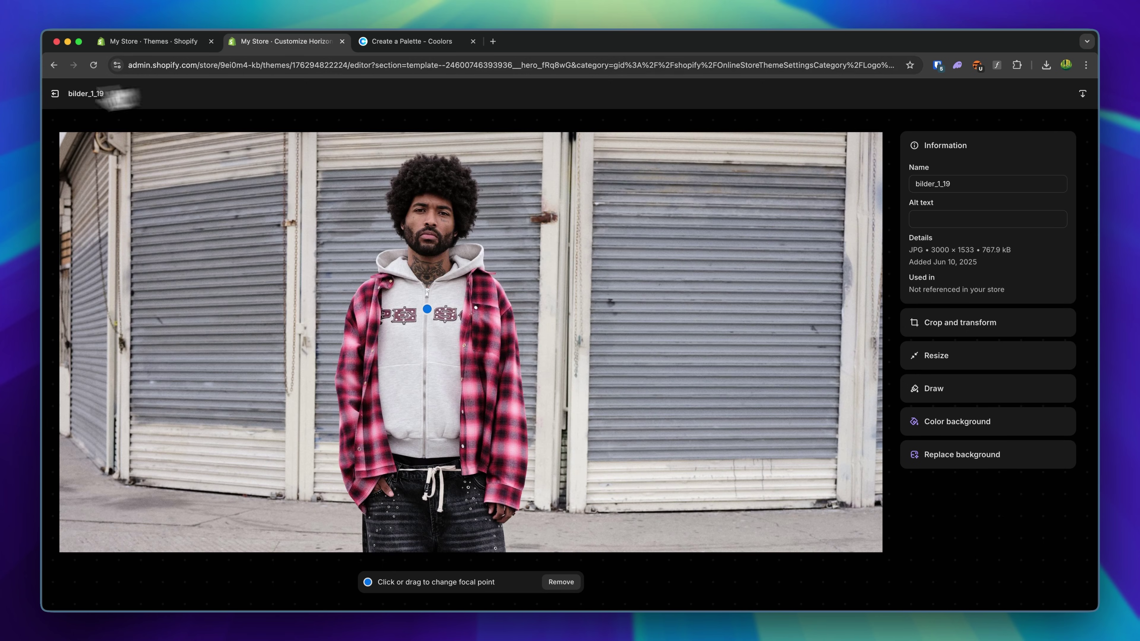
{"action": "left_click", "coordinate": [55, 93]}
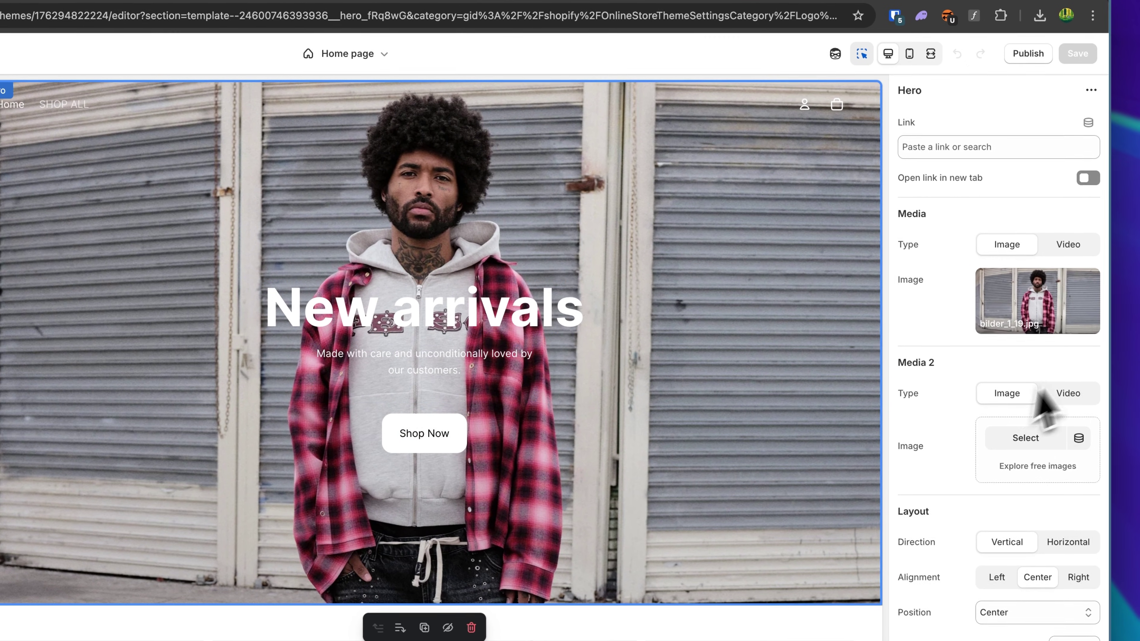
- Align the new Hero section's content to the left and set its position to Bottom
{"action": "scroll", "coordinate": [1032, 407], "scroll_direction": "down", "scroll_amount": 2}
{"action": "left_click_drag", "start_coordinate": [897, 298], "coordinate": [922, 299]}
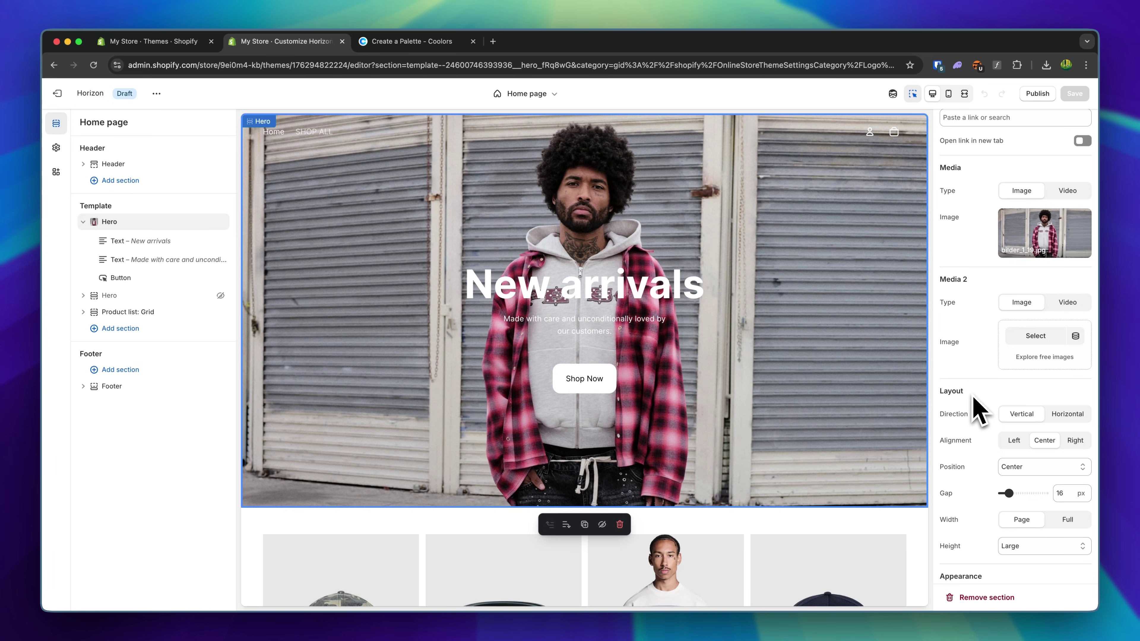
{"action": "left_click", "coordinate": [1011, 441]}
{"action": "scroll", "coordinate": [1000, 458], "scroll_direction": "down", "scroll_amount": 2}
{"action": "left_click", "coordinate": [1045, 410]}
{"action": "left_click", "coordinate": [1036, 424]}
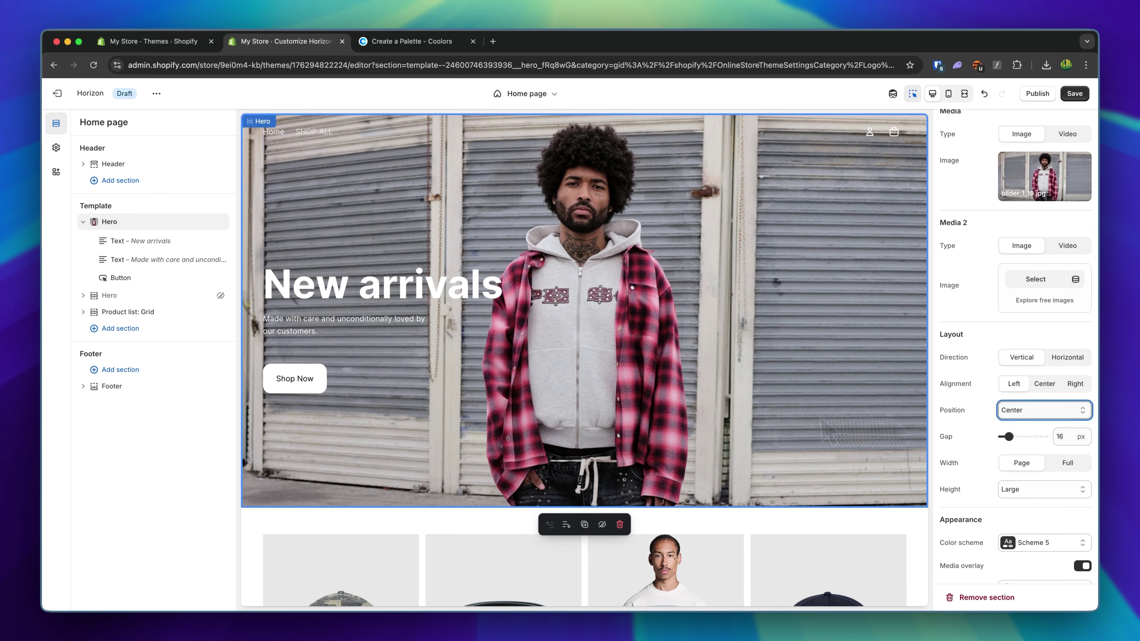
- Set the Hero section's gap to 0 px and try the Full width before returning it to Page
{"action": "scroll", "coordinate": [961, 469], "scroll_direction": "down", "scroll_amount": 2}
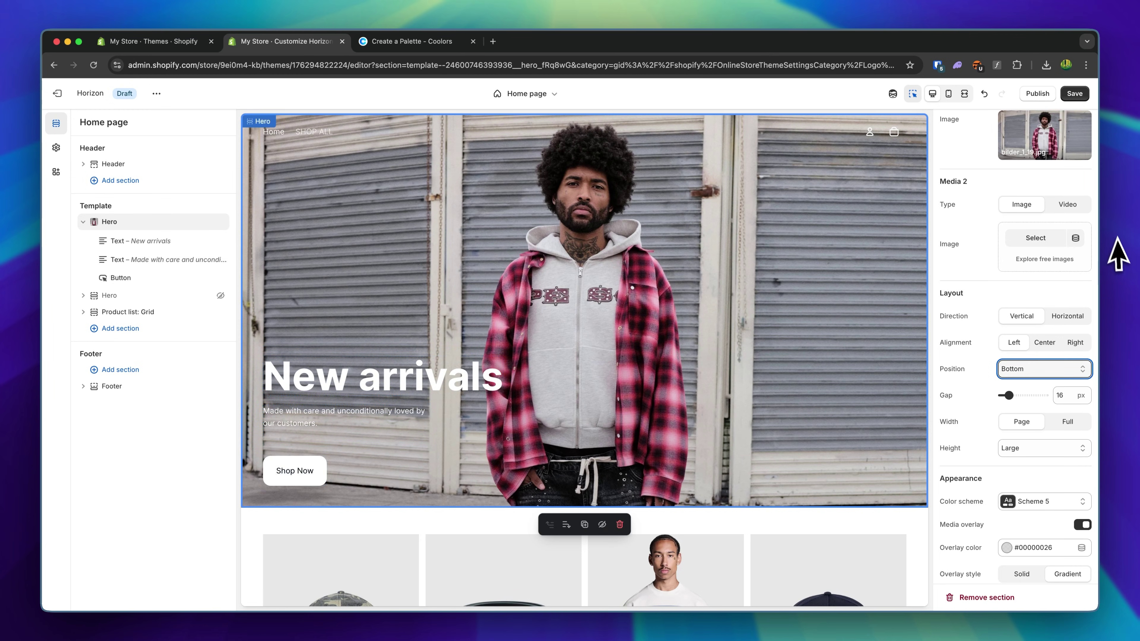
{"action": "left_click_drag", "start_coordinate": [1018, 395], "coordinate": [998, 394]}
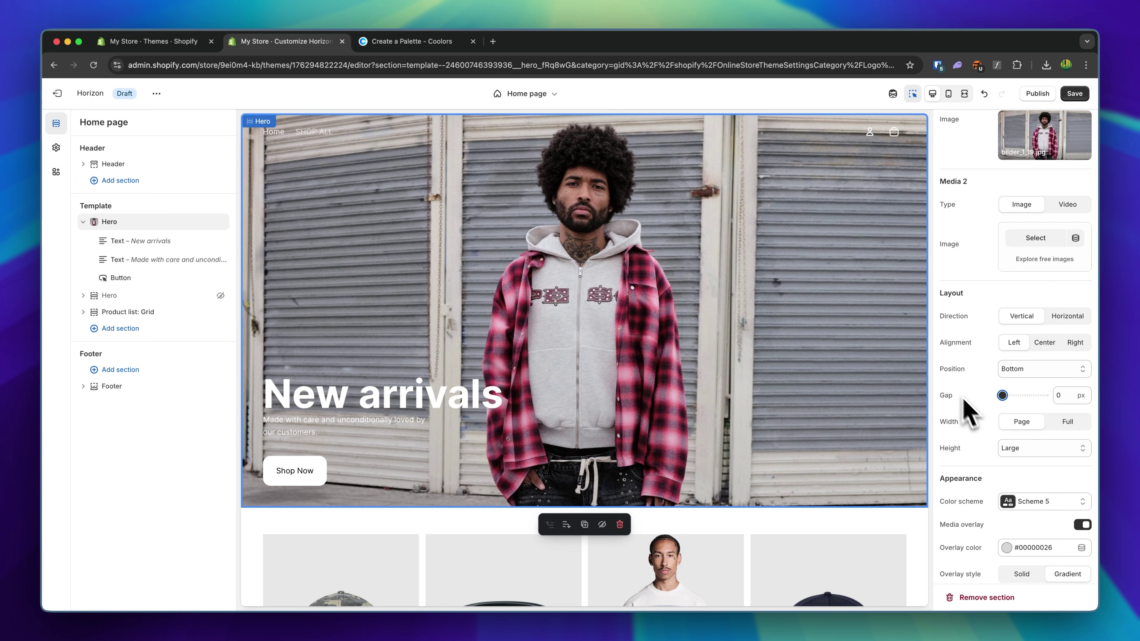
{"action": "left_click", "coordinate": [1067, 424]}
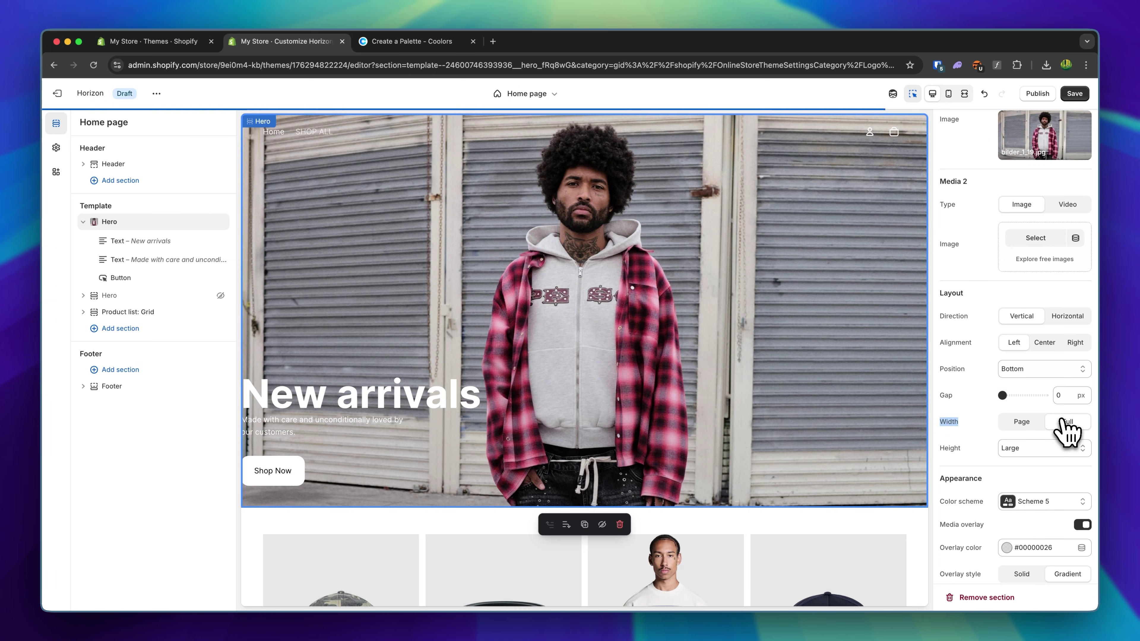
{"action": "left_click", "coordinate": [1032, 425]}
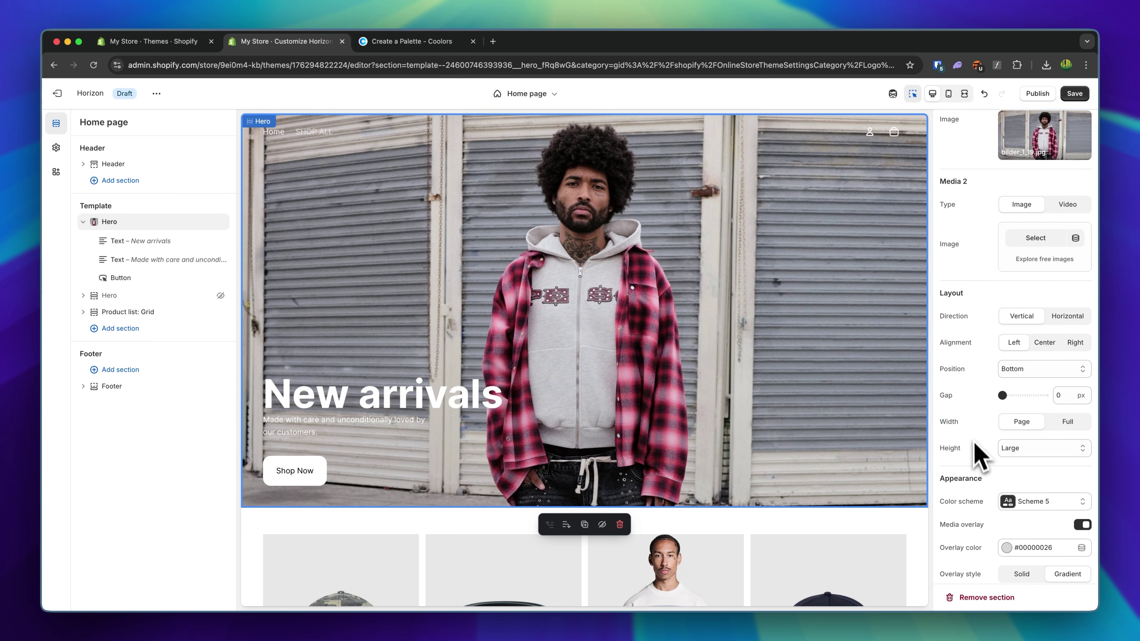
- Try the Medium height for the Hero section and change it to Full screen
{"action": "scroll", "coordinate": [980, 456], "scroll_direction": "down", "scroll_amount": 1}
{"action": "left_click", "coordinate": [1034, 419]}
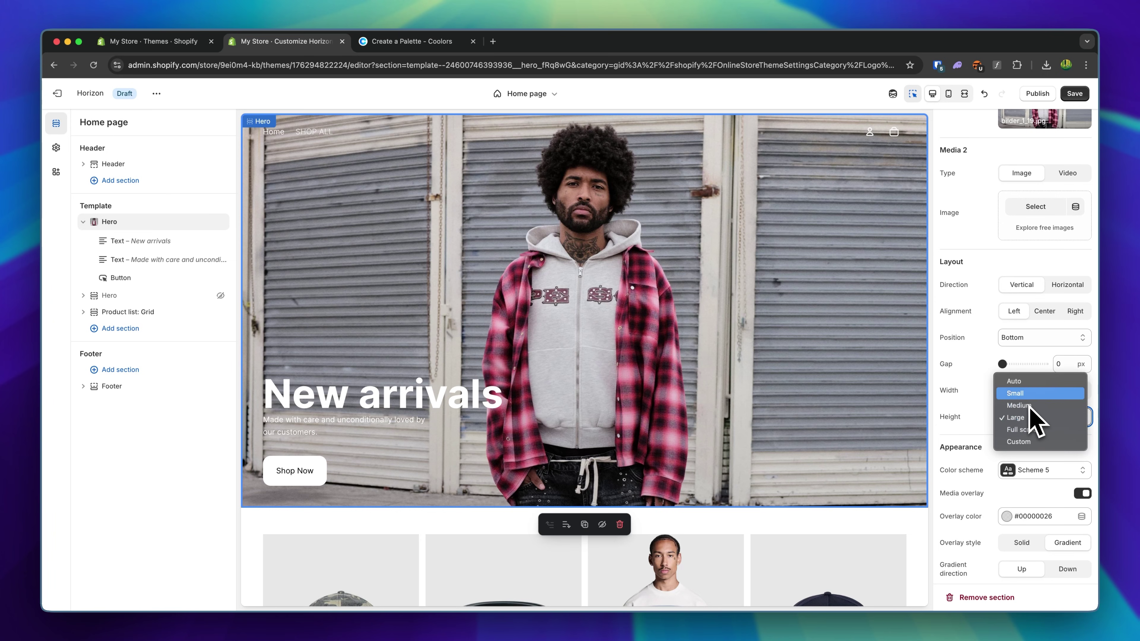
{"action": "left_click", "coordinate": [1032, 406]}
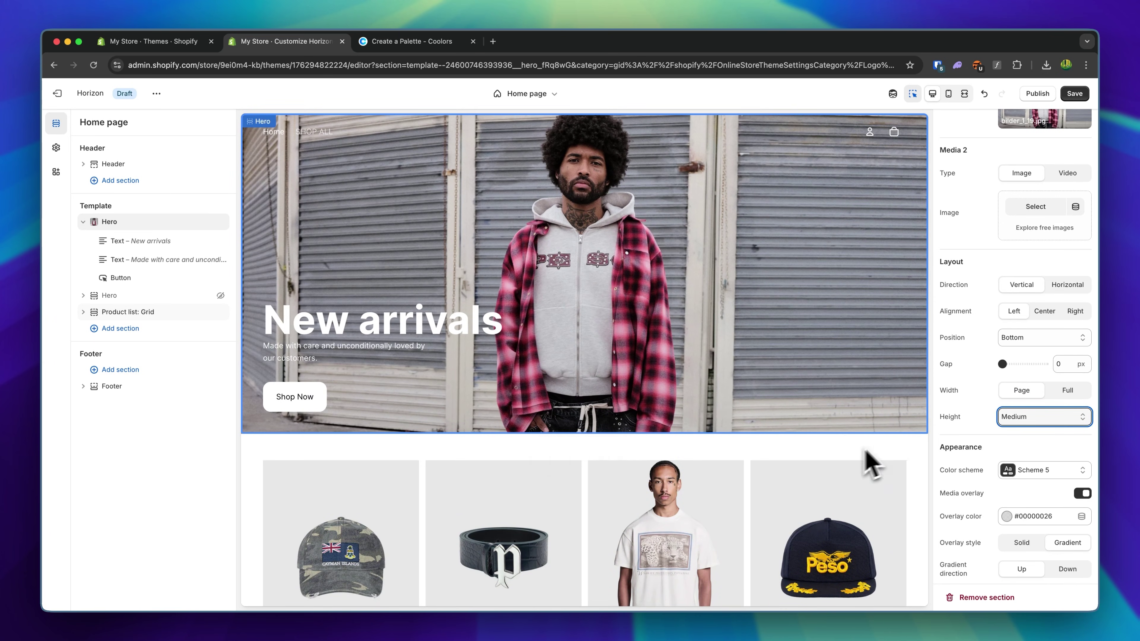
{"action": "left_click", "coordinate": [1032, 422]}
{"action": "left_click", "coordinate": [1028, 442]}
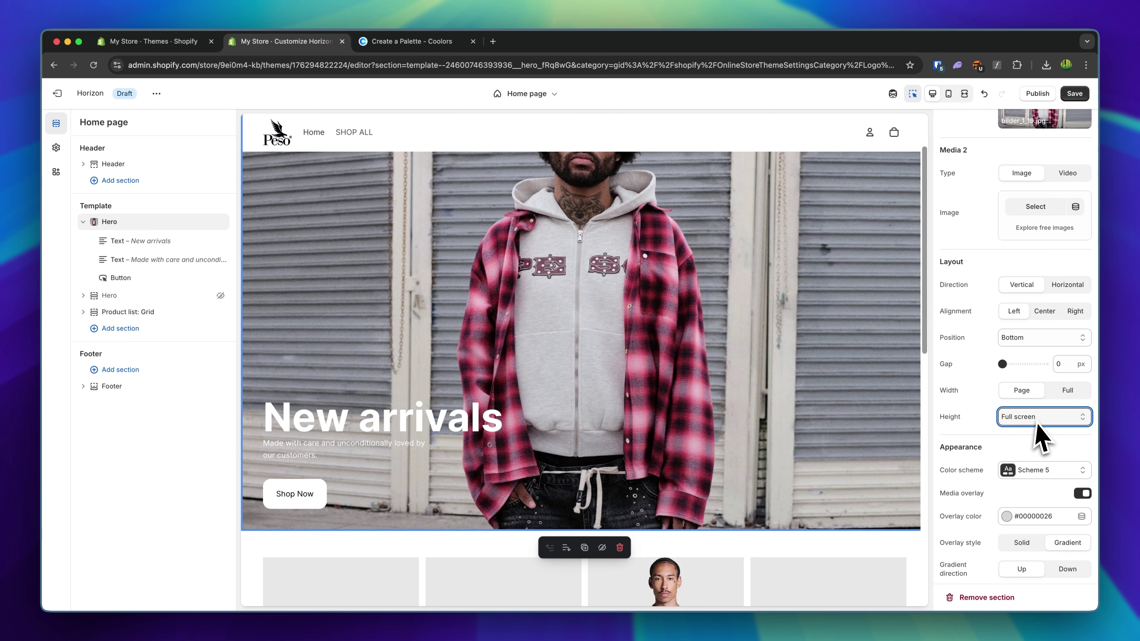
- Set the Hero section's height to Large and compare the home page in the desktop and mobile previews
{"action": "left_click", "coordinate": [1036, 424]}
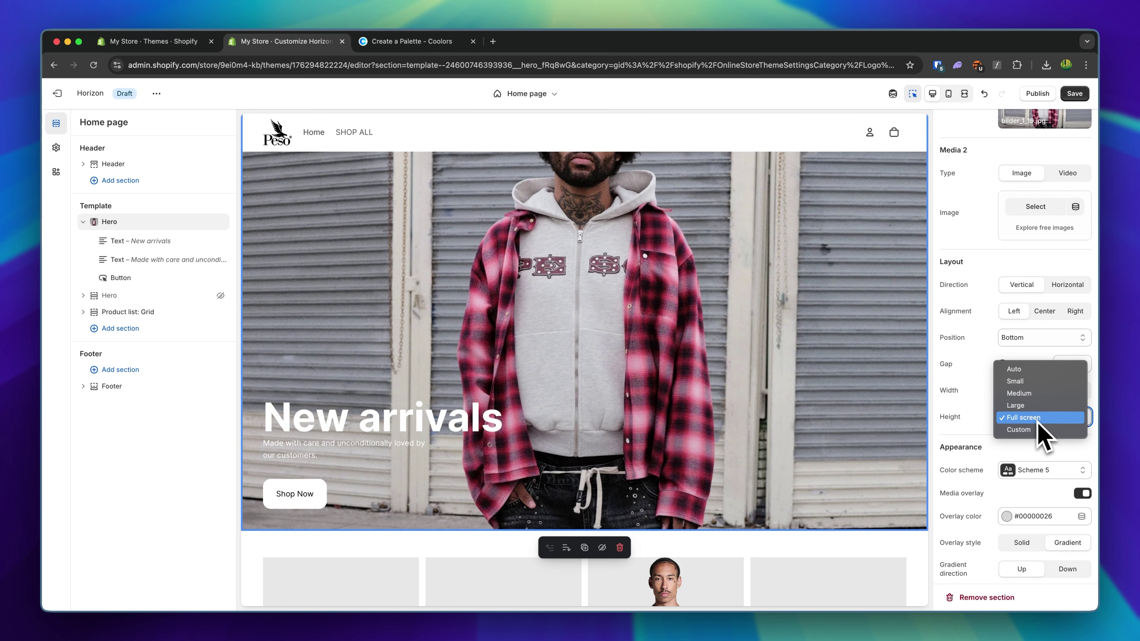
{"action": "left_click", "coordinate": [1019, 406]}
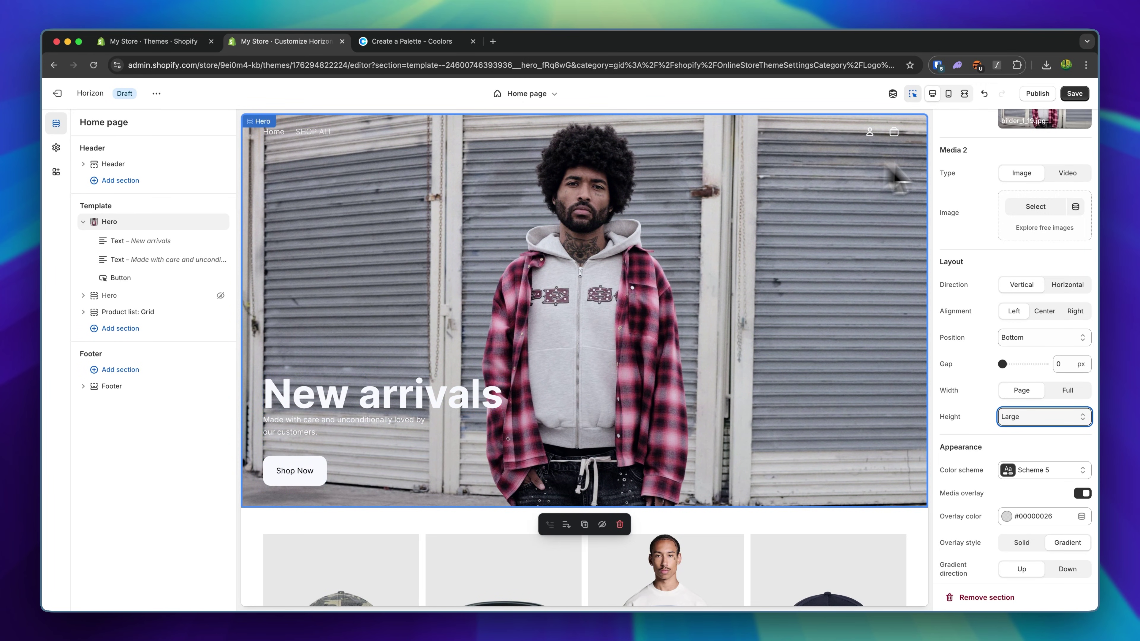
{"action": "left_click", "coordinate": [950, 94]}
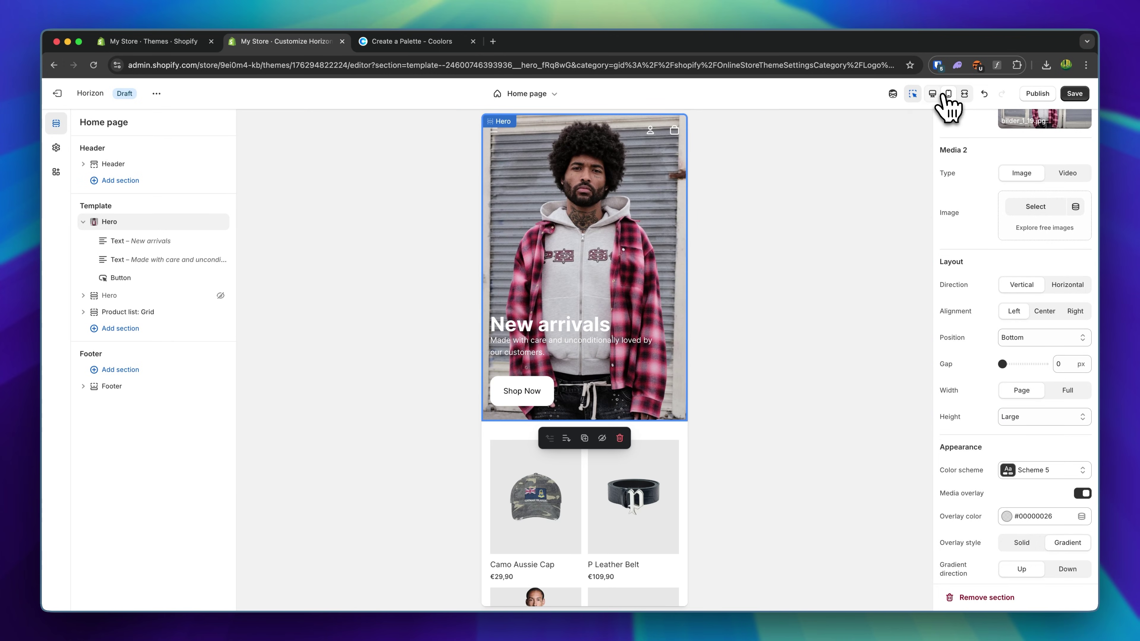
{"action": "left_click", "coordinate": [936, 94]}
{"action": "left_click", "coordinate": [948, 94]}
{"action": "left_click", "coordinate": [956, 98]}
{"action": "left_click", "coordinate": [951, 95]}
{"action": "left_click", "coordinate": [949, 94]}
{"action": "left_click", "coordinate": [945, 95]}
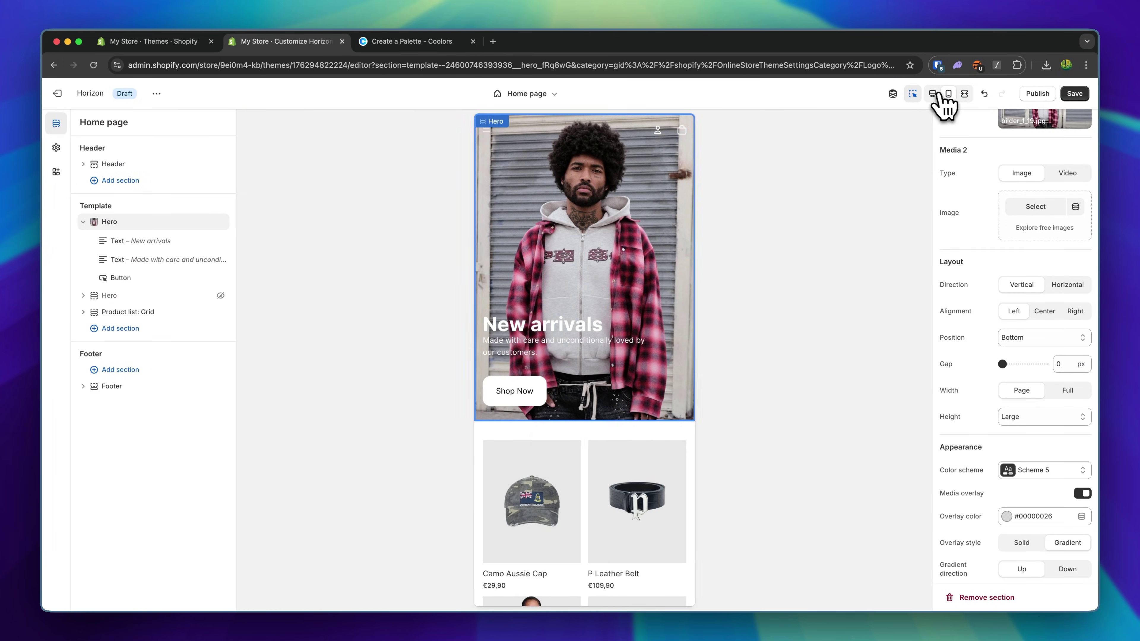
{"action": "left_click", "coordinate": [935, 94]}
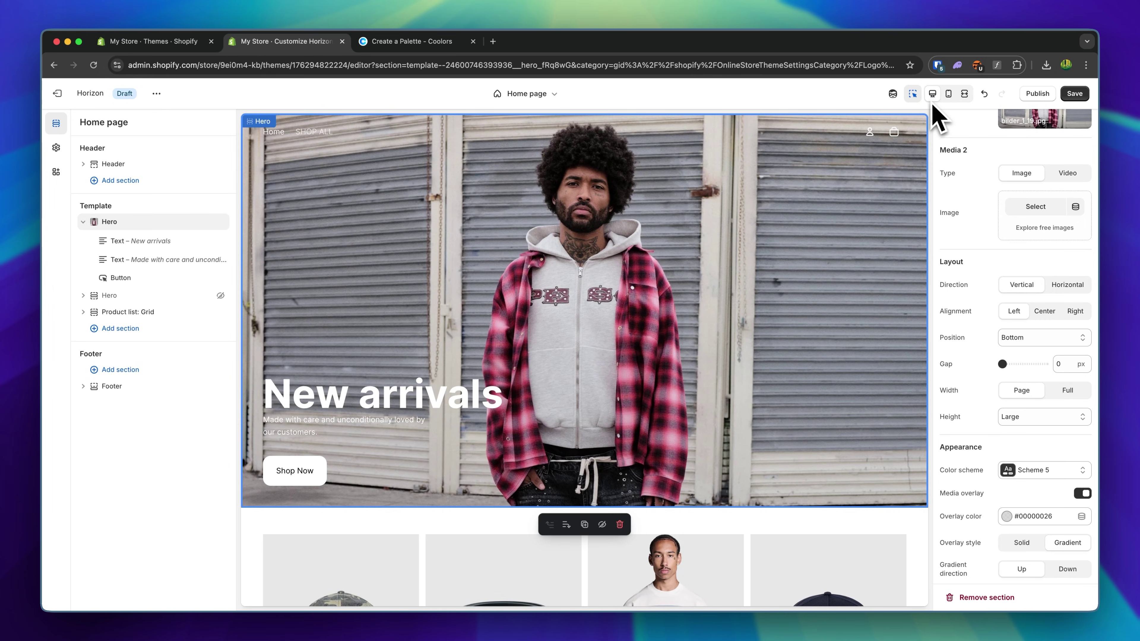
{"action": "left_click", "coordinate": [949, 95]}
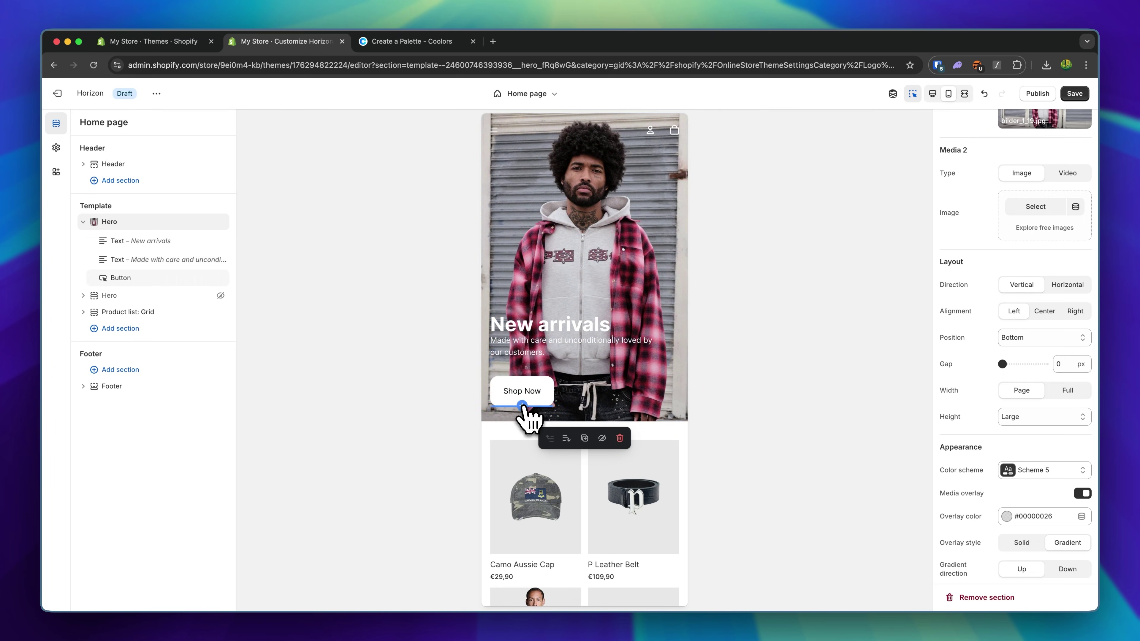
- Set the top and bottom padding of the Hero's description text to 8 px, save the theme and return to the desktop preview
{"action": "left_click", "coordinate": [553, 371]}
{"action": "left_click", "coordinate": [651, 200]}
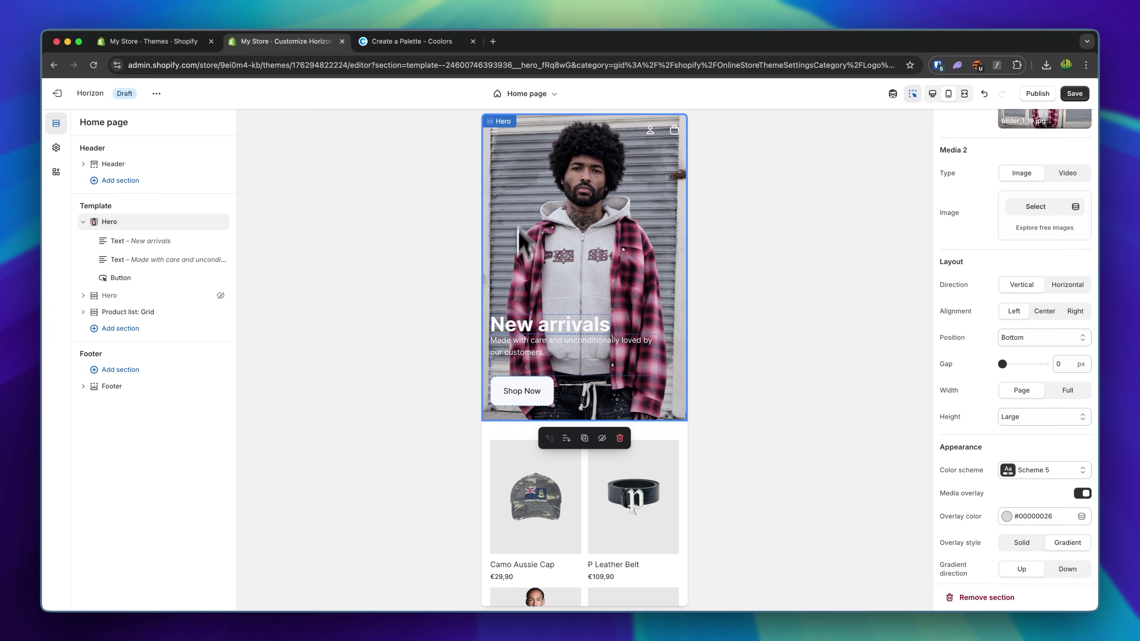
{"action": "left_click", "coordinate": [541, 370]}
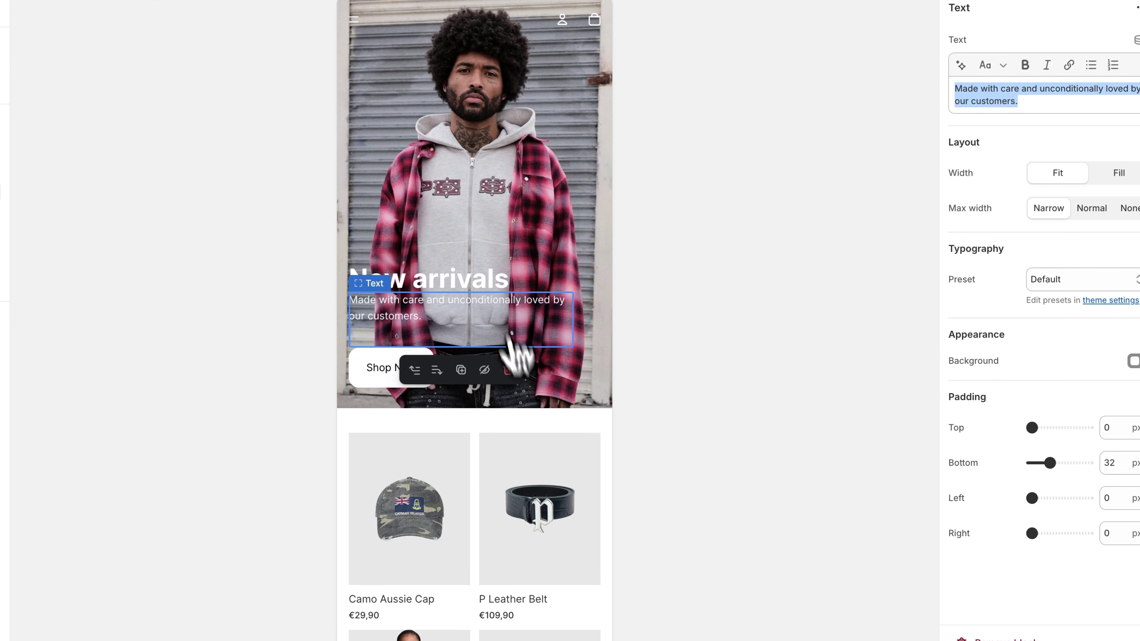
{"action": "left_click", "coordinate": [996, 411]}
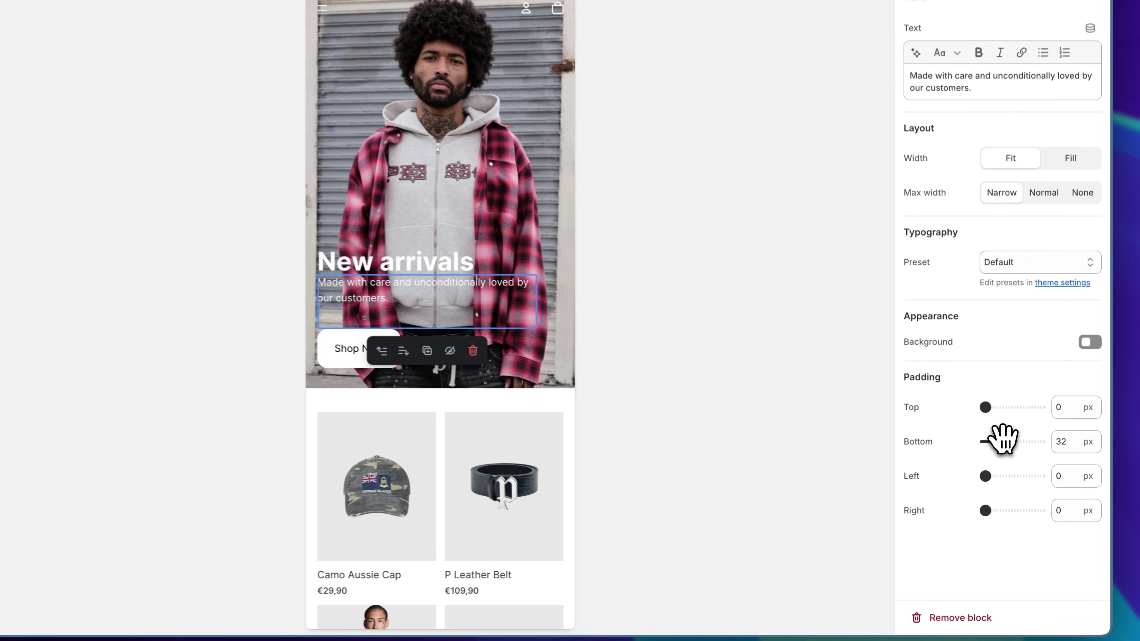
{"action": "left_click_drag", "start_coordinate": [1015, 462], "coordinate": [949, 443]}
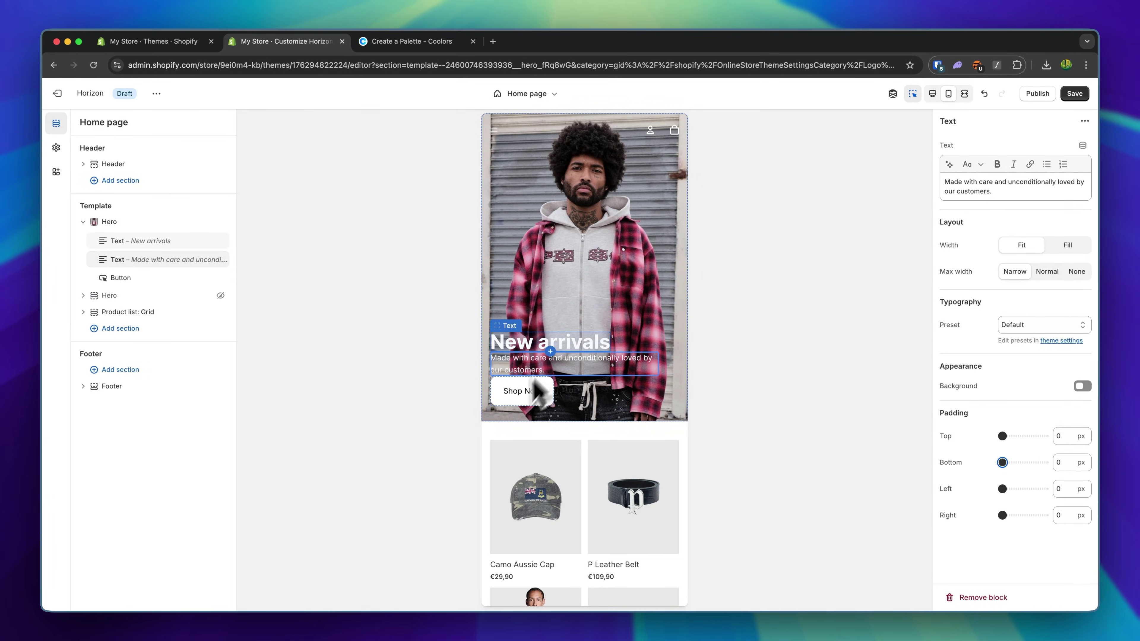
{"action": "left_click_drag", "start_coordinate": [1007, 463], "coordinate": [1005, 462]}
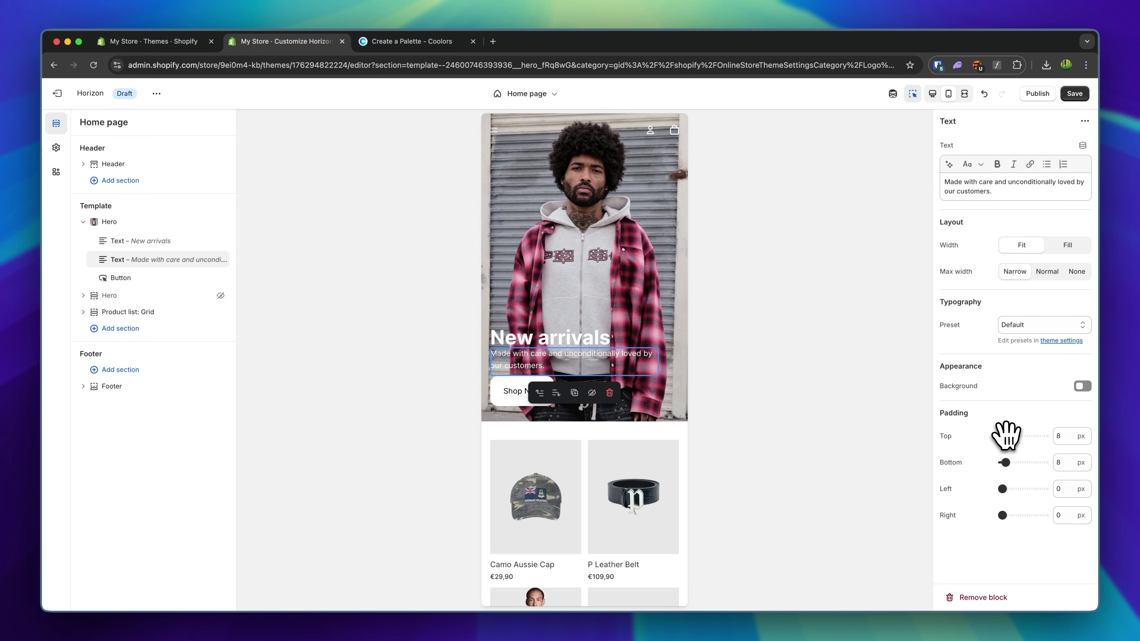
{"action": "left_click", "coordinate": [659, 307]}
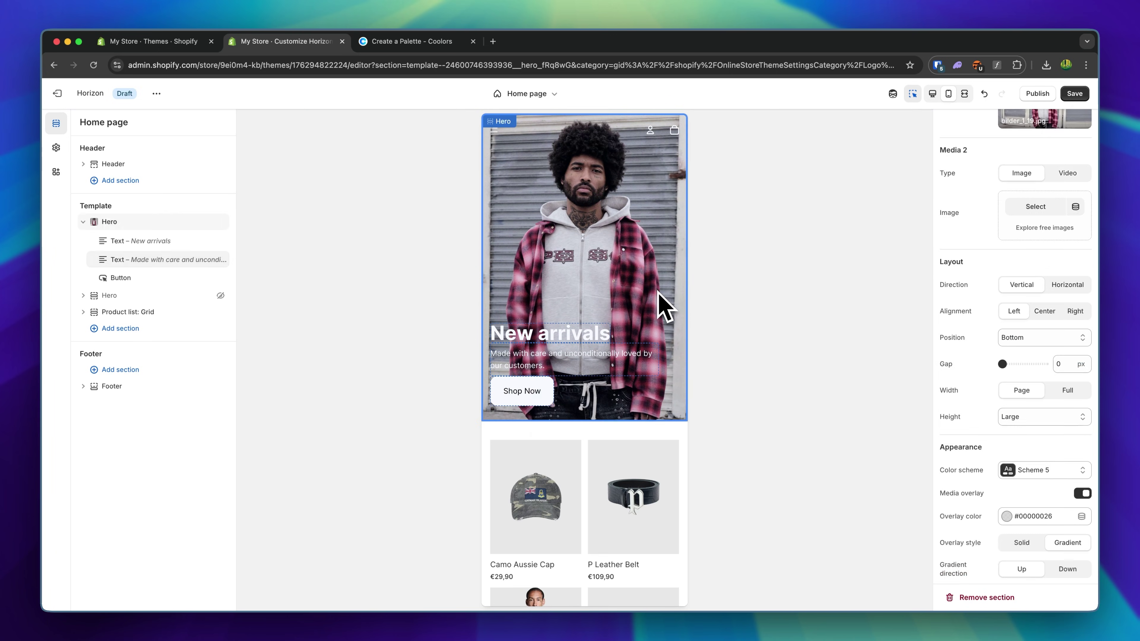
{"action": "left_click", "coordinate": [1081, 96]}
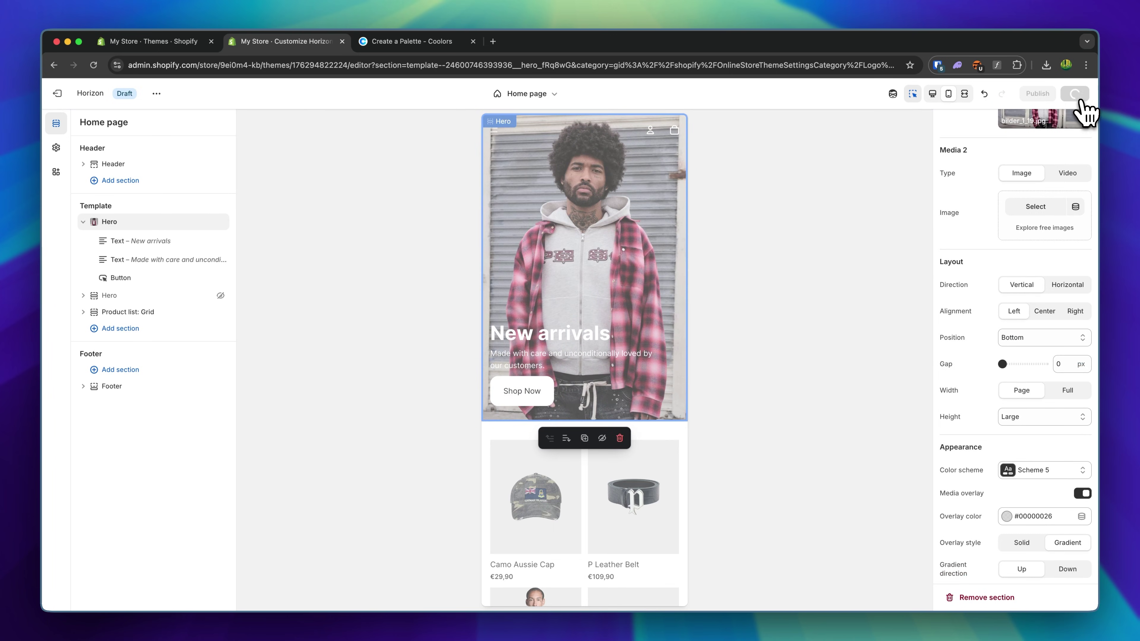
{"action": "left_click", "coordinate": [932, 95]}
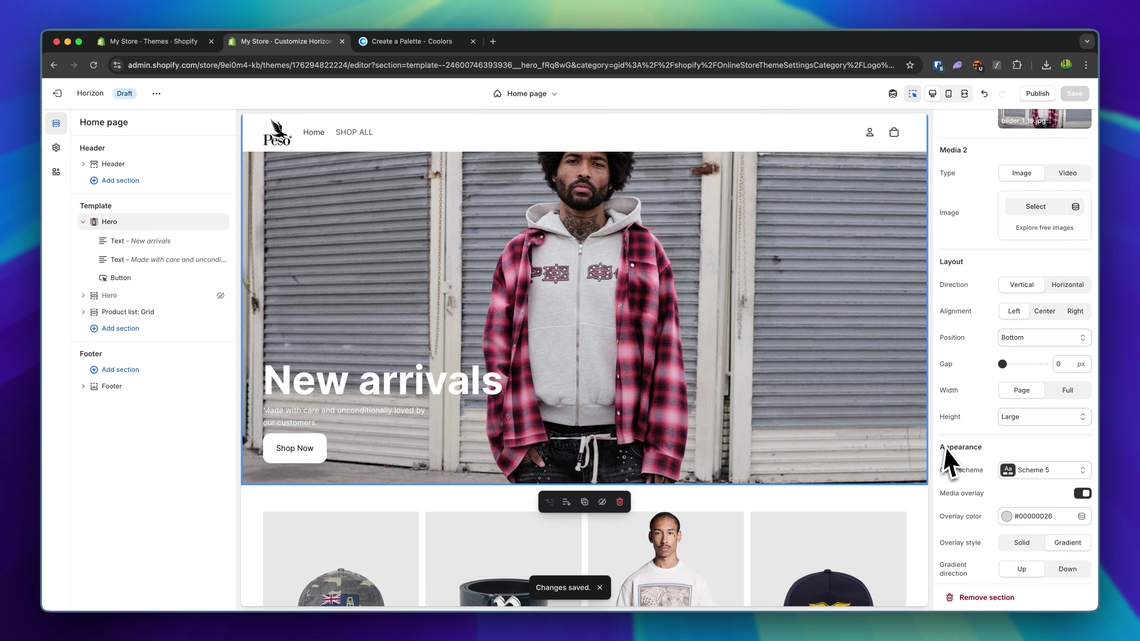
- Try Scheme 4 and Scheme 3 as the Hero section's color scheme before returning it to Scheme 5
{"action": "scroll", "coordinate": [1025, 445], "scroll_direction": "up", "scroll_amount": 1}
{"action": "scroll", "coordinate": [1000, 491], "scroll_direction": "down", "scroll_amount": 5}
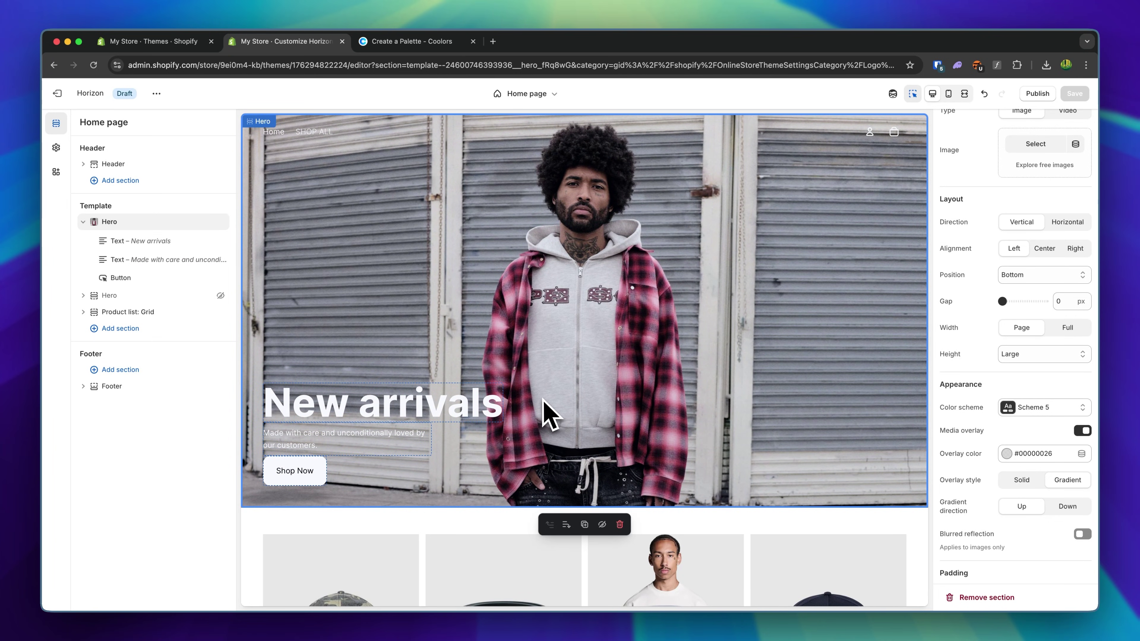
{"action": "left_click", "coordinate": [1047, 407]}
{"action": "left_click", "coordinate": [1025, 266]}
{"action": "left_click", "coordinate": [1032, 413]}
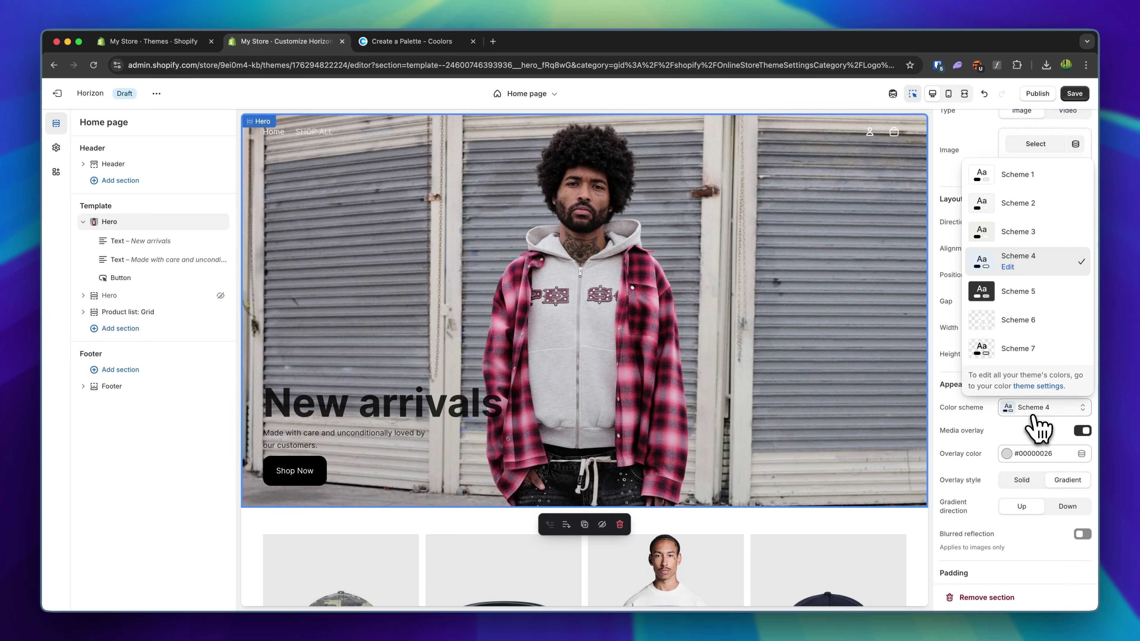
{"action": "left_click", "coordinate": [1021, 230]}
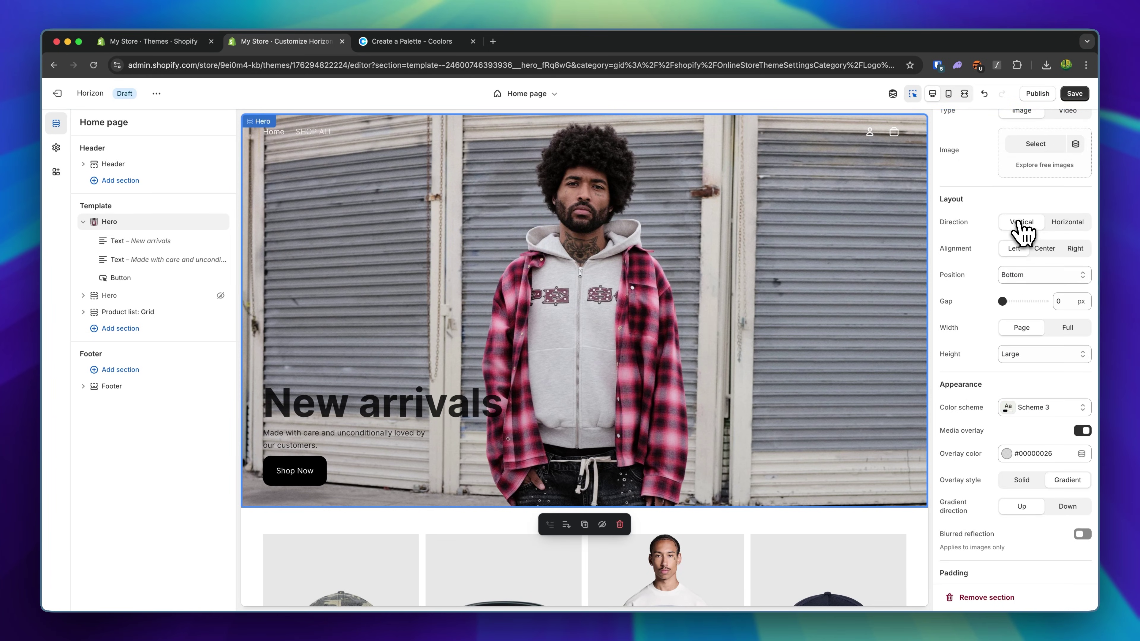
{"action": "left_click", "coordinate": [1052, 409]}
{"action": "left_click", "coordinate": [1028, 300]}
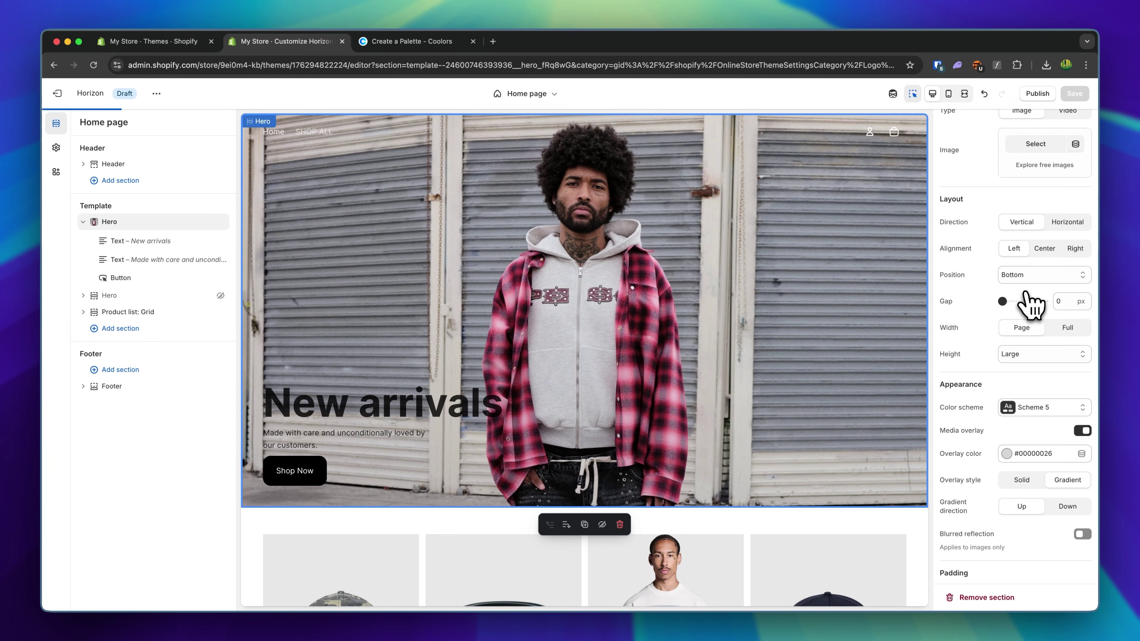
- Change the style of the Hero's Shop Now button to Secondary and check it on the banner
{"action": "left_click", "coordinate": [486, 413]}
{"action": "left_click", "coordinate": [307, 441]}
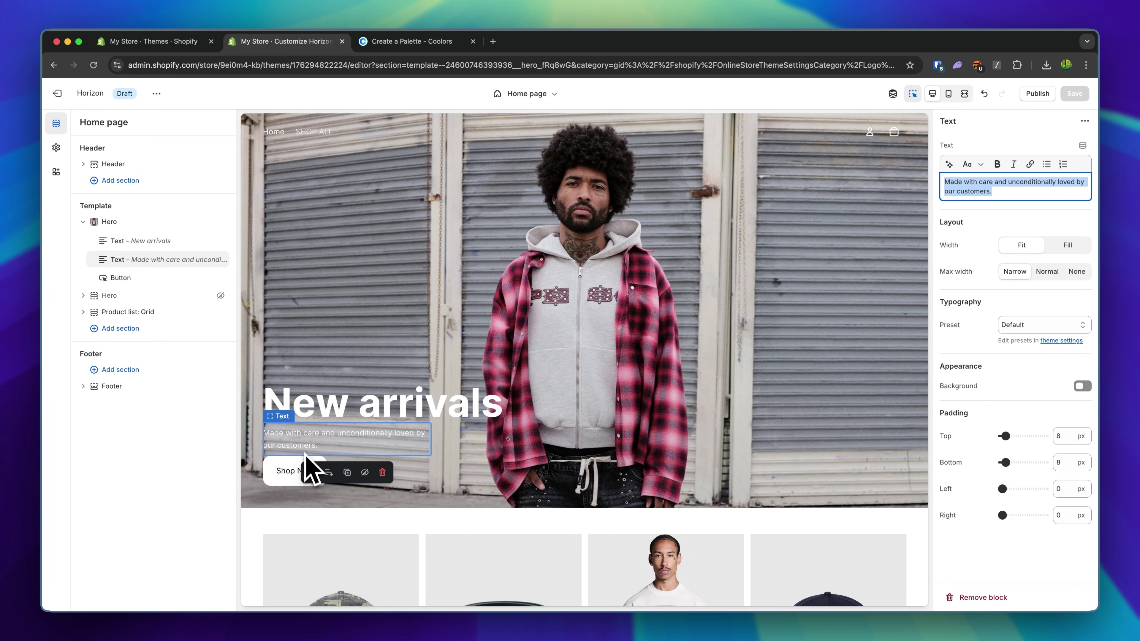
{"action": "left_click", "coordinate": [291, 476]}
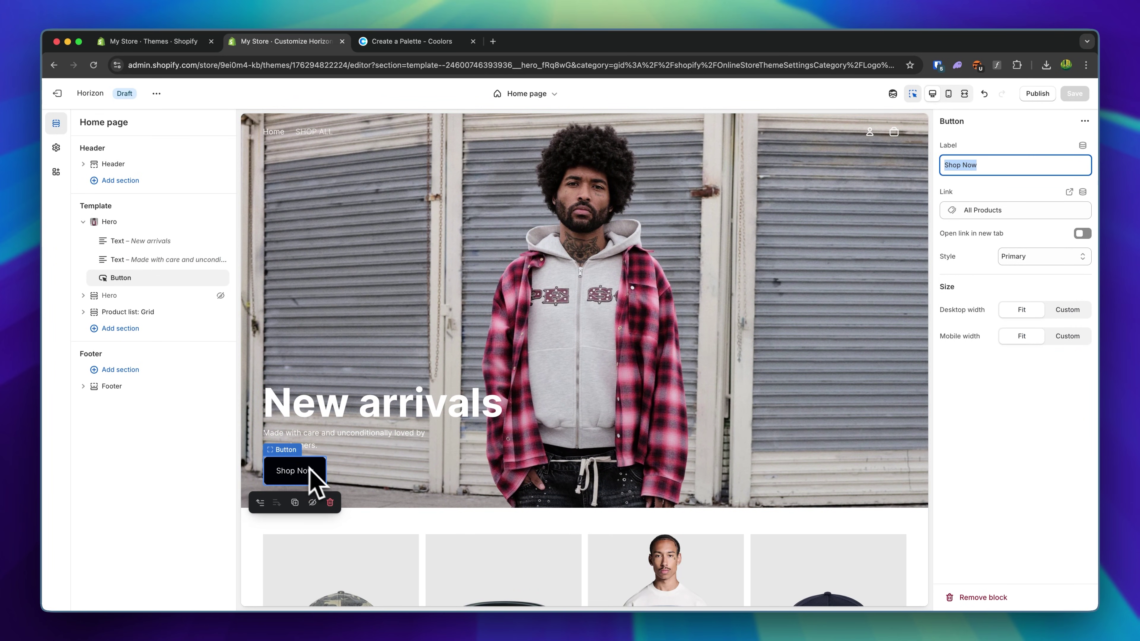
{"action": "left_click", "coordinate": [1009, 143]}
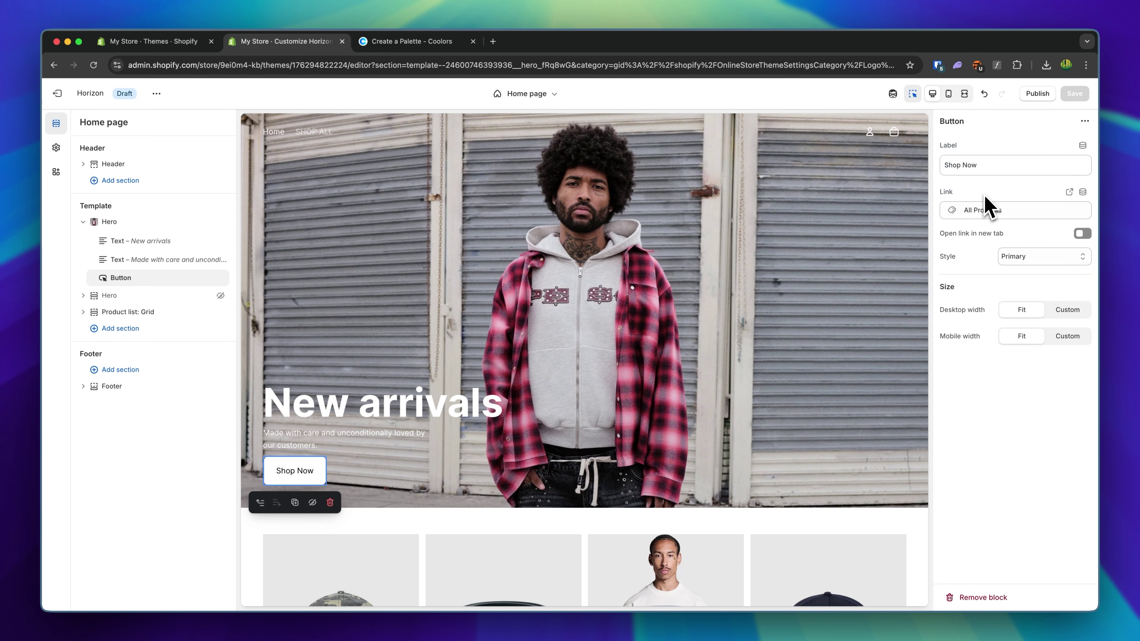
{"action": "left_click", "coordinate": [1001, 210]}
{"action": "left_click", "coordinate": [1000, 202]}
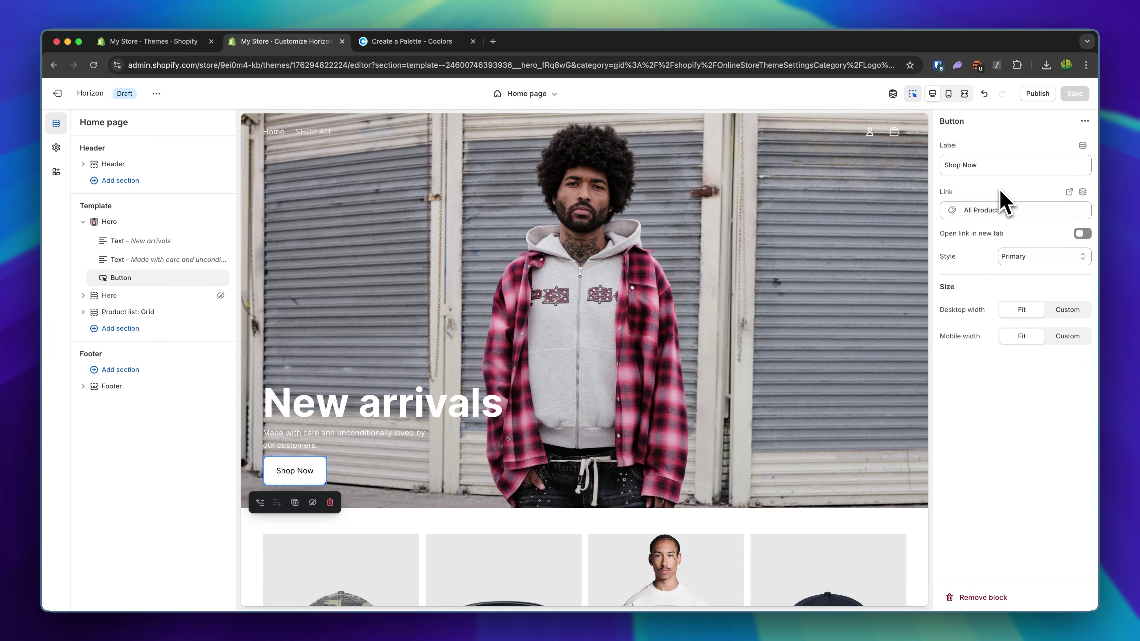
{"action": "left_click", "coordinate": [1046, 258]}
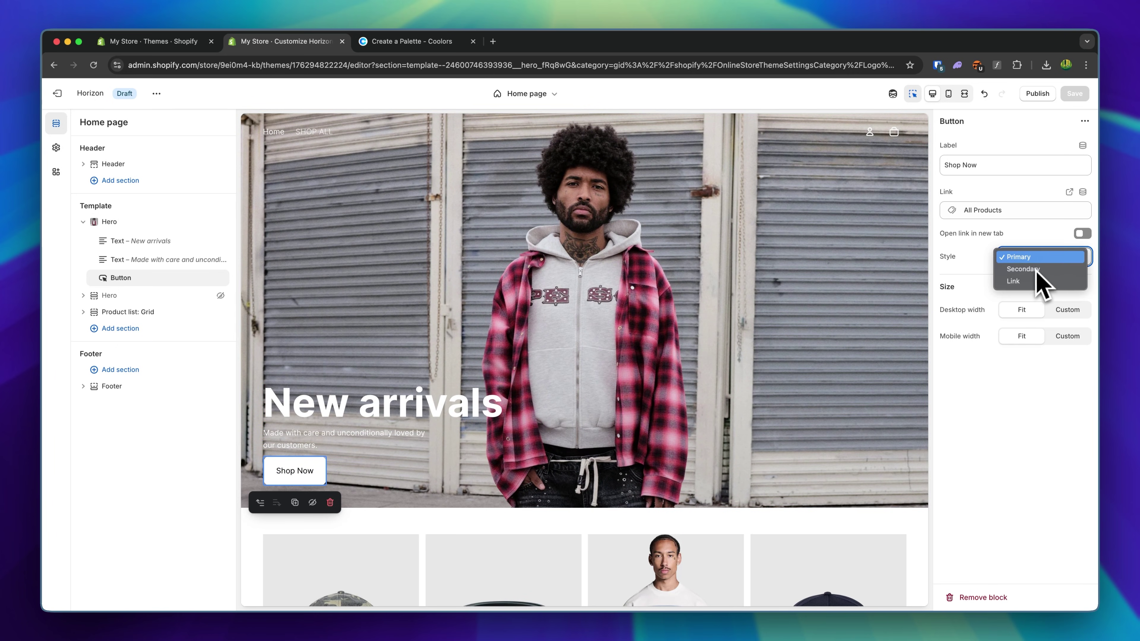
{"action": "left_click", "coordinate": [1039, 270]}
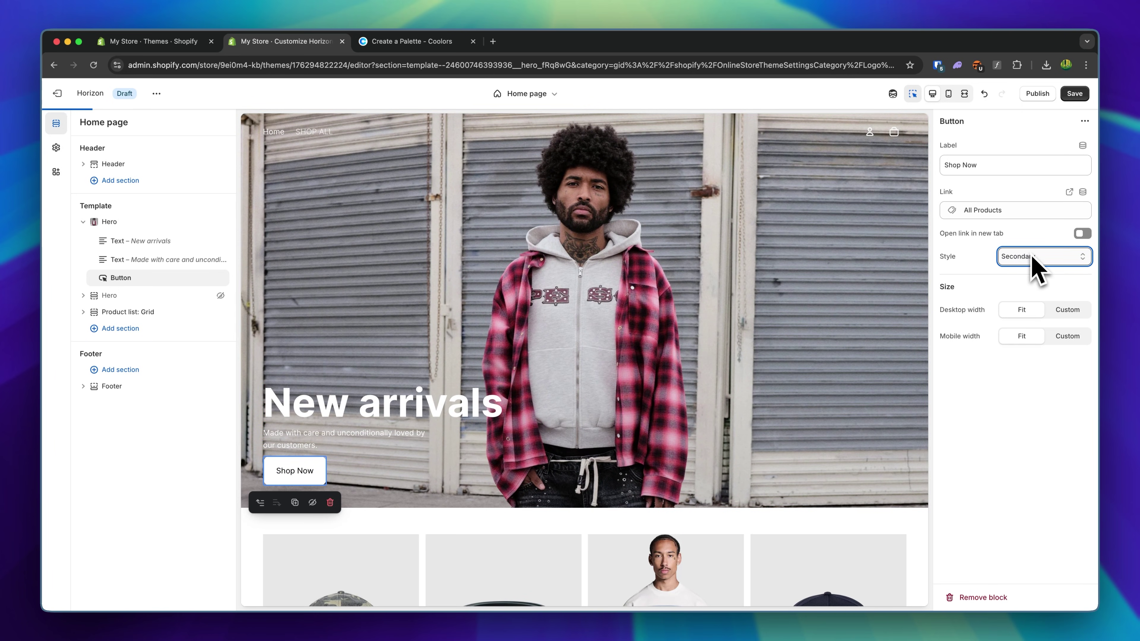
{"action": "left_click", "coordinate": [539, 289]}
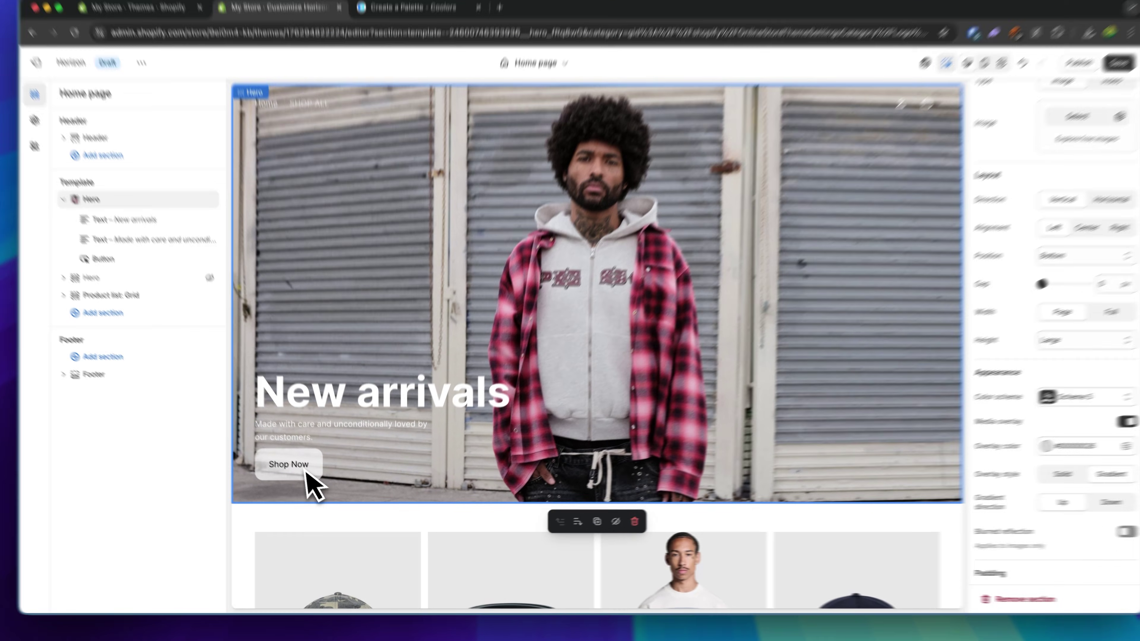
{"action": "left_click", "coordinate": [296, 471]}
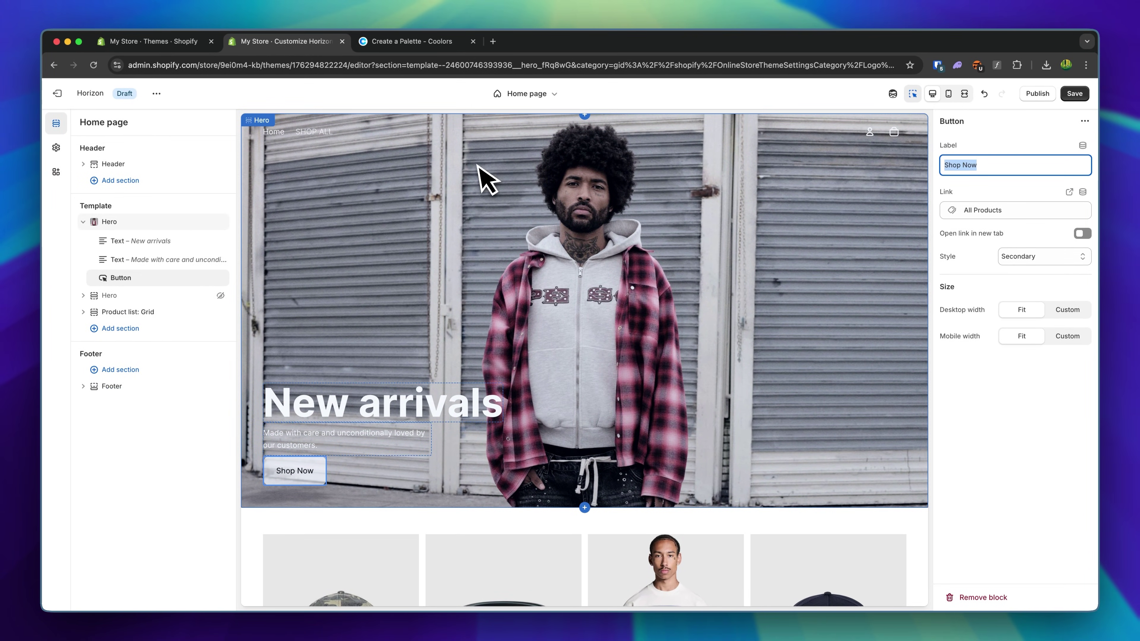
- Replace the Hero's description text with "fdsfssdfsdfsd" as a test and undo the change
{"action": "left_click", "coordinate": [351, 442]}
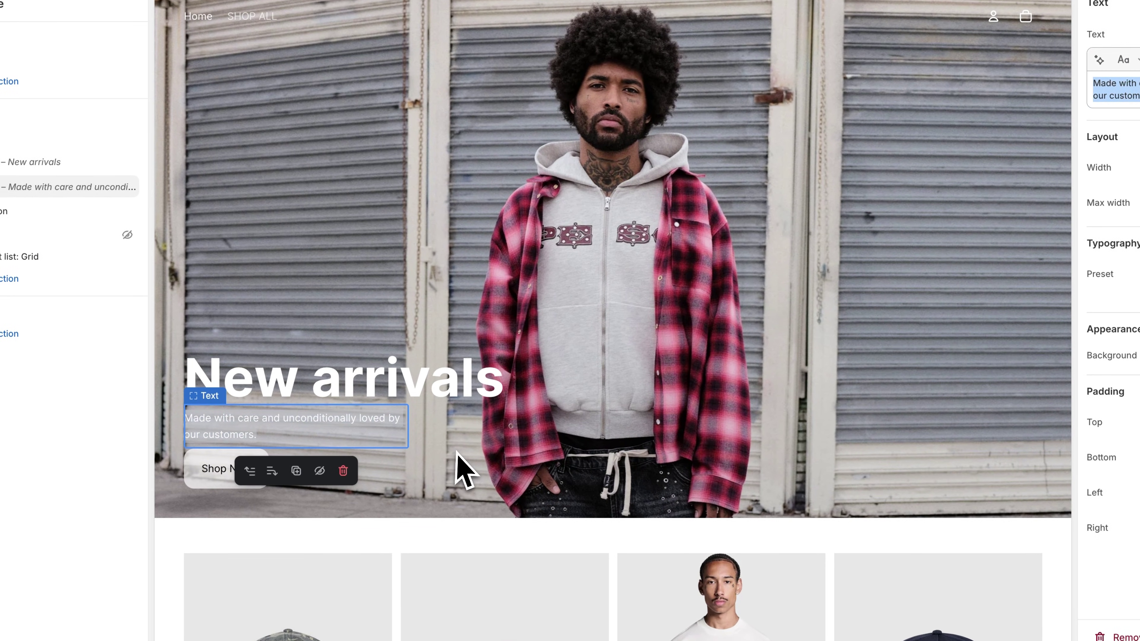
{"action": "left_click", "coordinate": [457, 454]}
{"action": "left_click", "coordinate": [330, 437]}
{"action": "type", "text": "fdsfssdfsdfsd"}
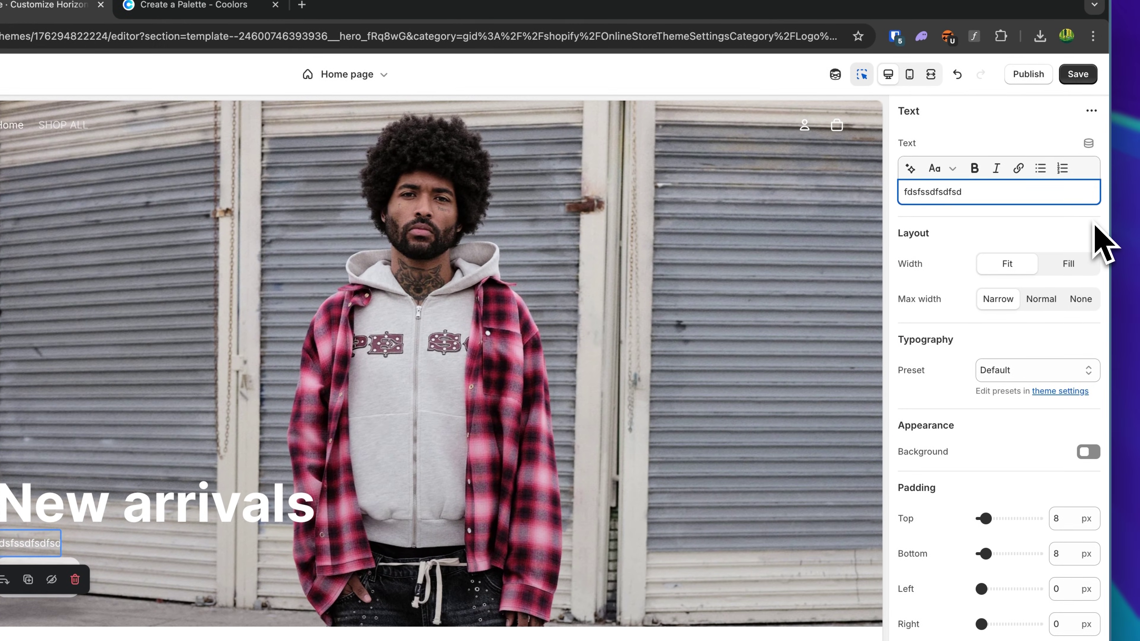
{"action": "key", "text": "super+z"}
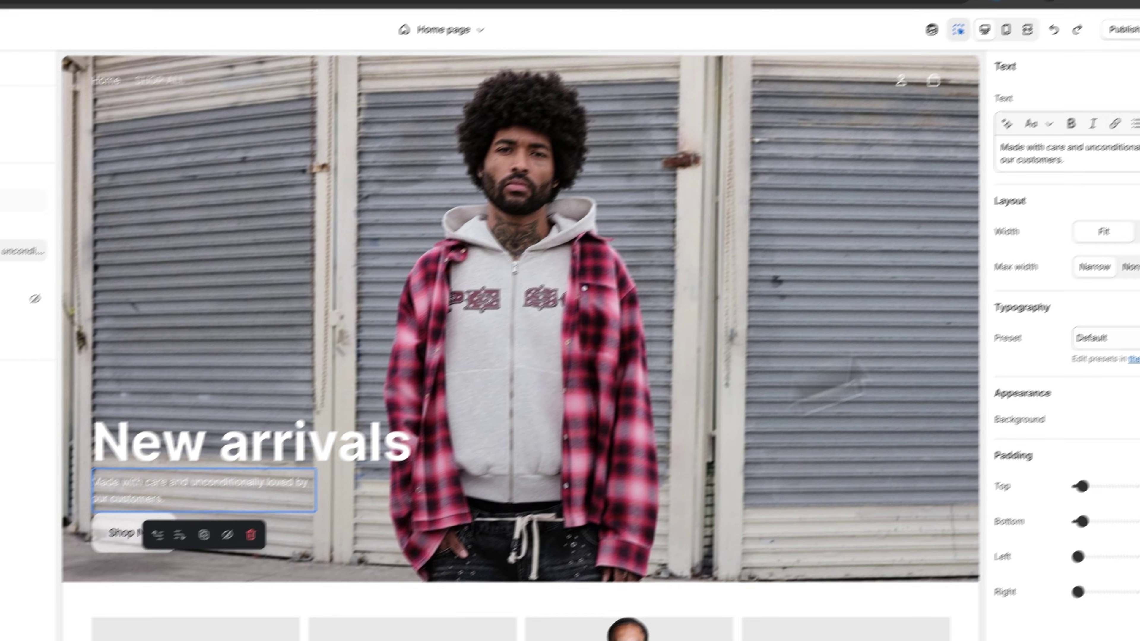
- Save the home page changes
{"action": "left_click", "coordinate": [1139, 30]}
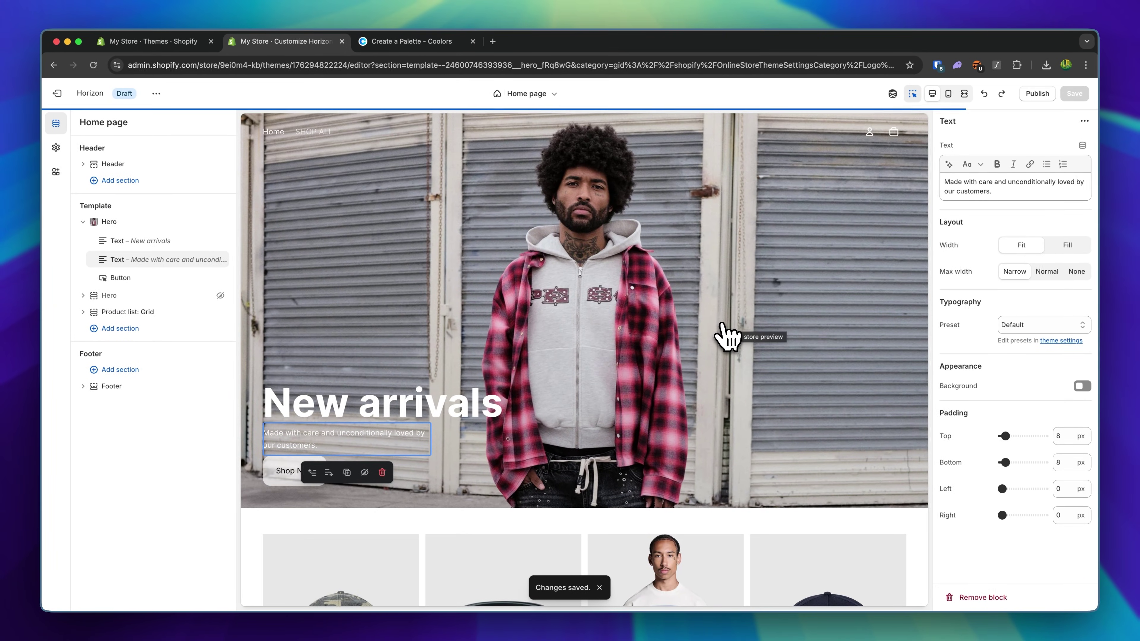
- Look through the home page preview from the Hero banner past the product grid to the footer, including a product's hover image
{"action": "scroll", "coordinate": [725, 334], "scroll_direction": "down", "scroll_amount": 6}
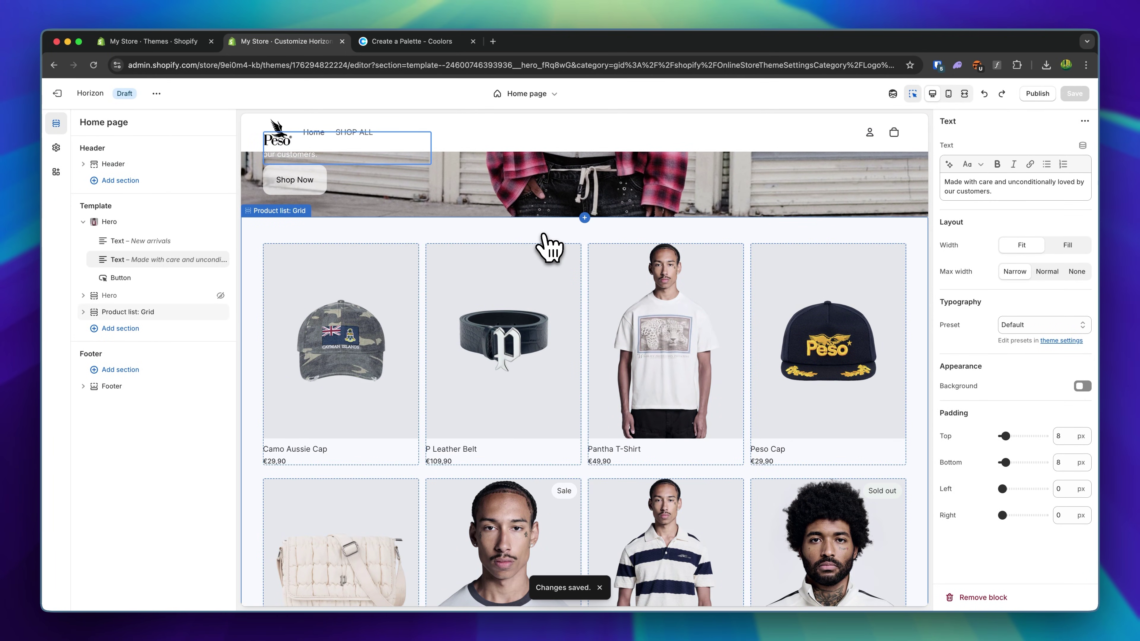
{"action": "scroll", "coordinate": [540, 250], "scroll_direction": "down", "scroll_amount": 2}
{"action": "scroll", "coordinate": [529, 292], "scroll_direction": "up", "scroll_amount": 10}
{"action": "scroll", "coordinate": [527, 310], "scroll_direction": "down", "scroll_amount": 8}
{"action": "scroll", "coordinate": [387, 259], "scroll_direction": "up", "scroll_amount": 1}
{"action": "scroll", "coordinate": [467, 235], "scroll_direction": "down", "scroll_amount": 2}
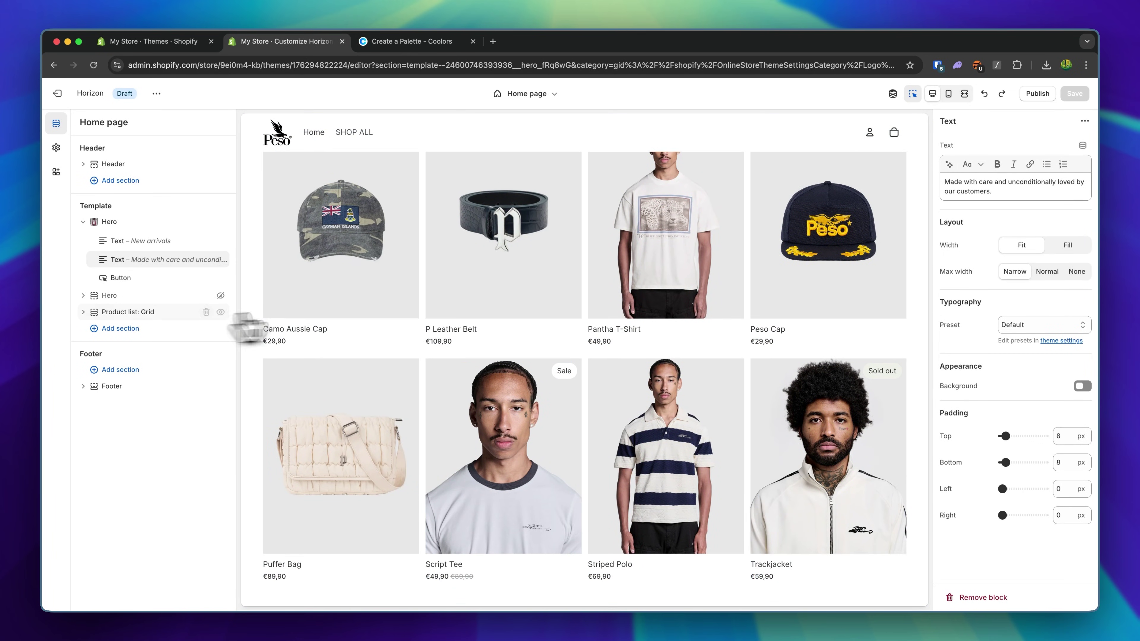
{"action": "scroll", "coordinate": [466, 318], "scroll_direction": "down", "scroll_amount": 2}
{"action": "scroll", "coordinate": [471, 323], "scroll_direction": "up", "scroll_amount": 3}
{"action": "scroll", "coordinate": [476, 291], "scroll_direction": "down", "scroll_amount": 6}
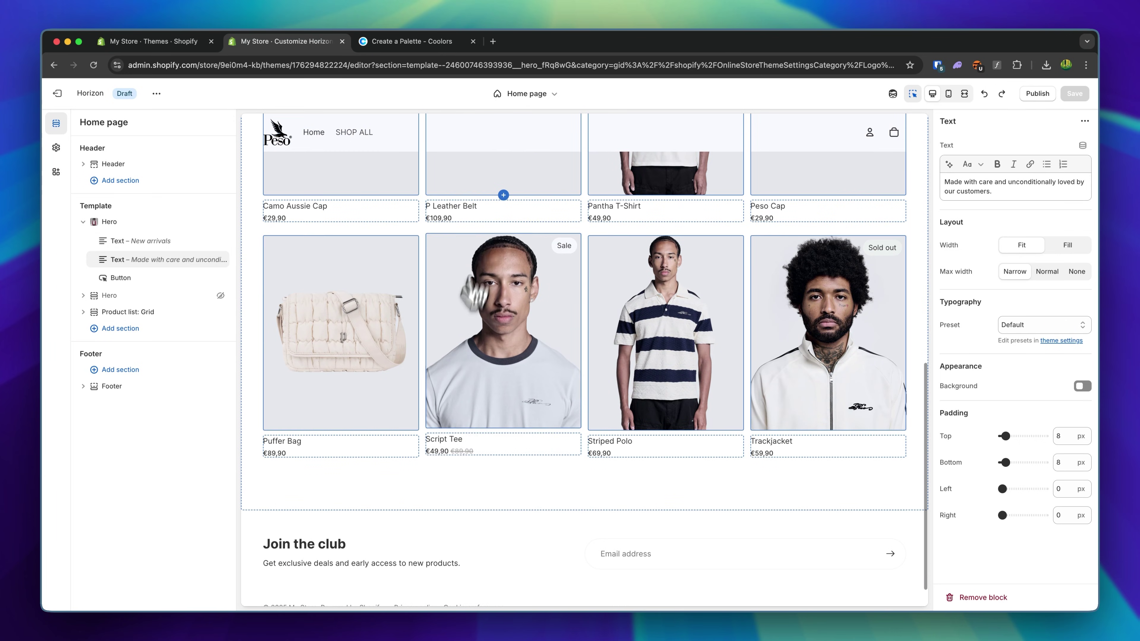
{"action": "scroll", "coordinate": [499, 299], "scroll_direction": "up", "scroll_amount": 3}
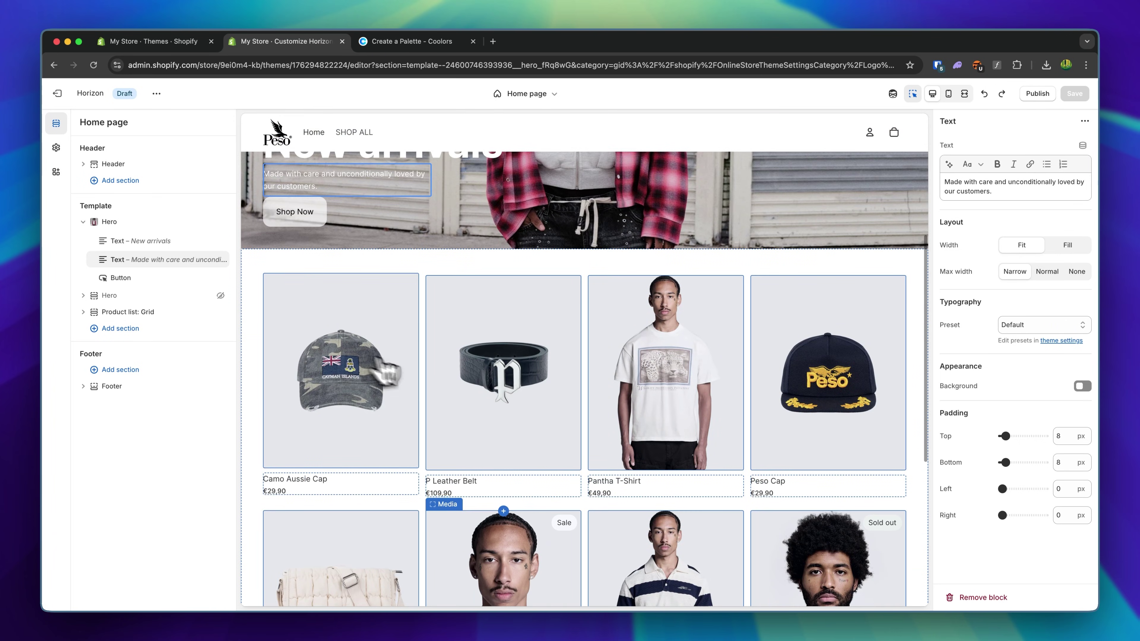
{"action": "scroll", "coordinate": [707, 364], "scroll_direction": "down", "scroll_amount": 7}
{"action": "mouse_move", "coordinate": [464, 316]}
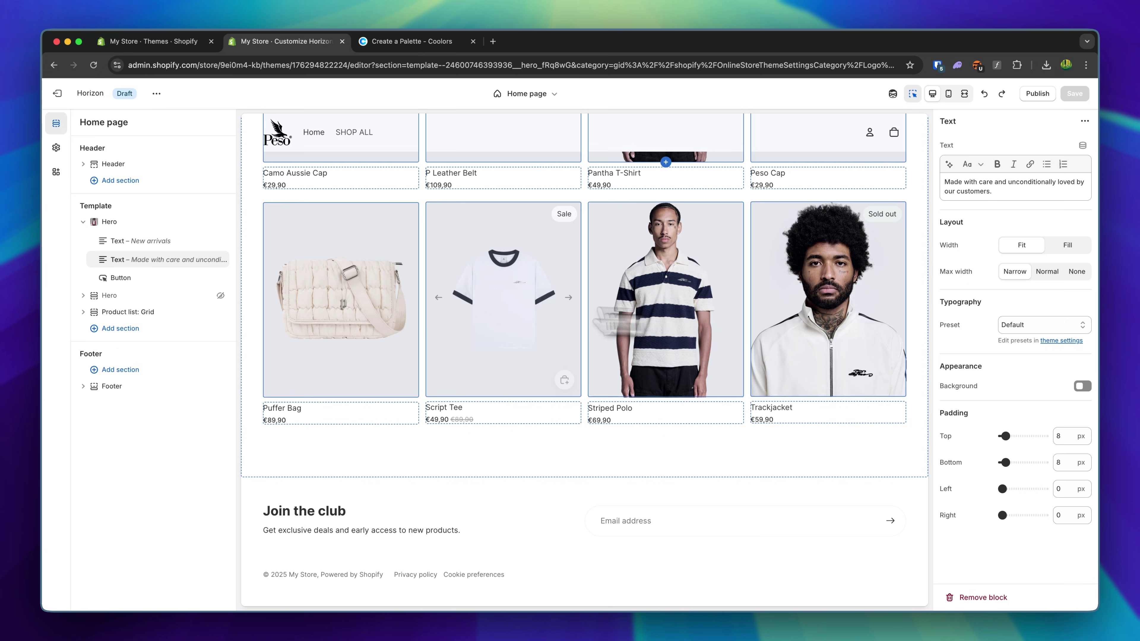
- Remove the Product list: Grid section and add a Split showcase section below the Hero sections in the template
{"action": "scroll", "coordinate": [476, 432], "scroll_direction": "up", "scroll_amount": 10}
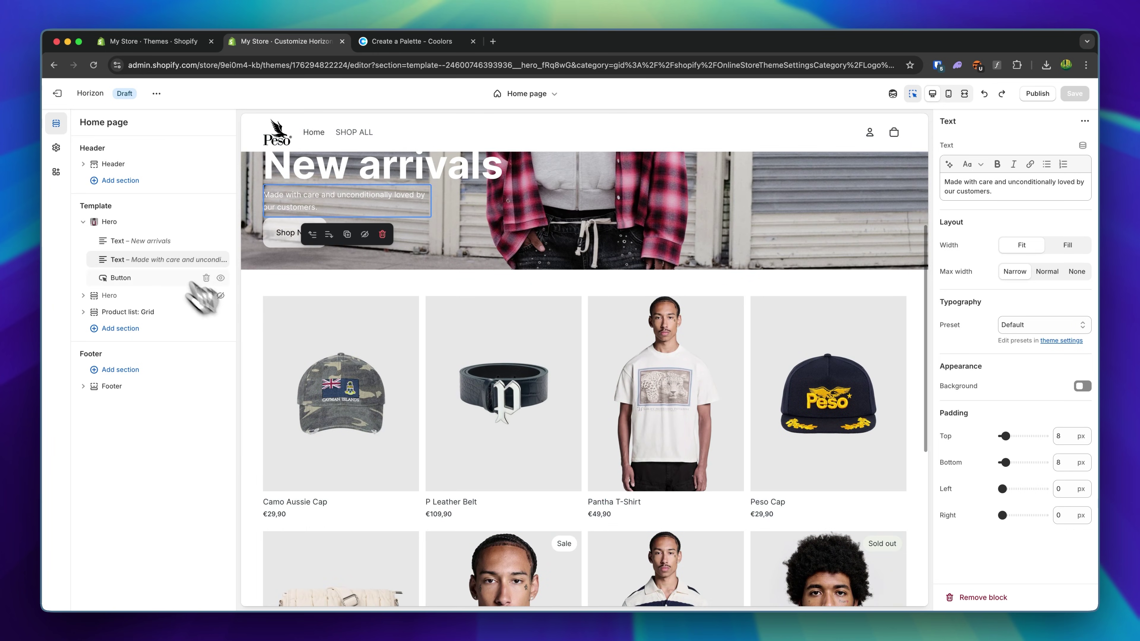
{"action": "left_click", "coordinate": [206, 312]}
{"action": "left_click", "coordinate": [127, 315]}
{"action": "mouse_move", "coordinate": [328, 430]}
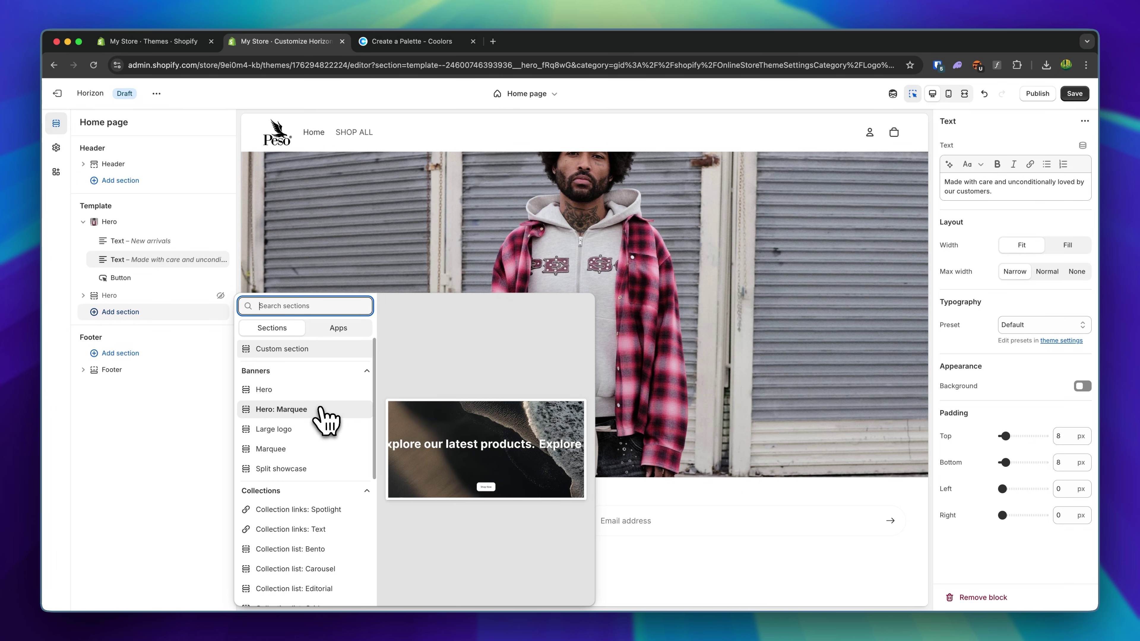
{"action": "left_click", "coordinate": [782, 278]}
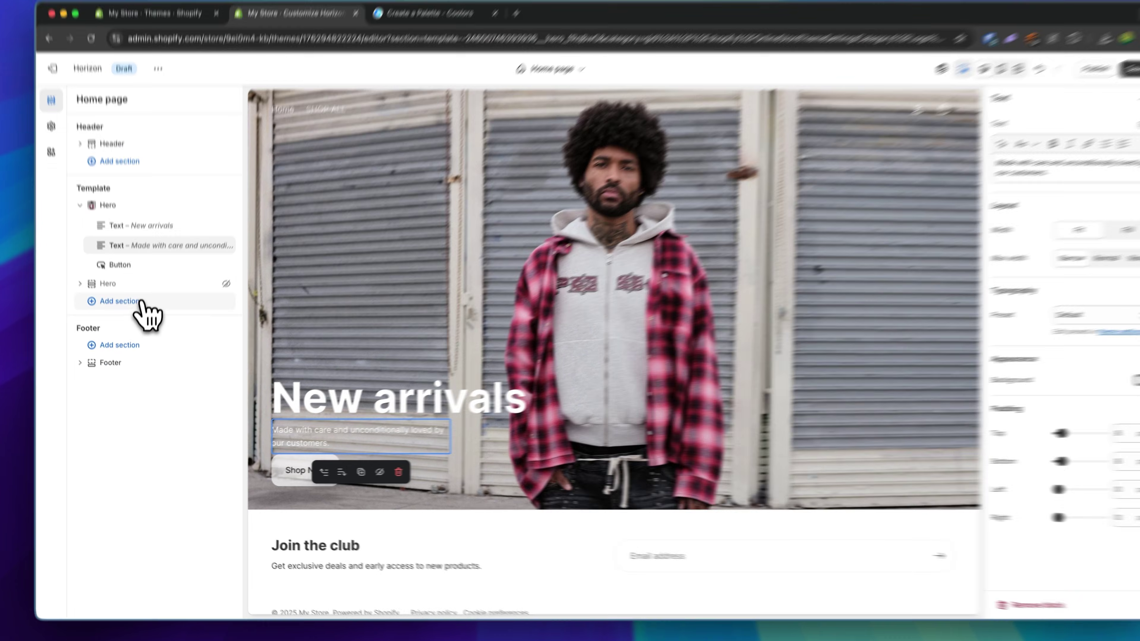
{"action": "left_click", "coordinate": [130, 312]}
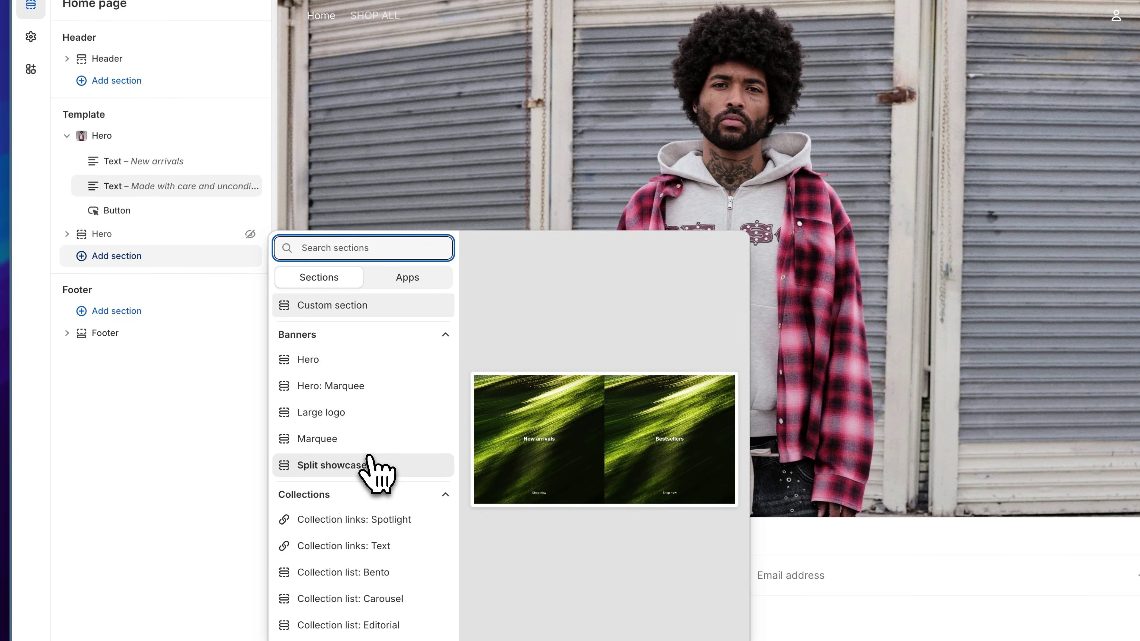
{"action": "left_click", "coordinate": [369, 465]}
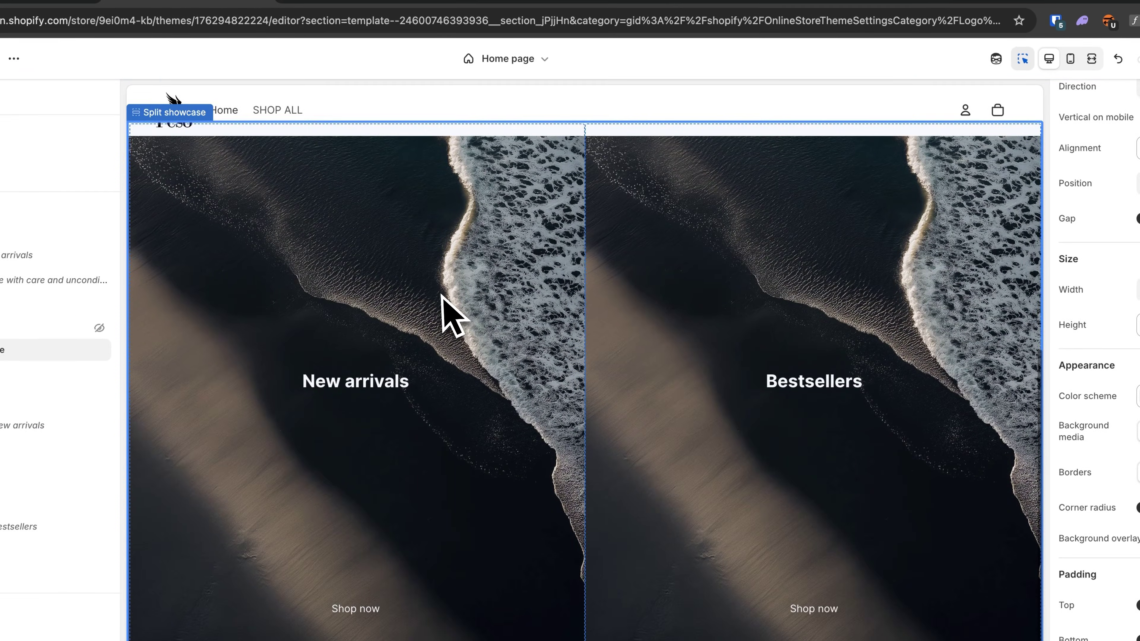
- Use the image bilder_1_22 as the background of the Split showcase's New arrivals group and change its heading to "Tops"
{"action": "left_click", "coordinate": [442, 296]}
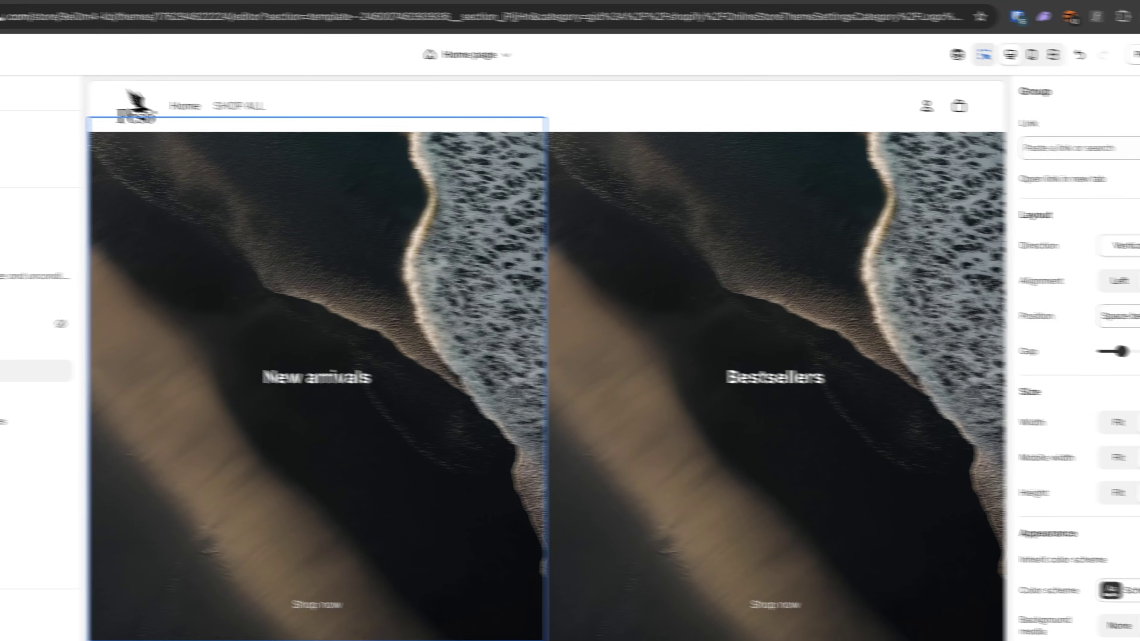
{"action": "scroll", "coordinate": [1032, 449], "scroll_direction": "down", "scroll_amount": 5}
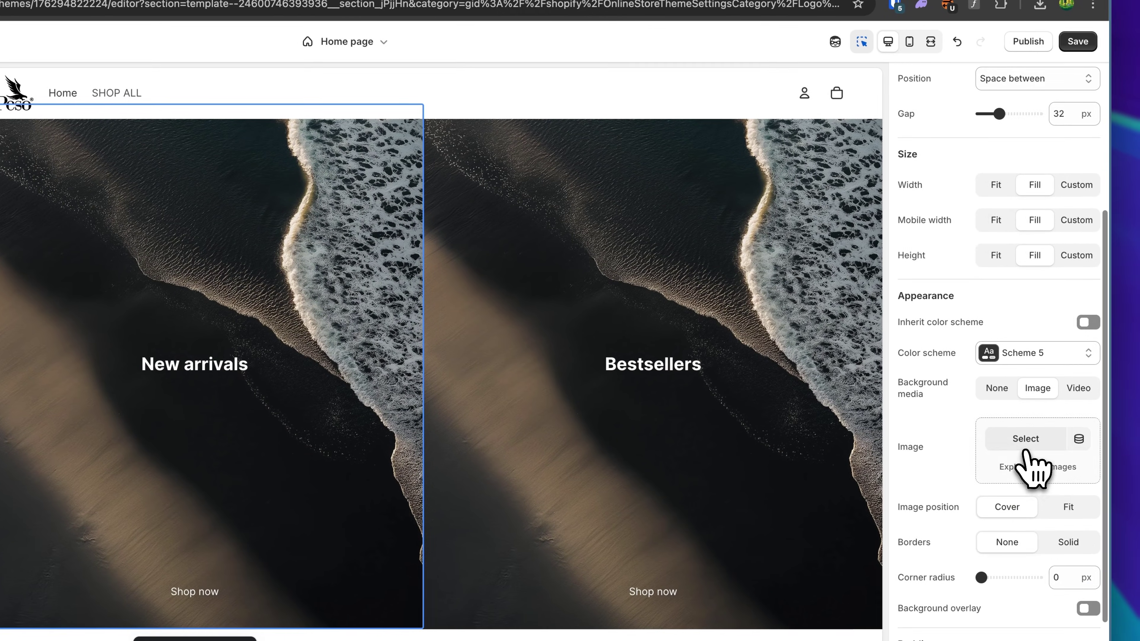
{"action": "left_click", "coordinate": [1026, 451]}
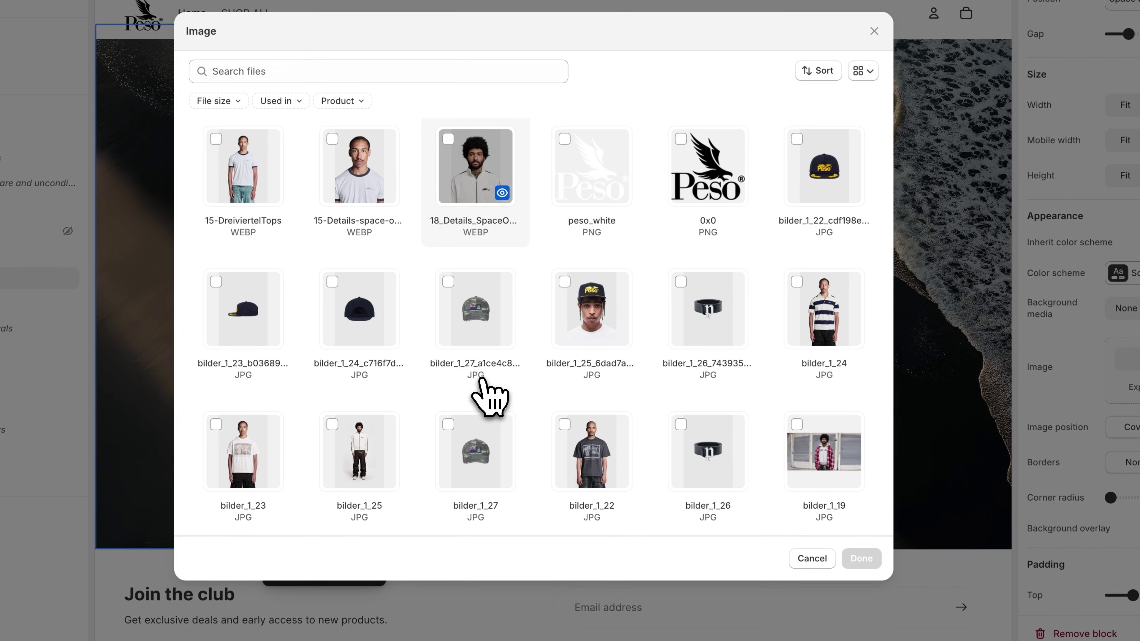
{"action": "scroll", "coordinate": [489, 396], "scroll_direction": "down", "scroll_amount": 3}
{"action": "scroll", "coordinate": [489, 395], "scroll_direction": "down", "scroll_amount": 1}
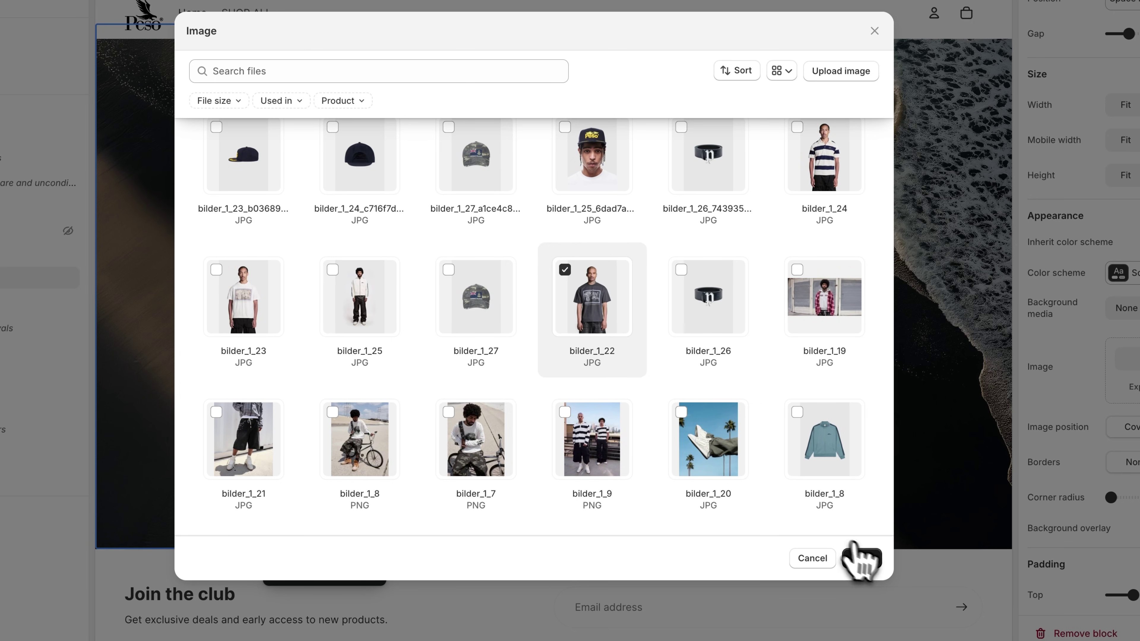
{"action": "left_click", "coordinate": [860, 558]}
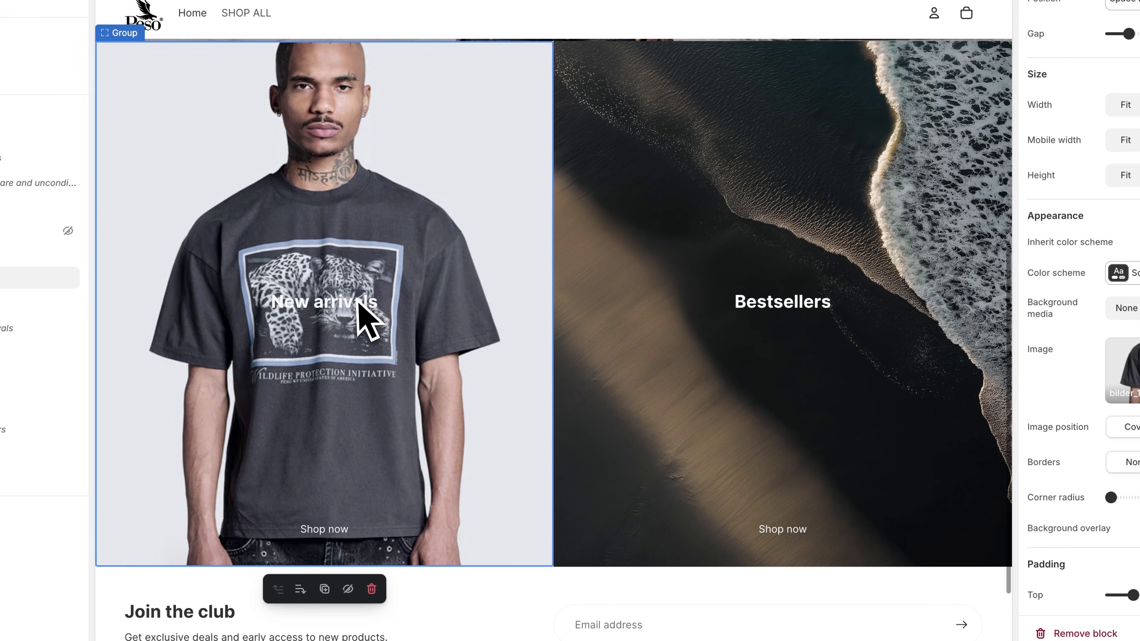
{"action": "left_click", "coordinate": [369, 318]}
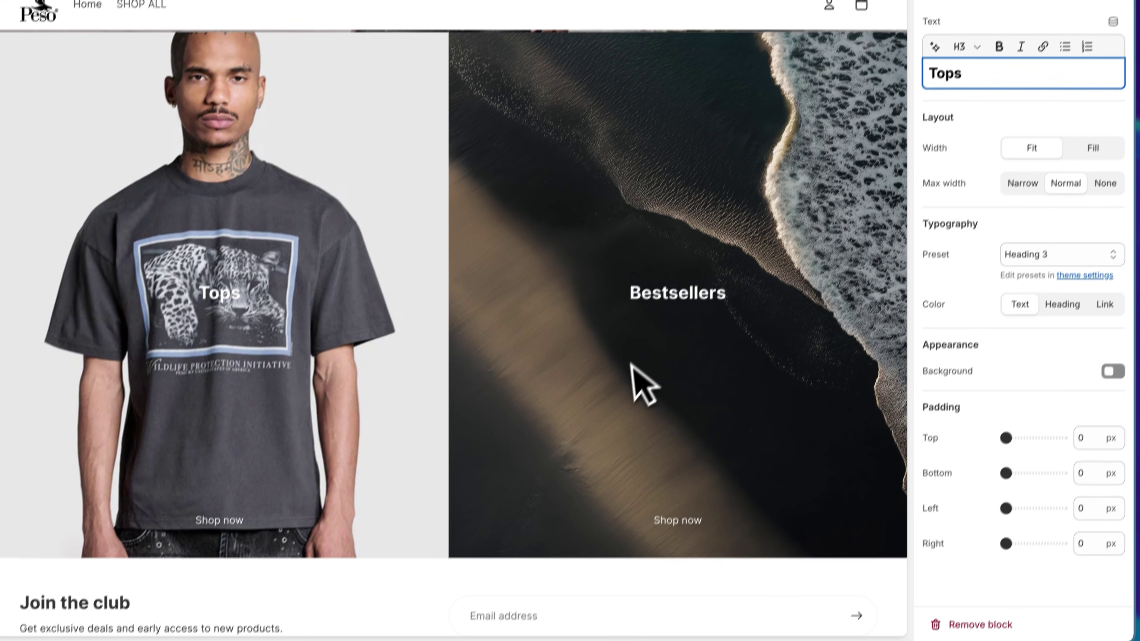
- Set the cap portrait bilder_1_25_6dad7a as the background image of the Split showcase's Bestsellers group
{"action": "left_click", "coordinate": [620, 383]}
{"action": "scroll", "coordinate": [1077, 444], "scroll_direction": "down", "scroll_amount": 4}
{"action": "left_click", "coordinate": [1027, 390]}
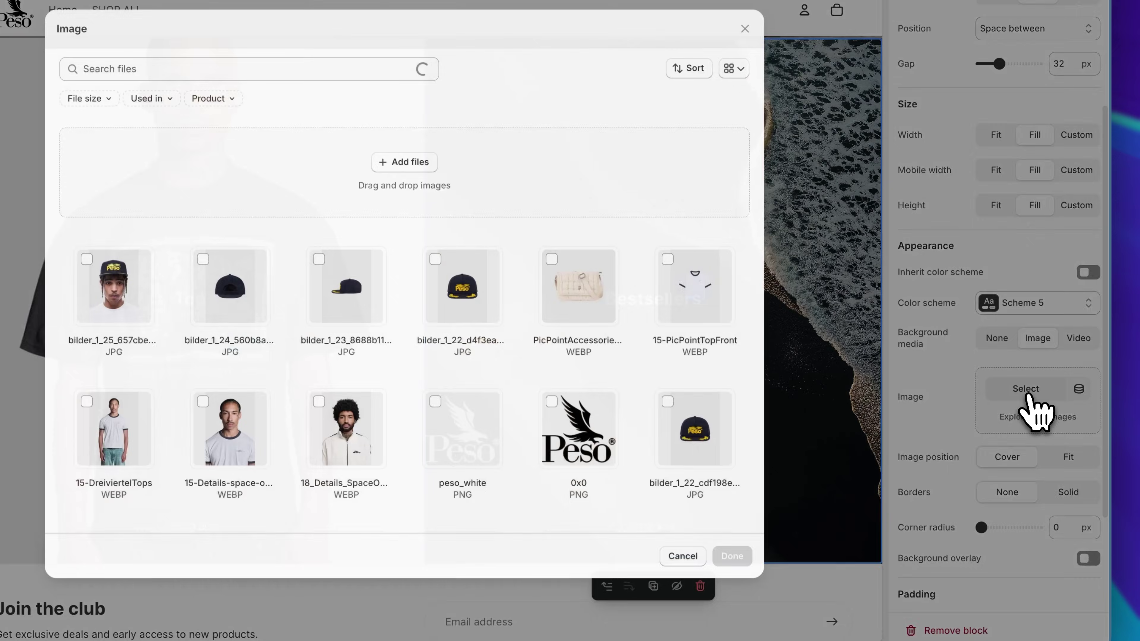
{"action": "scroll", "coordinate": [521, 394], "scroll_direction": "down", "scroll_amount": 5}
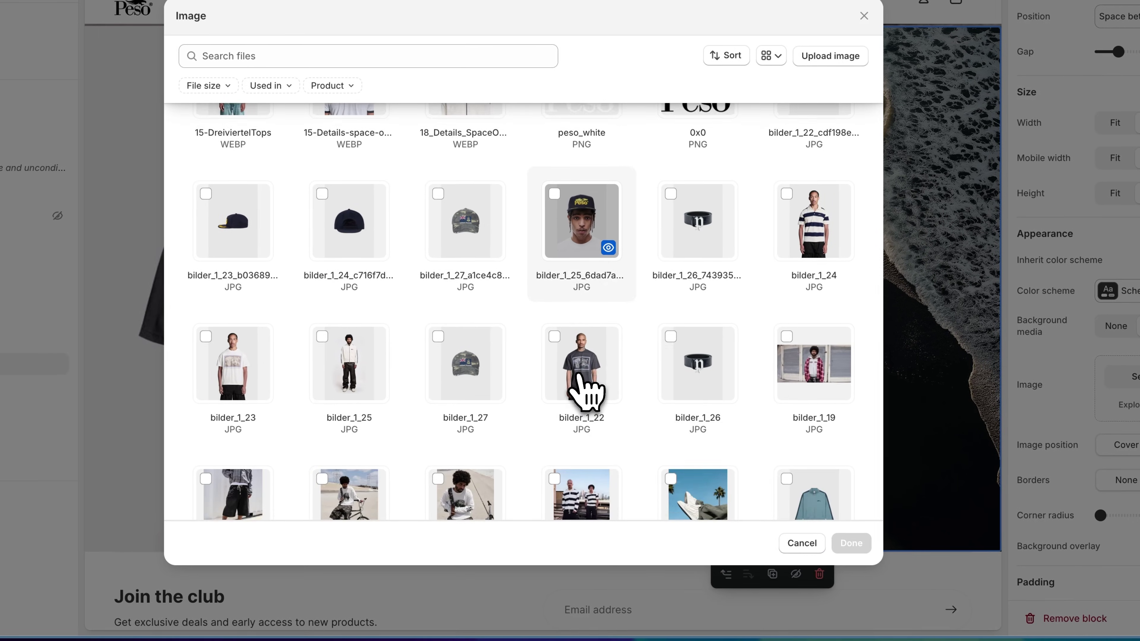
{"action": "scroll", "coordinate": [585, 392], "scroll_direction": "down", "scroll_amount": 1}
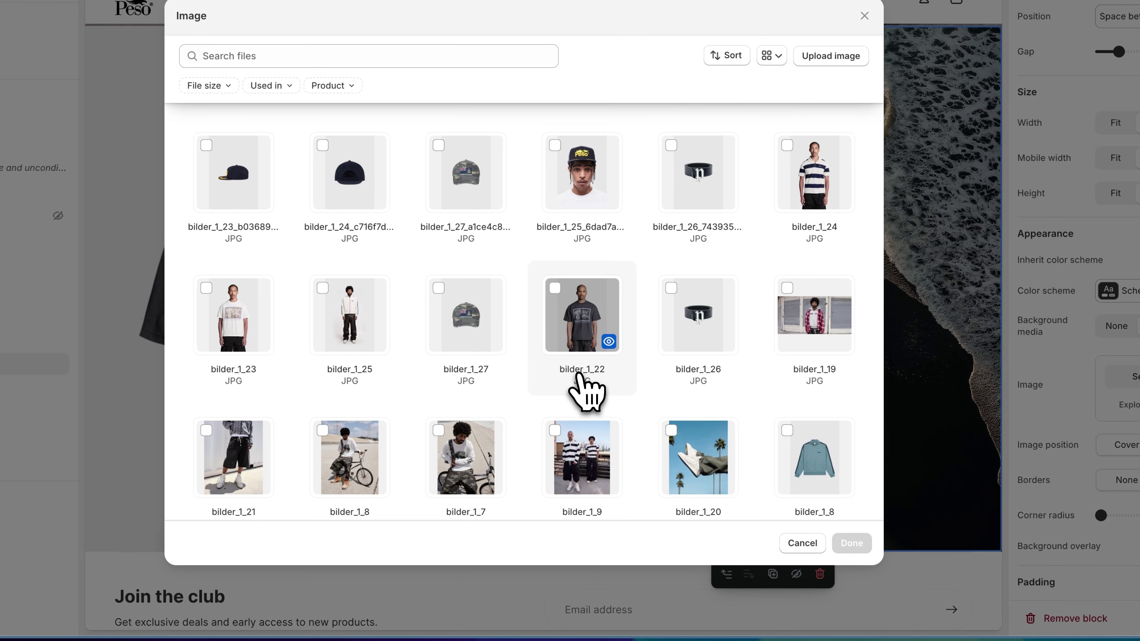
{"action": "left_click", "coordinate": [700, 320]}
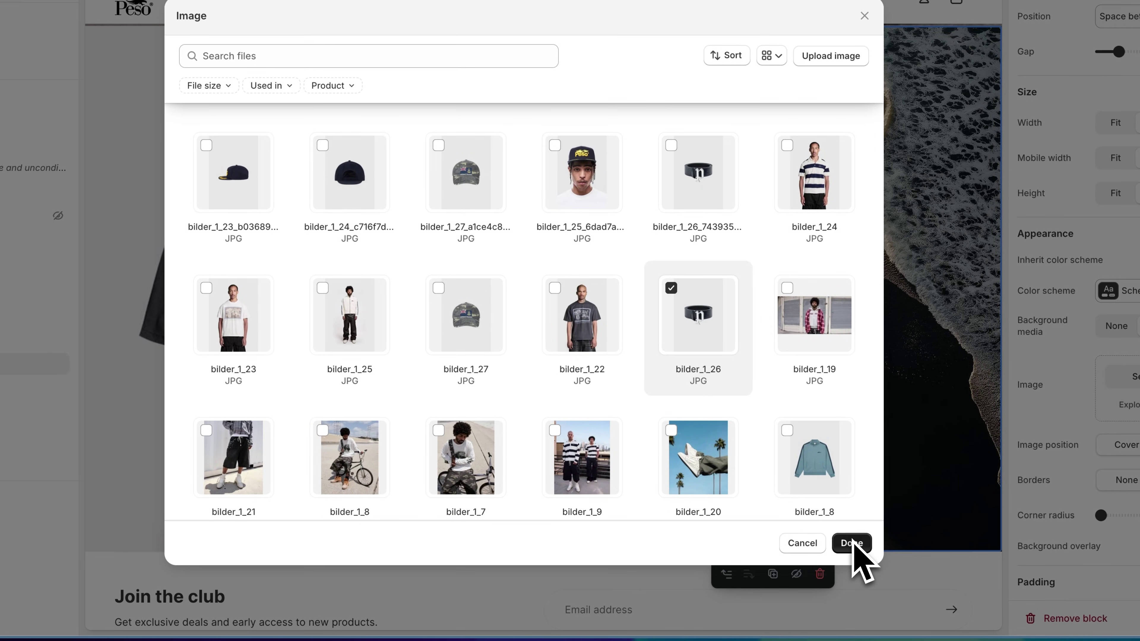
{"action": "scroll", "coordinate": [369, 221], "scroll_direction": "up", "scroll_amount": 2}
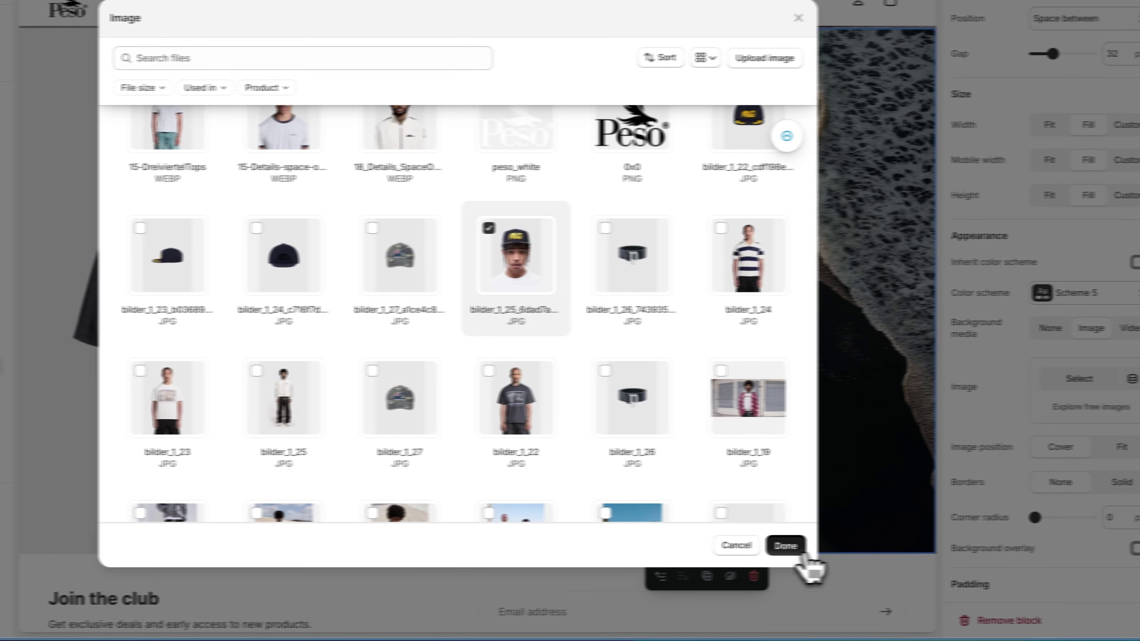
{"action": "left_click", "coordinate": [851, 542]}
{"action": "scroll", "coordinate": [837, 438], "scroll_direction": "up", "scroll_amount": 1}
{"action": "scroll", "coordinate": [843, 449], "scroll_direction": "down", "scroll_amount": 1}
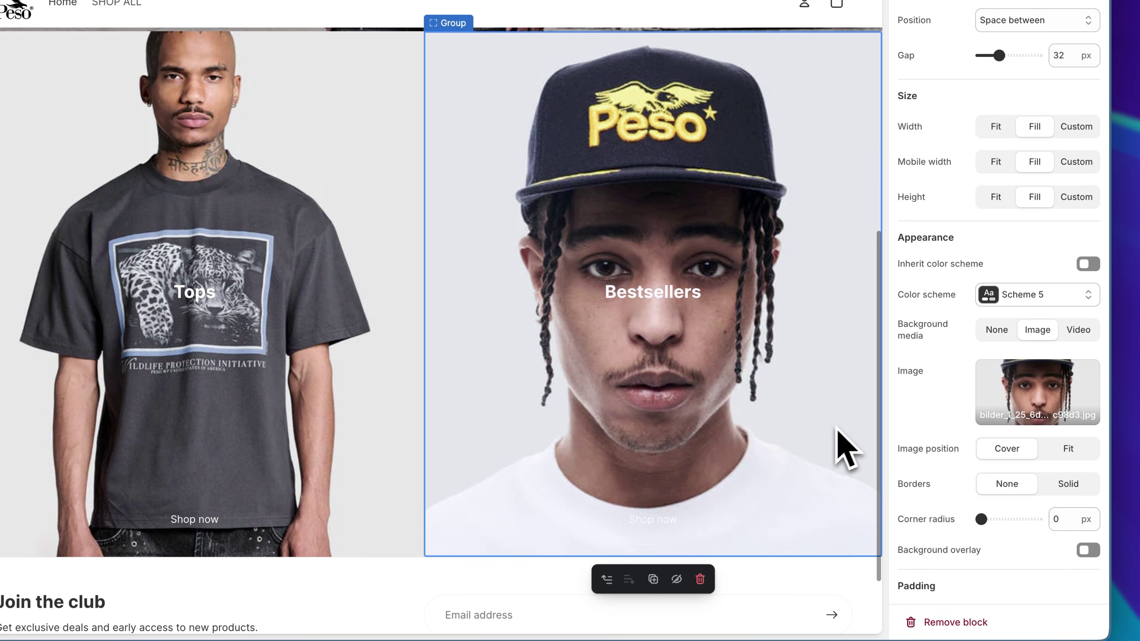
- Change the Bestsellers heading in the Split showcase to "Accessories"
{"action": "scroll", "coordinate": [1027, 337], "scroll_direction": "up", "scroll_amount": 4}
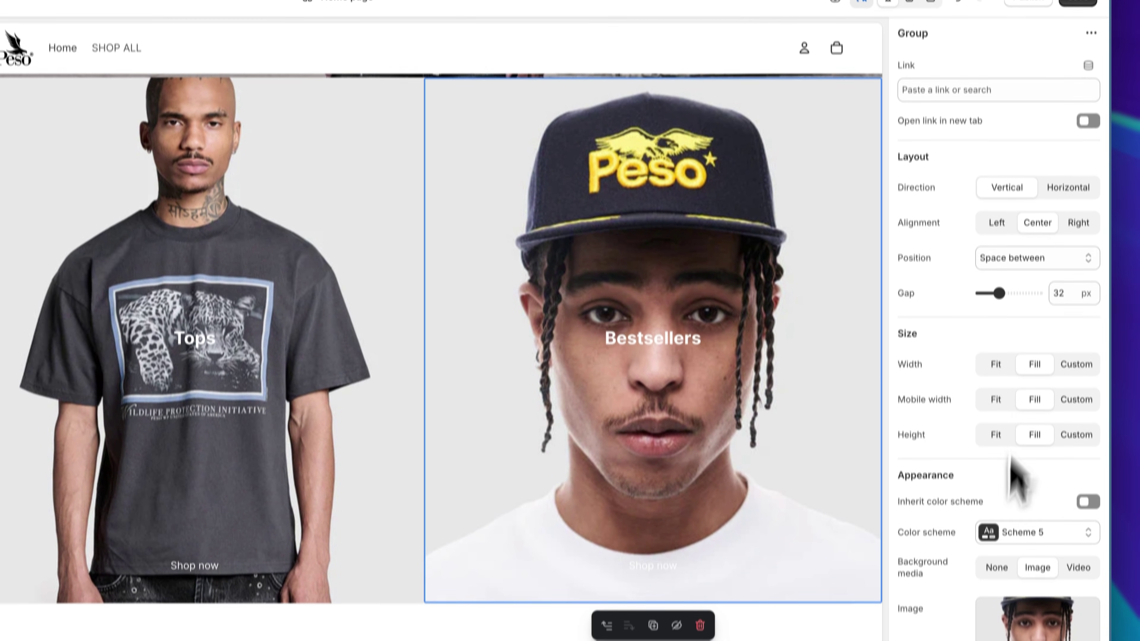
{"action": "scroll", "coordinate": [1013, 435], "scroll_direction": "down", "scroll_amount": 5}
{"action": "left_click", "coordinate": [675, 375]}
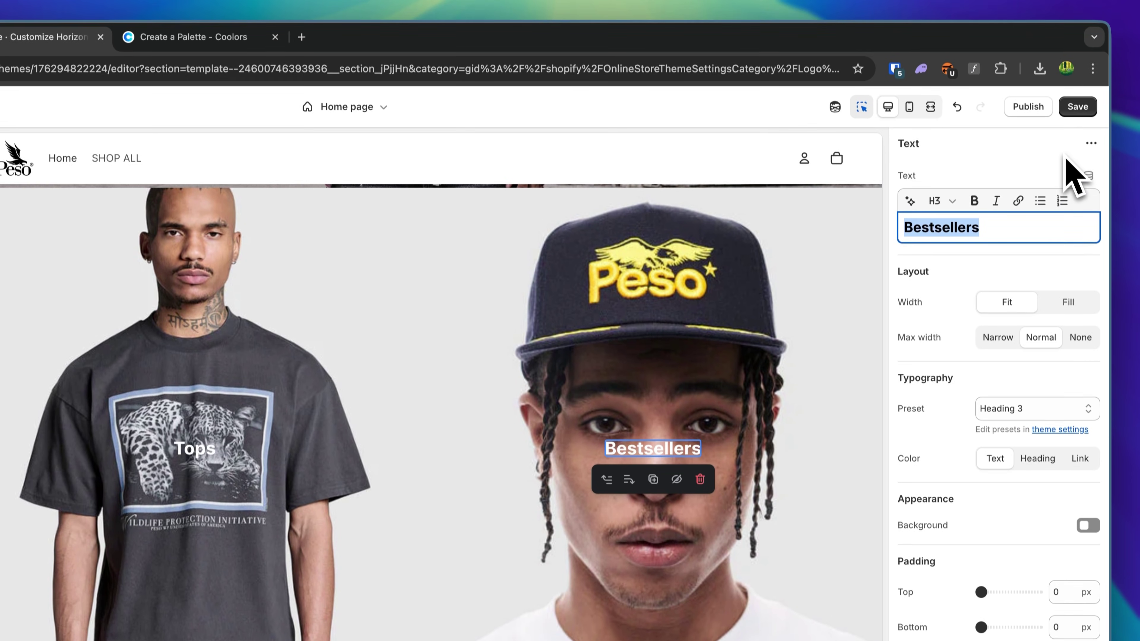
{"action": "type", "text": "Accessories"}
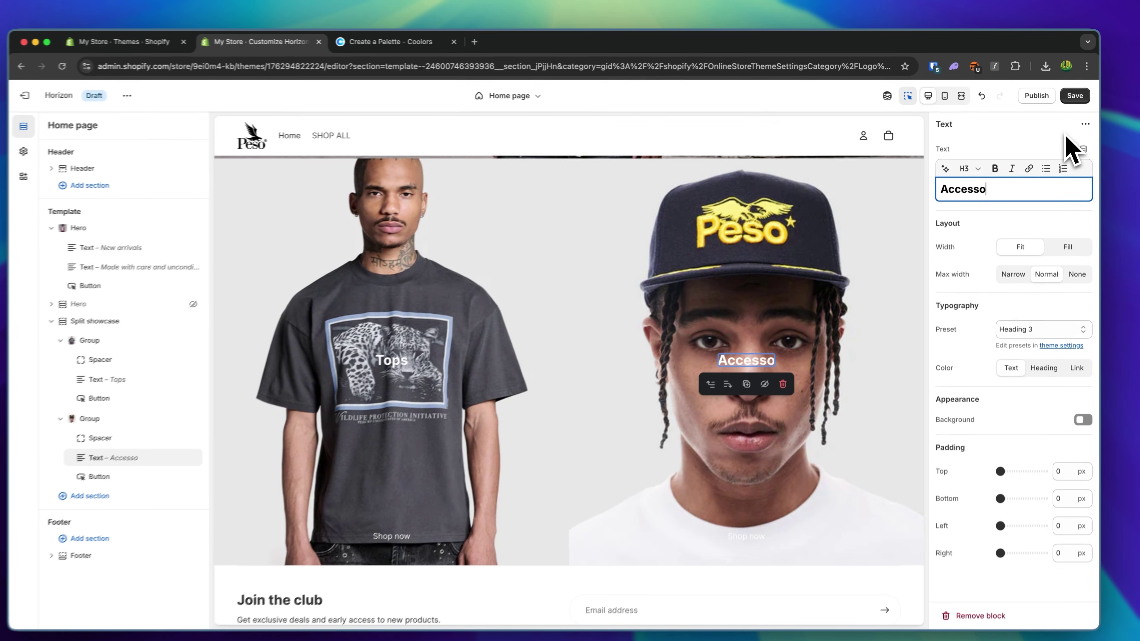
{"action": "left_click", "coordinate": [663, 348]}
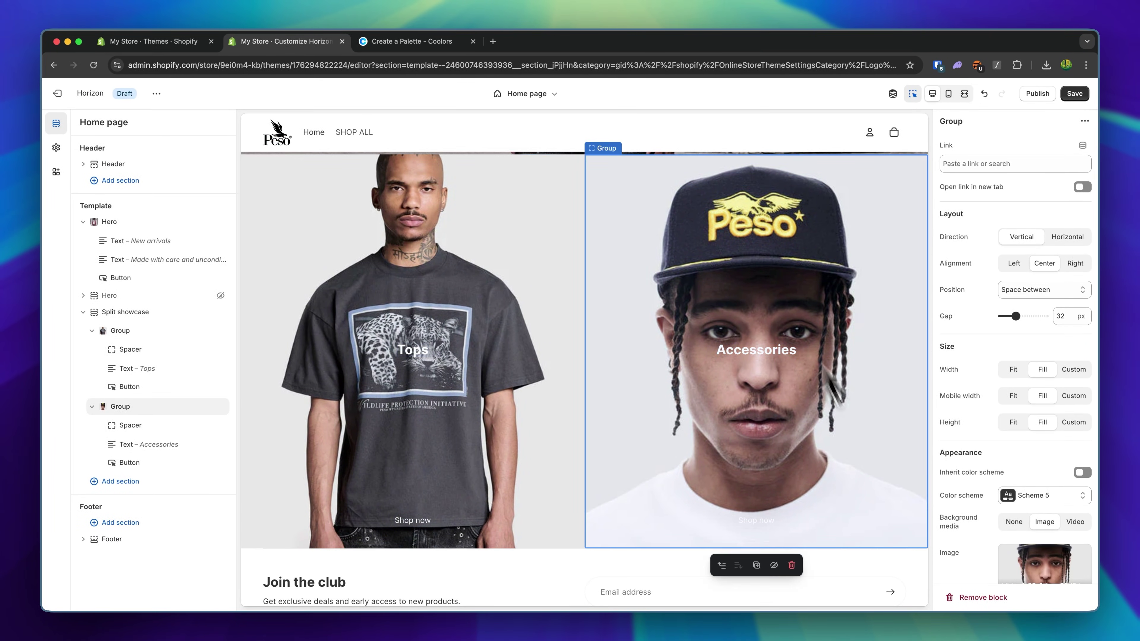
- Try the Fit image position on the Tops group's background image and switch it back to Cover
{"action": "left_click", "coordinate": [525, 289]}
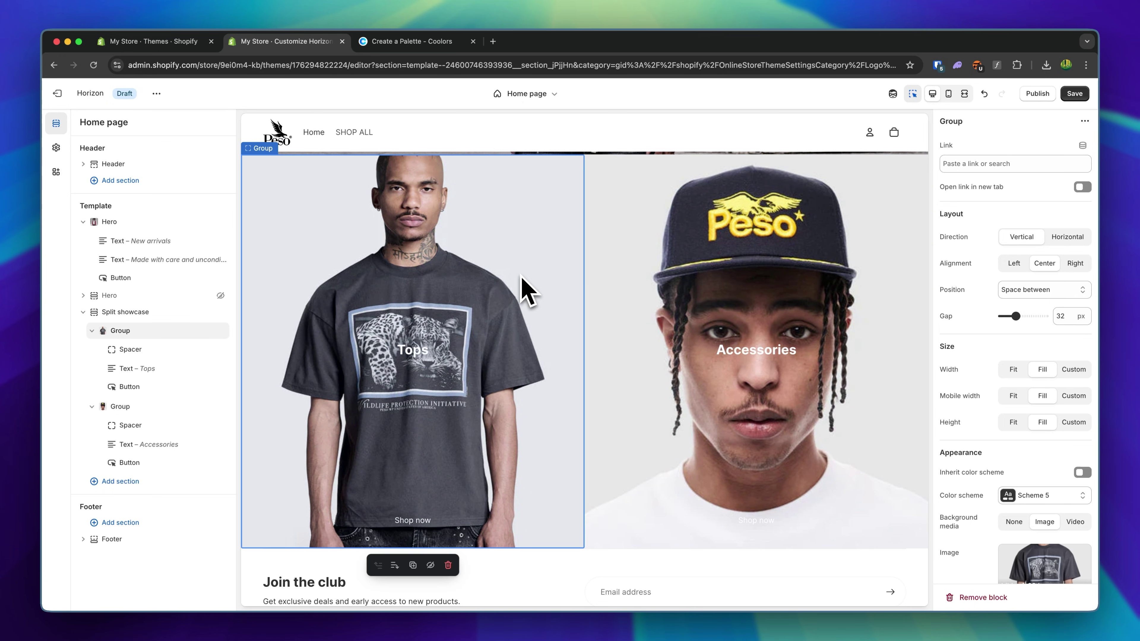
{"action": "scroll", "coordinate": [1061, 467], "scroll_direction": "down", "scroll_amount": 2}
{"action": "left_click", "coordinate": [666, 275]}
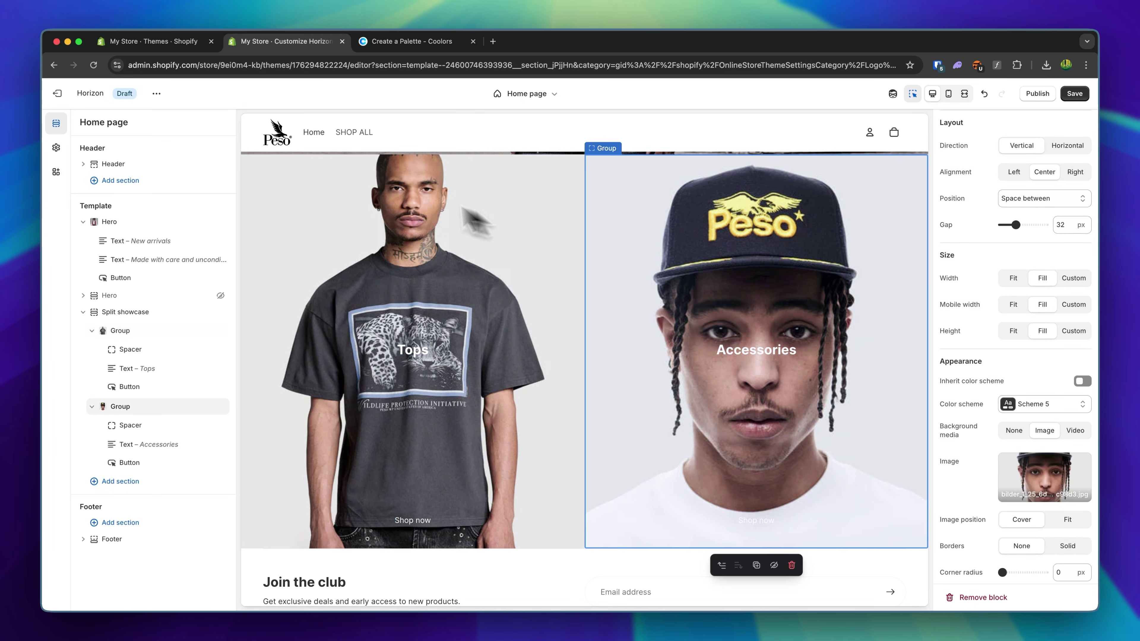
{"action": "left_click", "coordinate": [437, 212]}
{"action": "scroll", "coordinate": [408, 180], "scroll_direction": "up", "scroll_amount": 2}
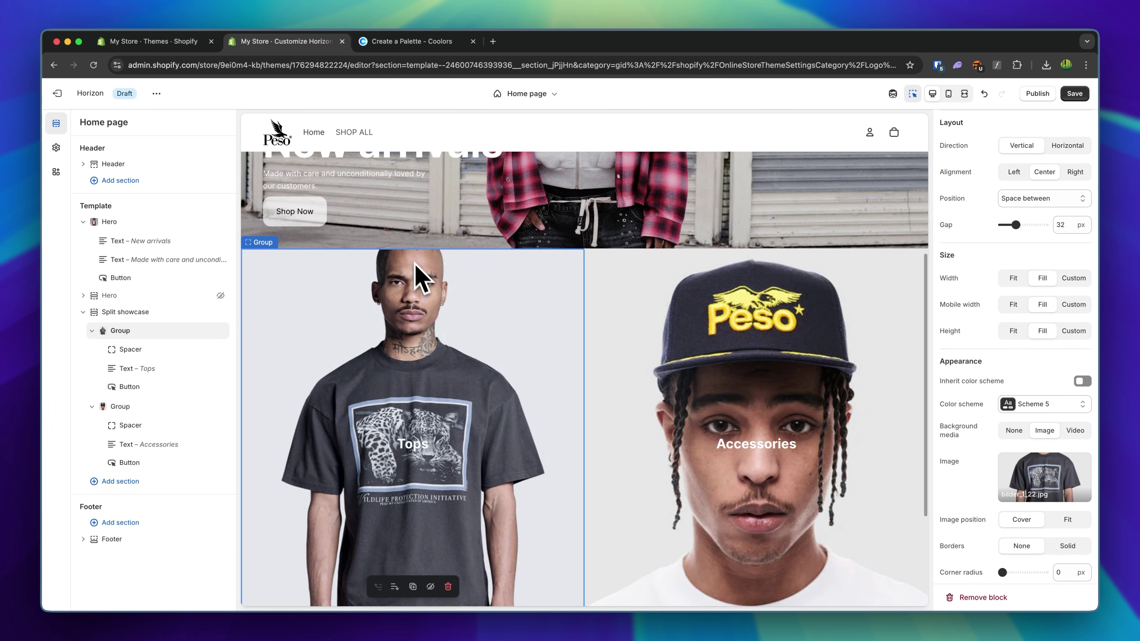
{"action": "scroll", "coordinate": [449, 274], "scroll_direction": "down", "scroll_amount": 2}
{"action": "scroll", "coordinate": [949, 432], "scroll_direction": "down", "scroll_amount": 2}
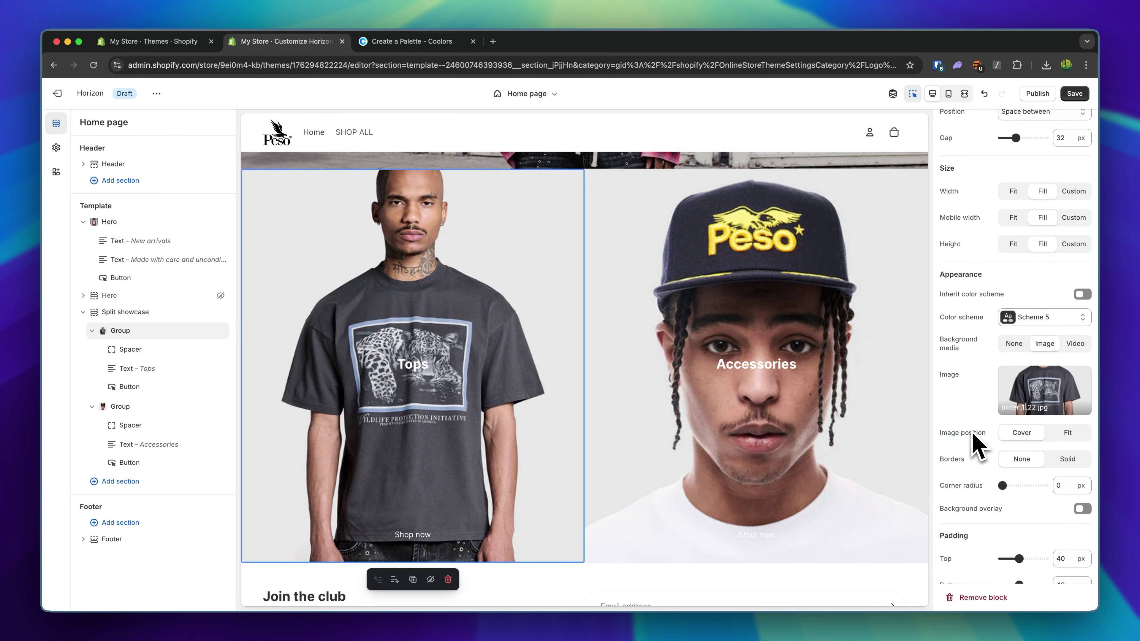
{"action": "left_click", "coordinate": [1068, 434]}
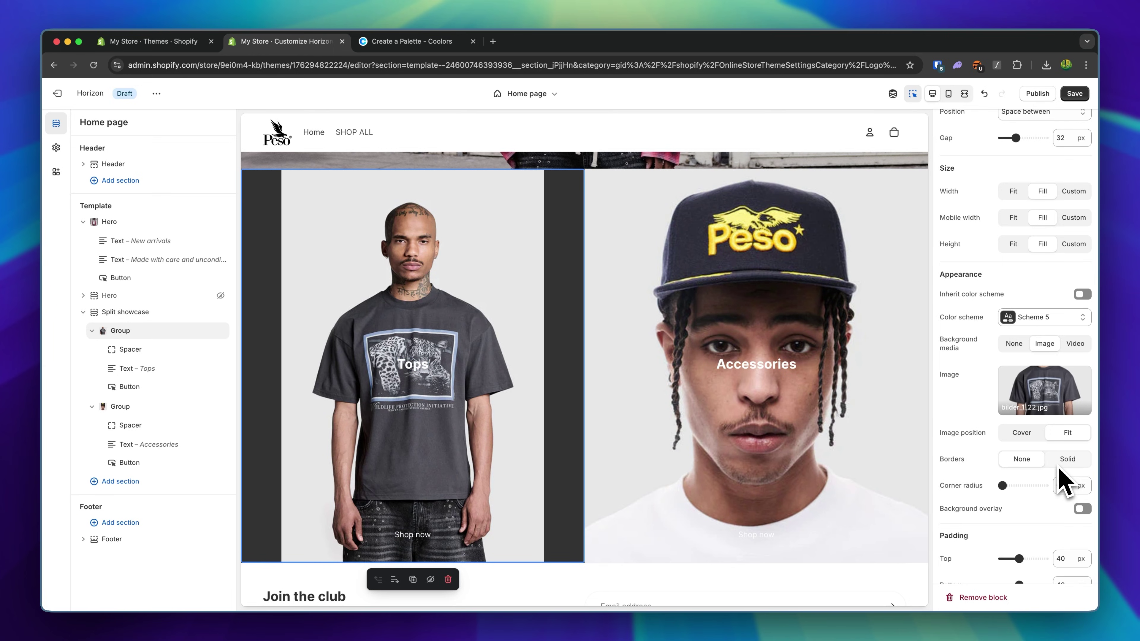
{"action": "left_click", "coordinate": [1023, 433]}
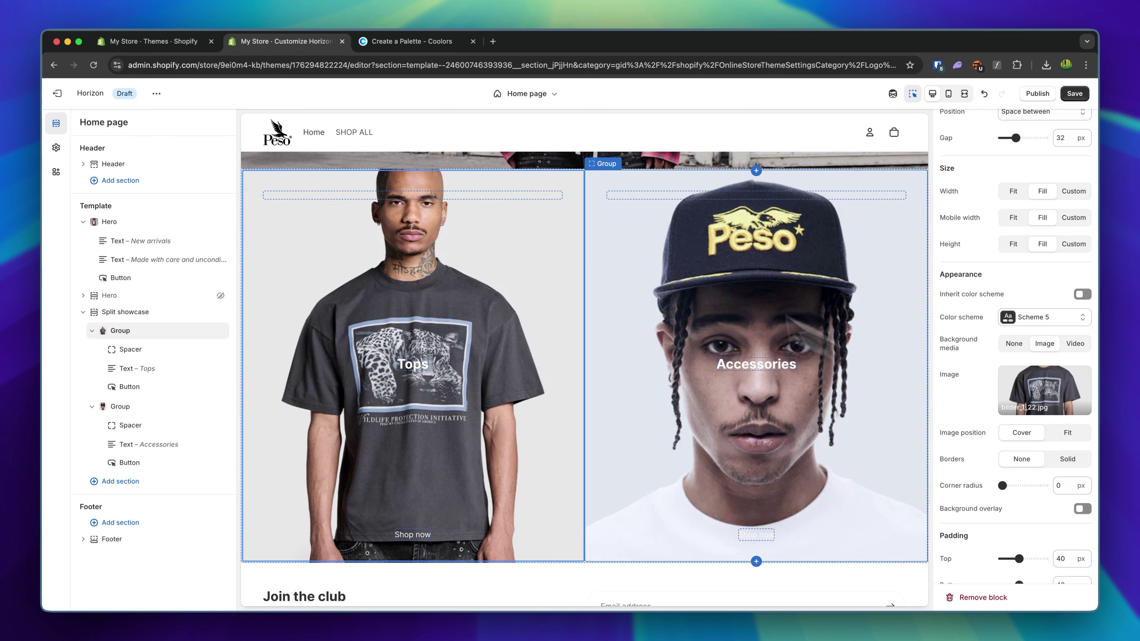
- Place the focal point of the Tops group's image on the model's face, save it and check the crop in the preview
{"action": "left_click", "coordinate": [1083, 375]}
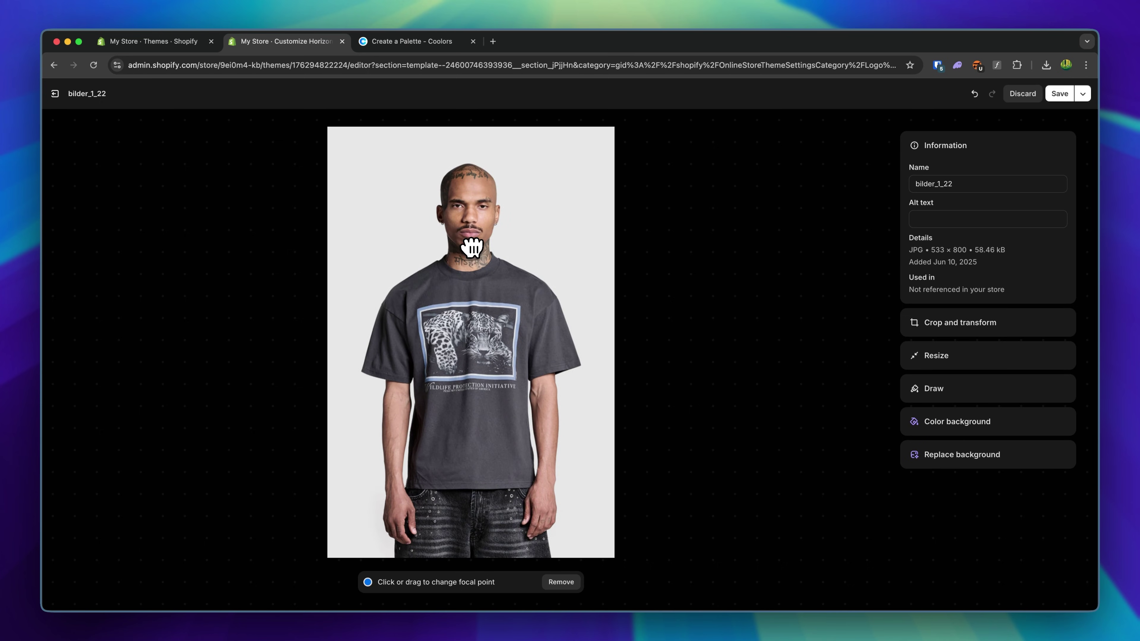
{"action": "left_click", "coordinate": [1068, 95]}
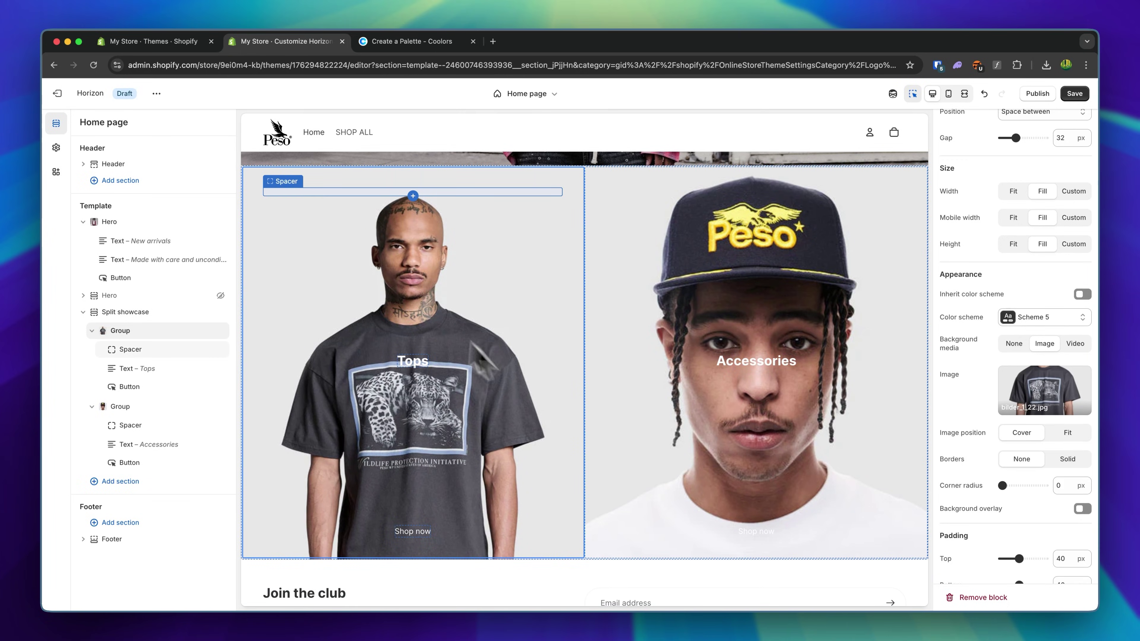
{"action": "scroll", "coordinate": [445, 305], "scroll_direction": "up", "scroll_amount": 2}
{"action": "scroll", "coordinate": [548, 370], "scroll_direction": "down", "scroll_amount": 3}
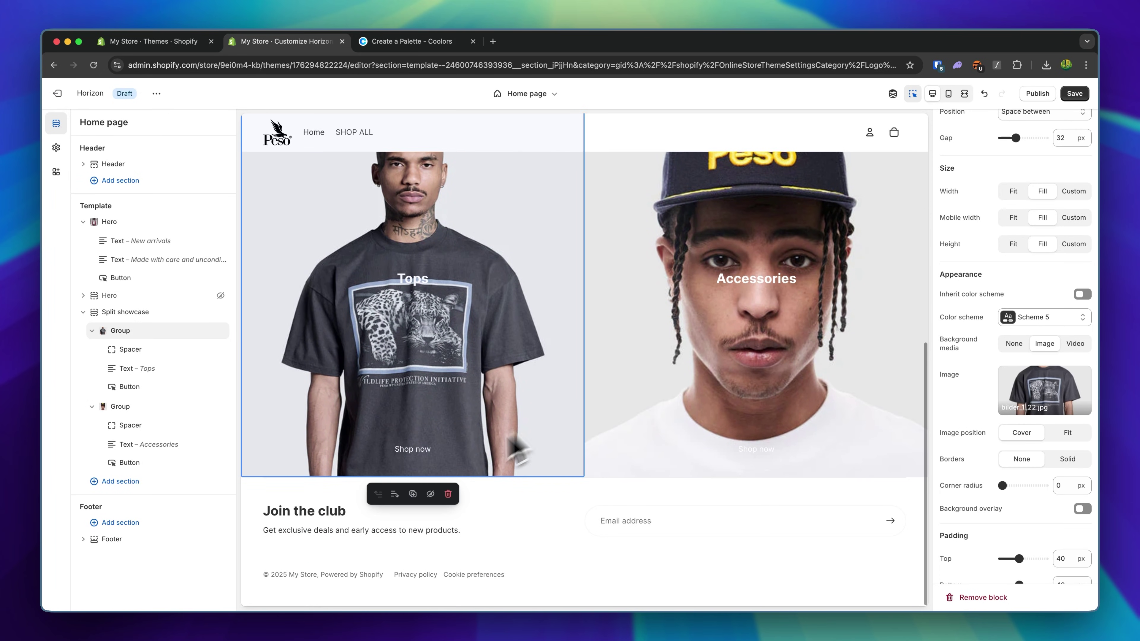
{"action": "scroll", "coordinate": [541, 308], "scroll_direction": "up", "scroll_amount": 3}
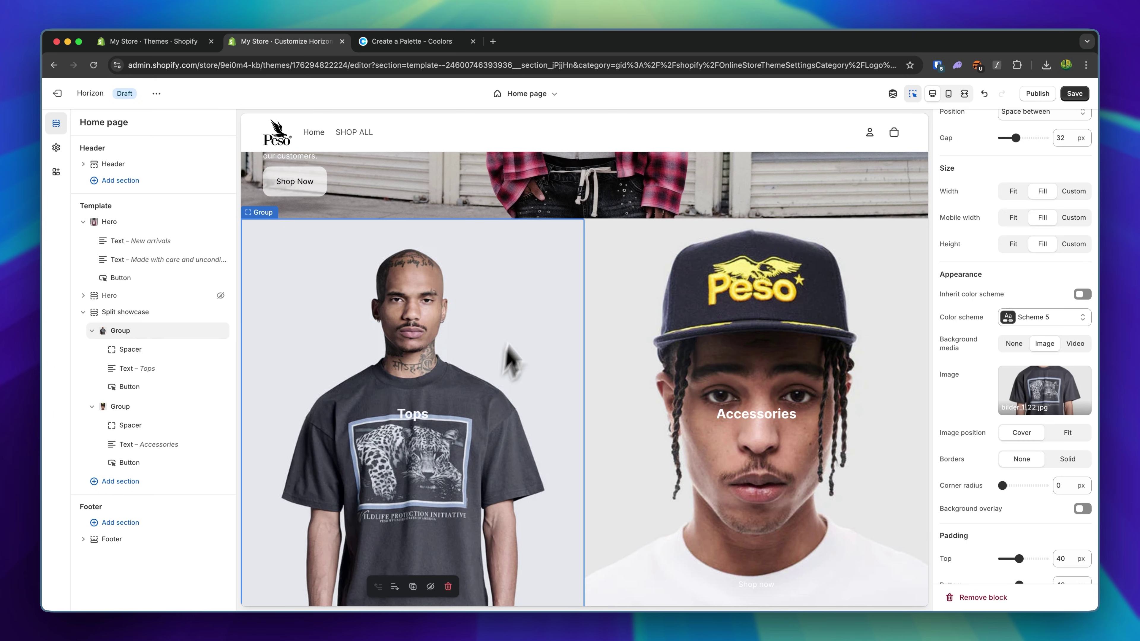
{"action": "scroll", "coordinate": [438, 265], "scroll_direction": "down", "scroll_amount": 1}
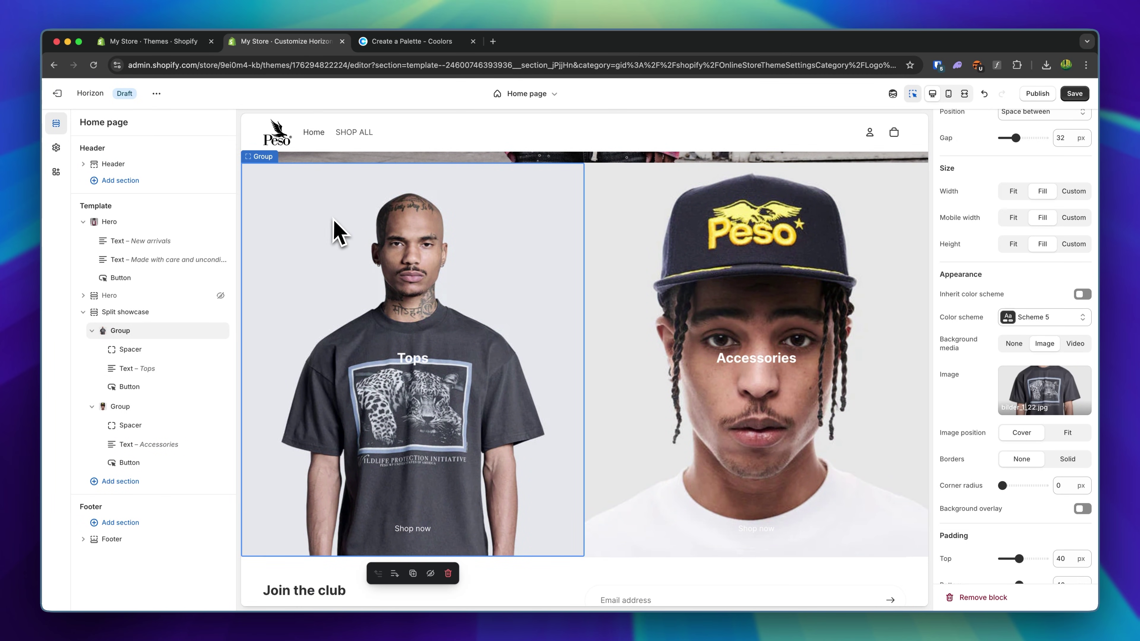
- Link the Tops group of the Split showcase to the Tops collection
{"action": "scroll", "coordinate": [1025, 402], "scroll_direction": "down", "scroll_amount": 2}
{"action": "scroll", "coordinate": [1025, 399], "scroll_direction": "up", "scroll_amount": 5}
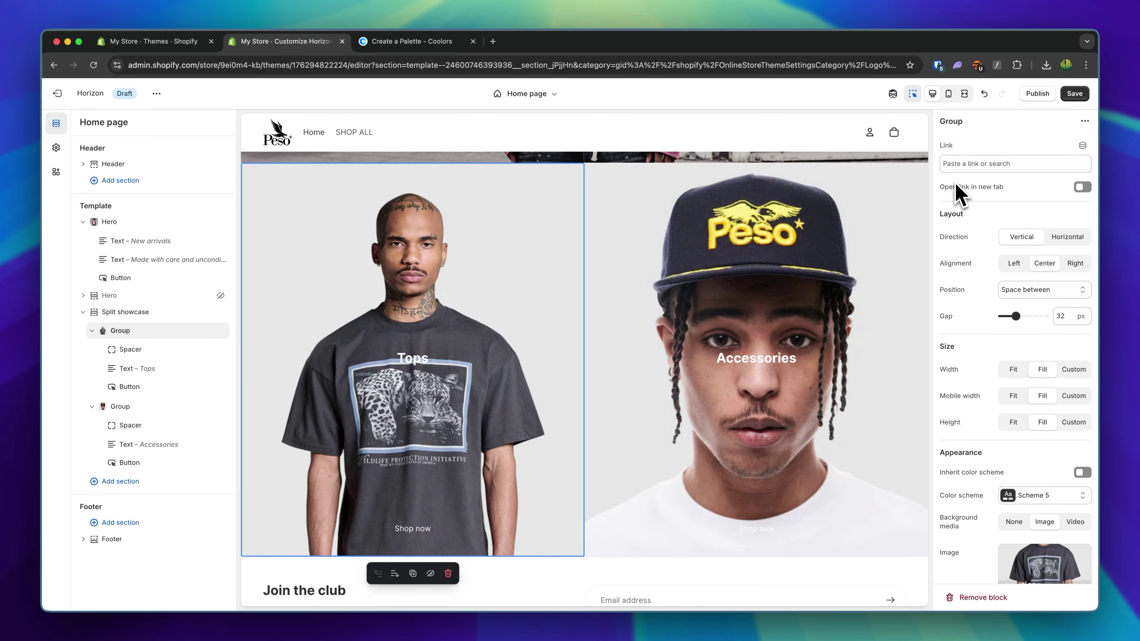
{"action": "left_click", "coordinate": [958, 165]}
{"action": "left_click", "coordinate": [993, 209]}
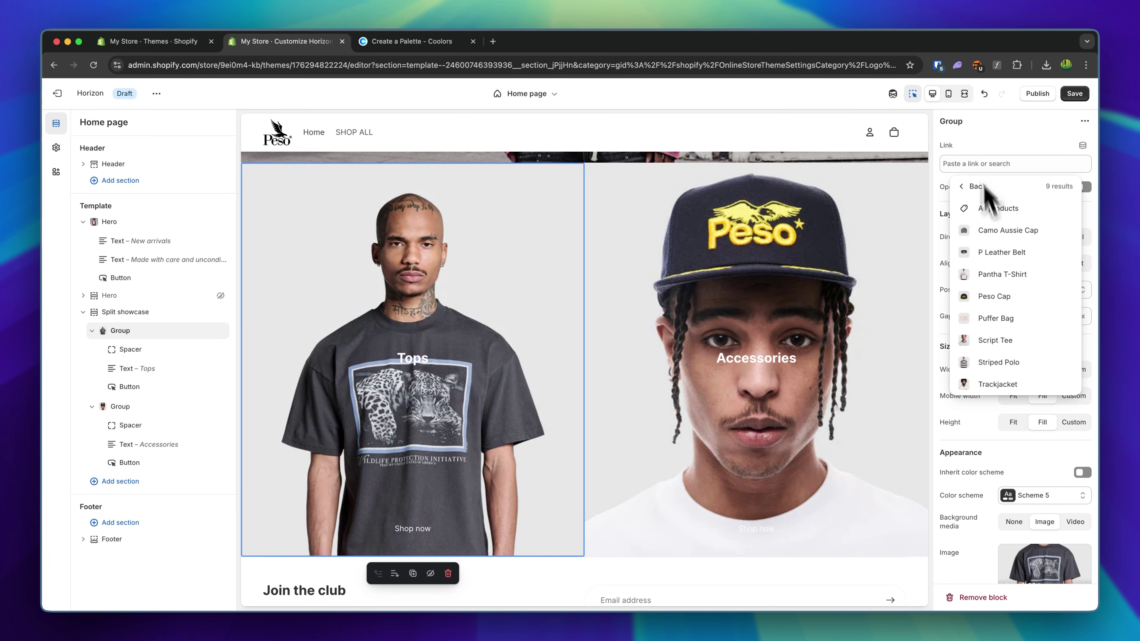
{"action": "left_click", "coordinate": [978, 163]}
{"action": "left_click", "coordinate": [975, 162]}
{"action": "left_click", "coordinate": [994, 192]}
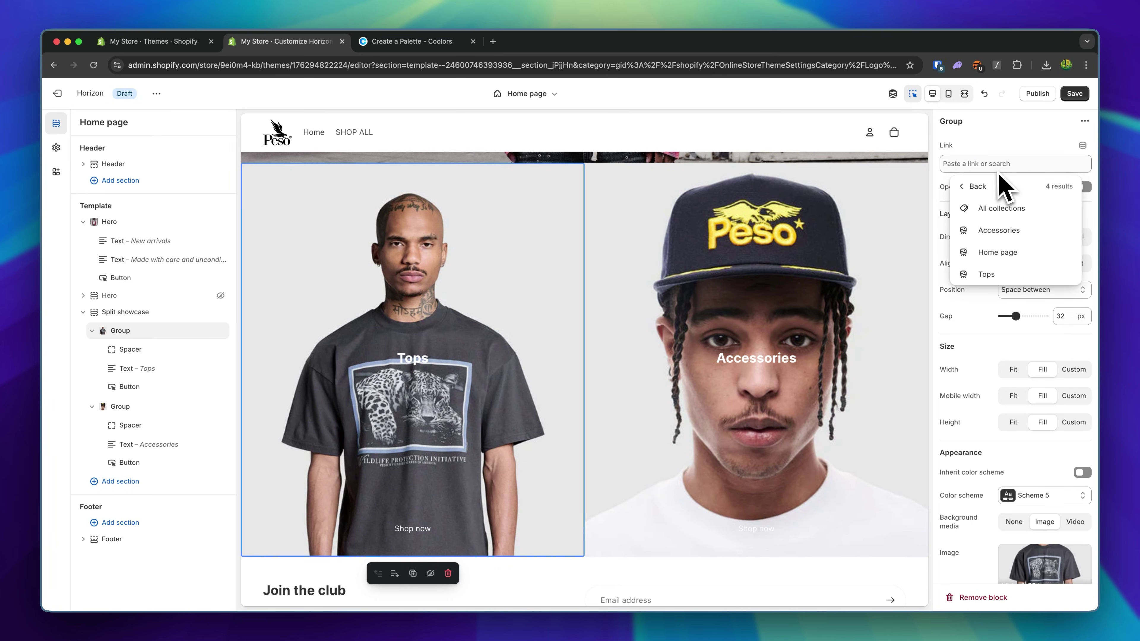
{"action": "left_click", "coordinate": [990, 274]}
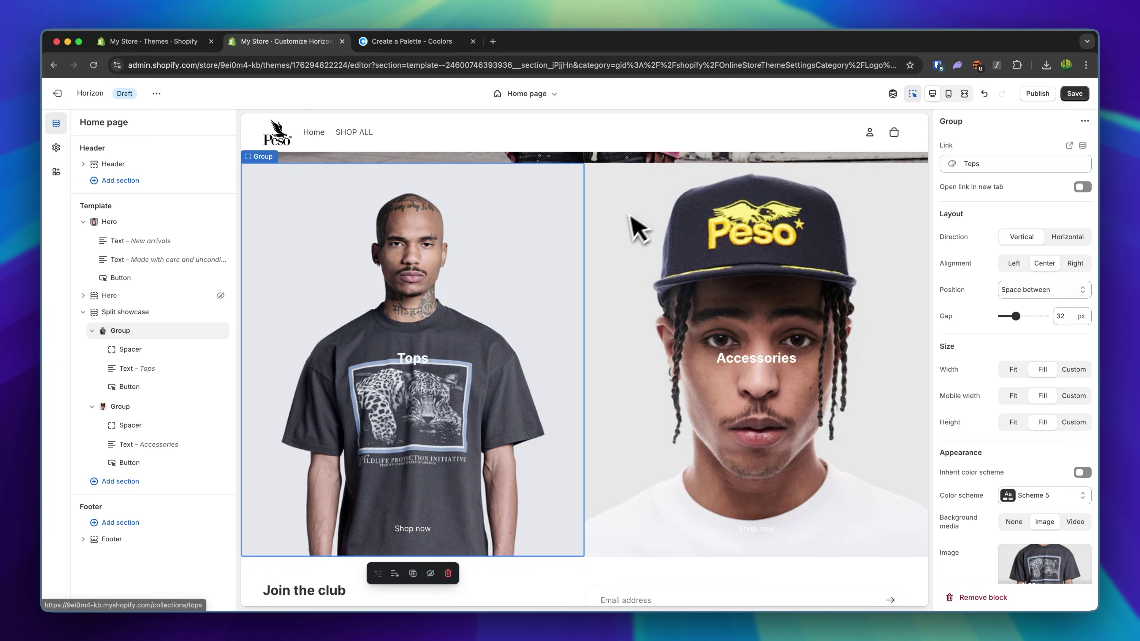
- Link the Accessories group of the Split showcase to the Accessories collection and save the theme
{"action": "left_click", "coordinate": [636, 224]}
{"action": "left_click", "coordinate": [1012, 164]}
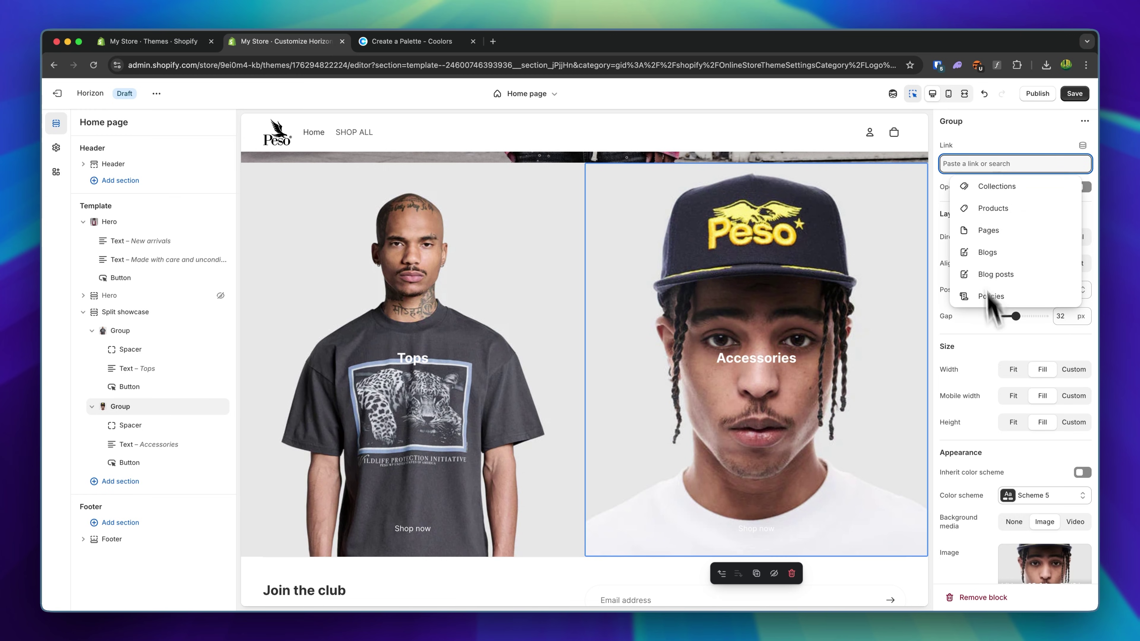
{"action": "left_click", "coordinate": [1009, 188]}
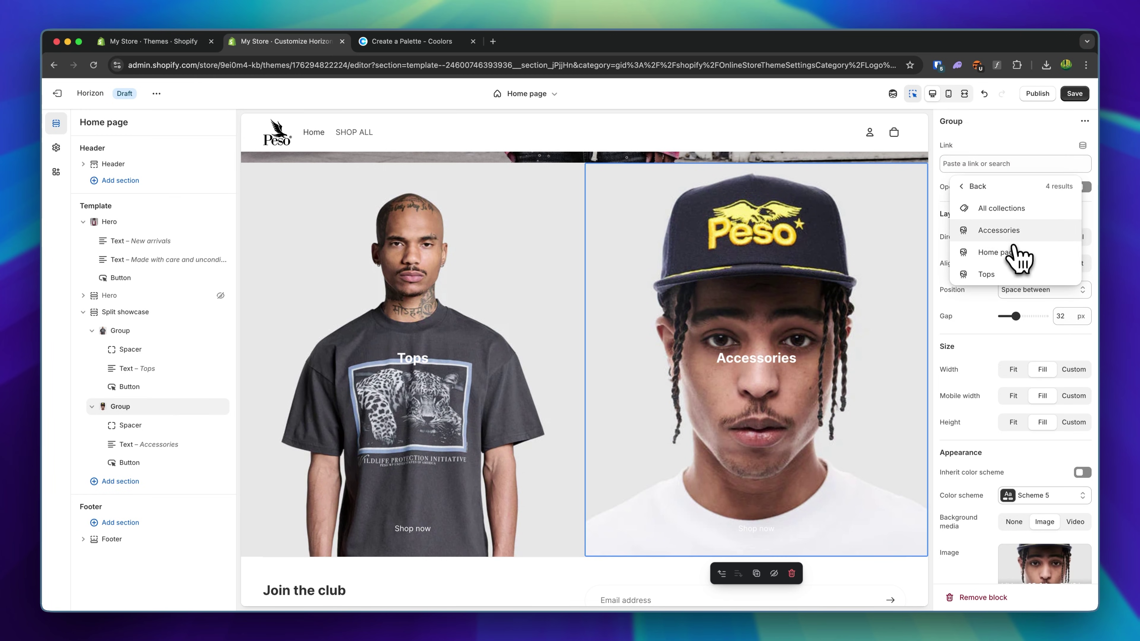
{"action": "left_click", "coordinate": [1016, 230]}
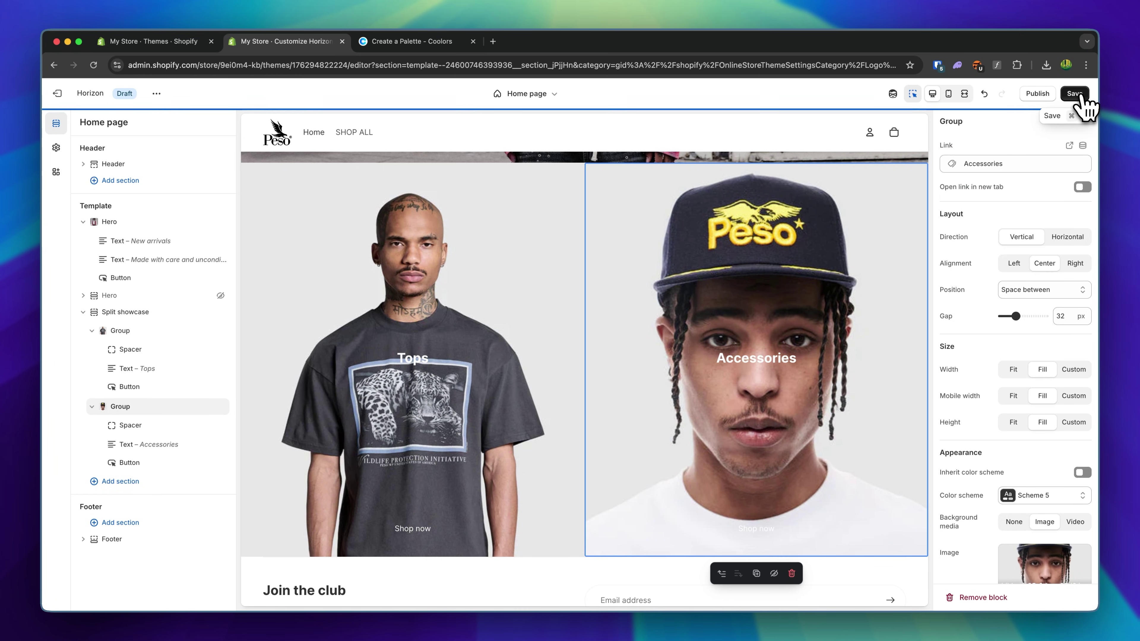
{"action": "left_click", "coordinate": [1079, 94]}
- Preview the home page in mobile view, follow the Tops group's Shop now link and look through the product page it opens
{"action": "left_click", "coordinate": [948, 94]}
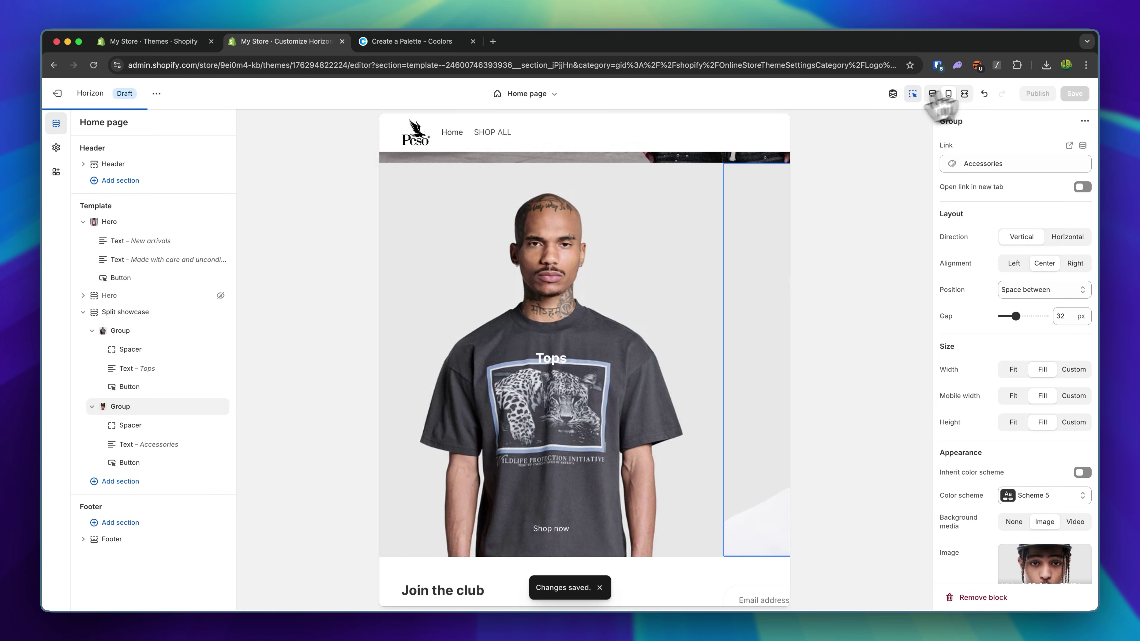
{"action": "scroll", "coordinate": [657, 254], "scroll_direction": "down", "scroll_amount": 5}
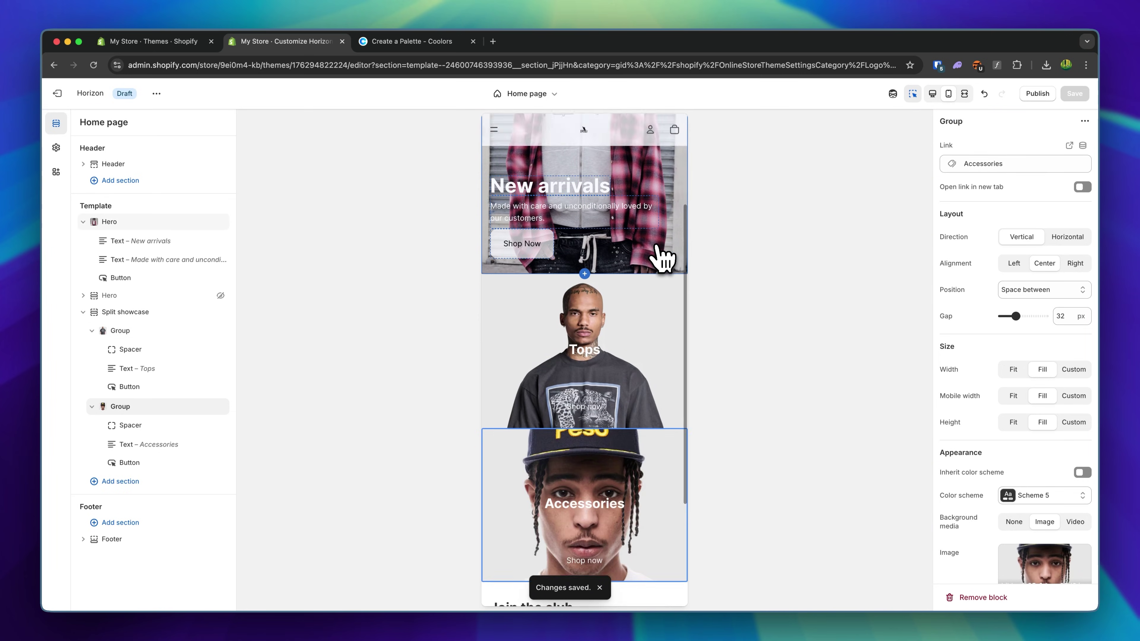
{"action": "left_click", "coordinate": [625, 286]}
{"action": "left_click", "coordinate": [584, 282]}
{"action": "left_click", "coordinate": [668, 285]}
{"action": "left_click", "coordinate": [590, 334]}
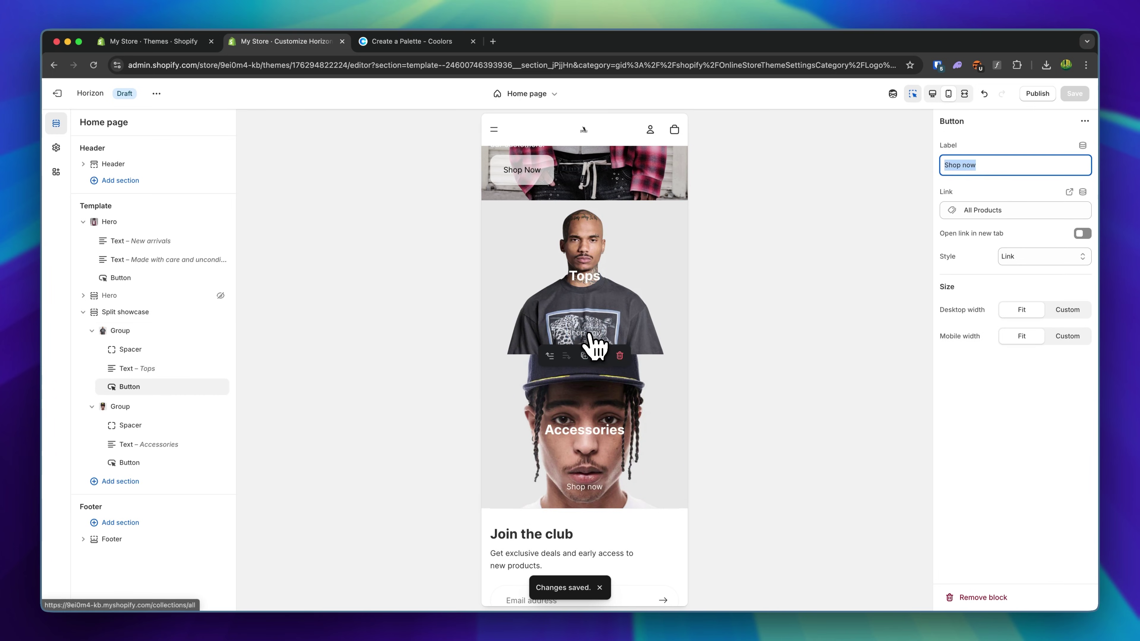
{"action": "left_click", "coordinate": [589, 334]}
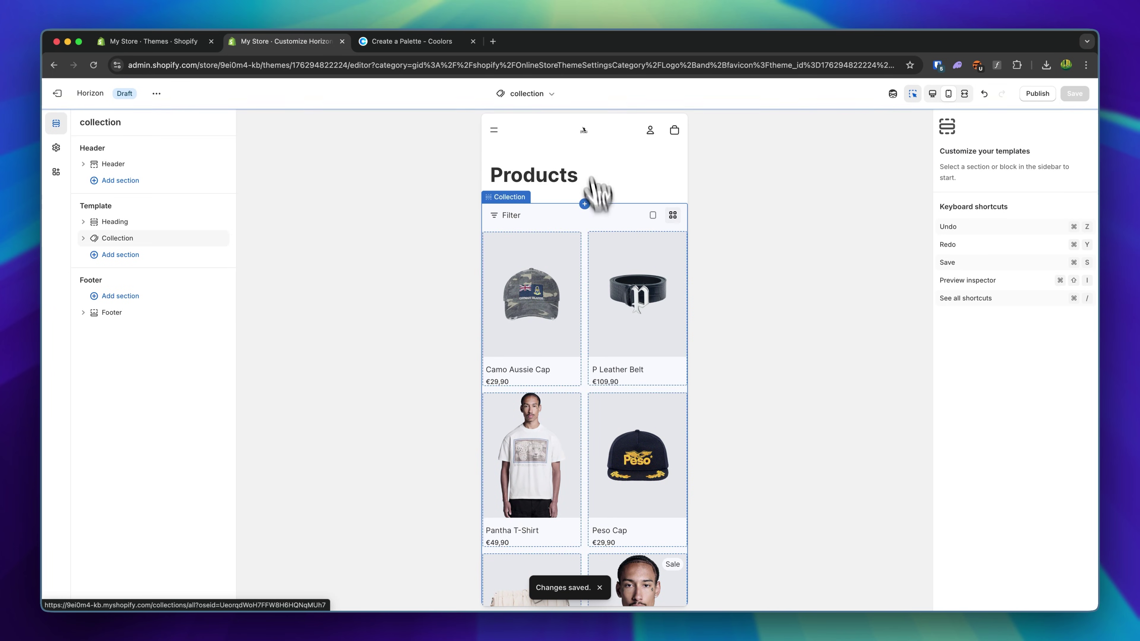
{"action": "scroll", "coordinate": [529, 482], "scroll_direction": "down", "scroll_amount": 8}
{"action": "scroll", "coordinate": [525, 484], "scroll_direction": "up", "scroll_amount": 8}
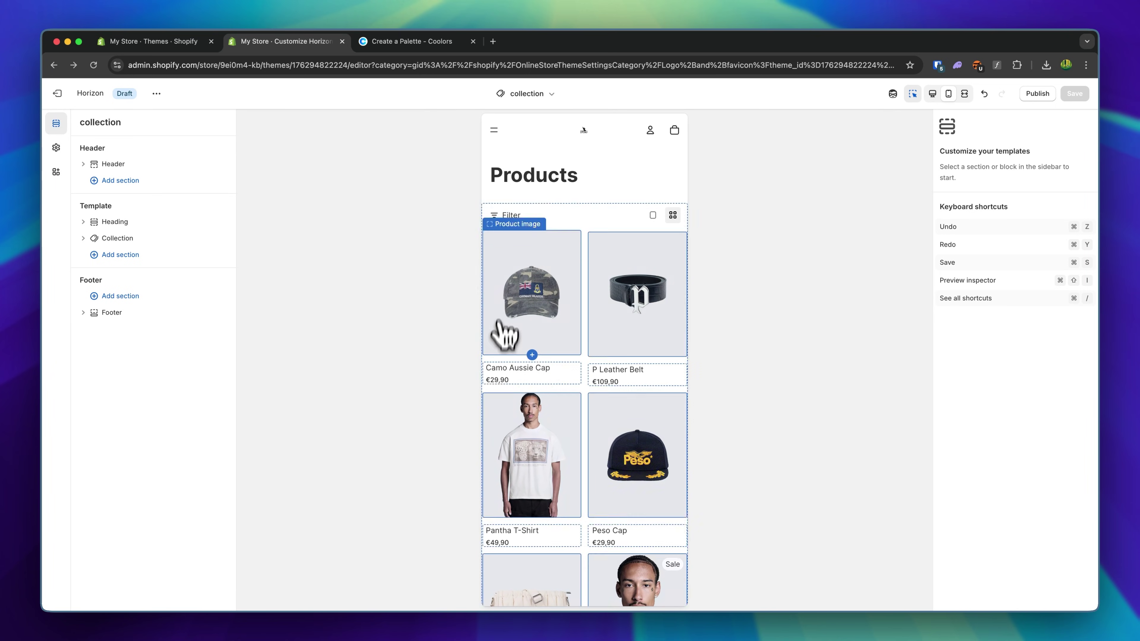
{"action": "scroll", "coordinate": [504, 337], "scroll_direction": "down", "scroll_amount": 5}
{"action": "scroll", "coordinate": [504, 338], "scroll_direction": "up", "scroll_amount": 5}
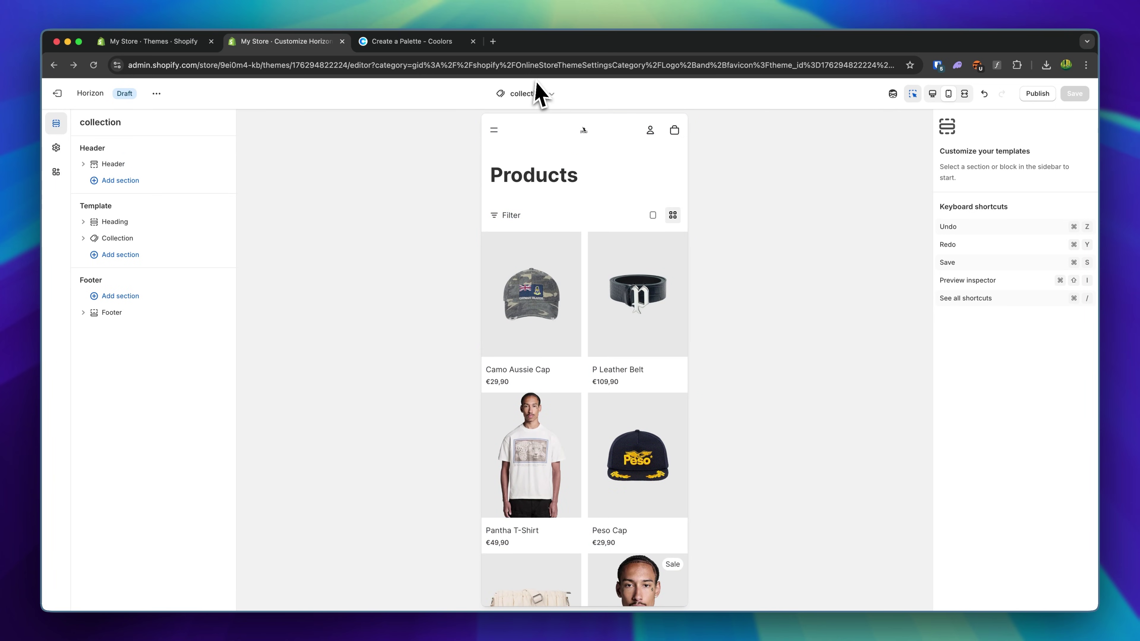
- Return to the home page and link the Tops group's Shop now button to the Tops collection
{"action": "left_click", "coordinate": [525, 94]}
{"action": "left_click", "coordinate": [498, 139]}
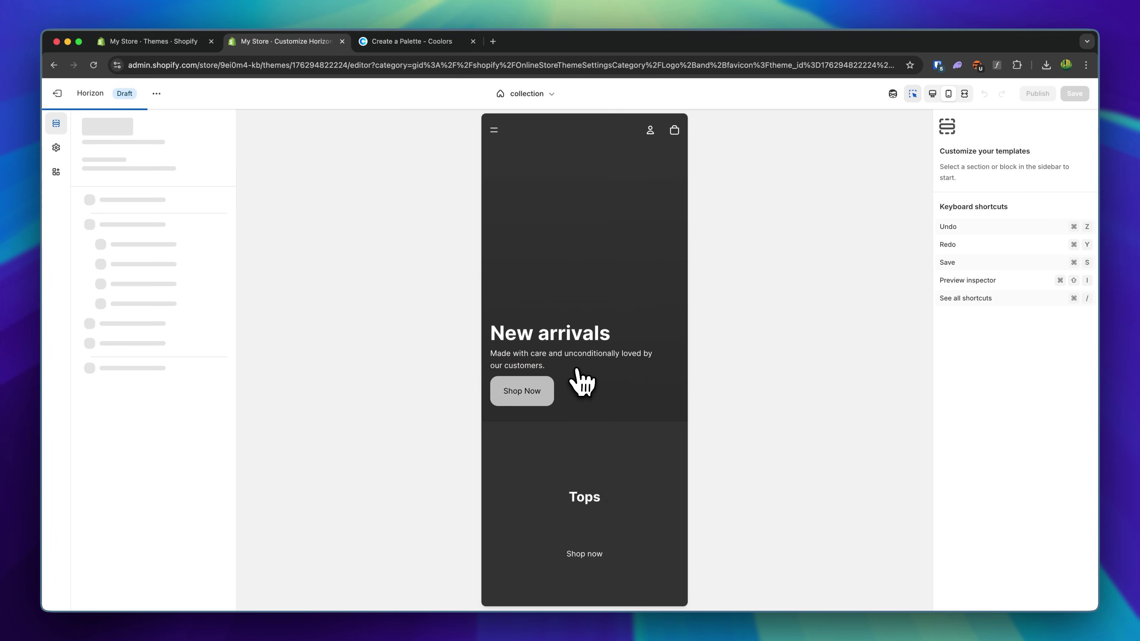
{"action": "scroll", "coordinate": [604, 247], "scroll_direction": "down", "scroll_amount": 3}
{"action": "scroll", "coordinate": [608, 251], "scroll_direction": "down", "scroll_amount": 1}
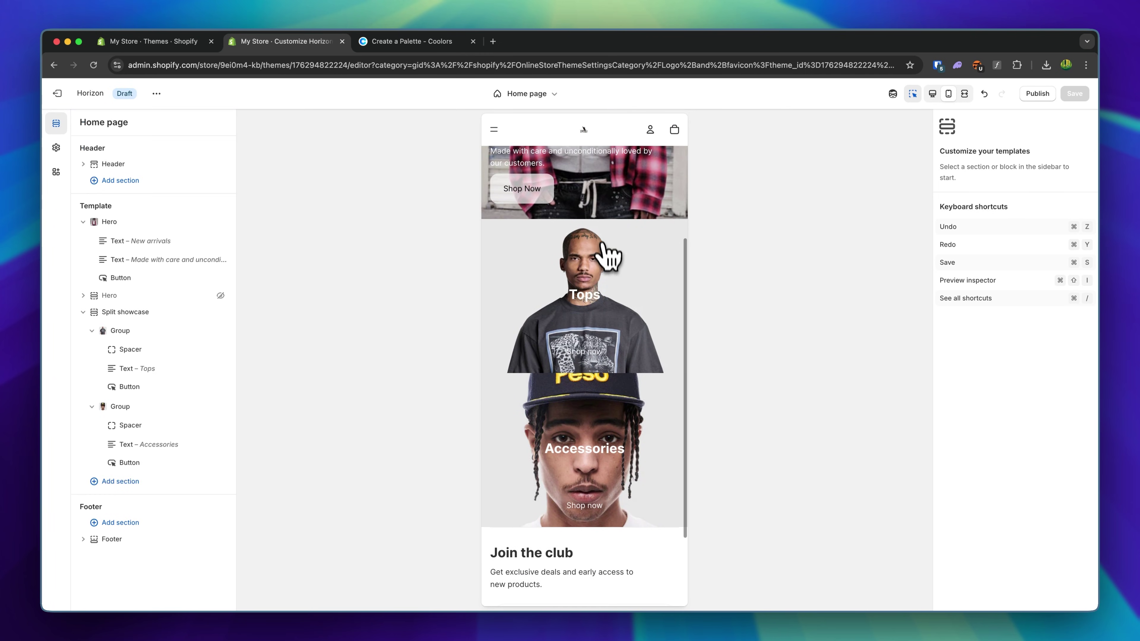
{"action": "left_click", "coordinate": [592, 353]}
{"action": "left_click", "coordinate": [1026, 211]}
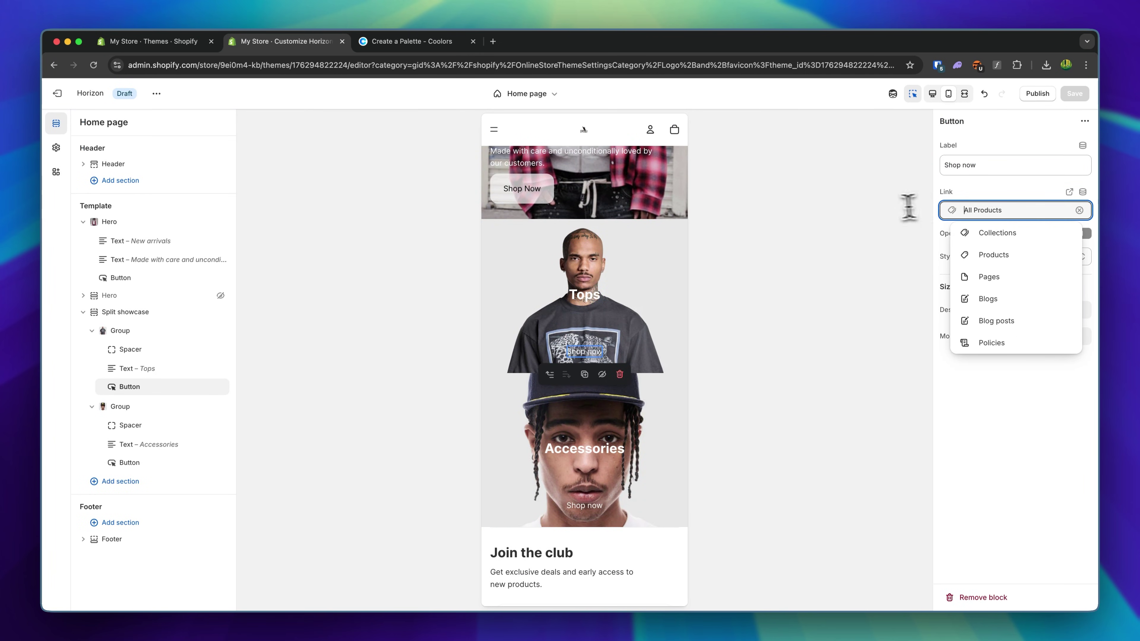
{"action": "key", "text": "Escape"}
{"action": "key", "text": "BackSpace"}
{"action": "left_click", "coordinate": [1013, 232]}
{"action": "left_click", "coordinate": [1006, 219]}
{"action": "left_click", "coordinate": [1007, 232]}
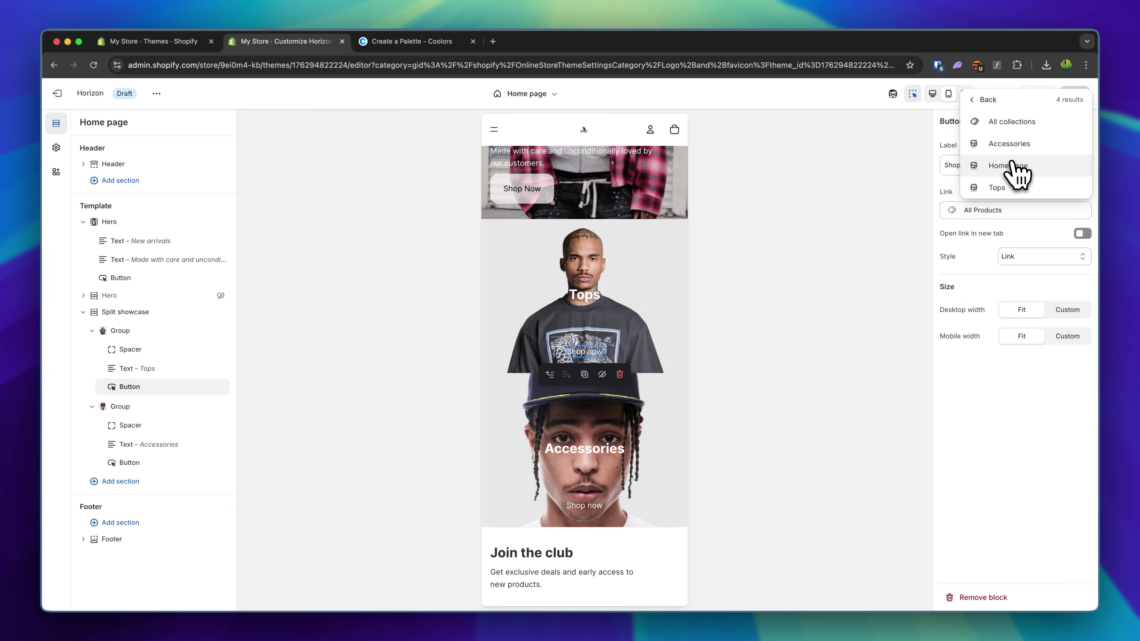
{"action": "left_click", "coordinate": [1015, 189]}
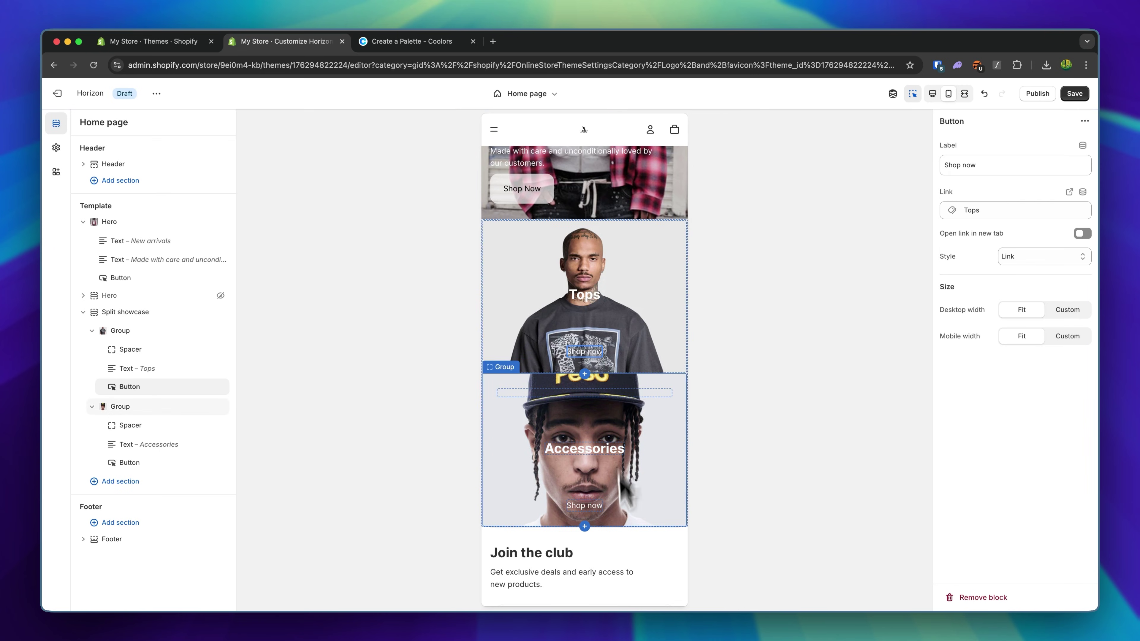
- Link the Accessories group's Shop now button to the Accessories collection and save the theme
{"action": "left_click", "coordinate": [600, 511]}
{"action": "left_click", "coordinate": [1012, 211]}
{"action": "left_click", "coordinate": [1008, 233]}
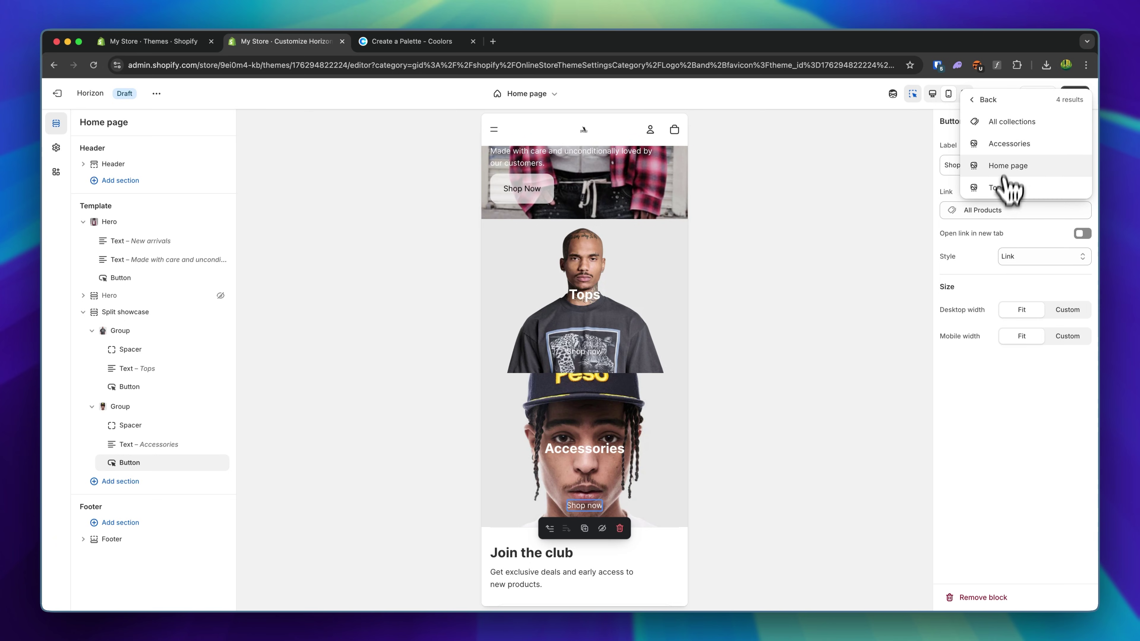
{"action": "left_click", "coordinate": [1005, 188]}
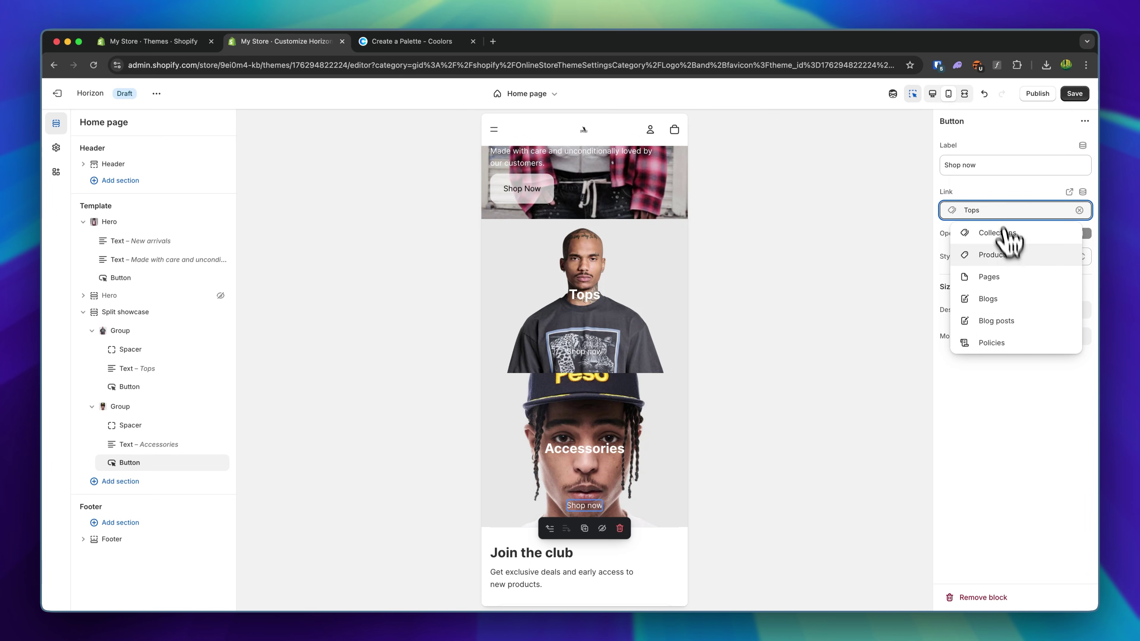
{"action": "left_click", "coordinate": [998, 234]}
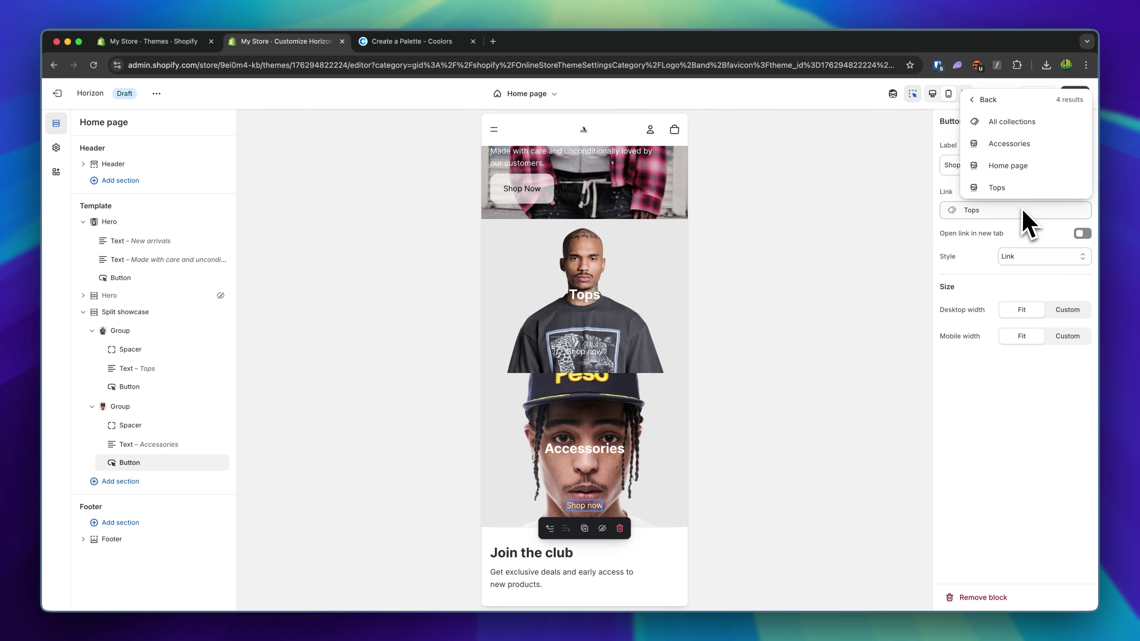
{"action": "left_click", "coordinate": [1013, 153]}
{"action": "left_click", "coordinate": [1077, 94]}
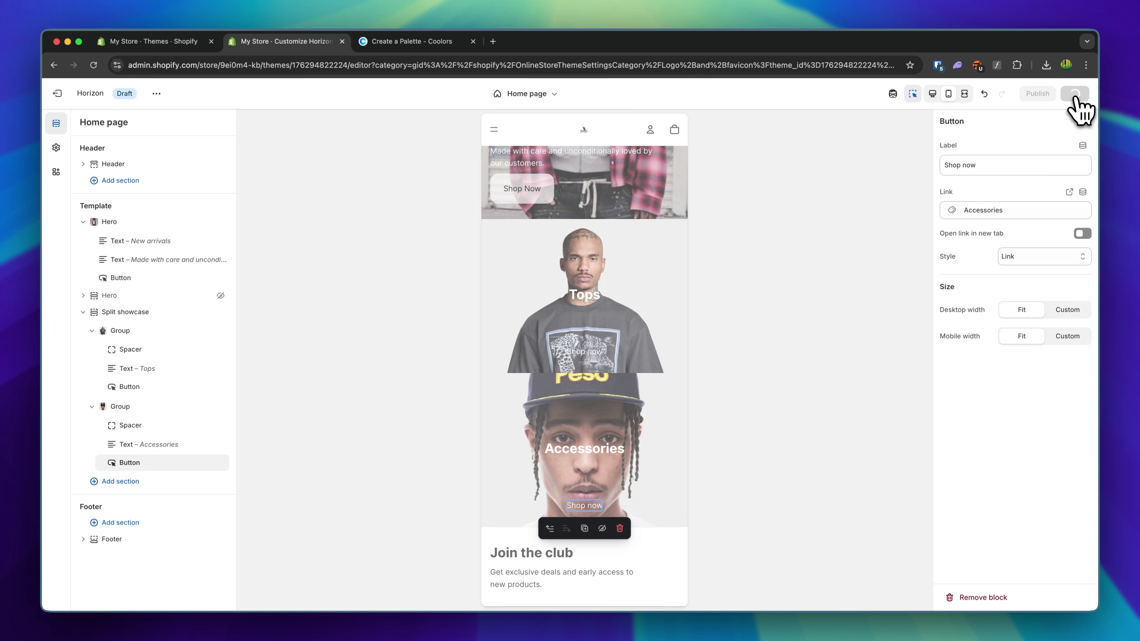
- Follow the Accessories group's Shop now link in the mobile preview and check the collection page it opens
{"action": "left_click", "coordinate": [630, 447]}
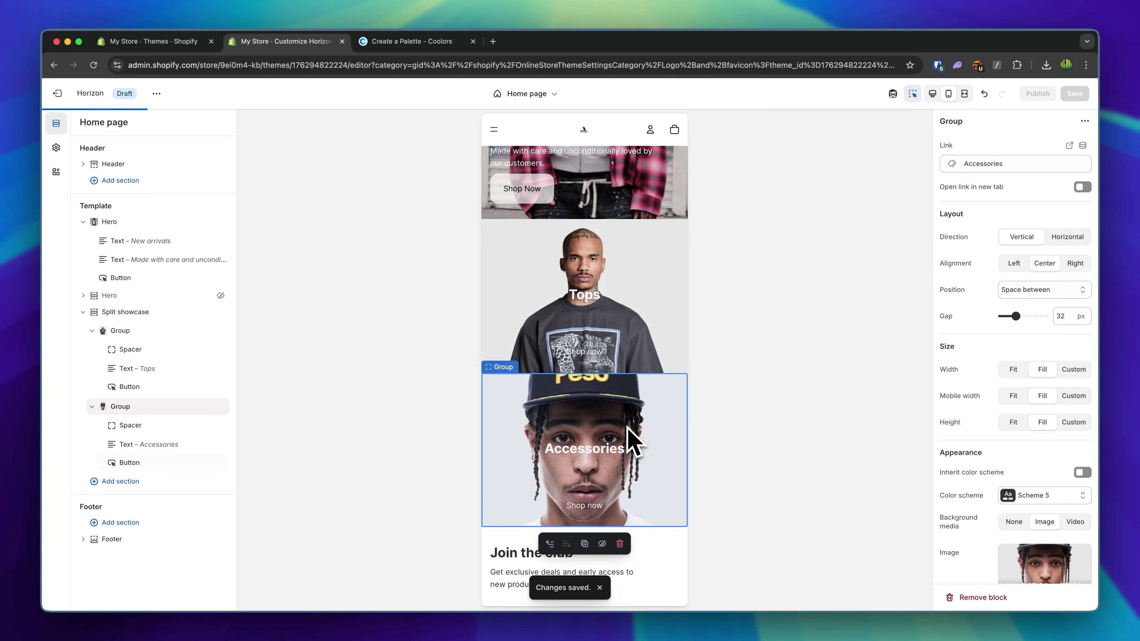
{"action": "scroll", "coordinate": [620, 363], "scroll_direction": "down", "scroll_amount": 1}
{"action": "left_click", "coordinate": [614, 338]}
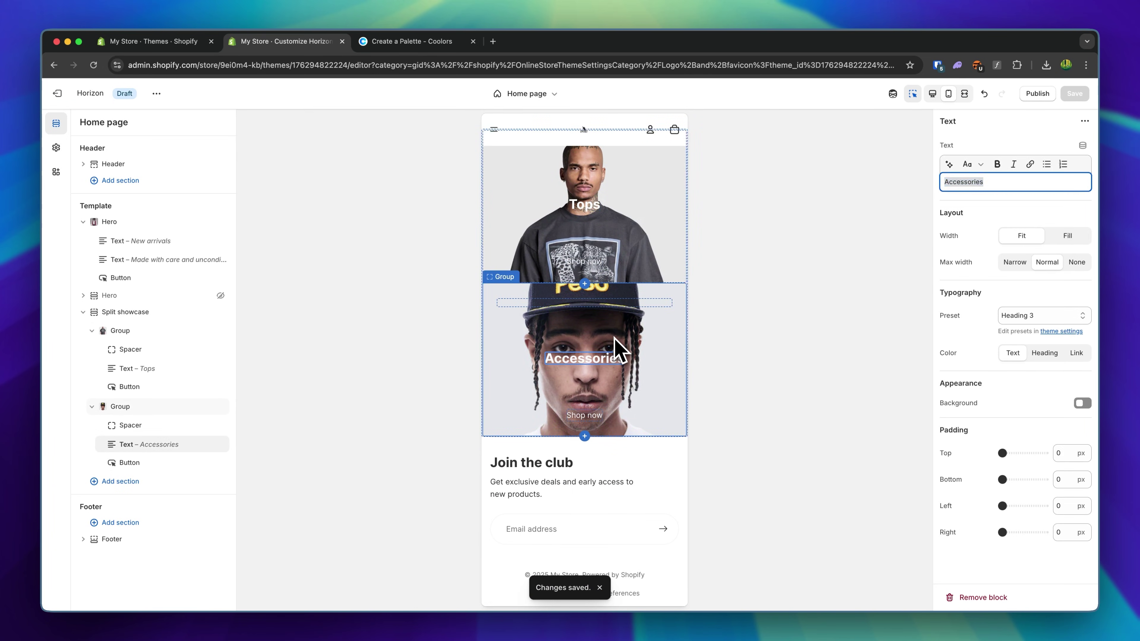
{"action": "left_click", "coordinate": [617, 377]}
{"action": "left_click", "coordinate": [585, 420]}
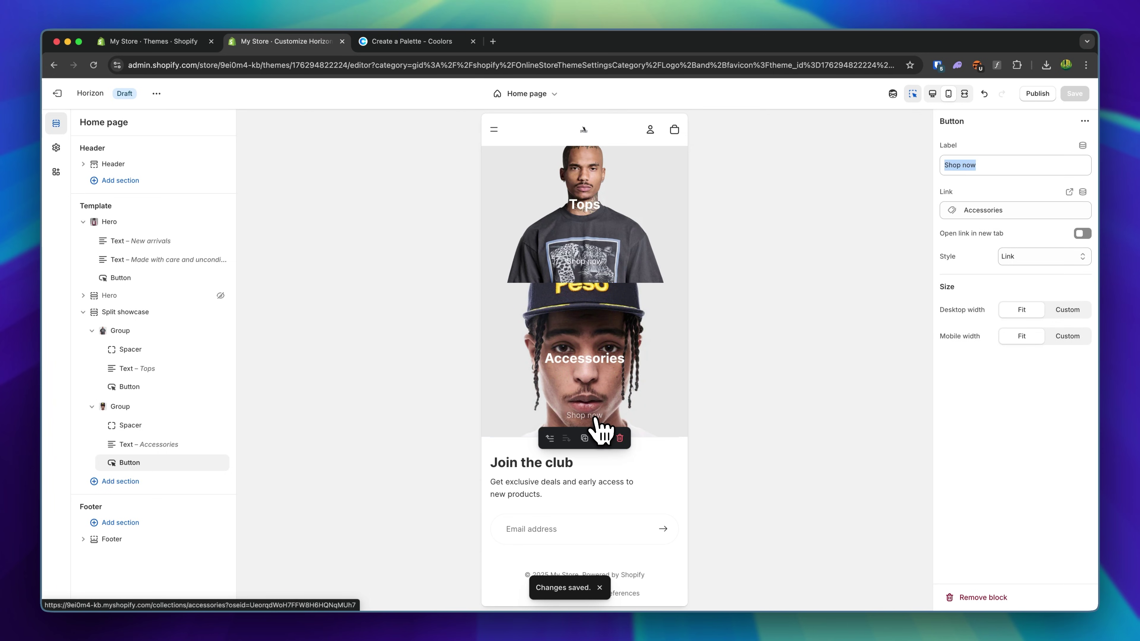
{"action": "left_click", "coordinate": [595, 418]}
{"action": "scroll", "coordinate": [600, 422], "scroll_direction": "down", "scroll_amount": 2}
{"action": "scroll", "coordinate": [600, 422], "scroll_direction": "up", "scroll_amount": 2}
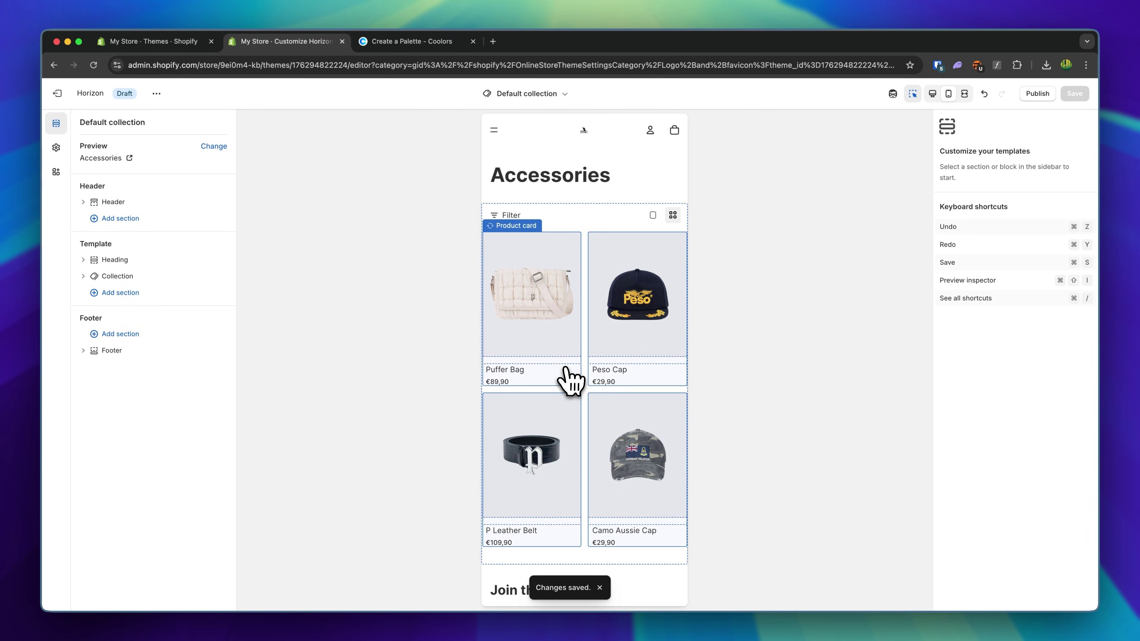
- Return to the home page and switch the preview to desktop view, showing the Split showcase
{"action": "left_click", "coordinate": [525, 95]}
{"action": "left_click", "coordinate": [523, 139]}
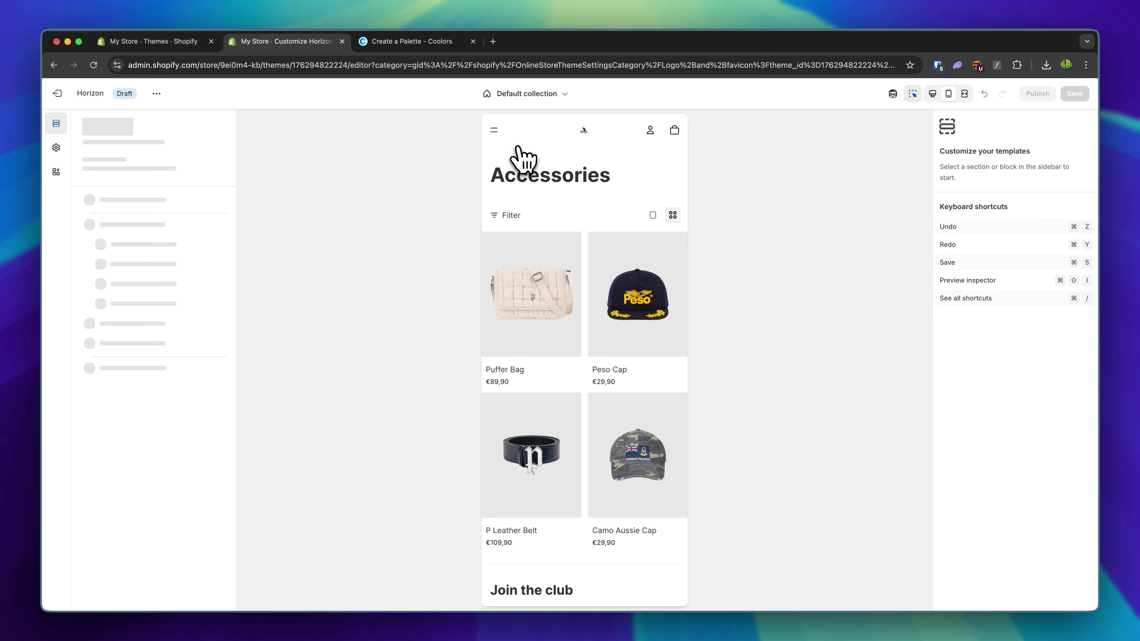
{"action": "left_click", "coordinate": [931, 93]}
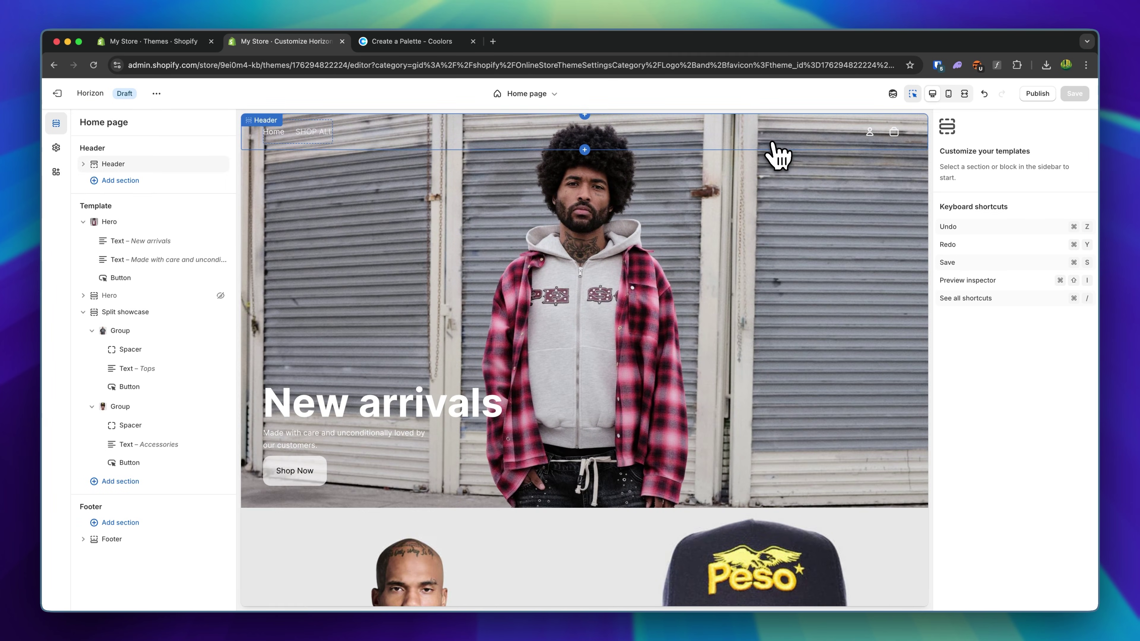
{"action": "scroll", "coordinate": [754, 345], "scroll_direction": "down", "scroll_amount": 10}
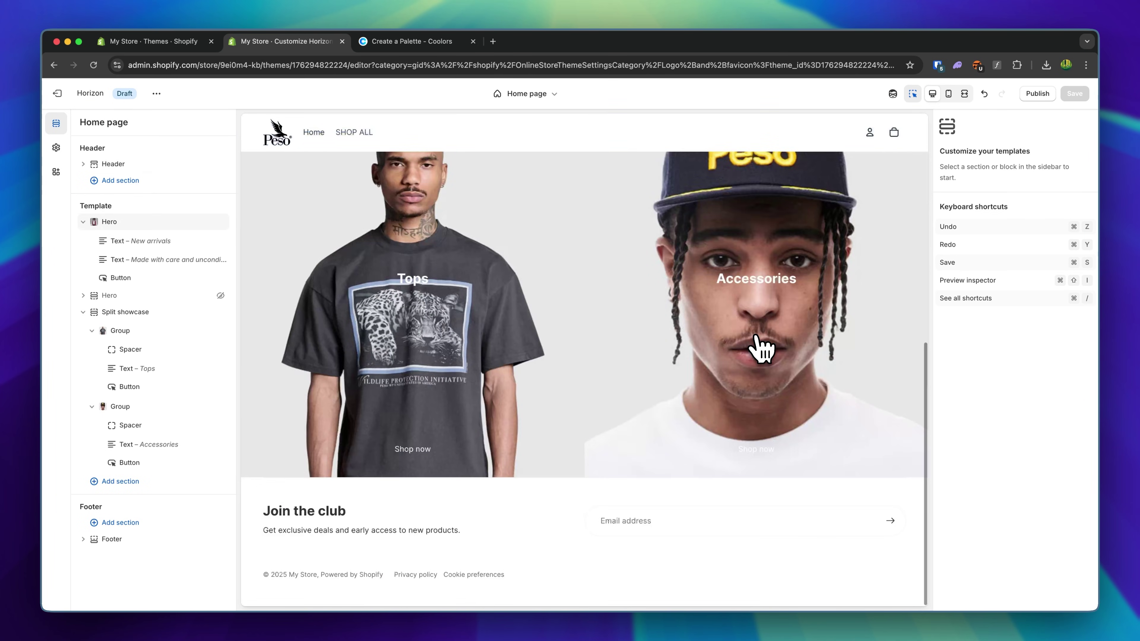
- Browse the section types that can be added below the Split showcase, and close the list without adding one
{"action": "left_click", "coordinate": [584, 479]}
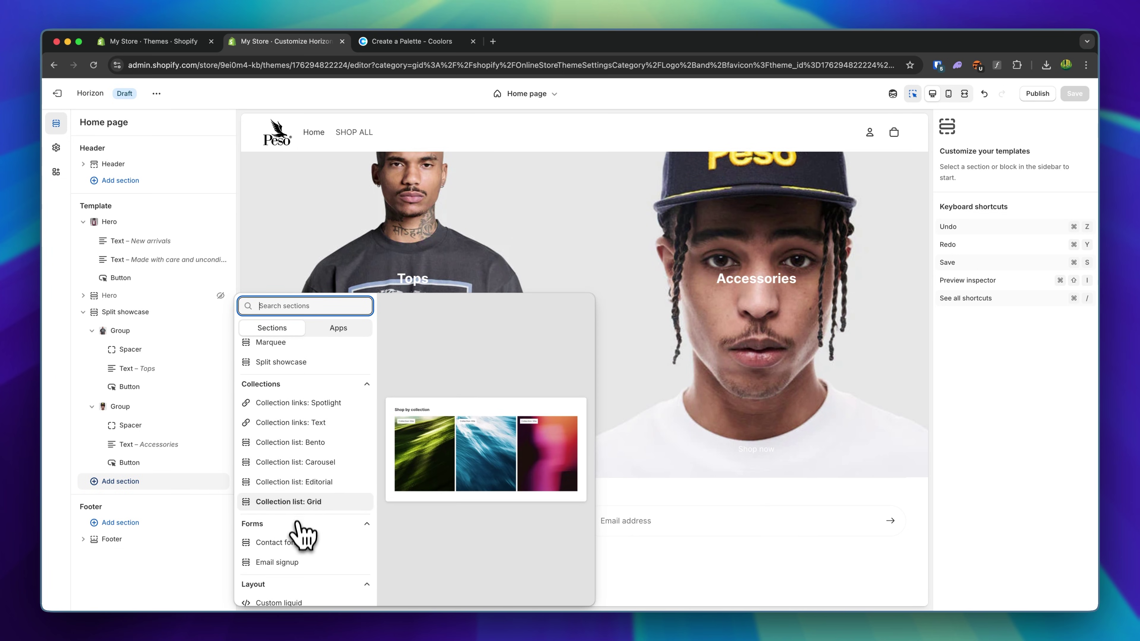
{"action": "scroll", "coordinate": [293, 559], "scroll_direction": "down", "scroll_amount": 3}
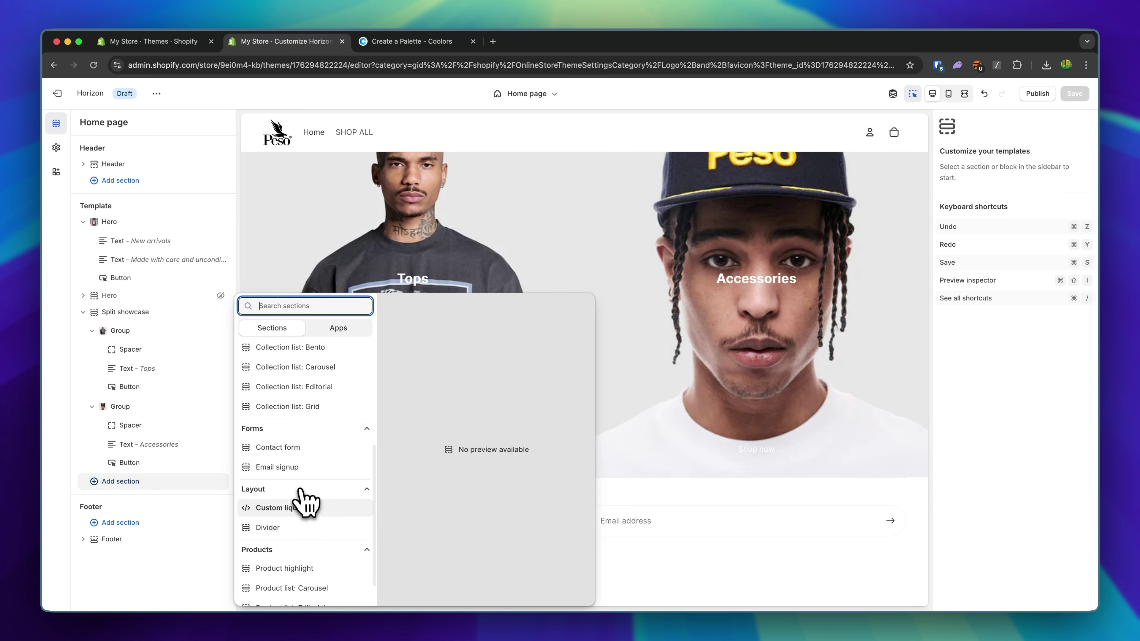
{"action": "left_click", "coordinate": [785, 498]}
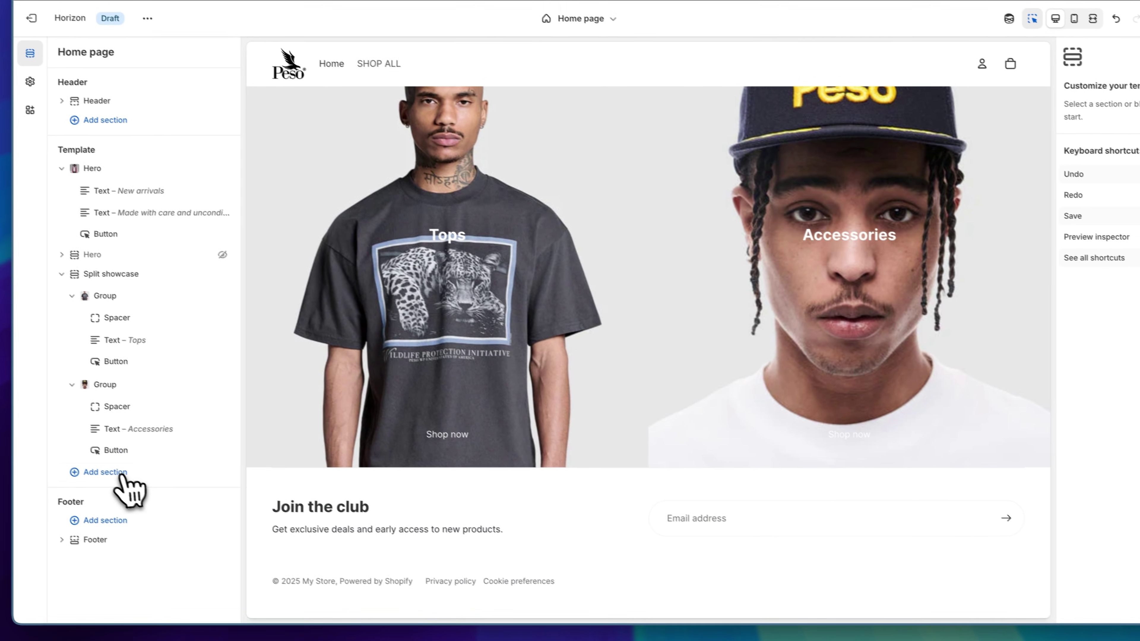
- Add a custom section below the Split showcase on the home page
{"action": "left_click", "coordinate": [92, 460]}
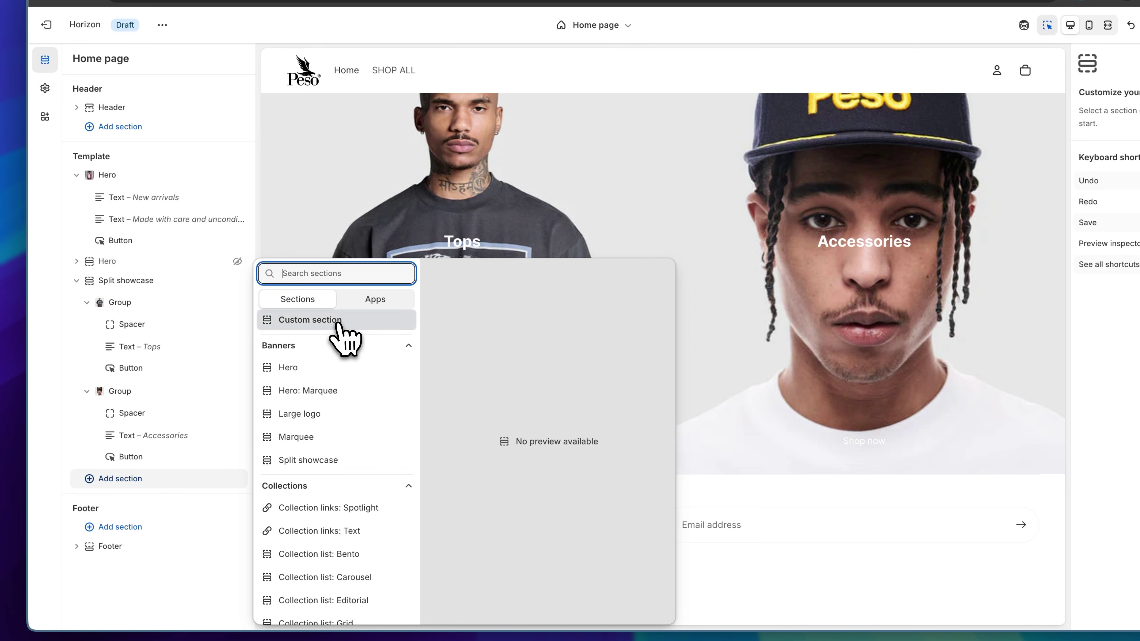
{"action": "key", "text": "Escape"}
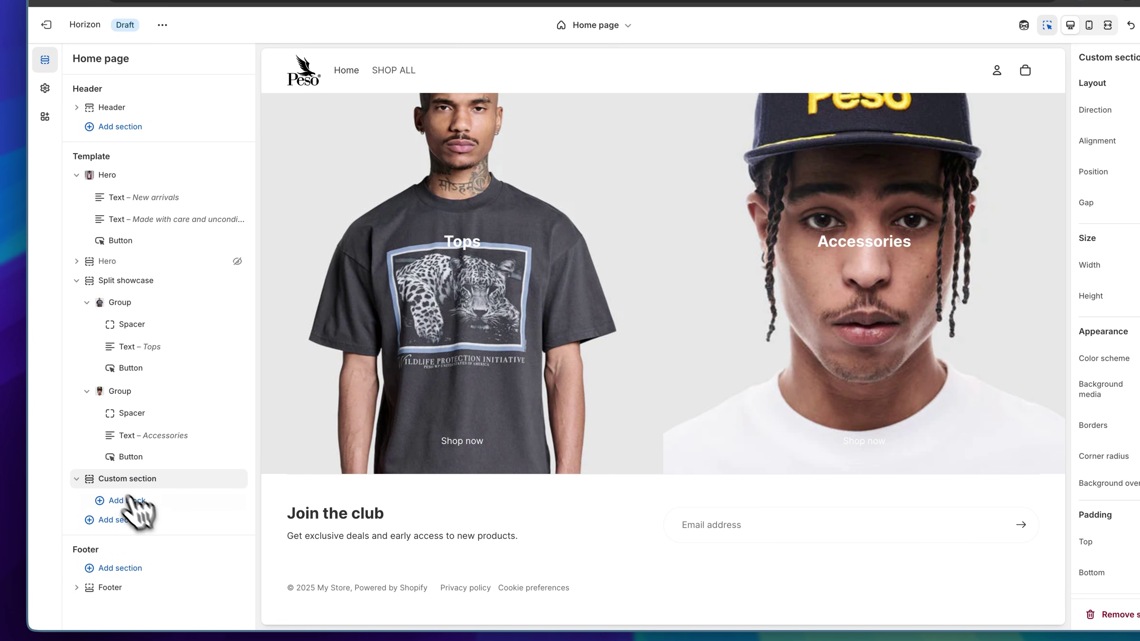
- Try an image block in the custom section with a Square aspect ratio and Fit or Fill widths, and remove the block
{"action": "left_click", "coordinate": [148, 501]}
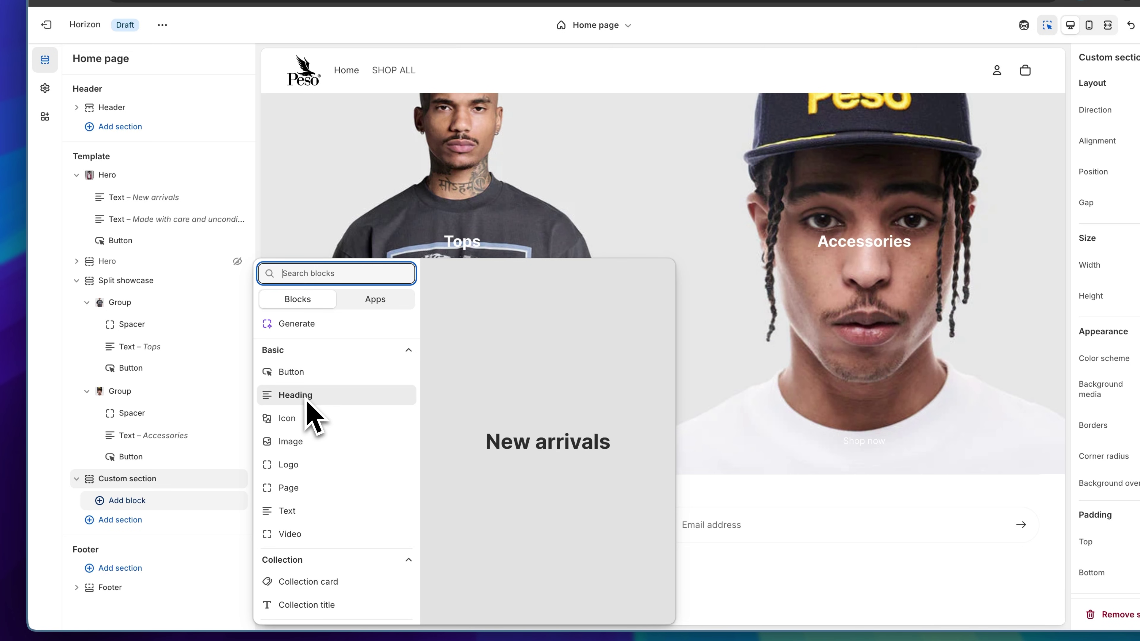
{"action": "key", "text": "Escape"}
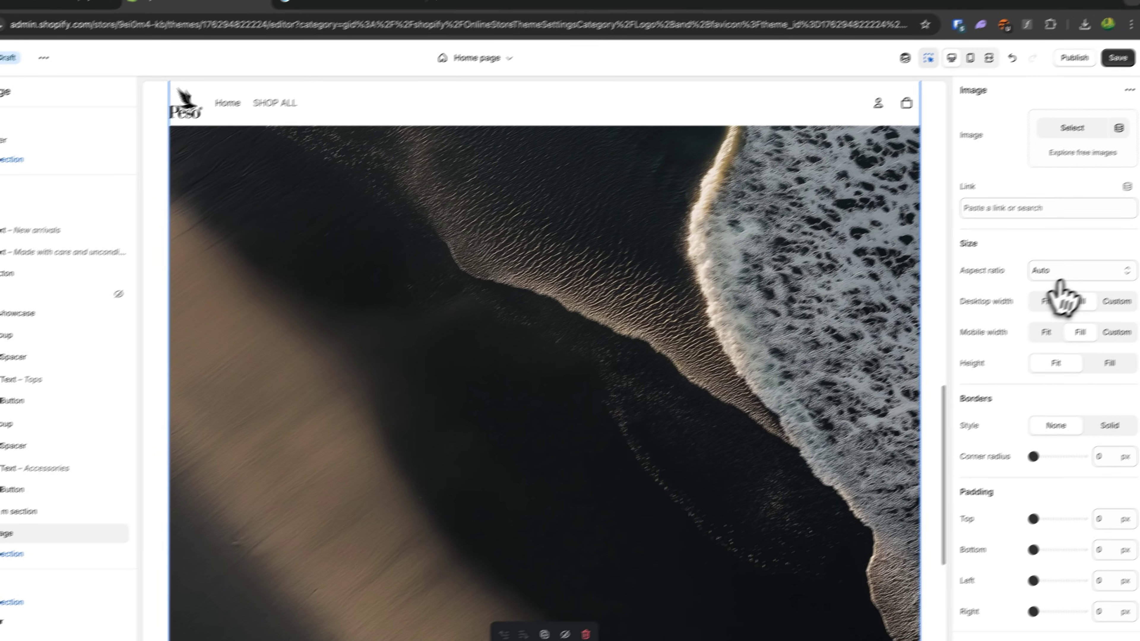
{"action": "left_click", "coordinate": [1137, 245]}
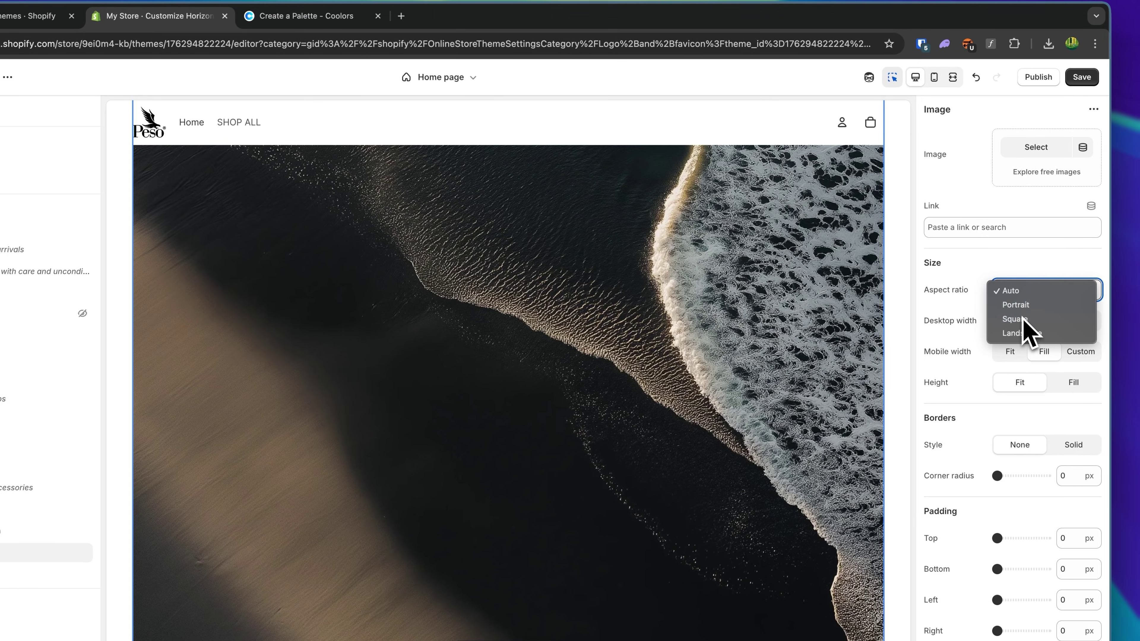
{"action": "left_click", "coordinate": [1025, 319]}
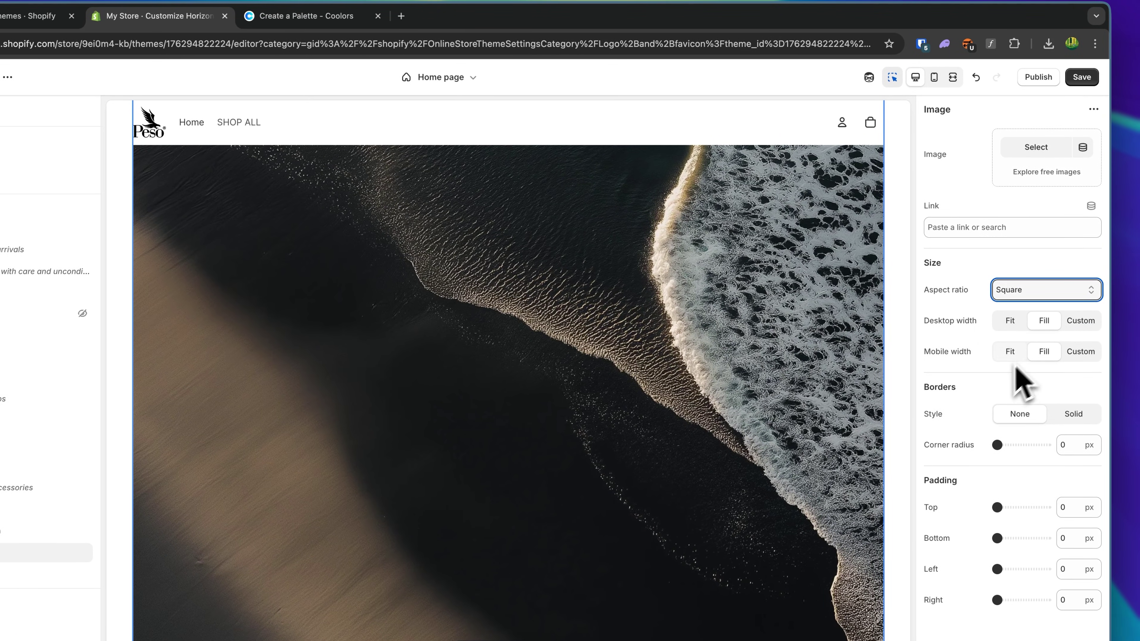
{"action": "left_click", "coordinate": [1015, 322]}
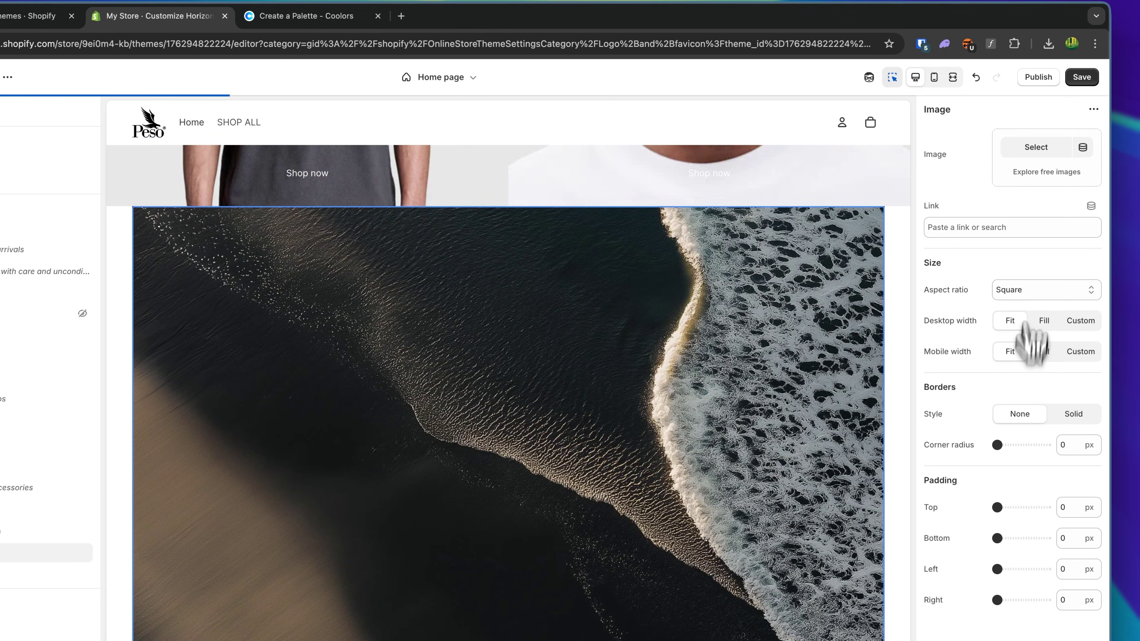
{"action": "left_click", "coordinate": [934, 77]}
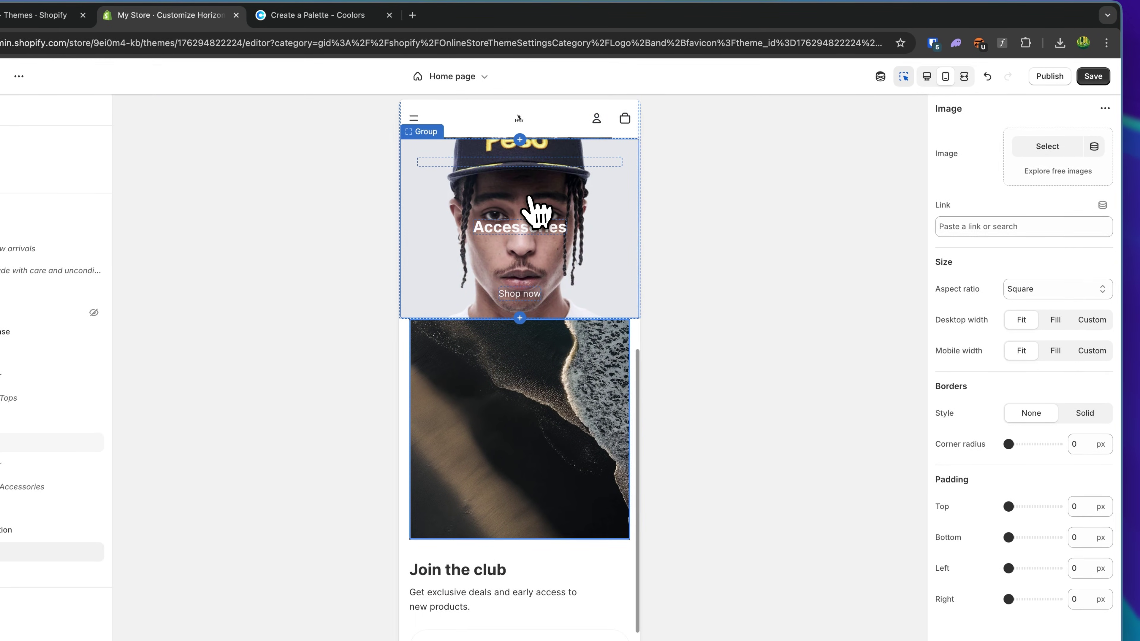
{"action": "left_click", "coordinate": [1092, 320]}
{"action": "left_click", "coordinate": [1032, 322]}
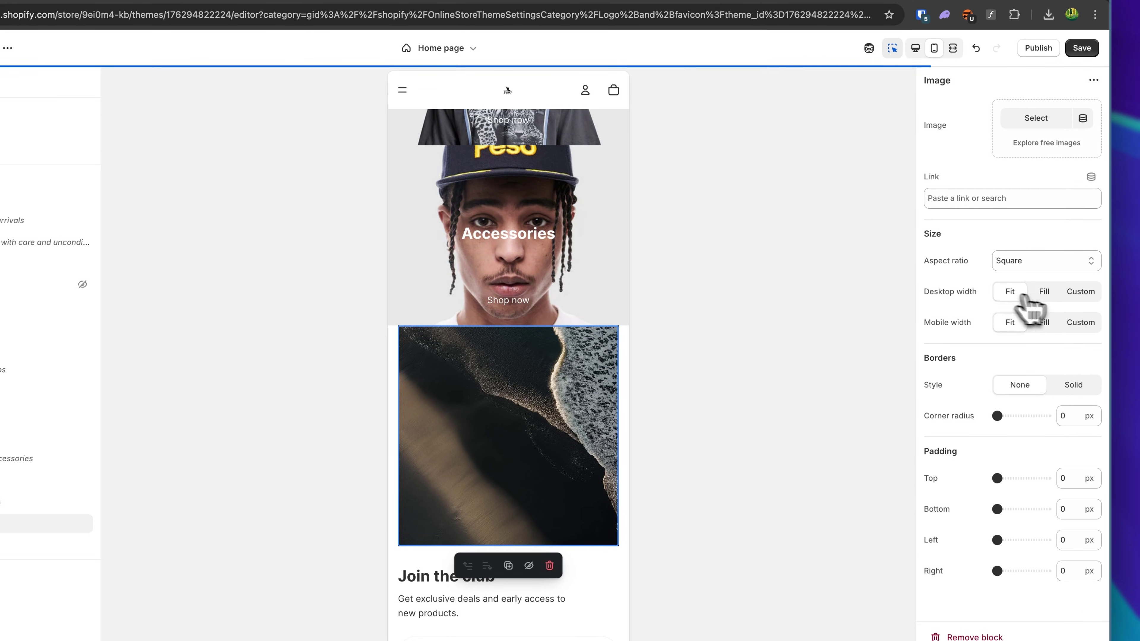
{"action": "left_click", "coordinate": [1046, 328]}
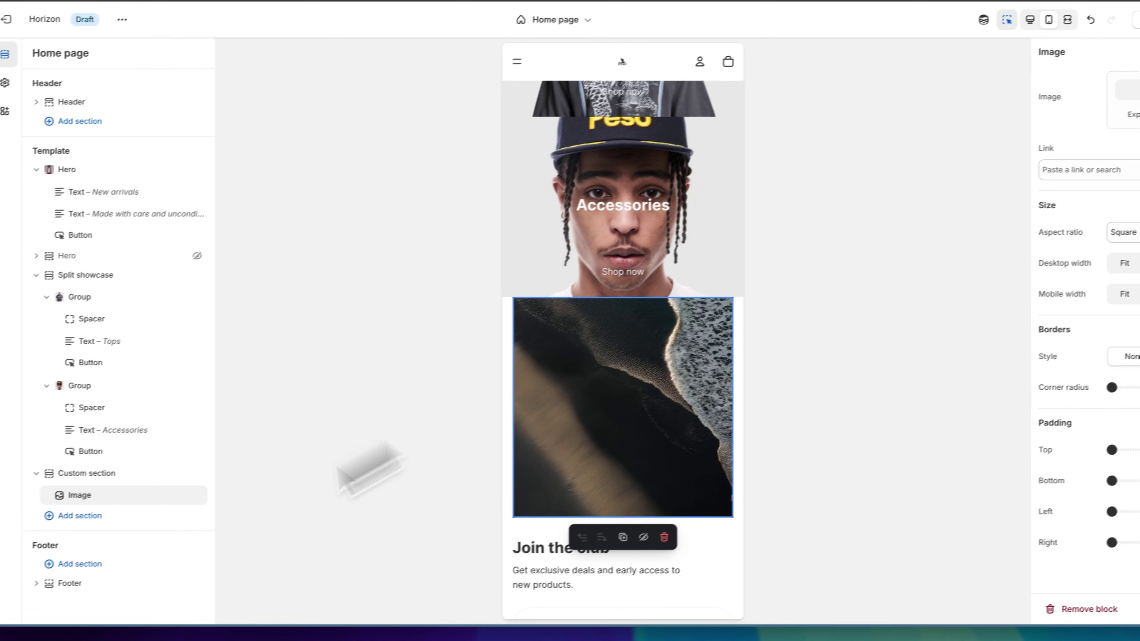
{"action": "mouse_move", "coordinate": [179, 495]}
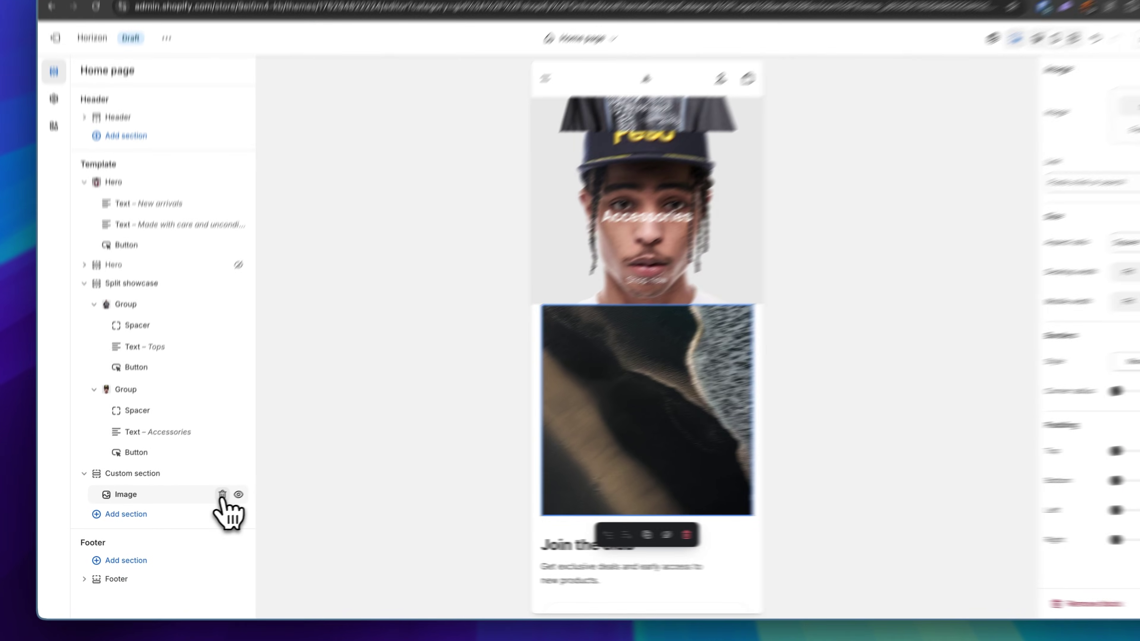
{"action": "left_click", "coordinate": [206, 500]}
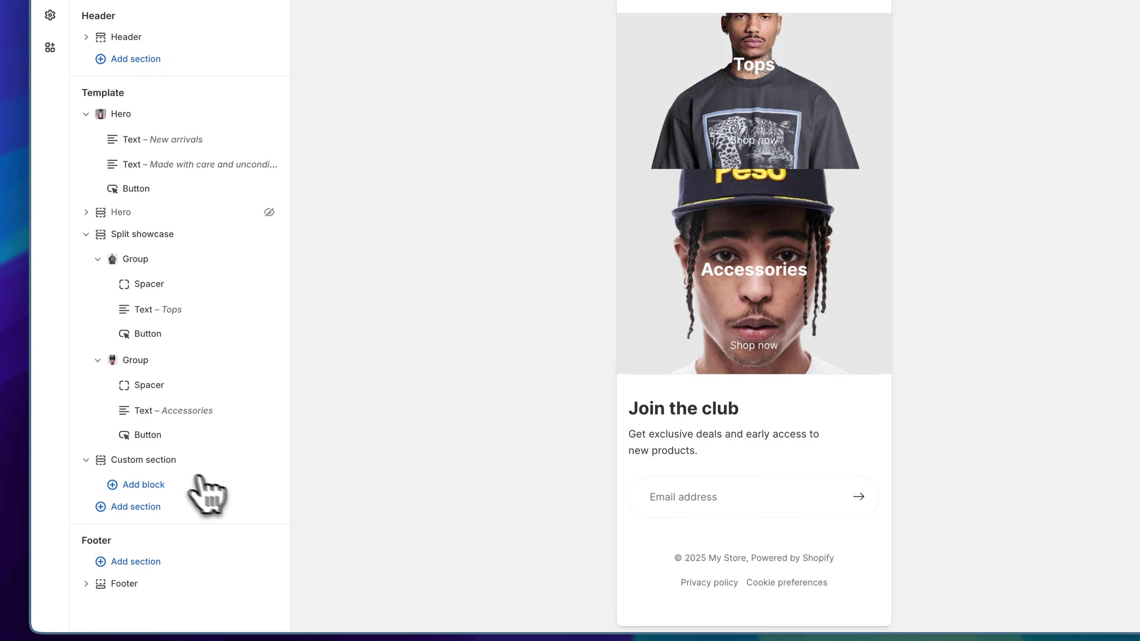
- Generate an AI block: "Generate me a section where the customers can view the top selling products of our store and see compelling info for the clothing"
{"action": "left_click", "coordinate": [166, 485]}
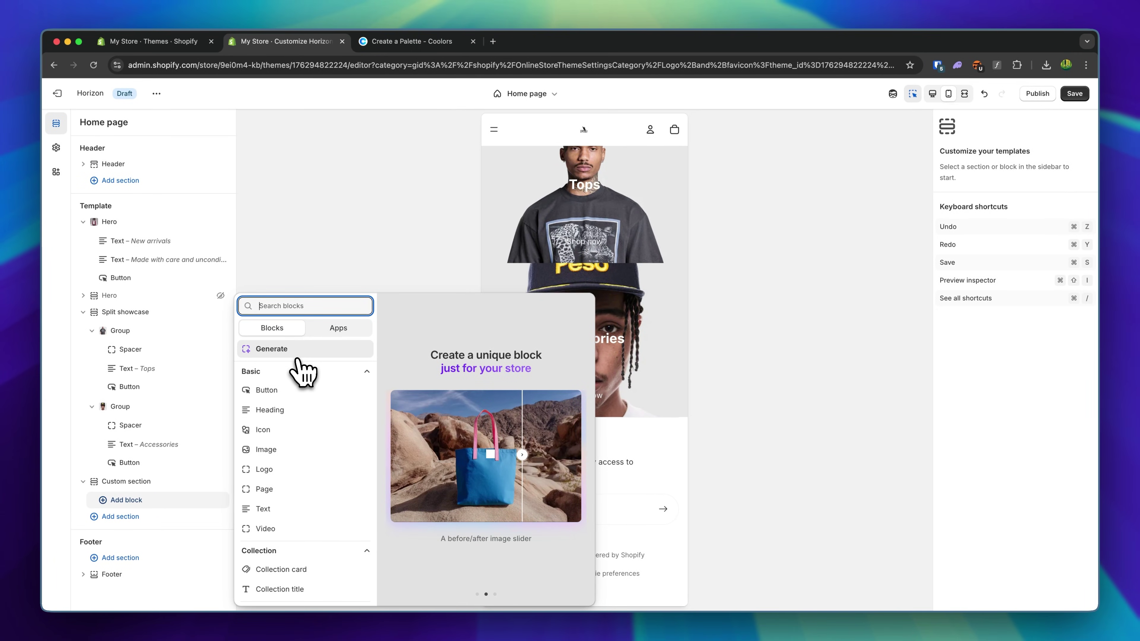
{"action": "left_click", "coordinate": [296, 355]}
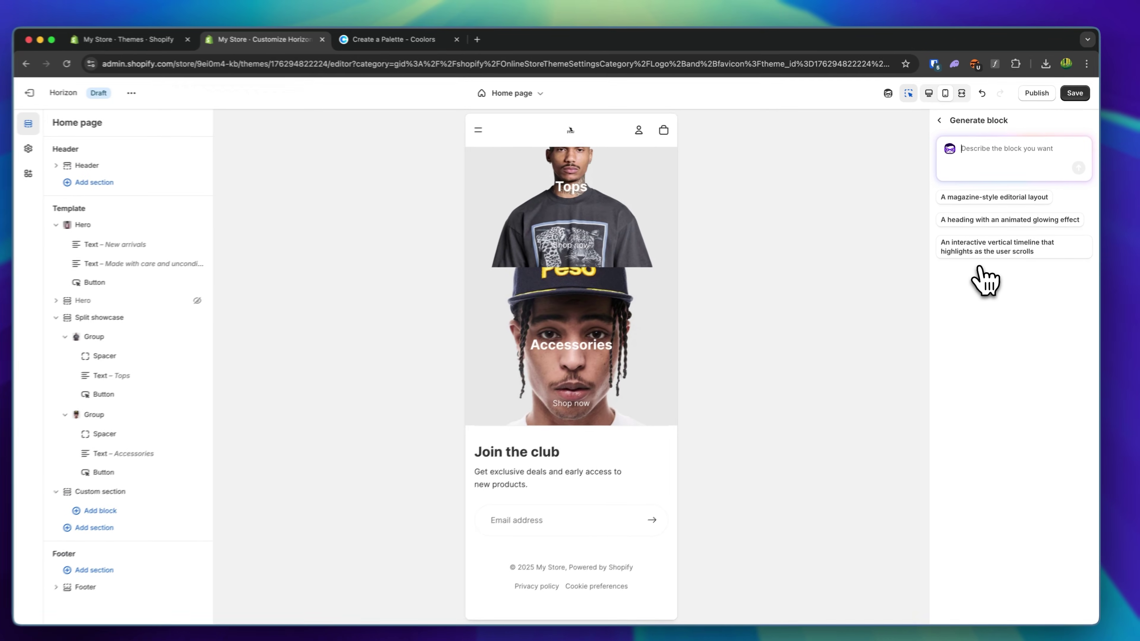
{"action": "type", "text": "G"}
{"action": "type", "text": "enerate me a section wh"}
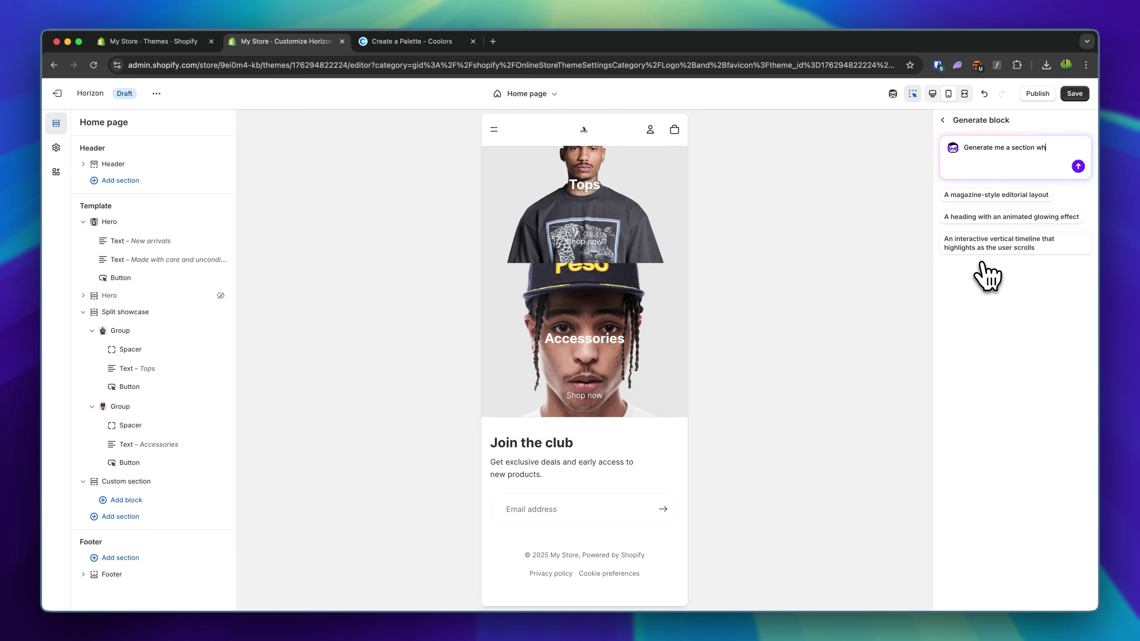
{"action": "type", "text": "ere the customers can view the top sell"}
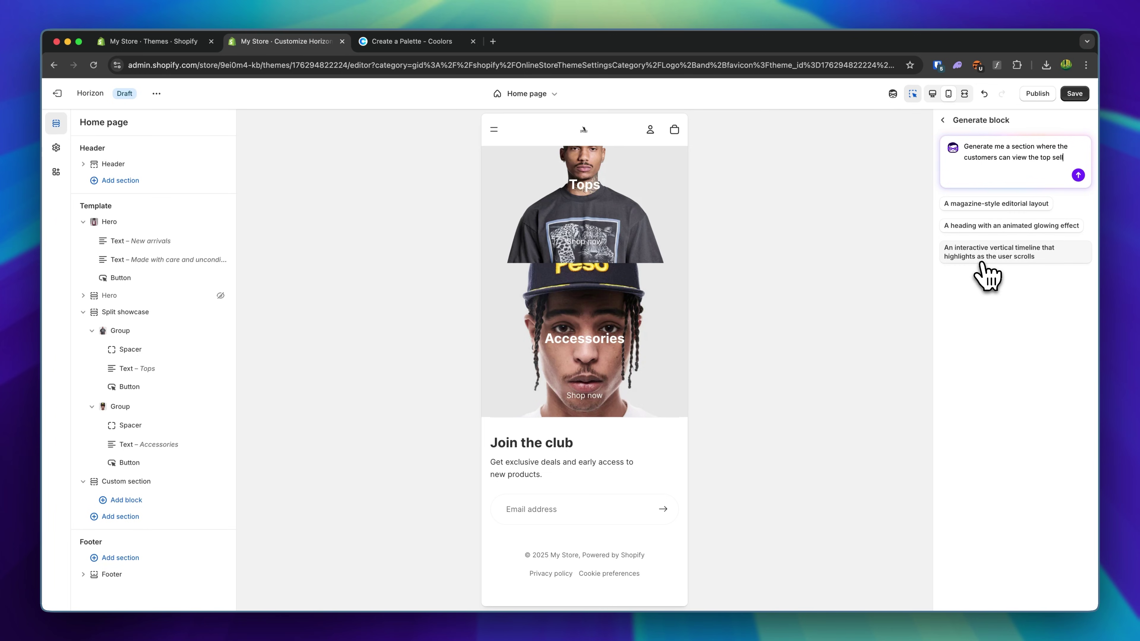
{"action": "type", "text": "ing products of our store and see compel"}
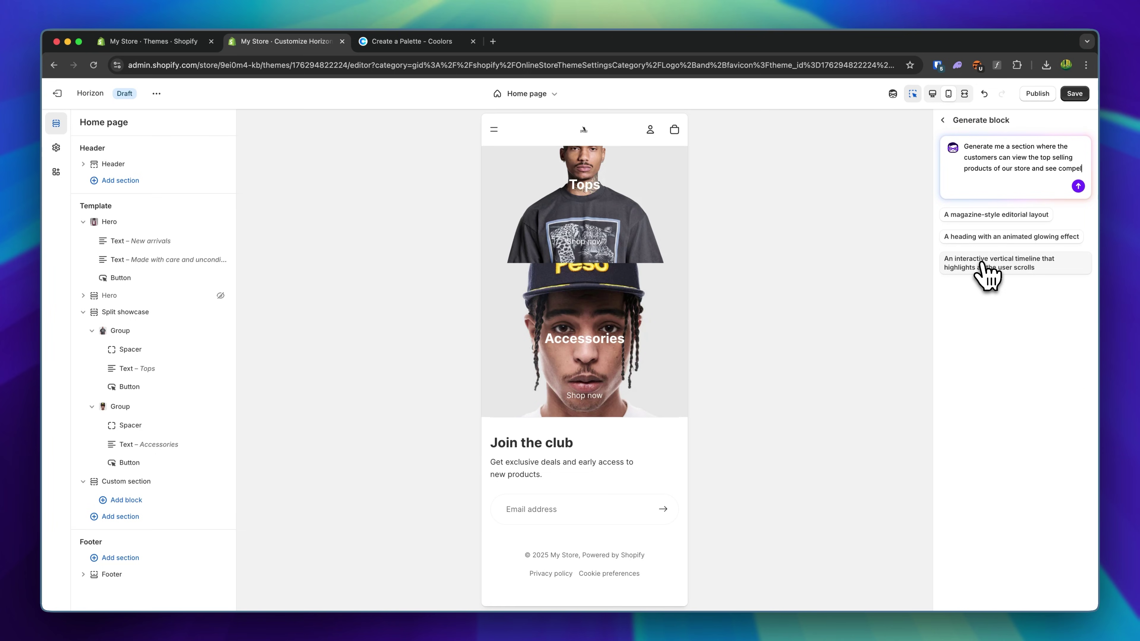
{"action": "type", "text": "ing info for the clothing"}
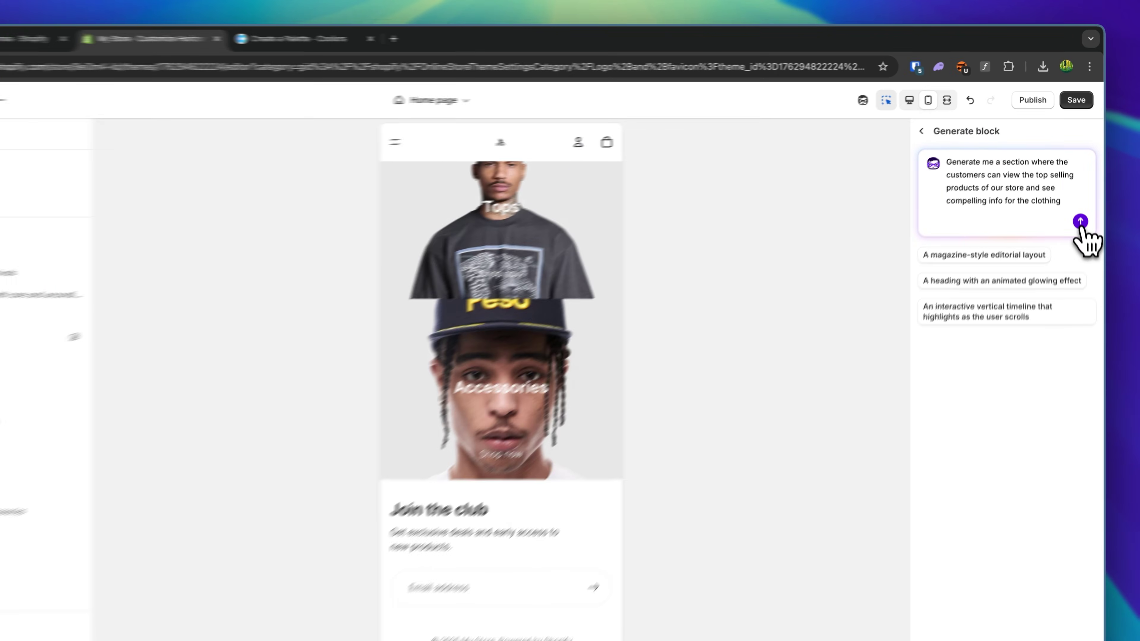
{"action": "left_click", "coordinate": [1077, 197]}
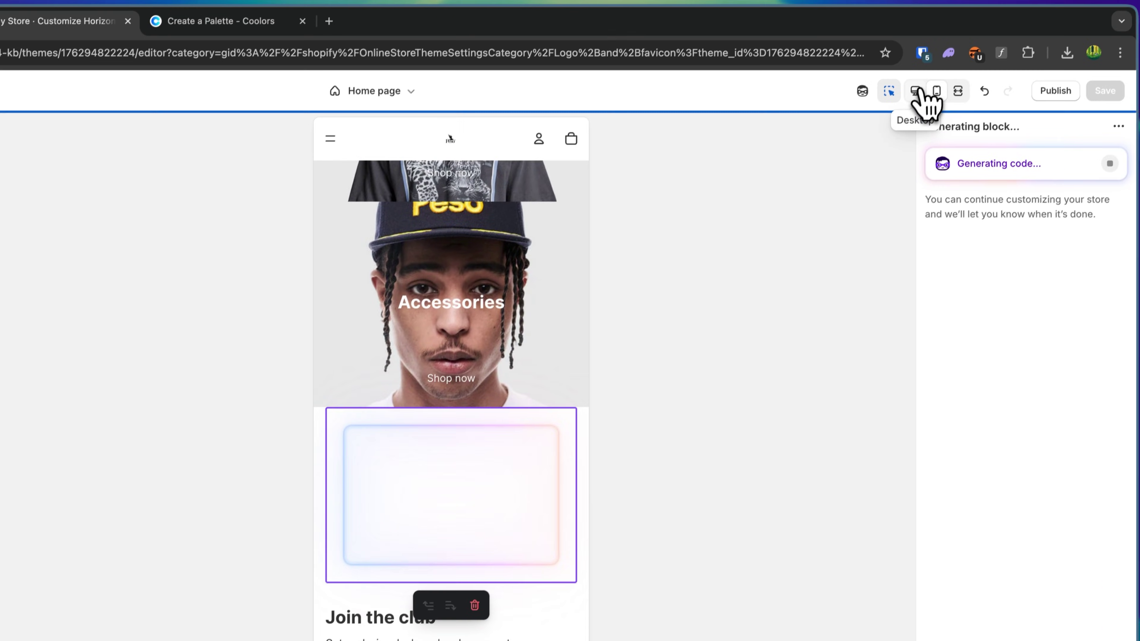
{"action": "left_click", "coordinate": [954, 7]}
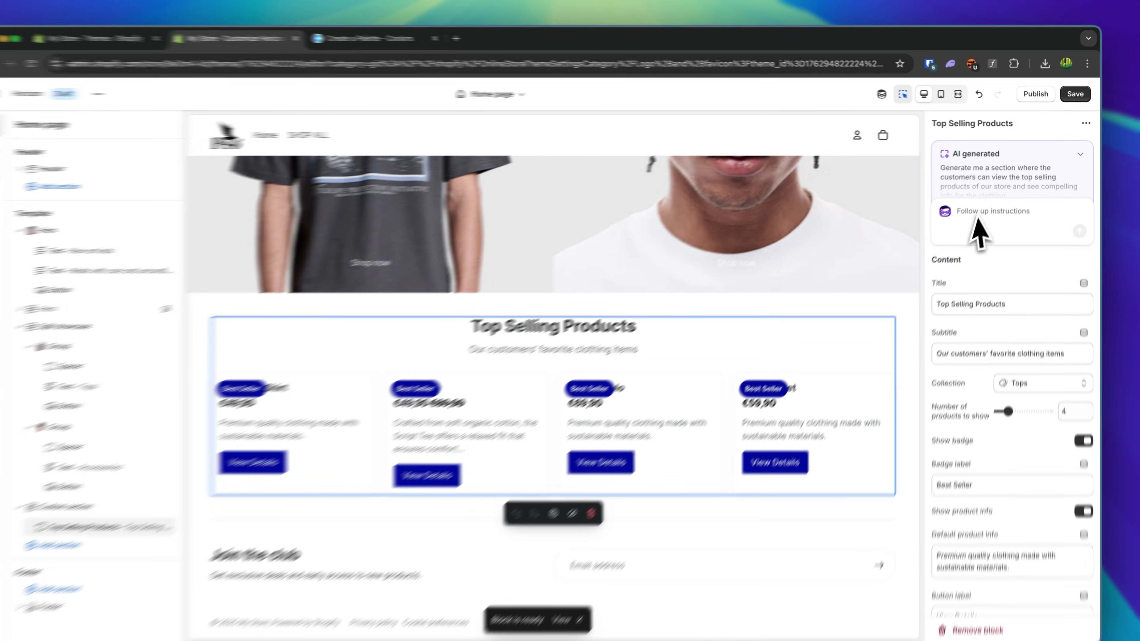
- Refine the Top Selling Products block with follow-up AI instructions to add the product images and change the colors for the overall store design
{"action": "left_click", "coordinate": [978, 207]}
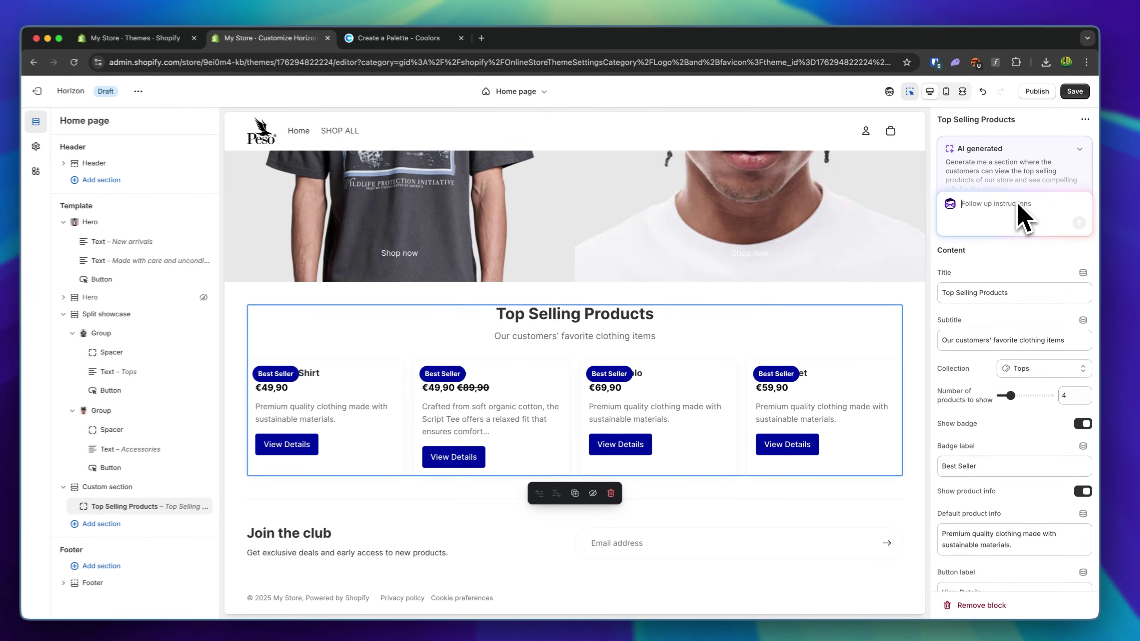
{"action": "type", "text": "add the images of the product"}
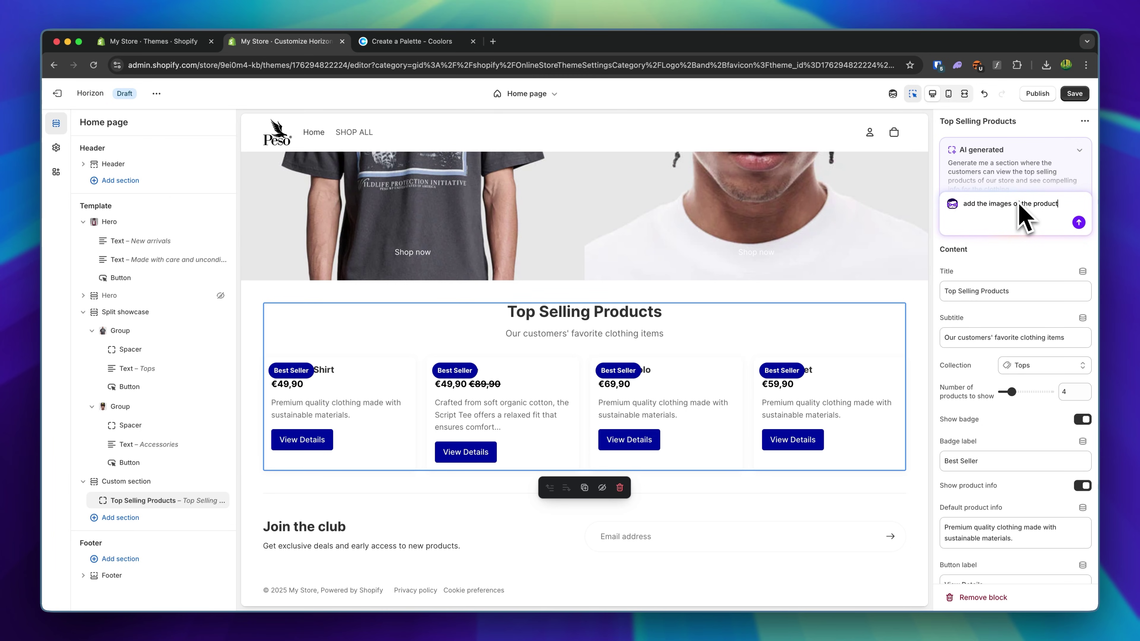
{"action": "type", "text": "hange"}
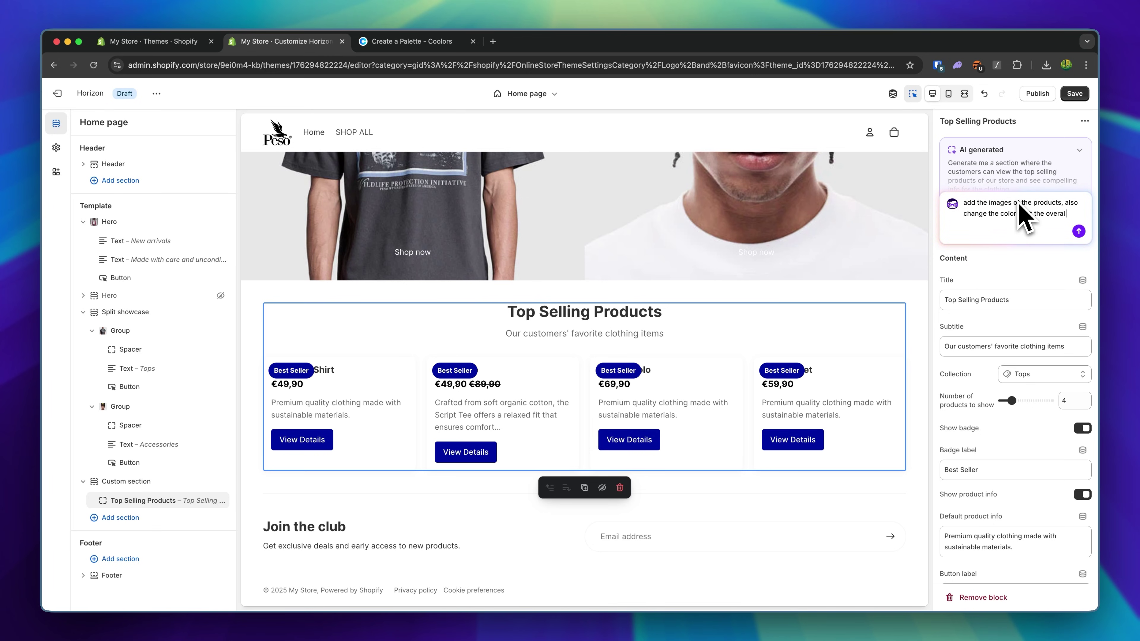
{"action": "type", "text": "re design, make the"}
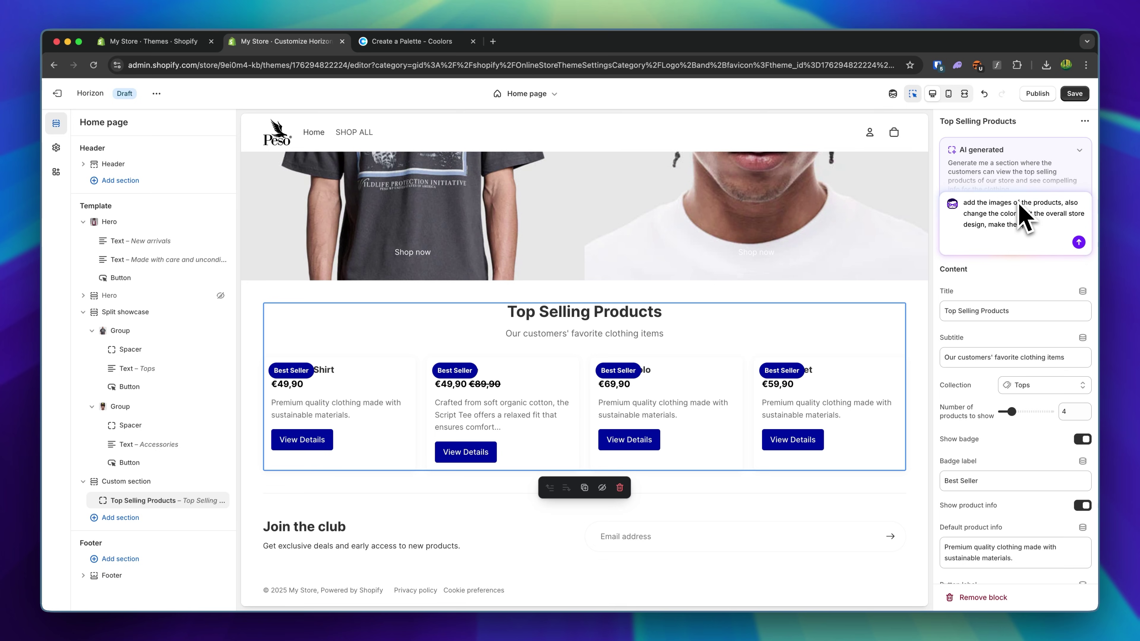
{"action": "key", "text": "Return"}
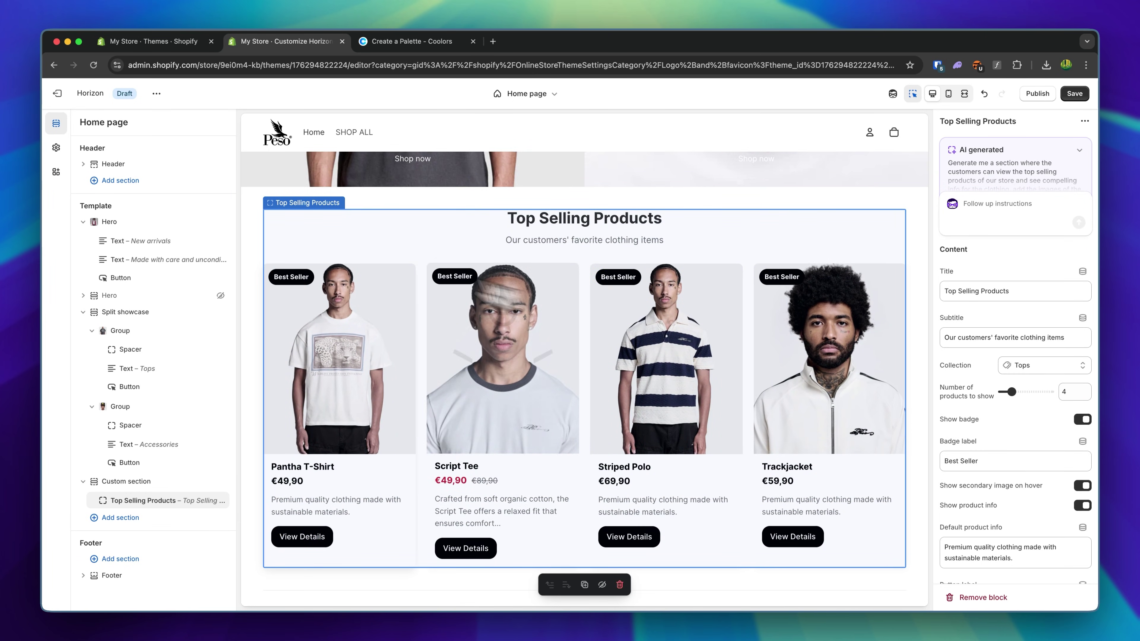
- Compare the Top Selling Products block in the mobile and desktop previews
{"action": "left_click", "coordinate": [950, 95]}
{"action": "scroll", "coordinate": [498, 287], "scroll_direction": "down", "scroll_amount": 5}
{"action": "scroll", "coordinate": [498, 287], "scroll_direction": "up", "scroll_amount": 5}
{"action": "left_click", "coordinate": [932, 95]}
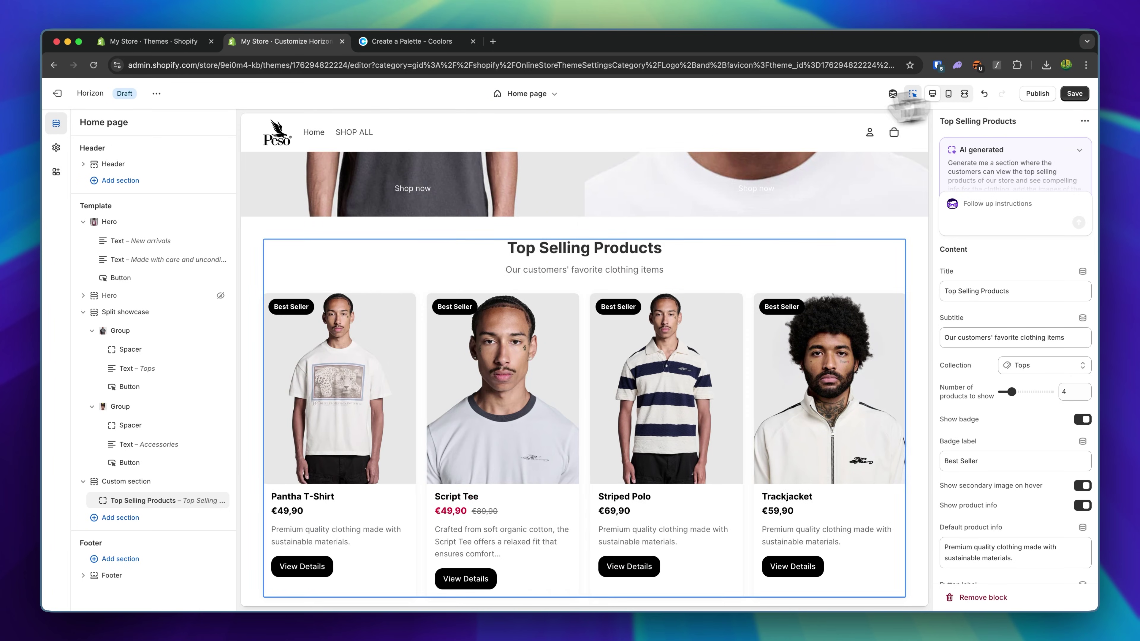
{"action": "scroll", "coordinate": [659, 394], "scroll_direction": "down", "scroll_amount": 2}
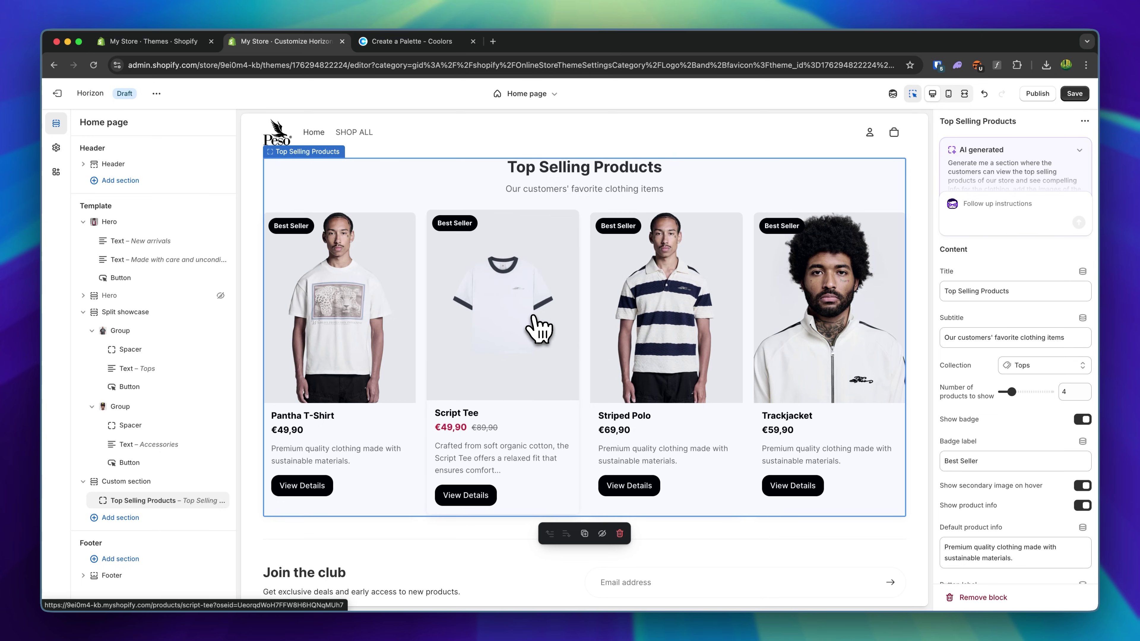
- Check the product pages that the Script Tee and Pantha T-Shirt cards link to, returning to the home page after each
{"action": "left_click", "coordinate": [539, 327]}
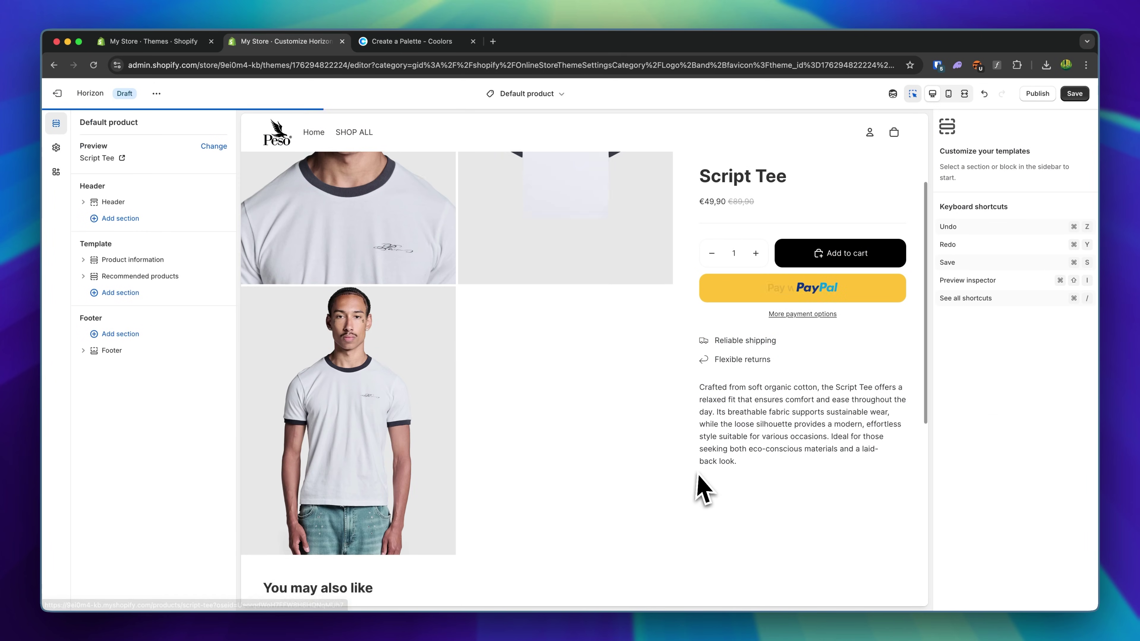
{"action": "scroll", "coordinate": [702, 489], "scroll_direction": "left", "scroll_amount": 5}
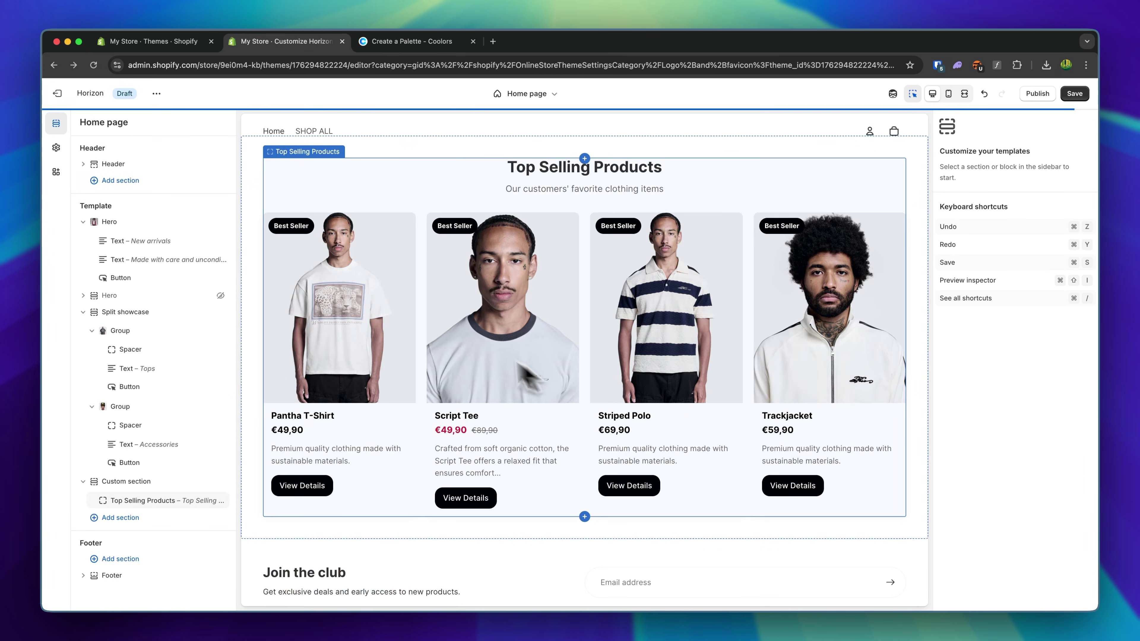
{"action": "left_click", "coordinate": [355, 342]}
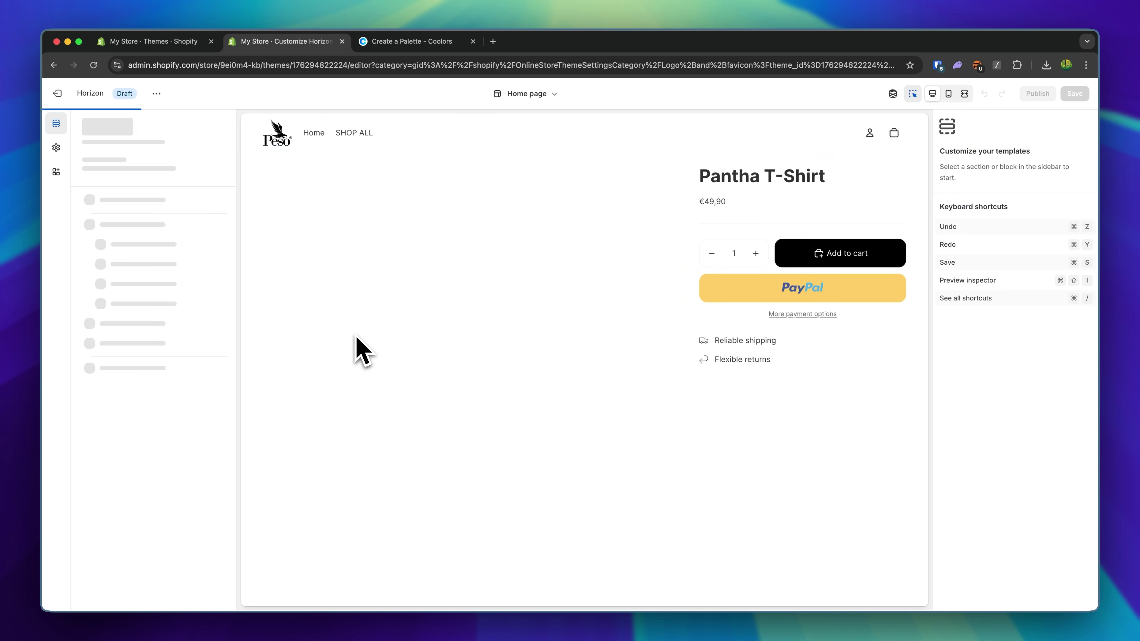
{"action": "scroll", "coordinate": [363, 350], "scroll_direction": "left", "scroll_amount": 5}
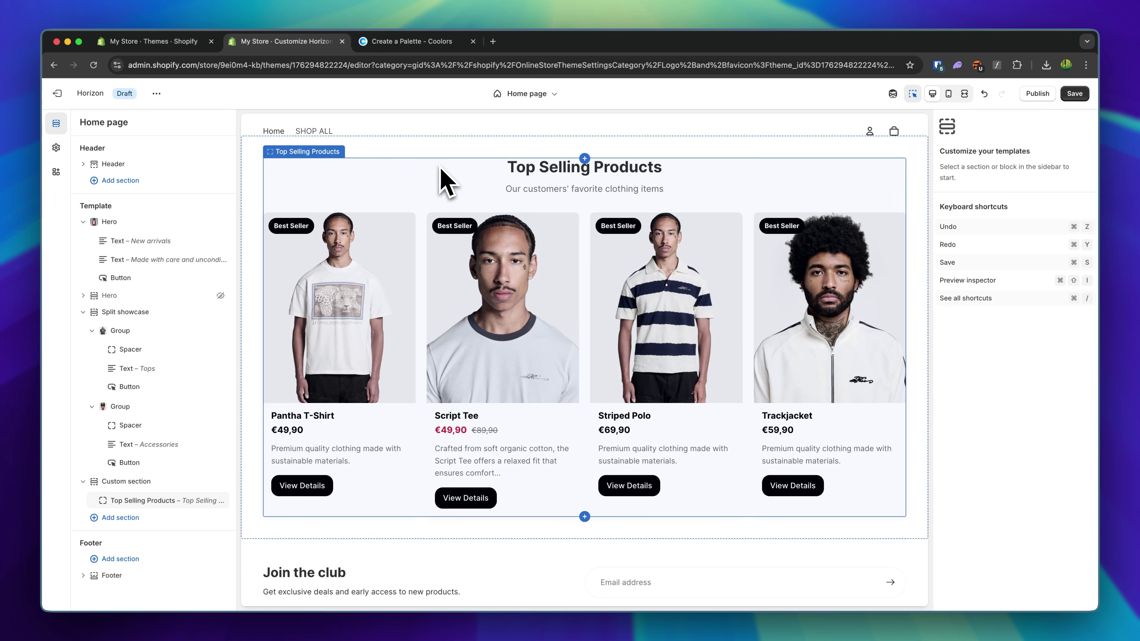
- Review the showcase and product sections in the preview and open the Top Selling Products block's settings at its title
{"action": "scroll", "coordinate": [444, 176], "scroll_direction": "up", "scroll_amount": 5}
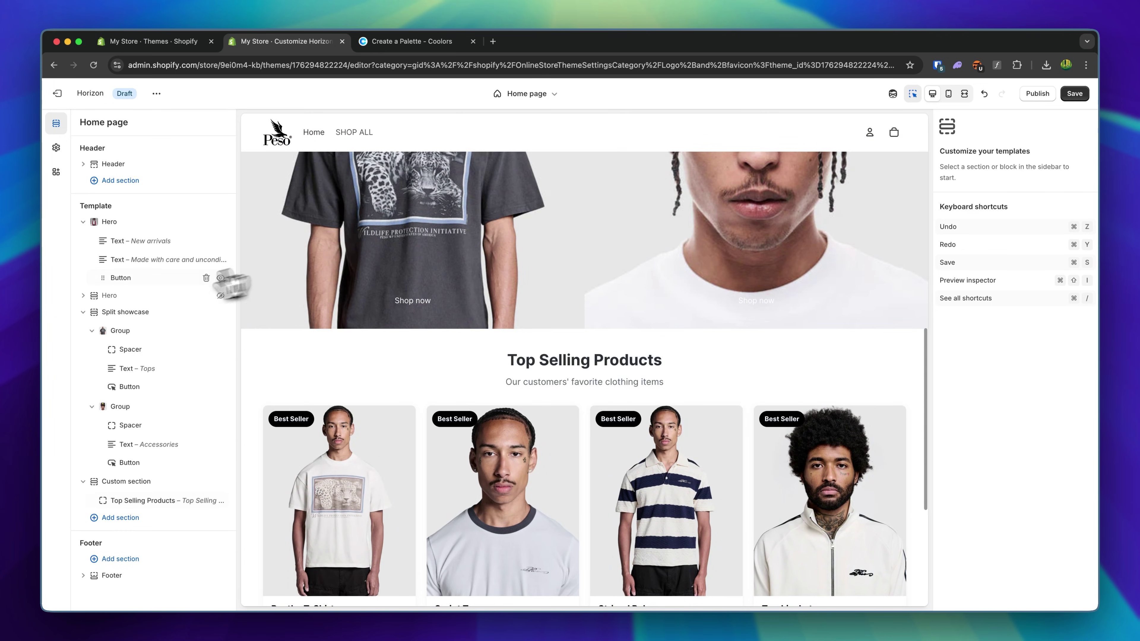
{"action": "left_click", "coordinate": [153, 287]}
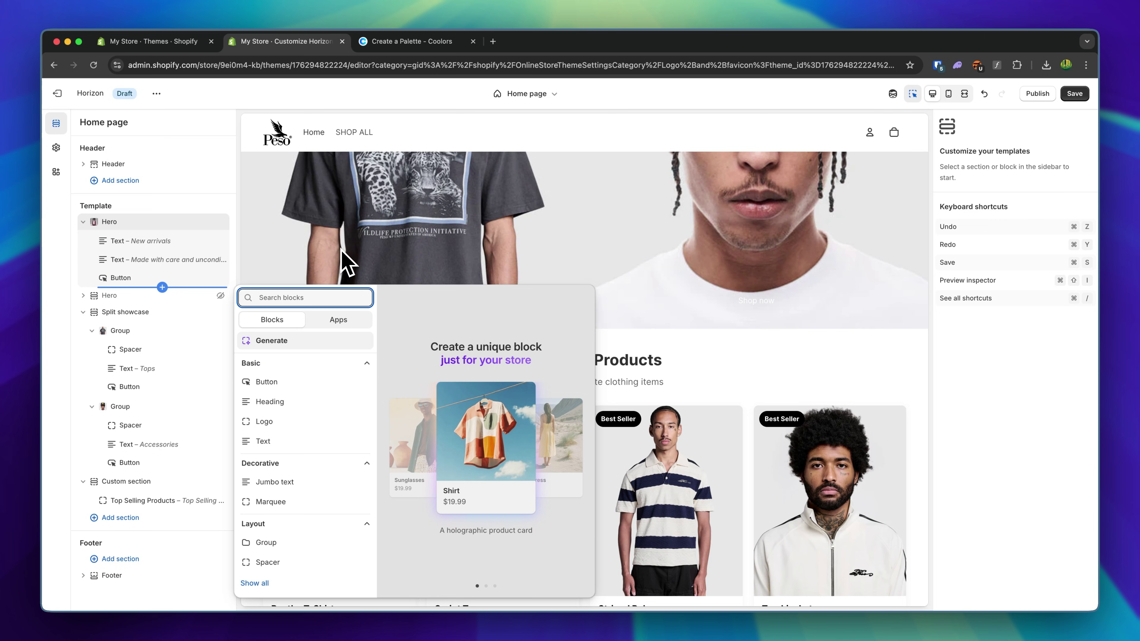
{"action": "left_click", "coordinate": [349, 262]}
{"action": "scroll", "coordinate": [579, 373], "scroll_direction": "down", "scroll_amount": 3}
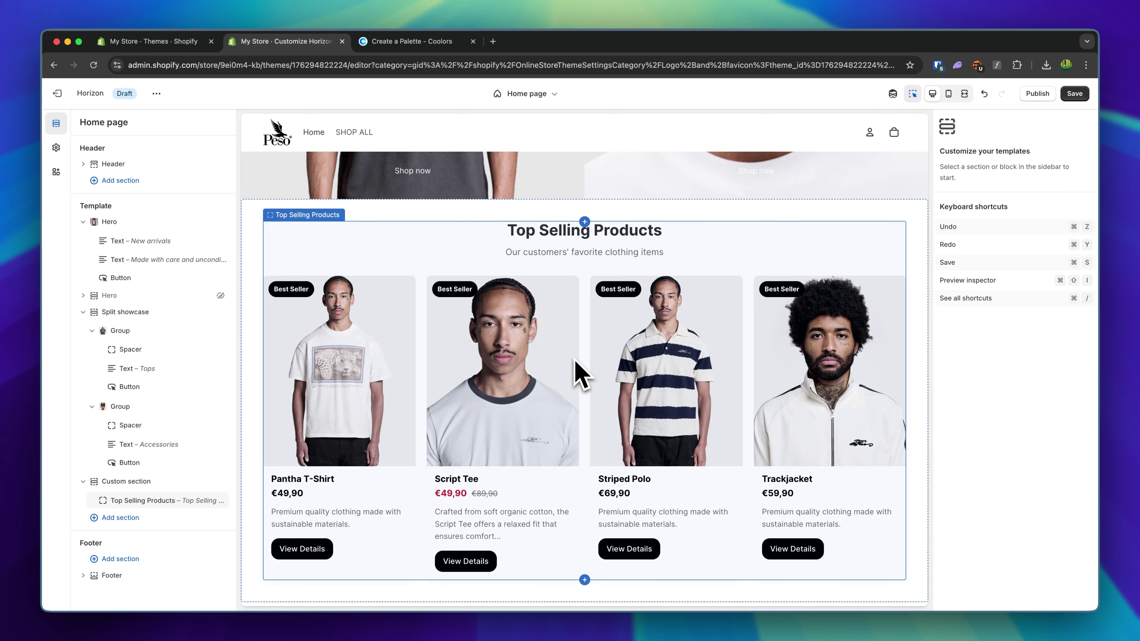
{"action": "left_click", "coordinate": [800, 256]}
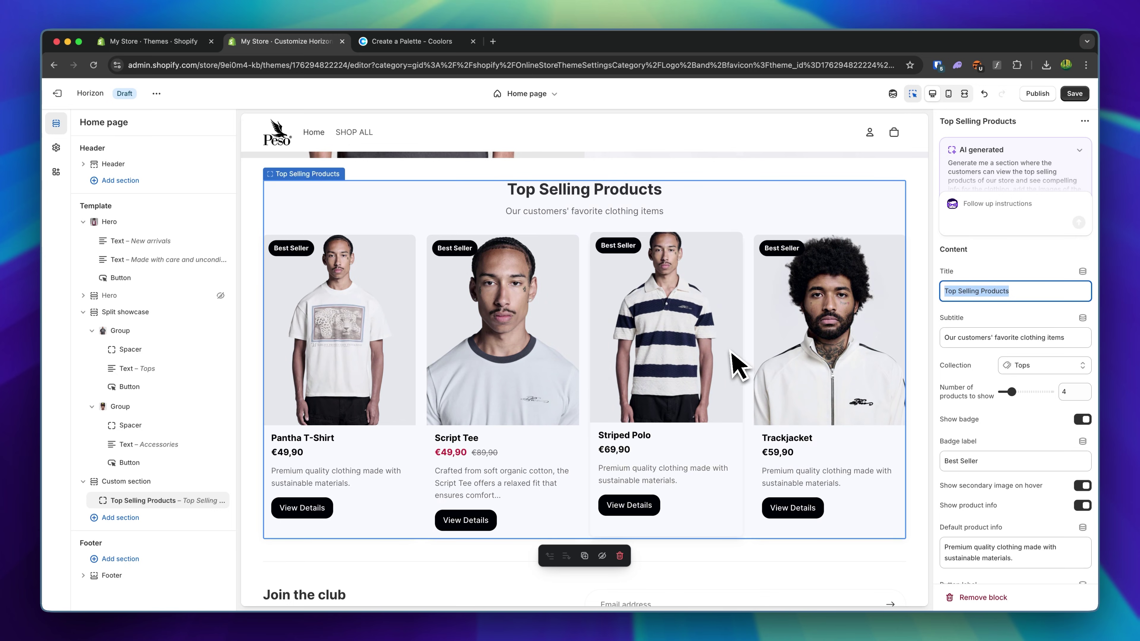
- Inspect the home page's lower part, opening the settings of the footer, its Join the club text group and the email signup
{"action": "left_click", "coordinate": [1015, 176]}
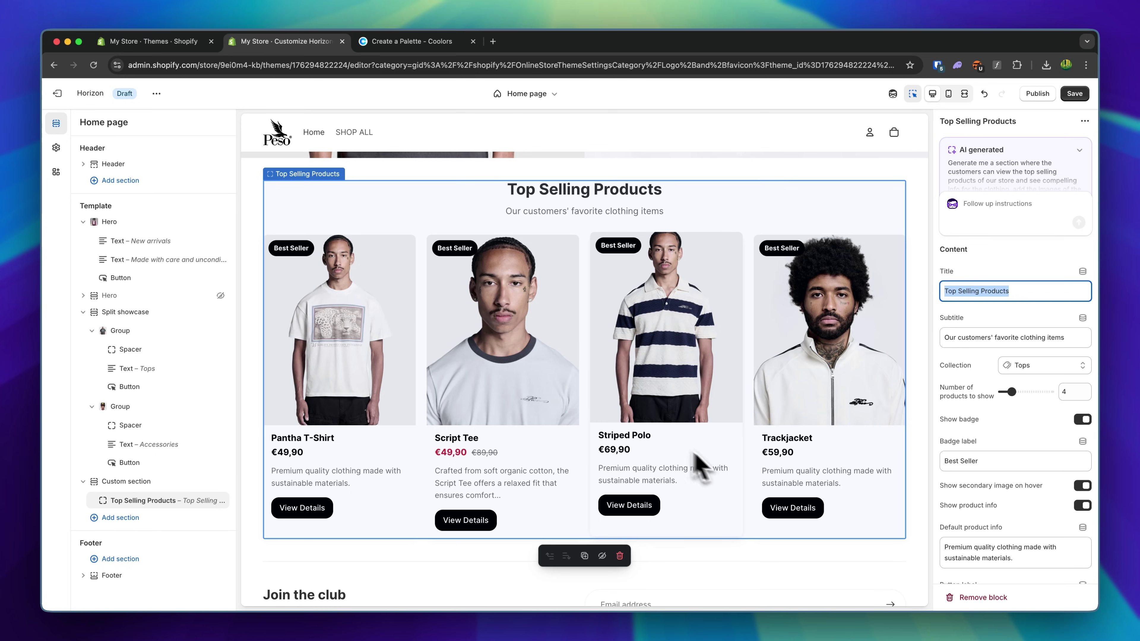
{"action": "scroll", "coordinate": [899, 444], "scroll_direction": "down", "scroll_amount": 2}
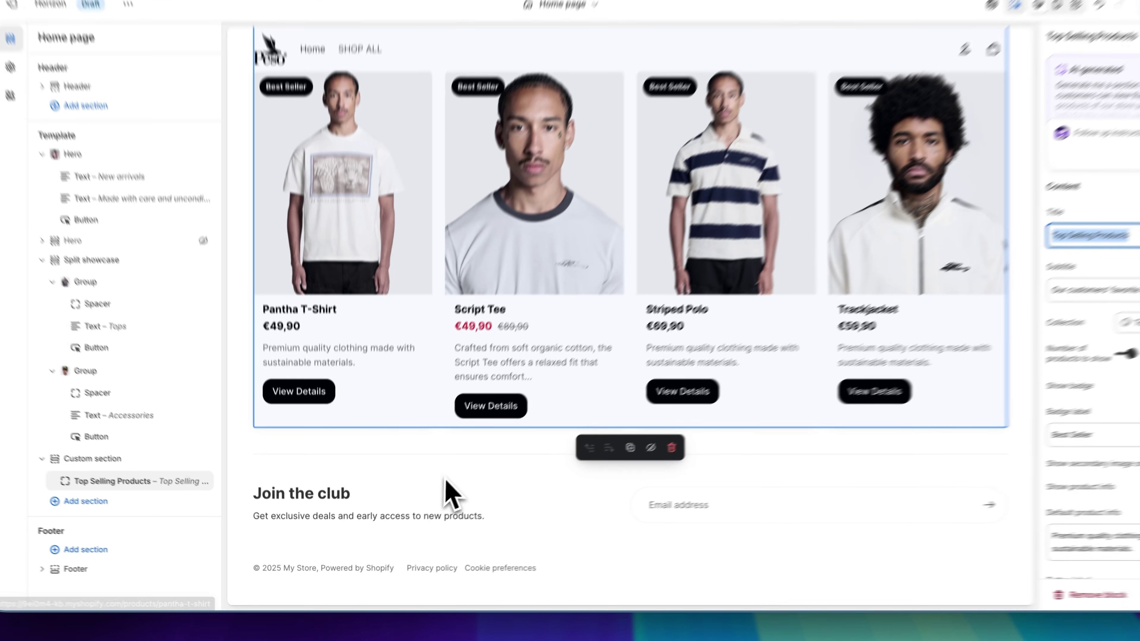
{"action": "left_click", "coordinate": [447, 480]}
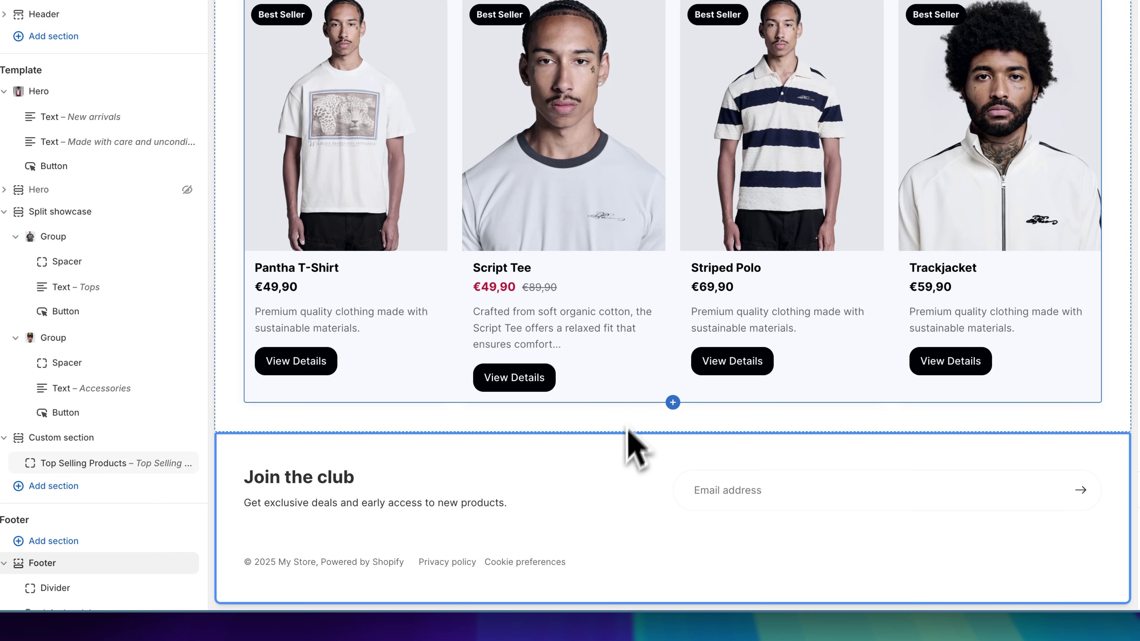
{"action": "left_click", "coordinate": [338, 506]}
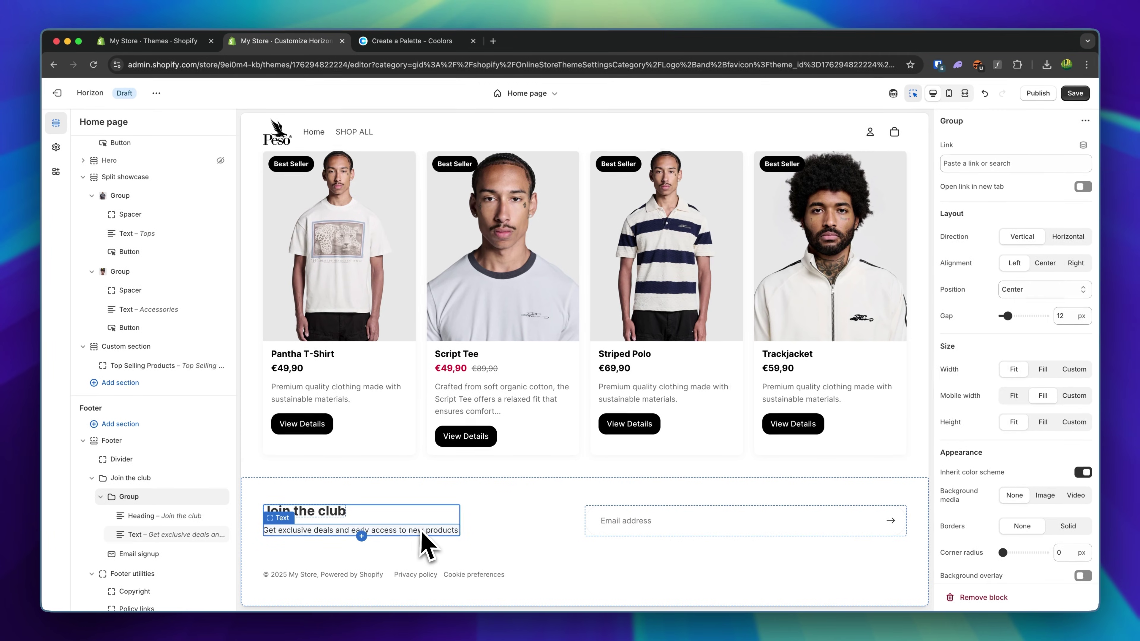
{"action": "left_click", "coordinate": [655, 521]}
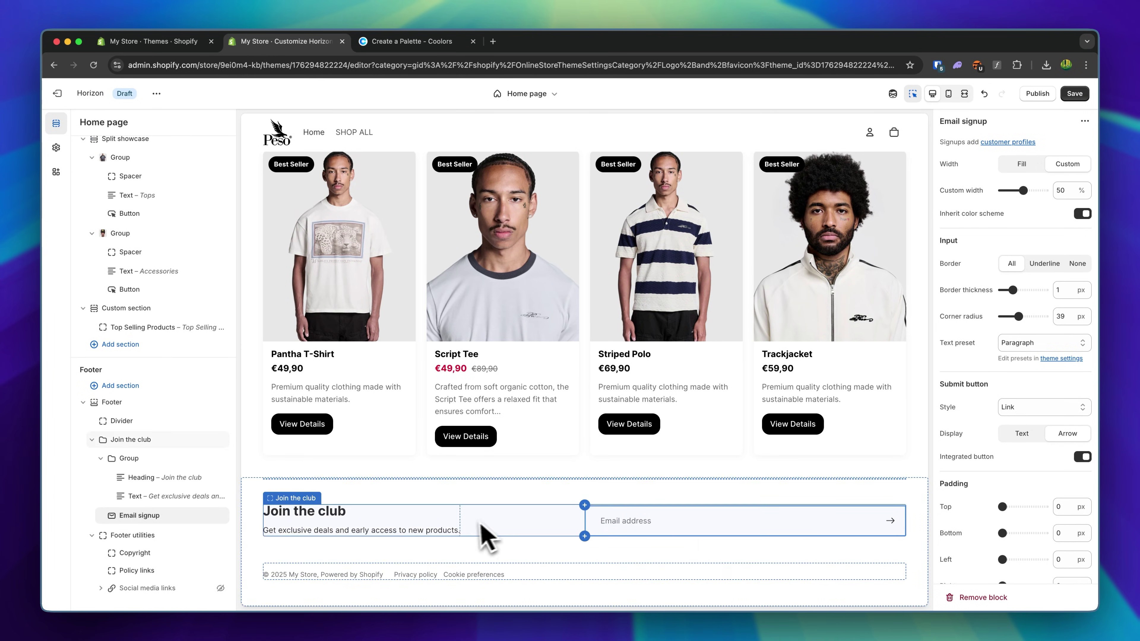
- Review the theme-wide button settings for primary buttons, secondary buttons and pills, and return to the home page's section list
{"action": "left_click", "coordinate": [55, 147]}
{"action": "scroll", "coordinate": [164, 406], "scroll_direction": "down", "scroll_amount": 3}
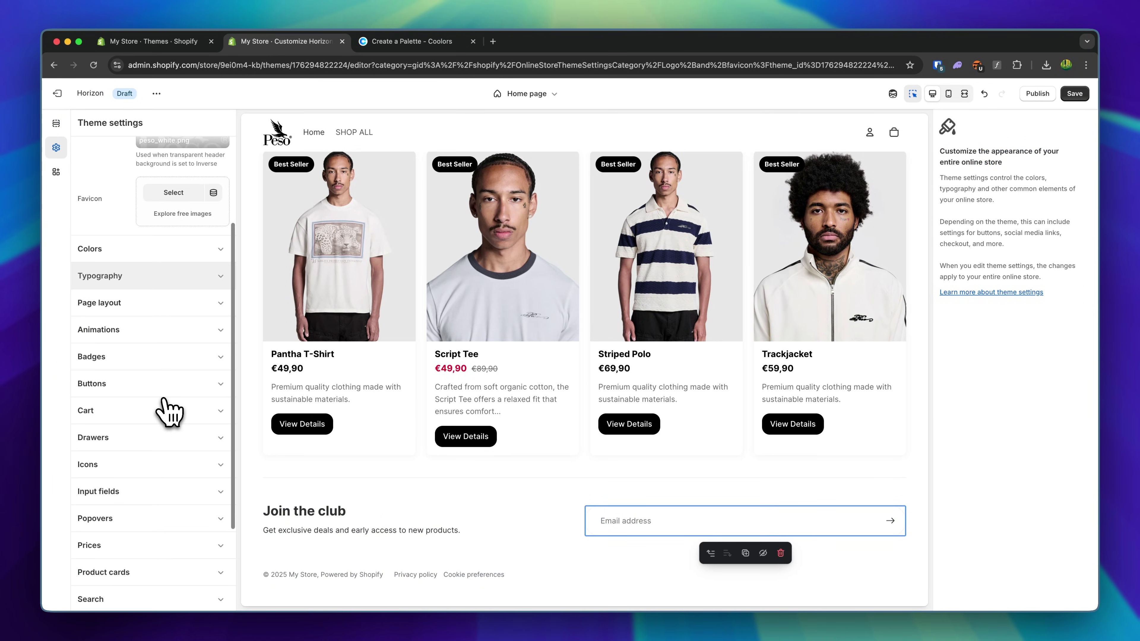
{"action": "left_click", "coordinate": [145, 389]}
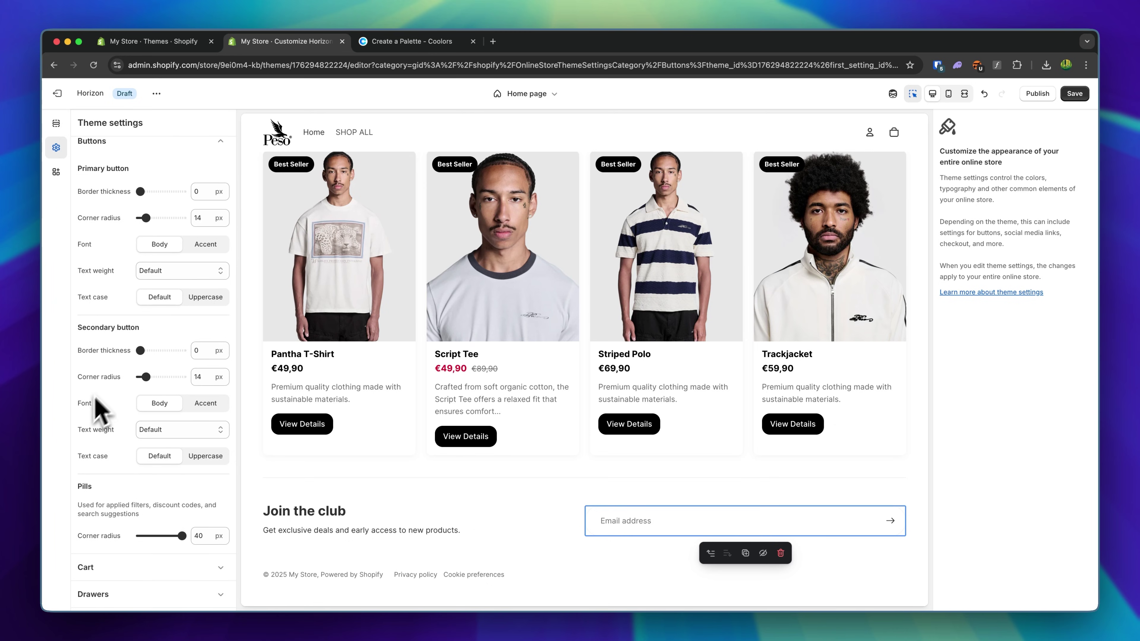
{"action": "scroll", "coordinate": [153, 323], "scroll_direction": "up", "scroll_amount": 4}
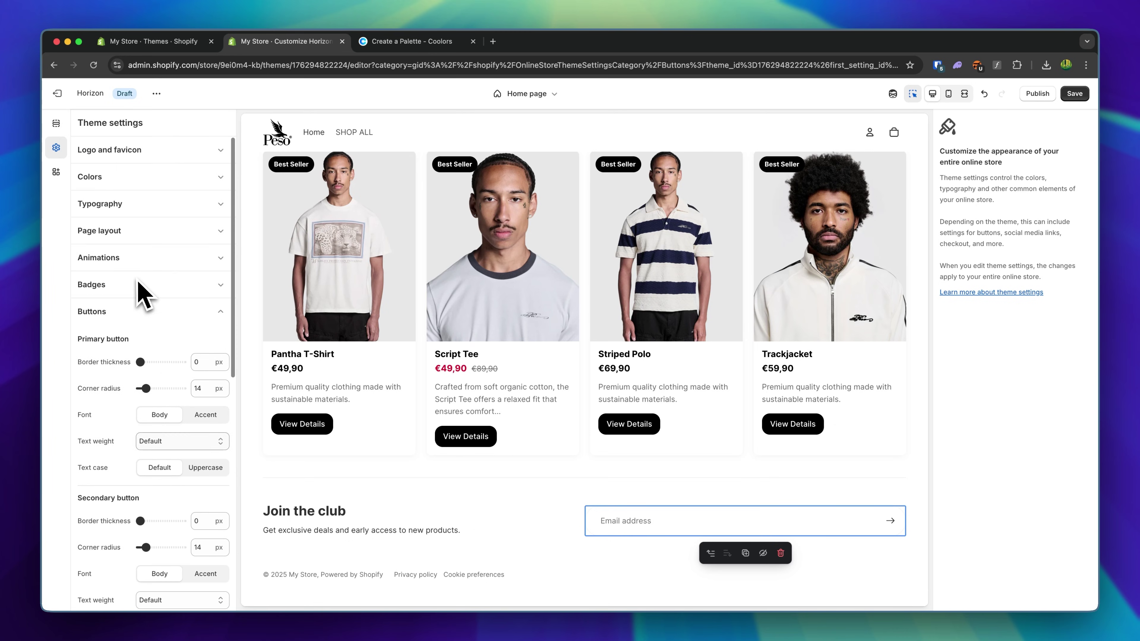
{"action": "left_click", "coordinate": [203, 311]}
{"action": "left_click", "coordinate": [56, 122]}
- Add a Menu block to the footer between the divider and the Join the club group
{"action": "left_click", "coordinate": [657, 476]}
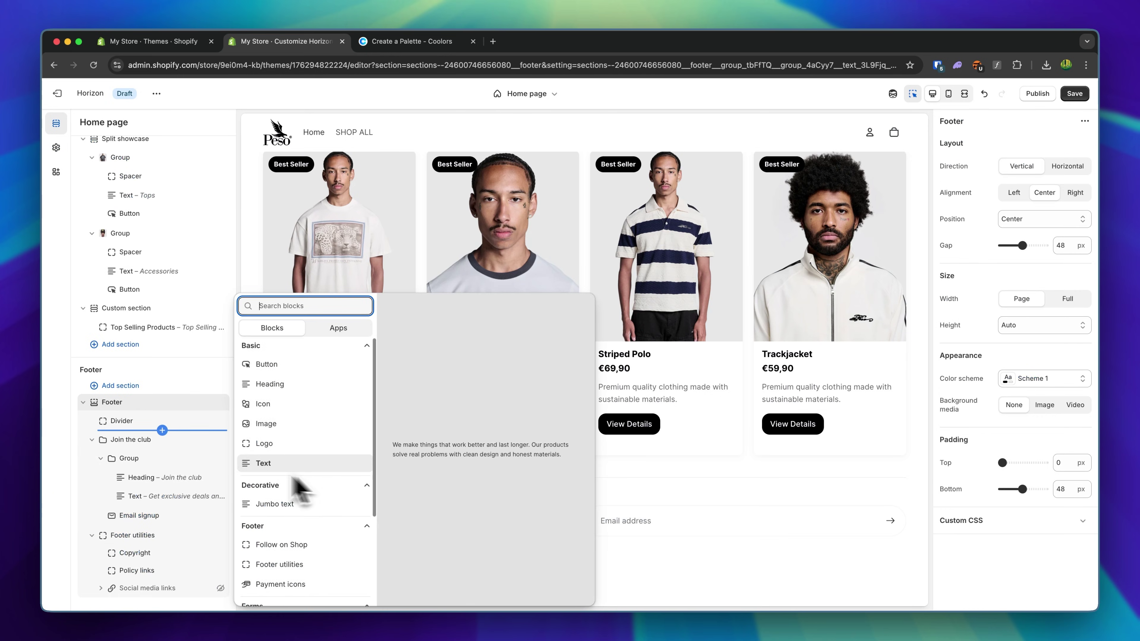
{"action": "scroll", "coordinate": [300, 484], "scroll_direction": "down", "scroll_amount": 4}
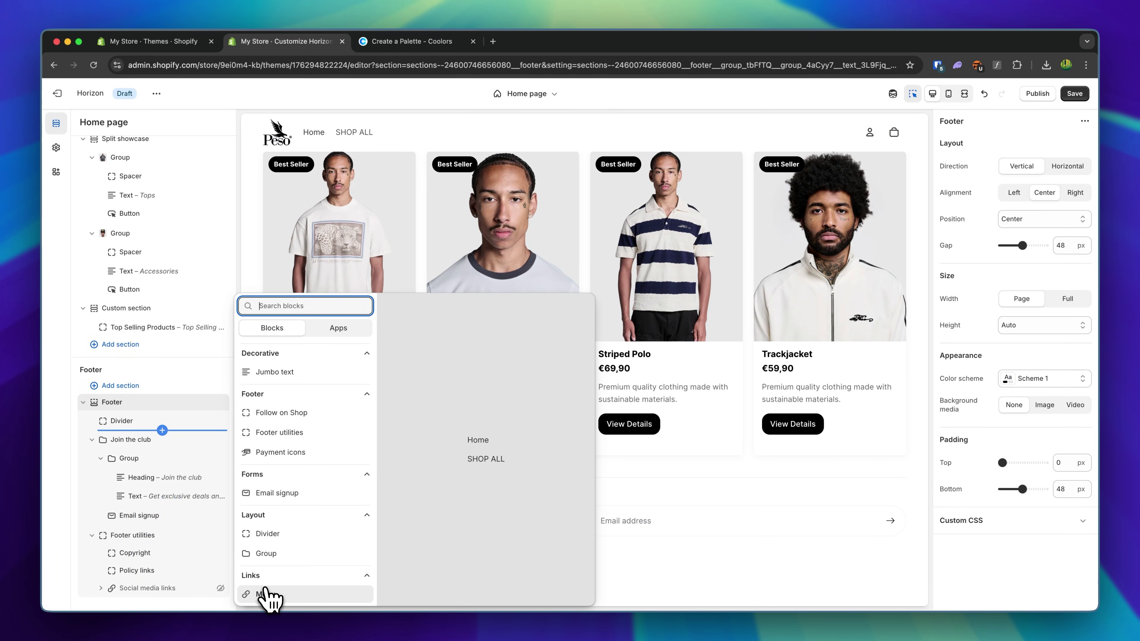
{"action": "key", "text": "Escape"}
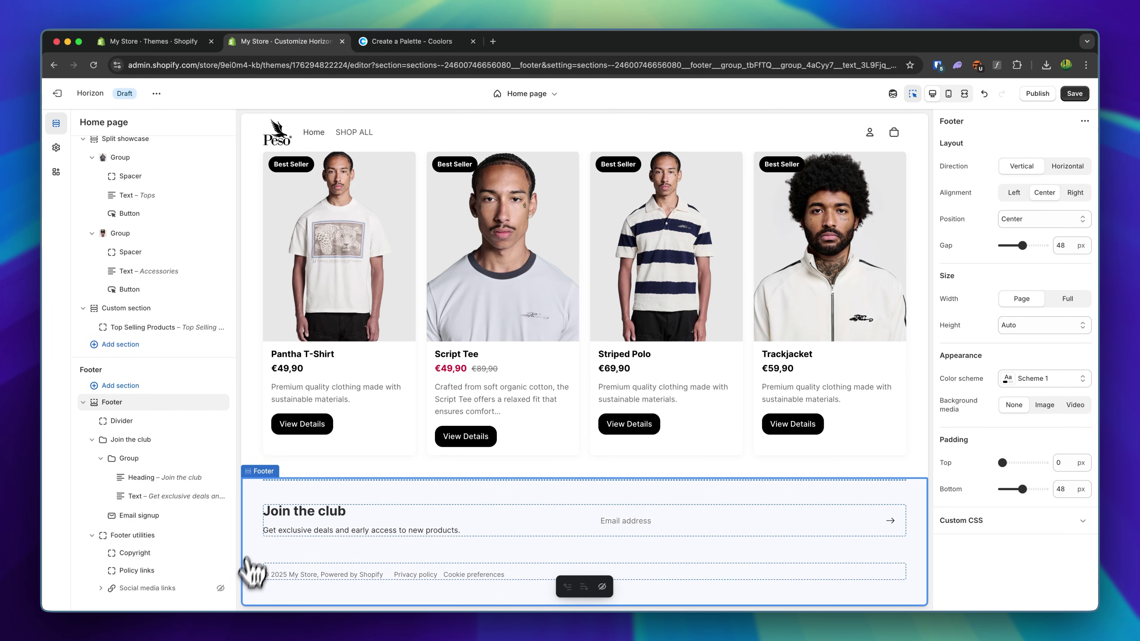
{"action": "scroll", "coordinate": [344, 527], "scroll_direction": "down", "scroll_amount": 2}
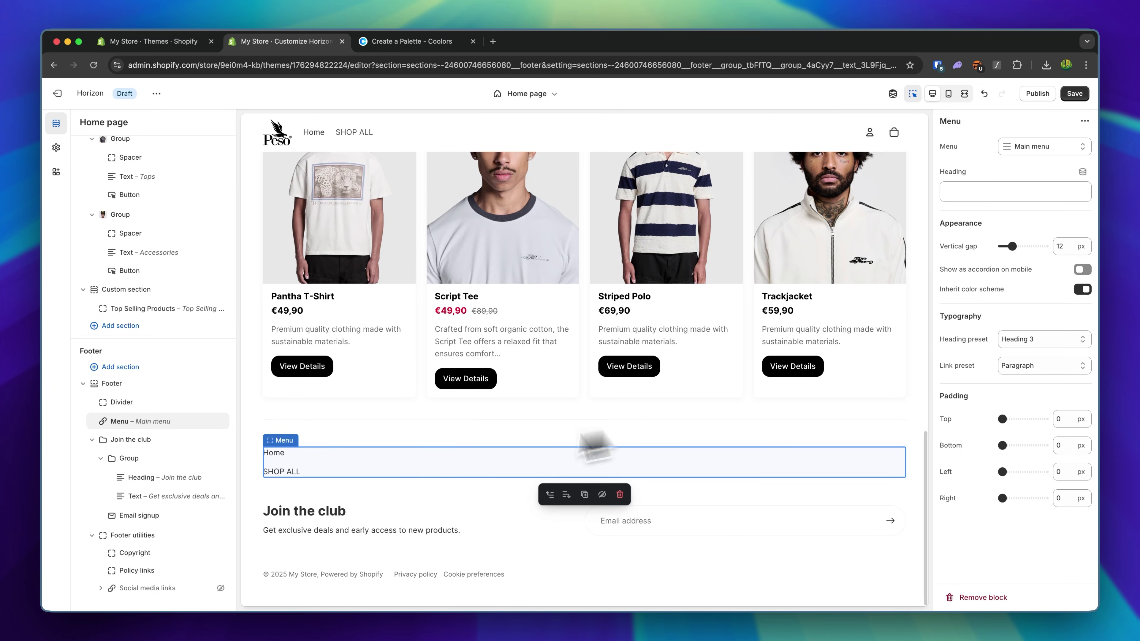
- Assign the Footer menu to the footer's Menu block and move the block below the Join the club group
{"action": "left_click", "coordinate": [1055, 148]}
{"action": "left_click", "coordinate": [999, 172]}
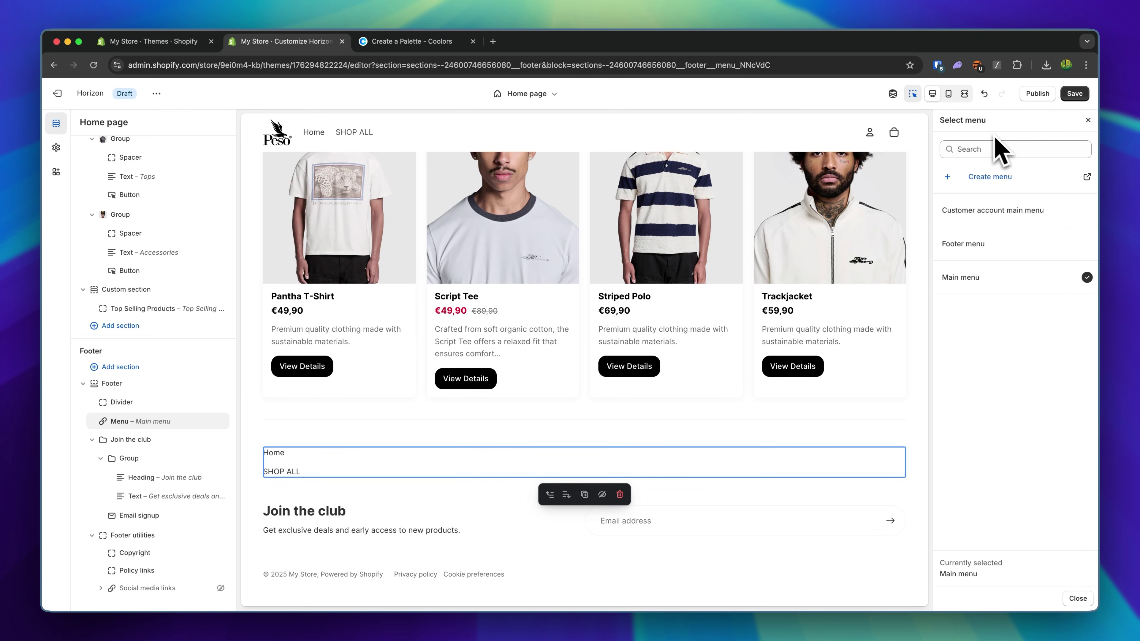
{"action": "left_click", "coordinate": [1013, 248]}
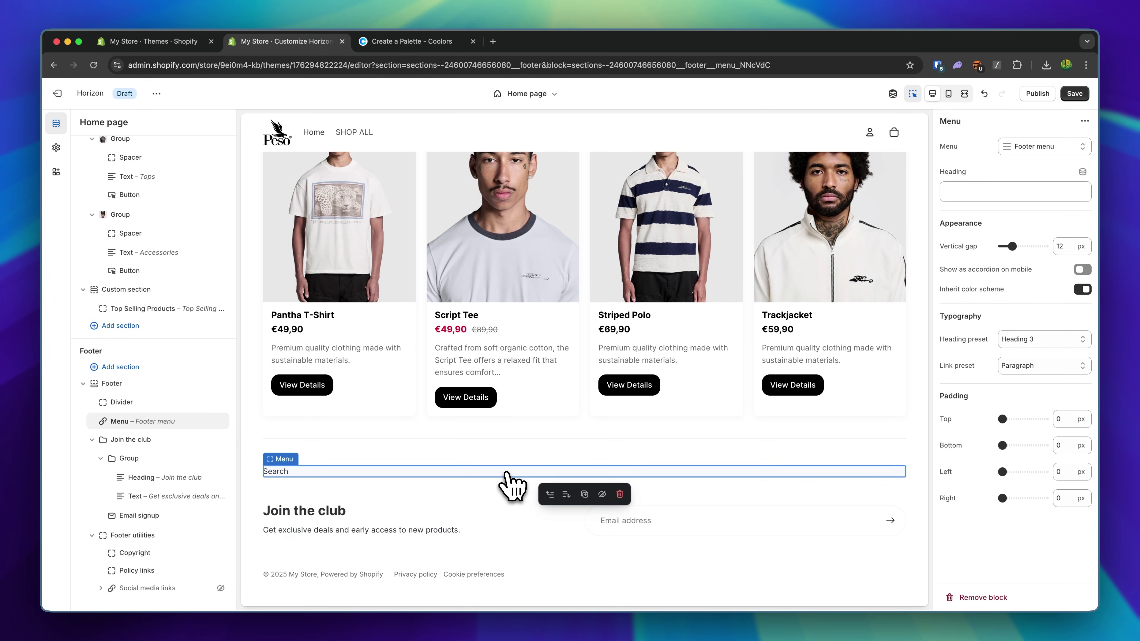
{"action": "left_click_drag", "start_coordinate": [107, 430], "coordinate": [102, 516]}
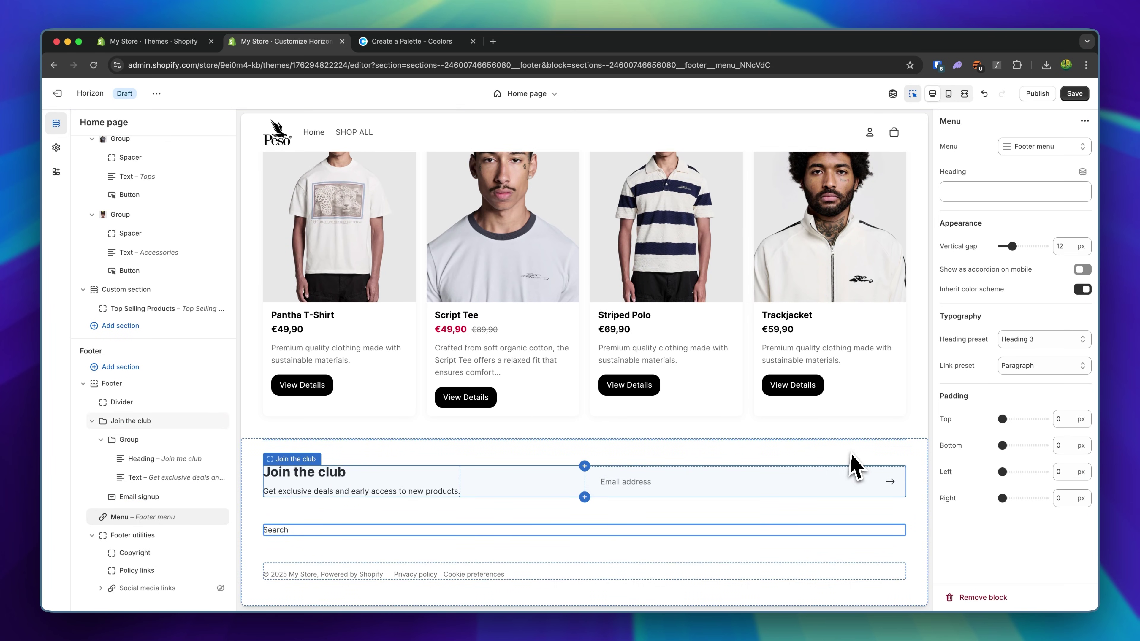
- Save the theme changes and review the home page in the mobile preview
{"action": "left_click", "coordinate": [727, 454]}
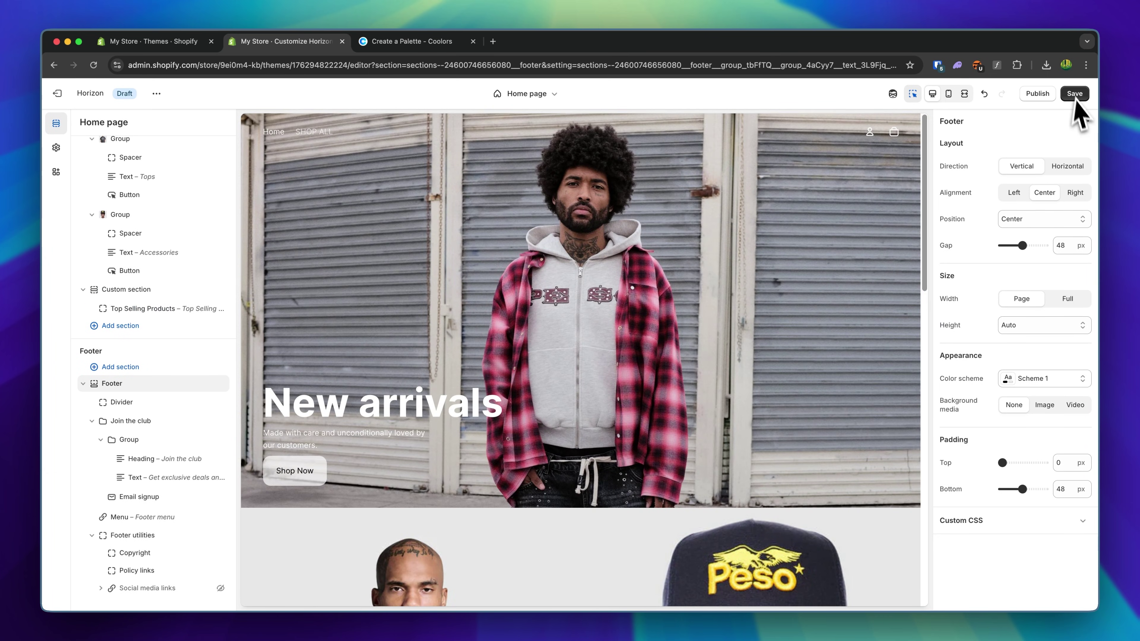
{"action": "left_click", "coordinate": [1075, 93]}
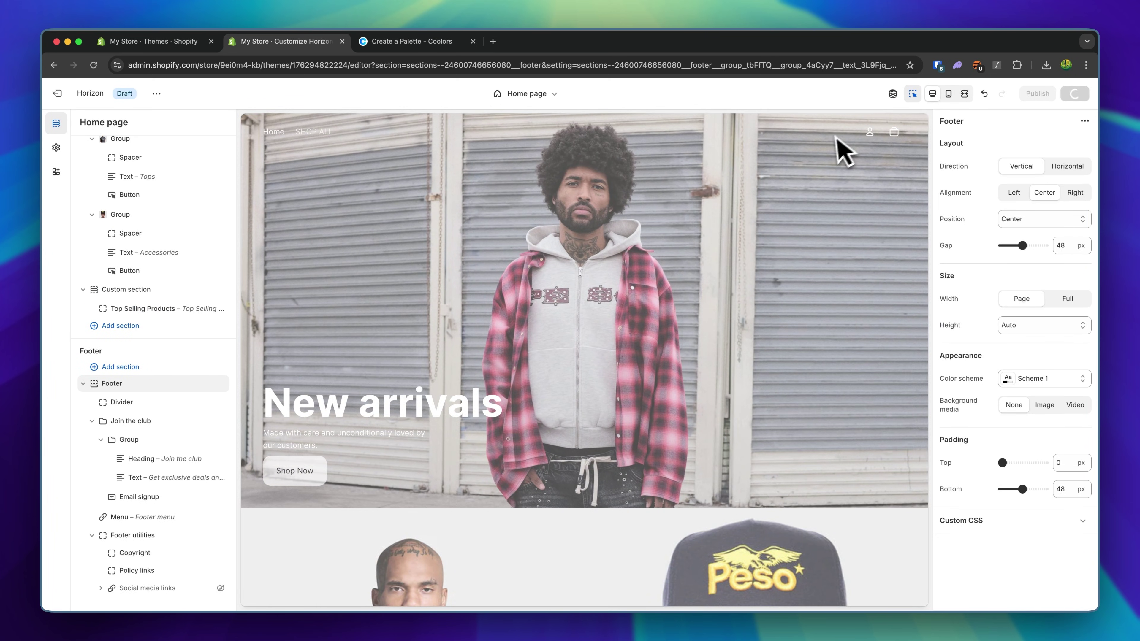
{"action": "scroll", "coordinate": [593, 242], "scroll_direction": "down", "scroll_amount": 5}
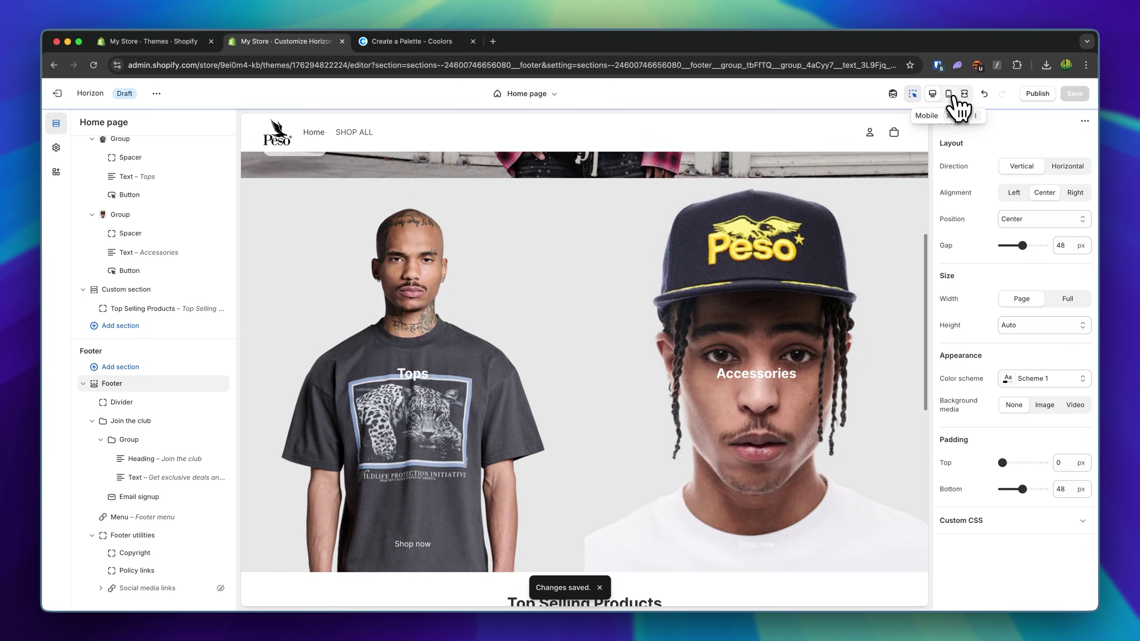
{"action": "left_click", "coordinate": [955, 95]}
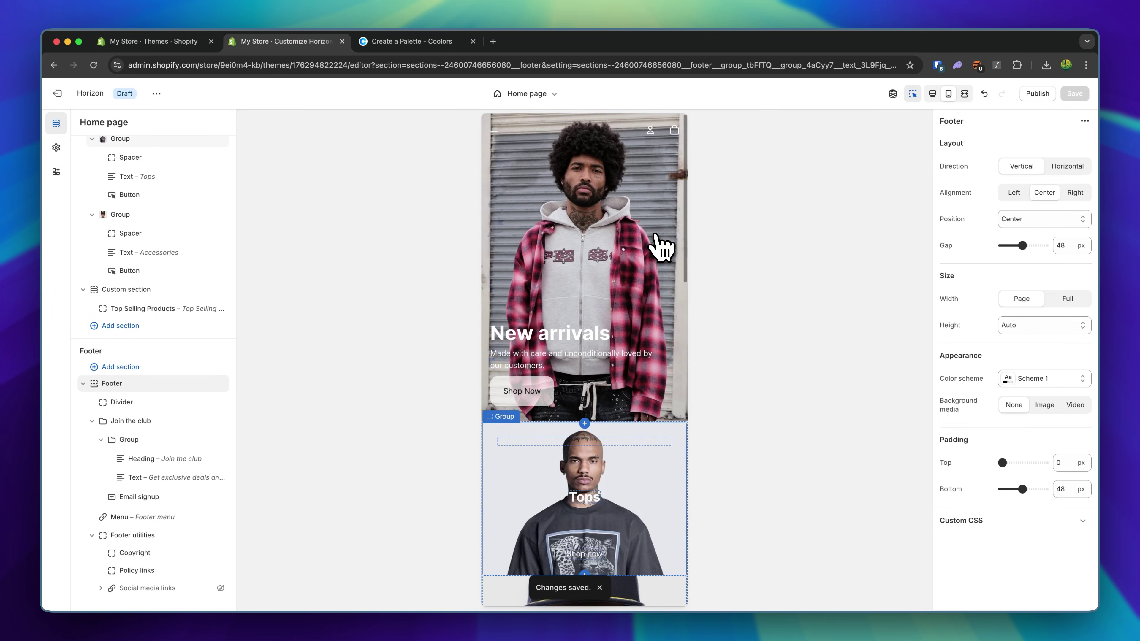
{"action": "scroll", "coordinate": [585, 408], "scroll_direction": "down", "scroll_amount": 6}
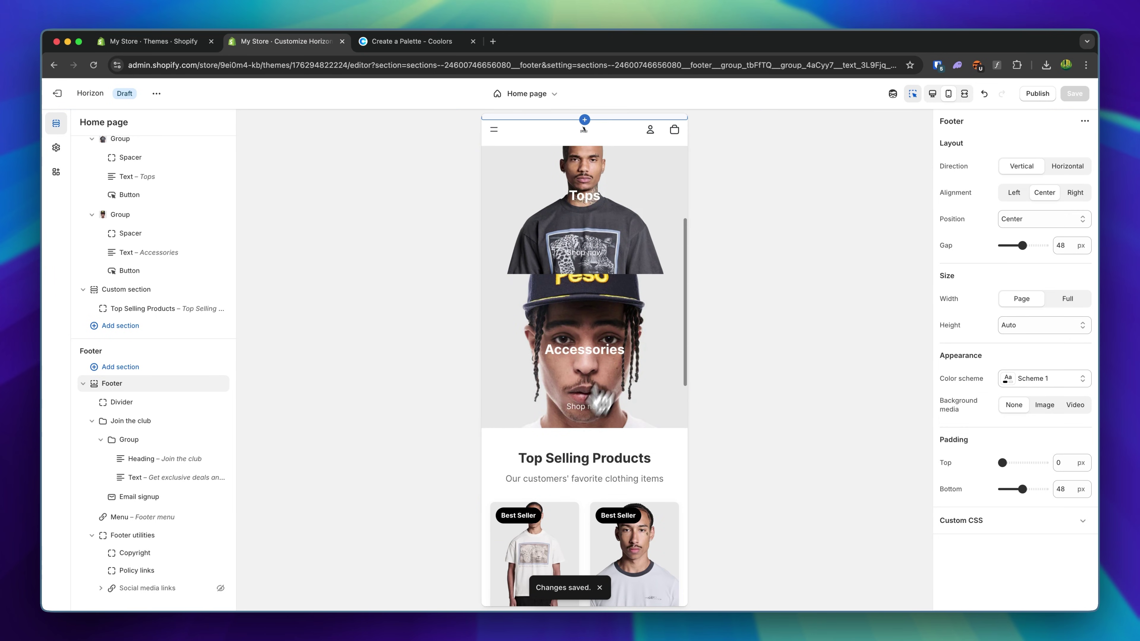
- Follow the Accessories showcase's Shop now link in the mobile preview and open the Peso Cap product page
{"action": "left_click", "coordinate": [623, 353]}
{"action": "left_click", "coordinate": [598, 406]}
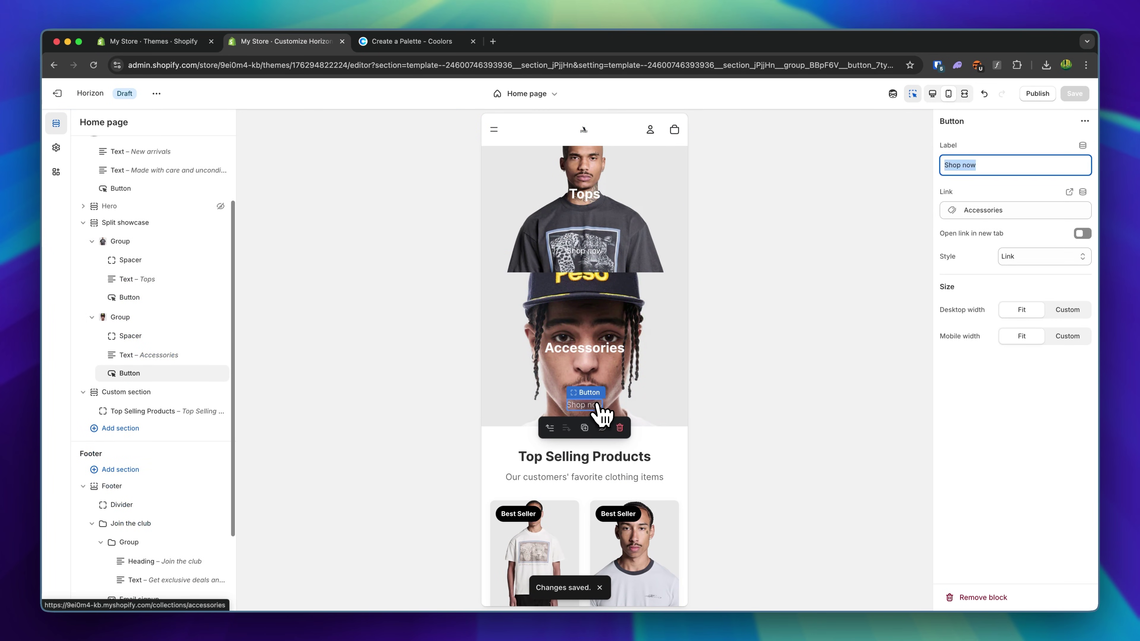
{"action": "left_click", "coordinate": [599, 406]}
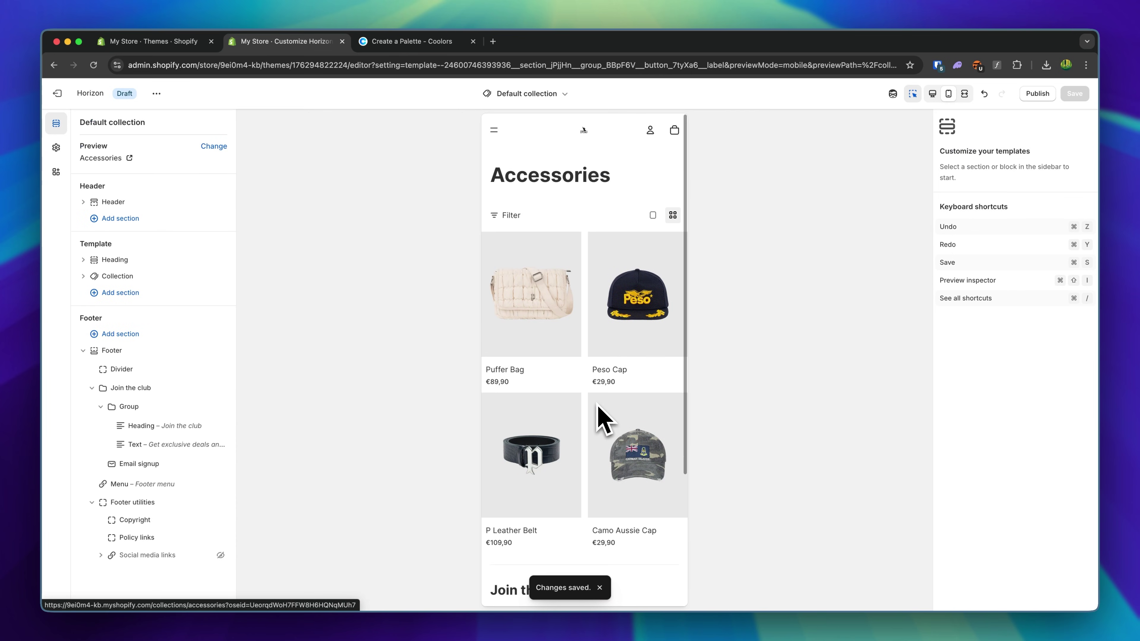
{"action": "left_click", "coordinate": [632, 295]}
{"action": "left_click", "coordinate": [632, 293]}
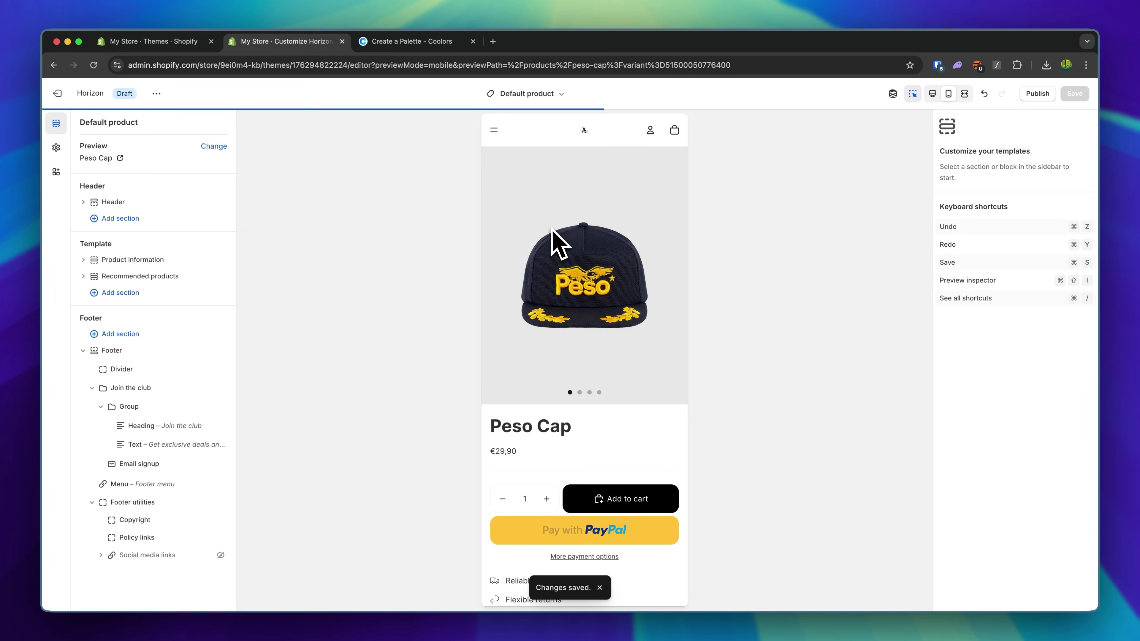
- Browse the Peso Cap's product media in the mobile preview and compare the Carousel type with Grid
{"action": "left_click", "coordinate": [626, 297]}
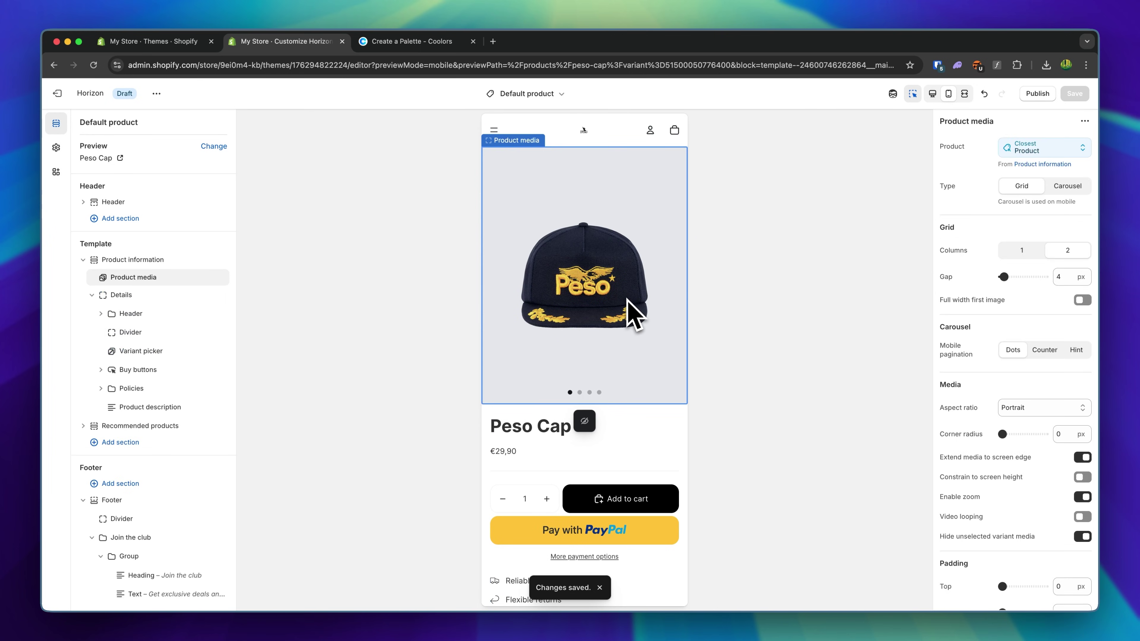
{"action": "scroll", "coordinate": [619, 323], "scroll_direction": "right", "scroll_amount": 10}
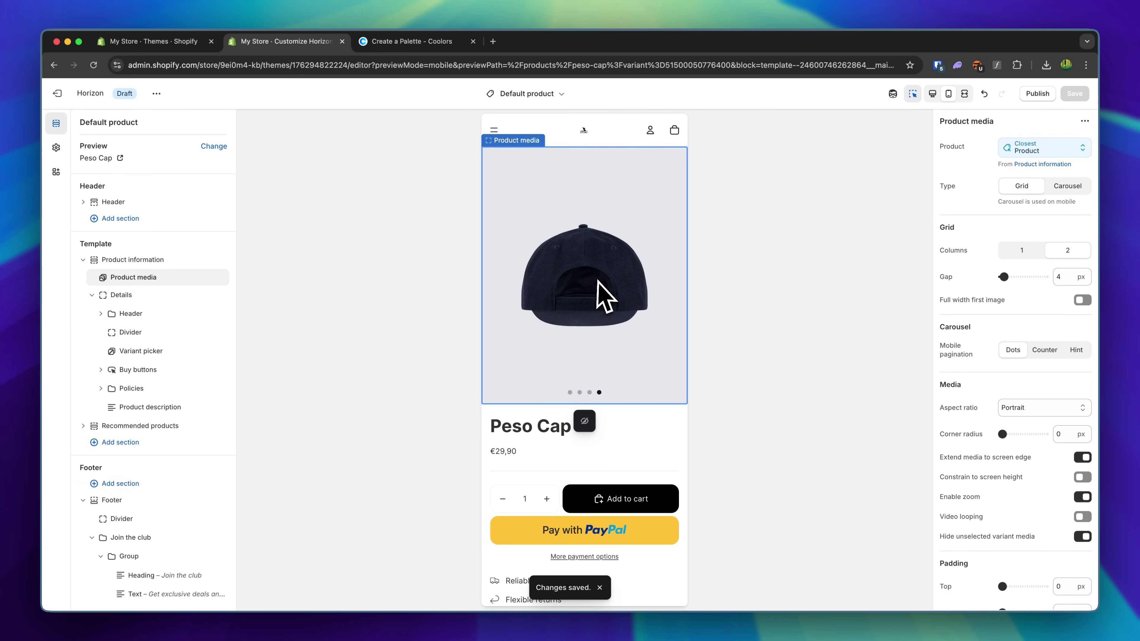
{"action": "scroll", "coordinate": [619, 298], "scroll_direction": "left", "scroll_amount": 5}
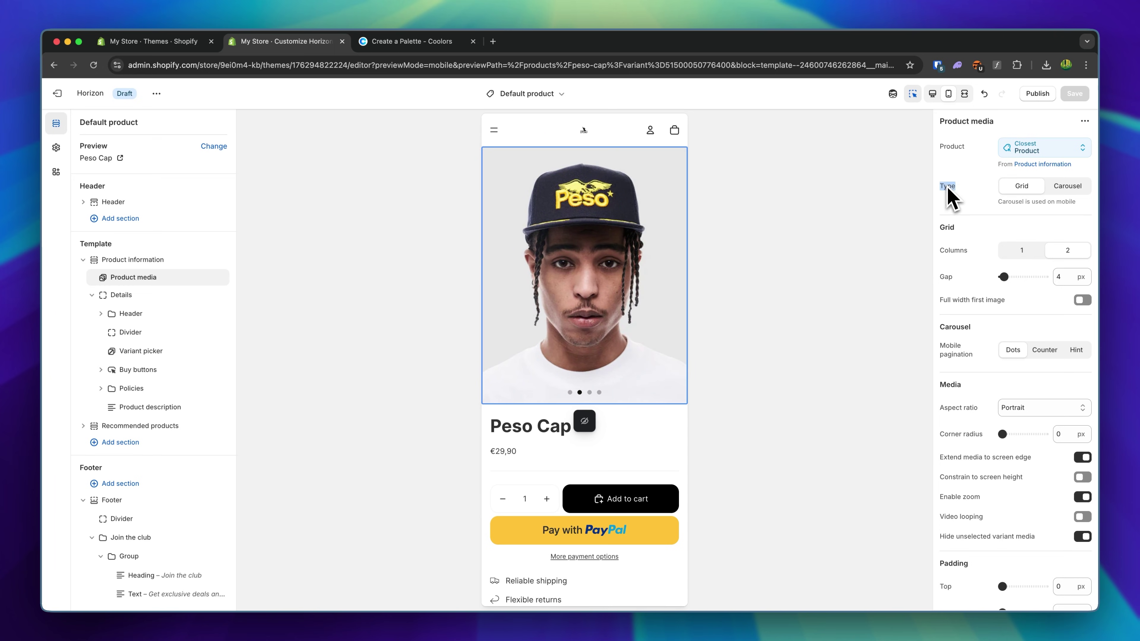
{"action": "left_click", "coordinate": [1056, 189]}
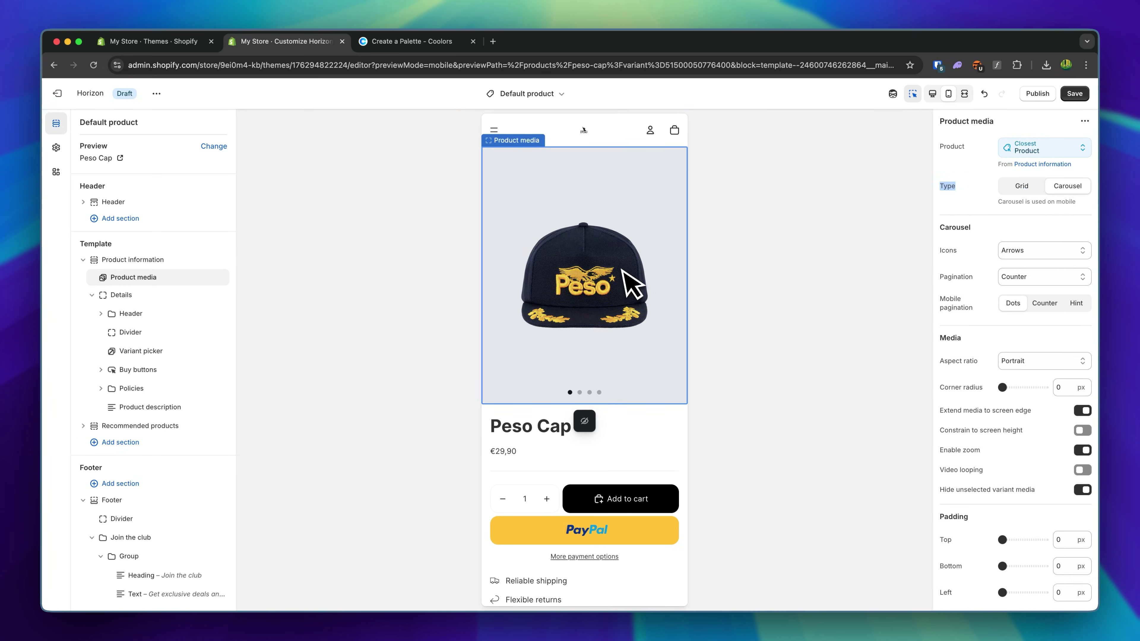
{"action": "left_click", "coordinate": [1023, 189]}
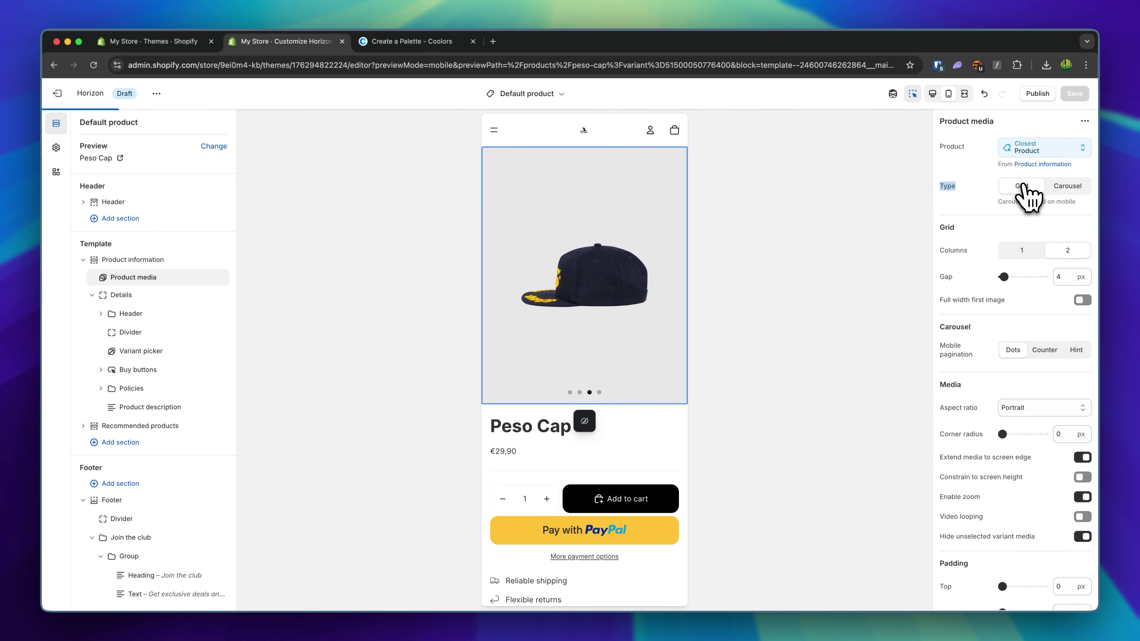
- Compare the Grid and Carousel media types in the desktop preview and set the product media type to Carousel
{"action": "left_click", "coordinate": [933, 93]}
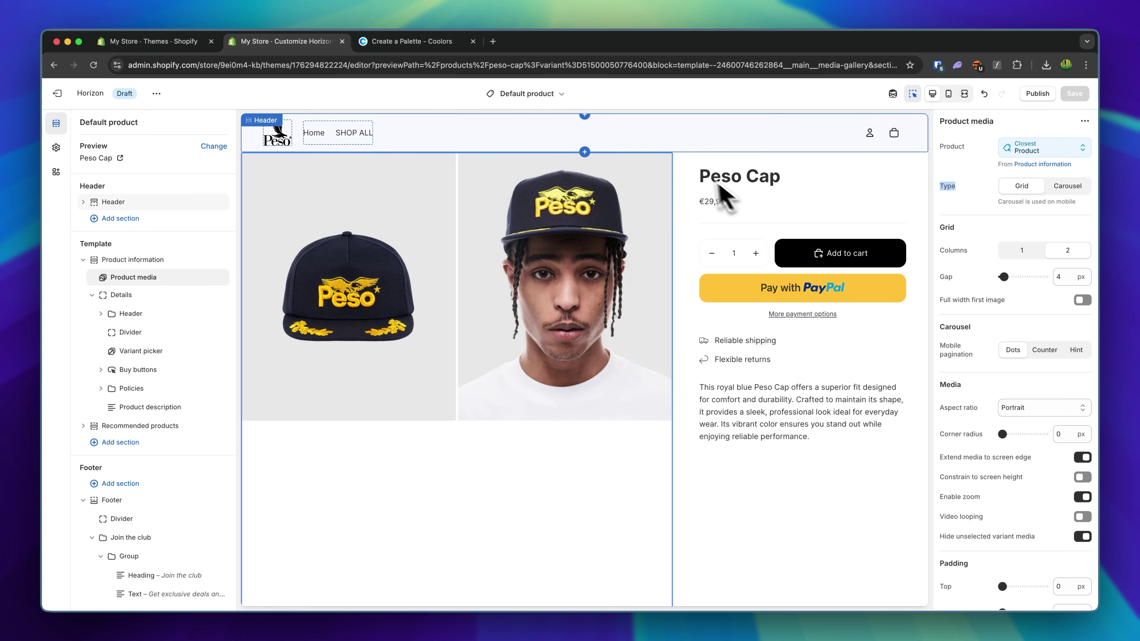
{"action": "left_click", "coordinate": [1069, 189]}
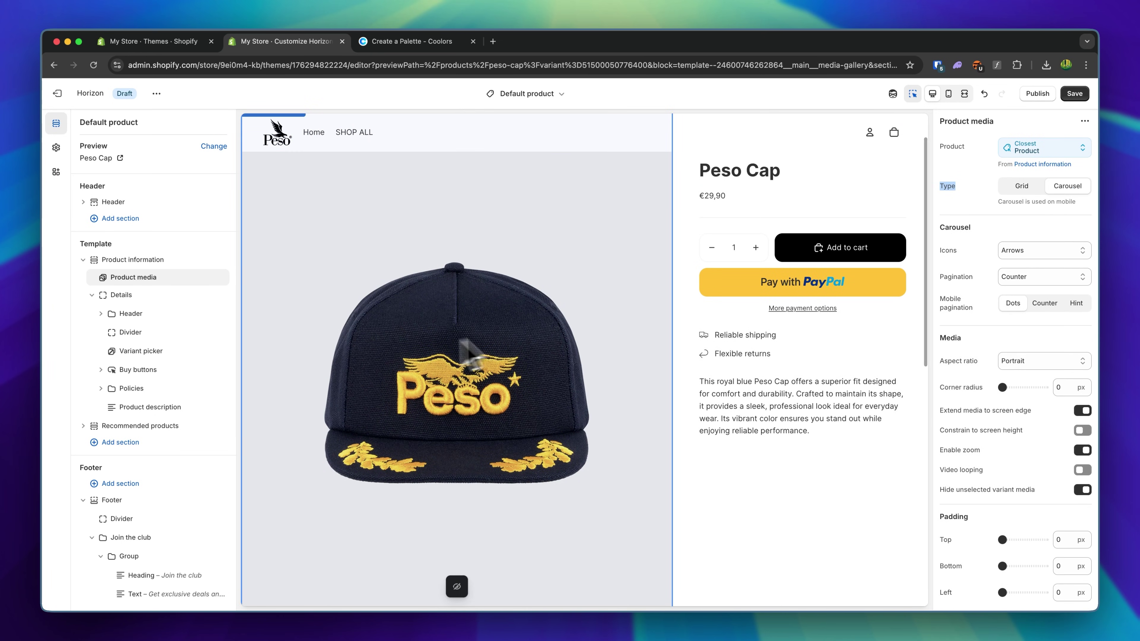
{"action": "left_click_drag", "start_coordinate": [566, 393], "coordinate": [432, 387]}
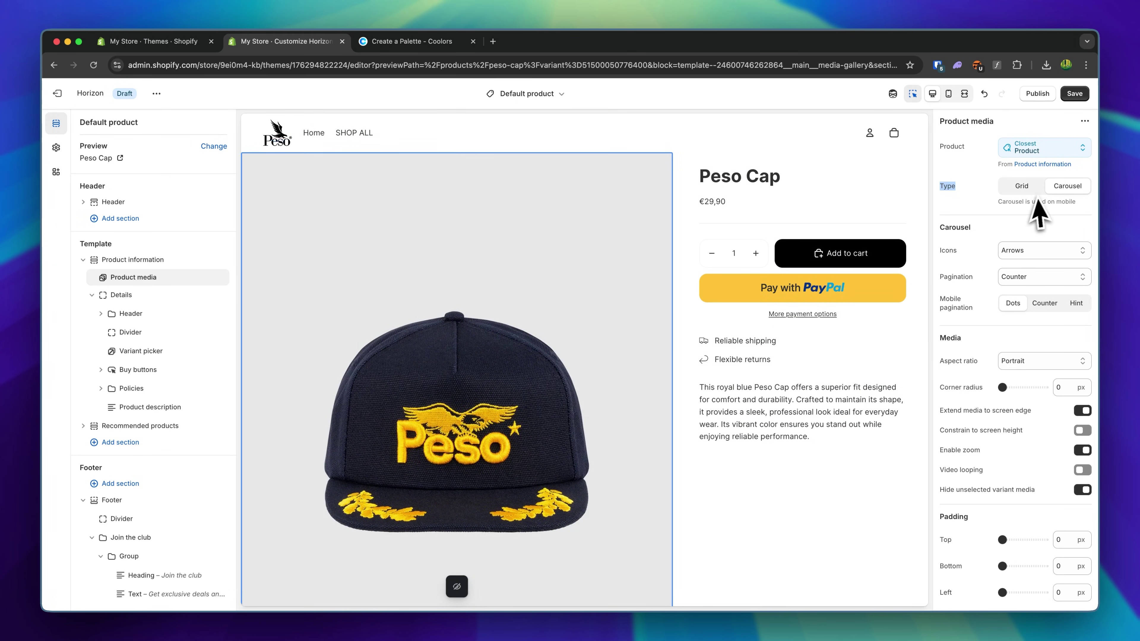
{"action": "left_click", "coordinate": [1028, 188]}
{"action": "left_click", "coordinate": [1070, 186]}
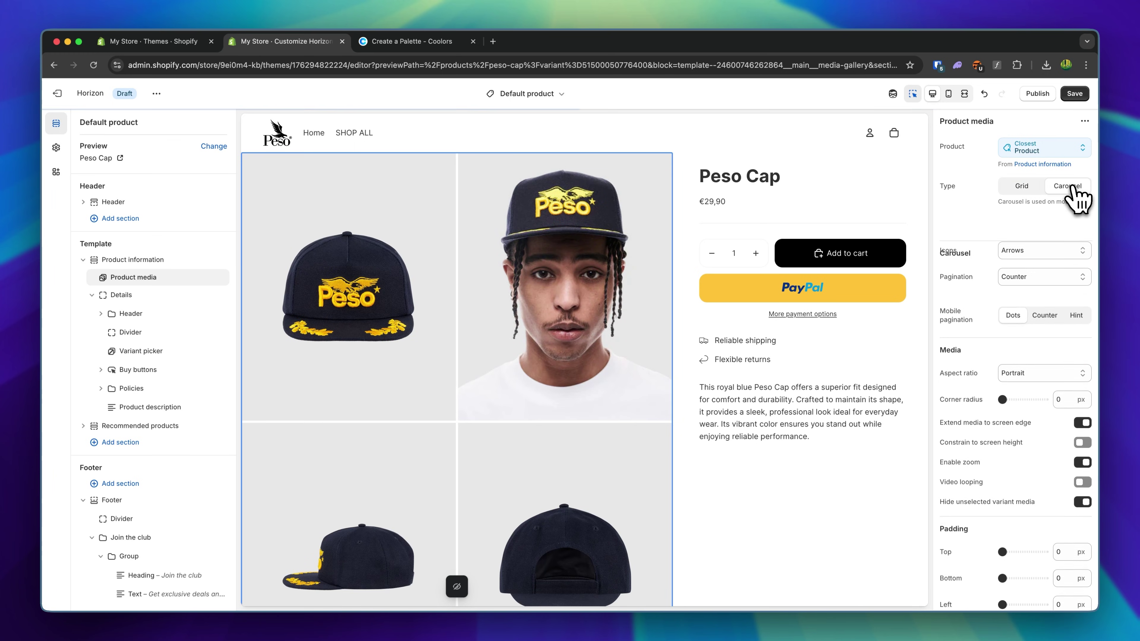
- Examine the product media's carousel icon and aspect ratio options
{"action": "left_click", "coordinate": [1027, 251]}
{"action": "left_click", "coordinate": [786, 444]}
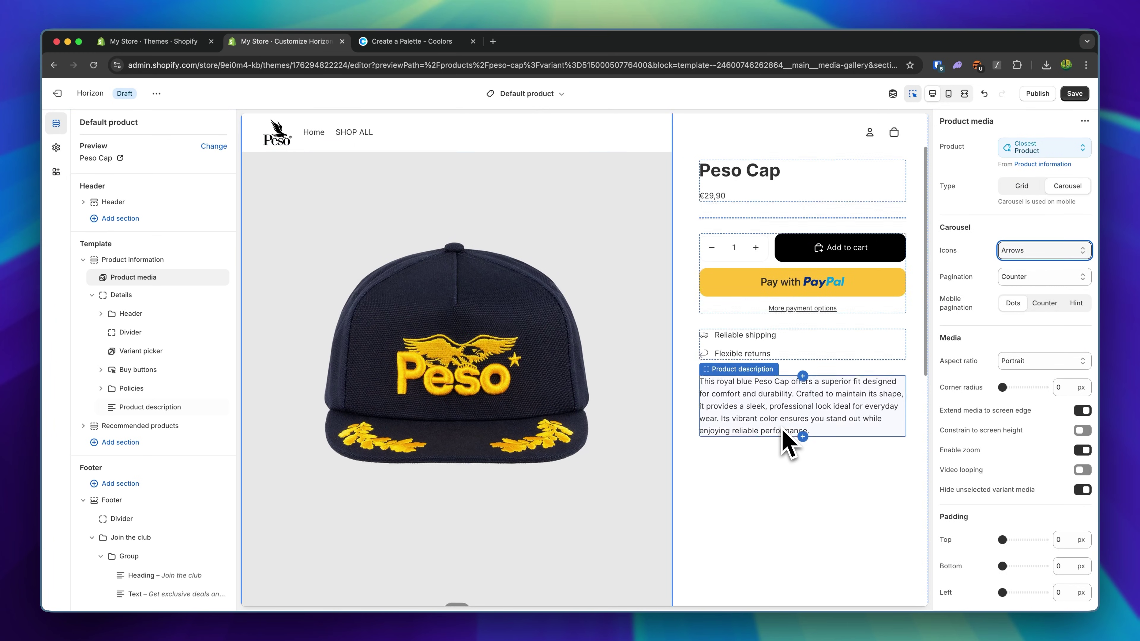
{"action": "scroll", "coordinate": [985, 342], "scroll_direction": "down", "scroll_amount": 1}
{"action": "scroll", "coordinate": [986, 344], "scroll_direction": "down", "scroll_amount": 1}
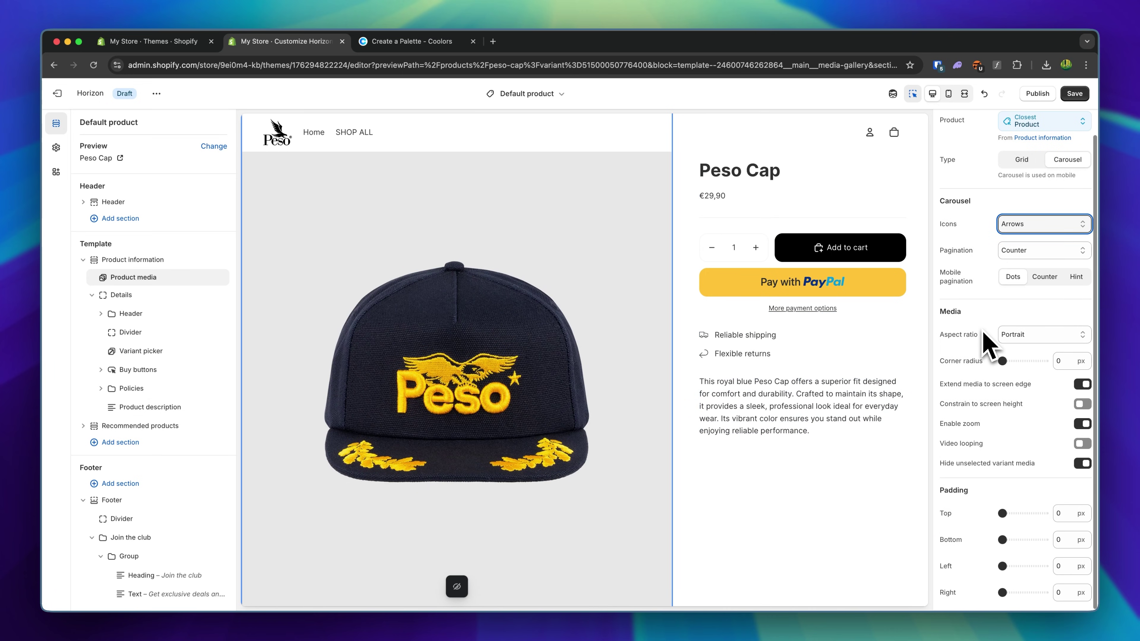
{"action": "left_click", "coordinate": [1023, 341]}
{"action": "left_click", "coordinate": [1027, 348]}
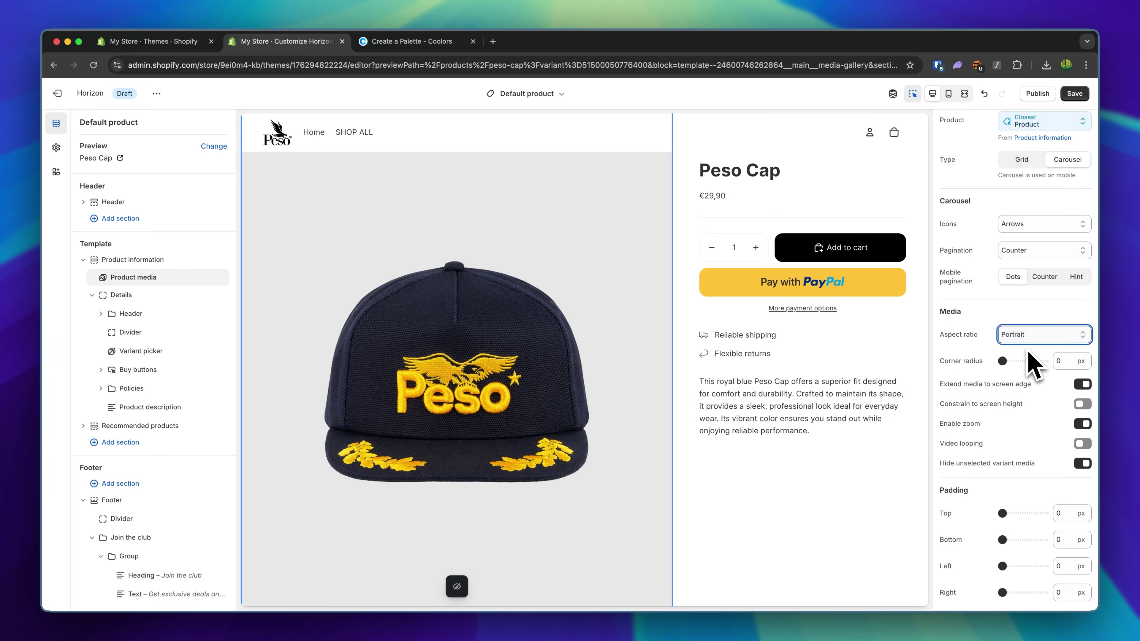
- Preview the Peso Cap images with the Square aspect ratio, then set the product media's aspect ratio to Auto
{"action": "left_click_drag", "start_coordinate": [601, 391], "coordinate": [496, 413]}
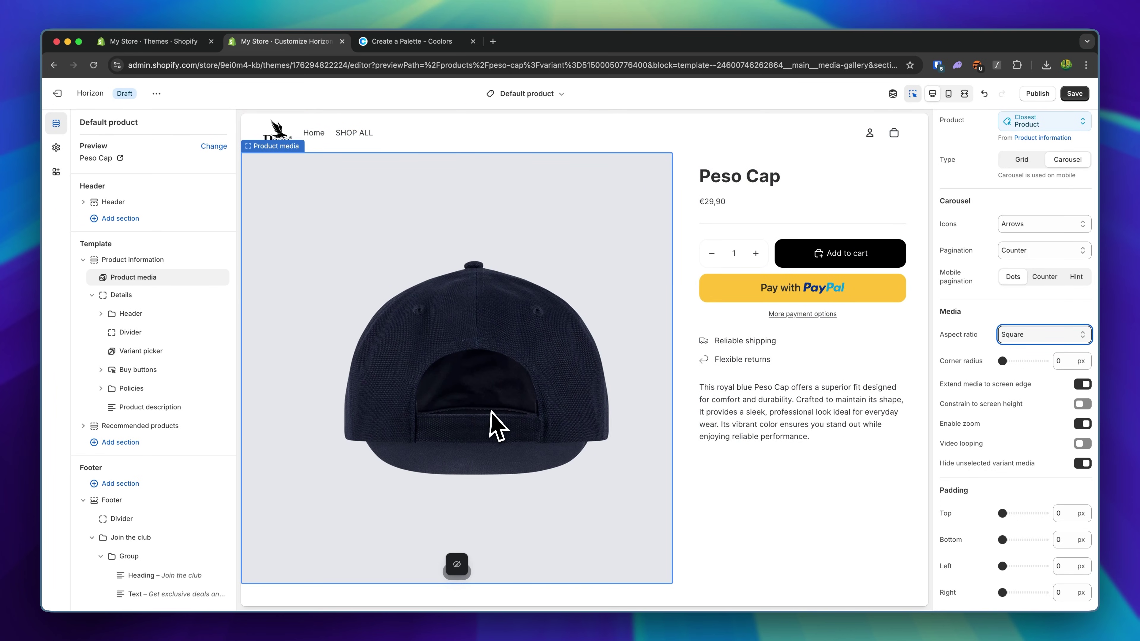
{"action": "left_click", "coordinate": [790, 409]}
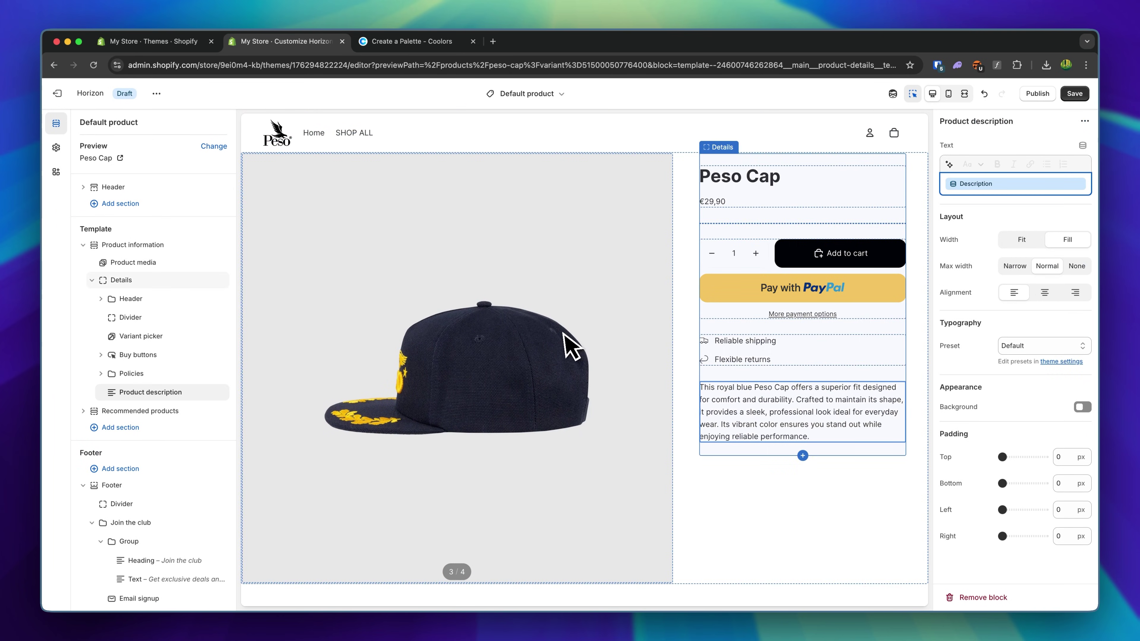
{"action": "left_click", "coordinate": [570, 344]}
{"action": "left_click", "coordinate": [1035, 364]}
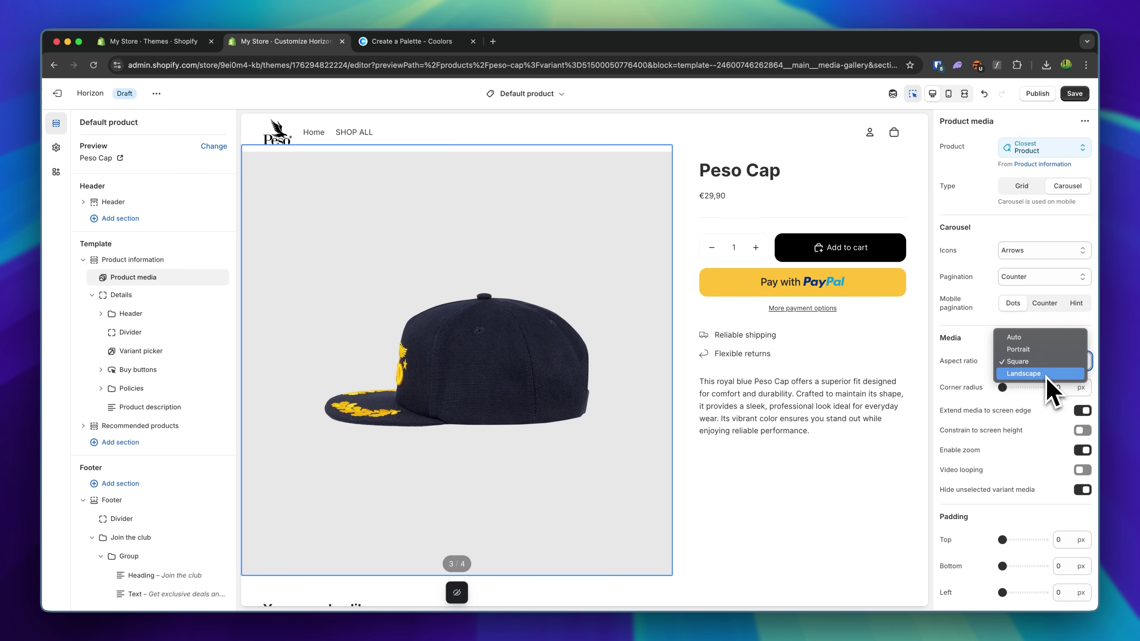
{"action": "left_click", "coordinate": [1035, 339]}
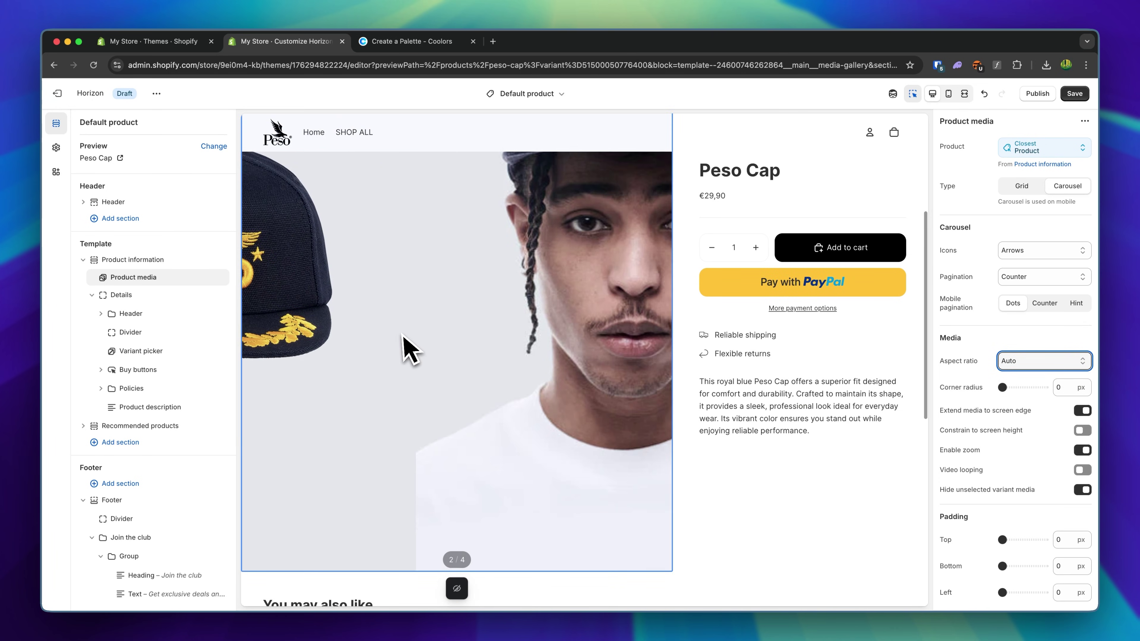
{"action": "left_click", "coordinate": [745, 334]}
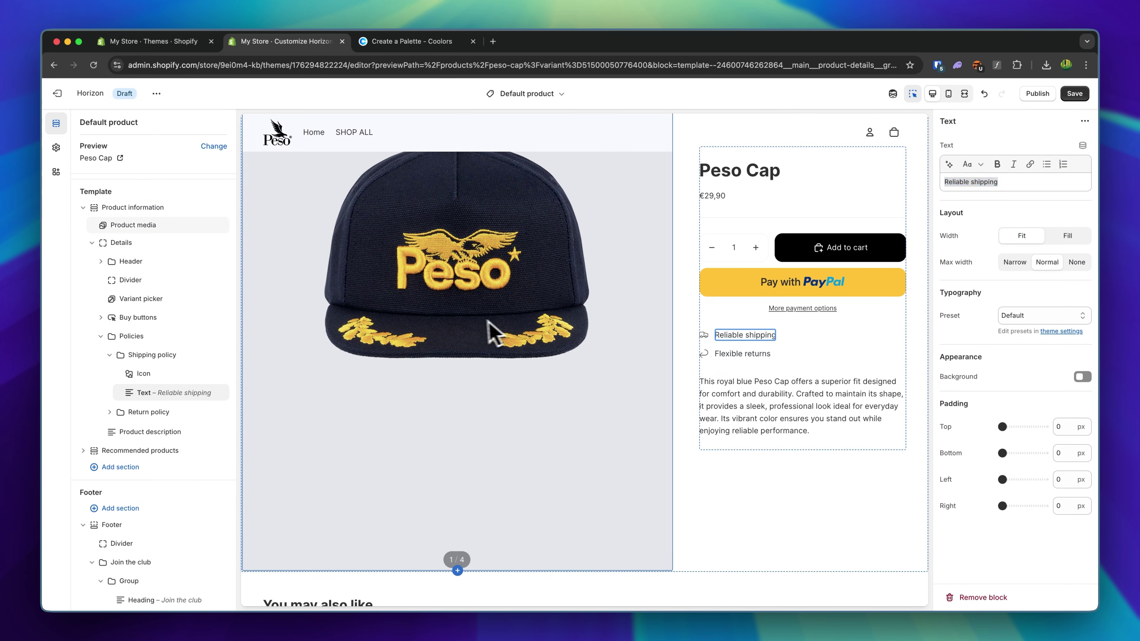
{"action": "left_click", "coordinate": [509, 326]}
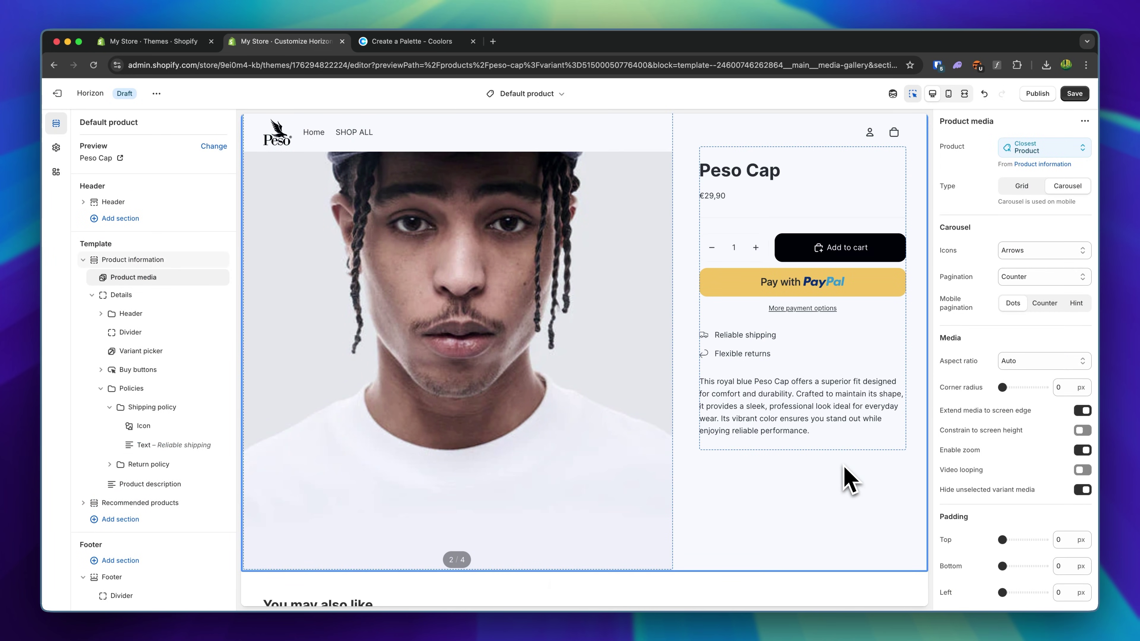
- Examine the product description block and the Policies block with its shipping and return texts
{"action": "left_click", "coordinate": [844, 468]}
{"action": "left_click", "coordinate": [840, 421]}
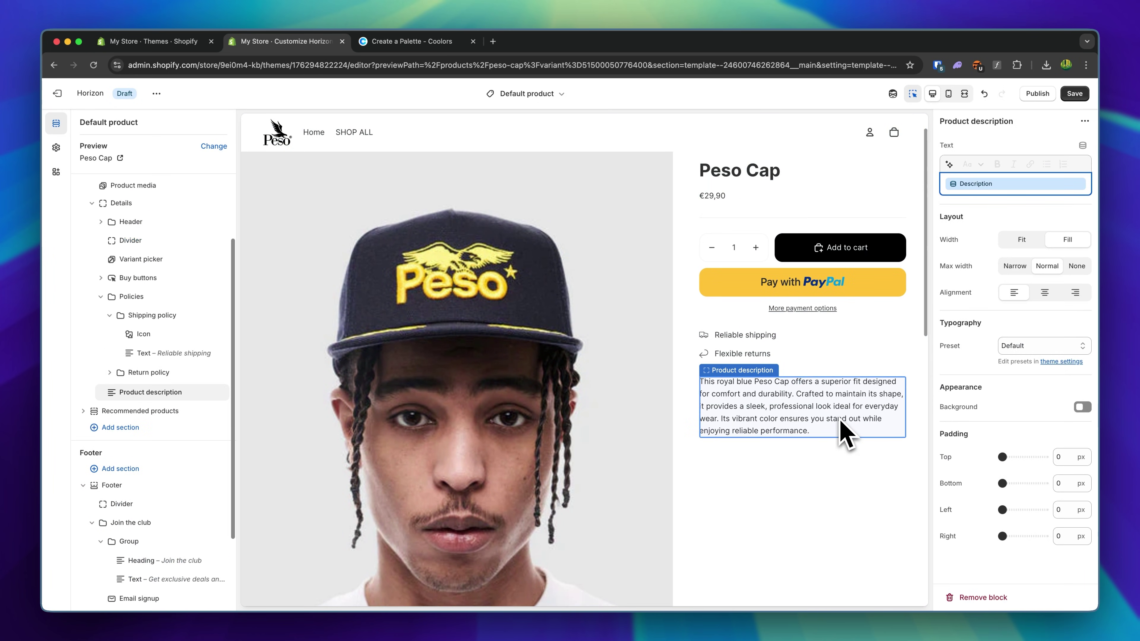
{"action": "left_click", "coordinate": [745, 335]}
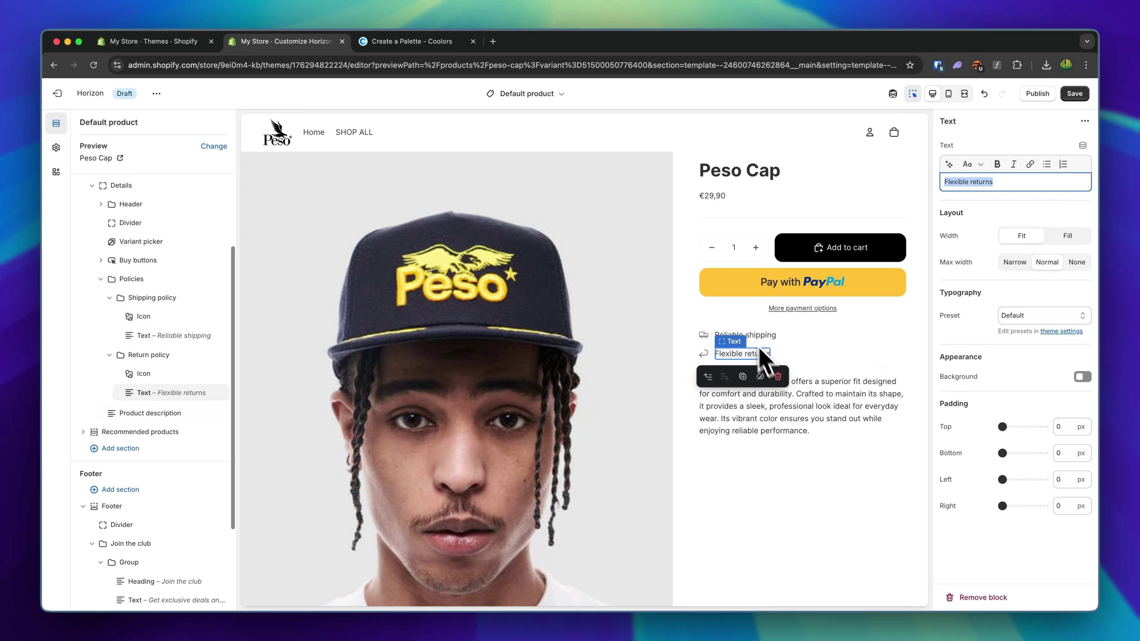
{"action": "left_click", "coordinate": [847, 358]}
{"action": "scroll", "coordinate": [848, 359], "scroll_direction": "up", "scroll_amount": 5}
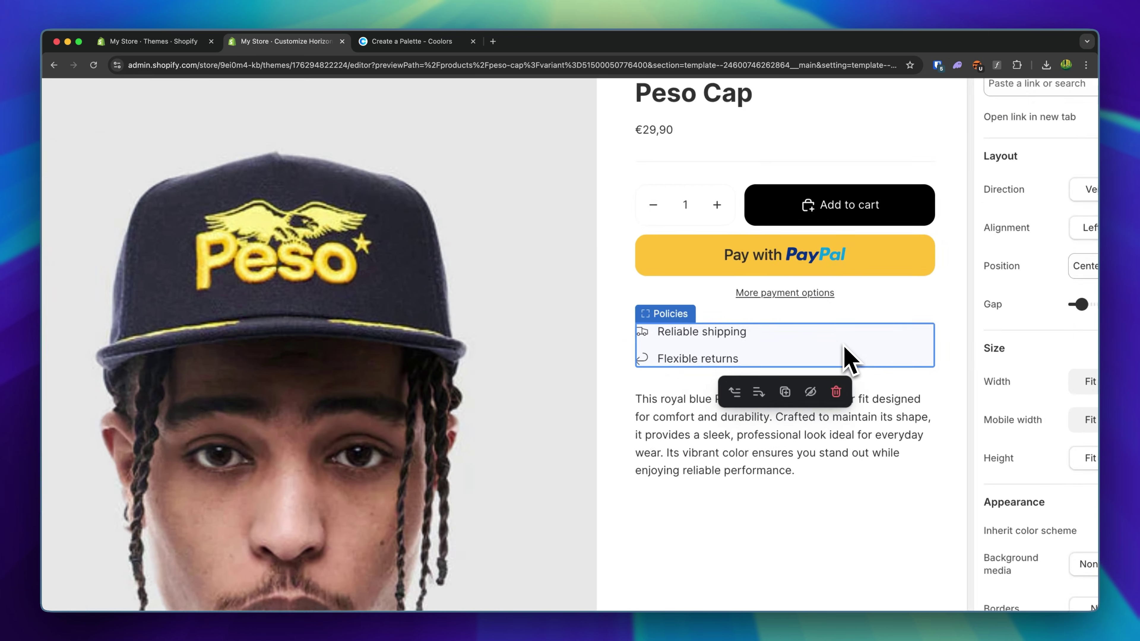
{"action": "scroll", "coordinate": [579, 375], "scroll_direction": "down", "scroll_amount": 5}
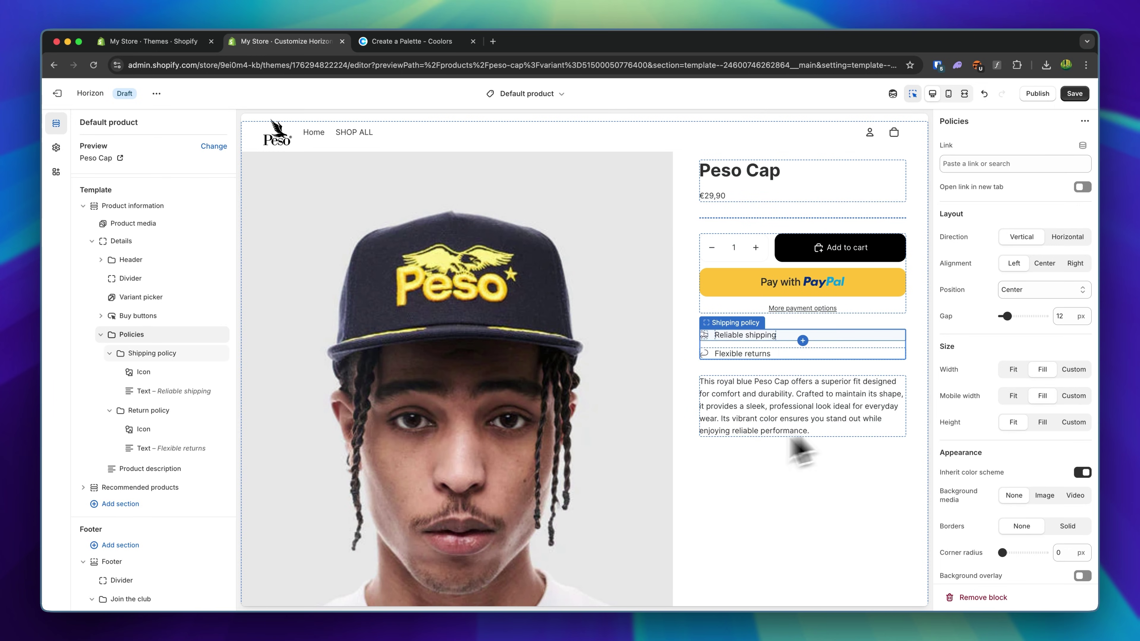
{"action": "scroll", "coordinate": [526, 349], "scroll_direction": "up", "scroll_amount": 2}
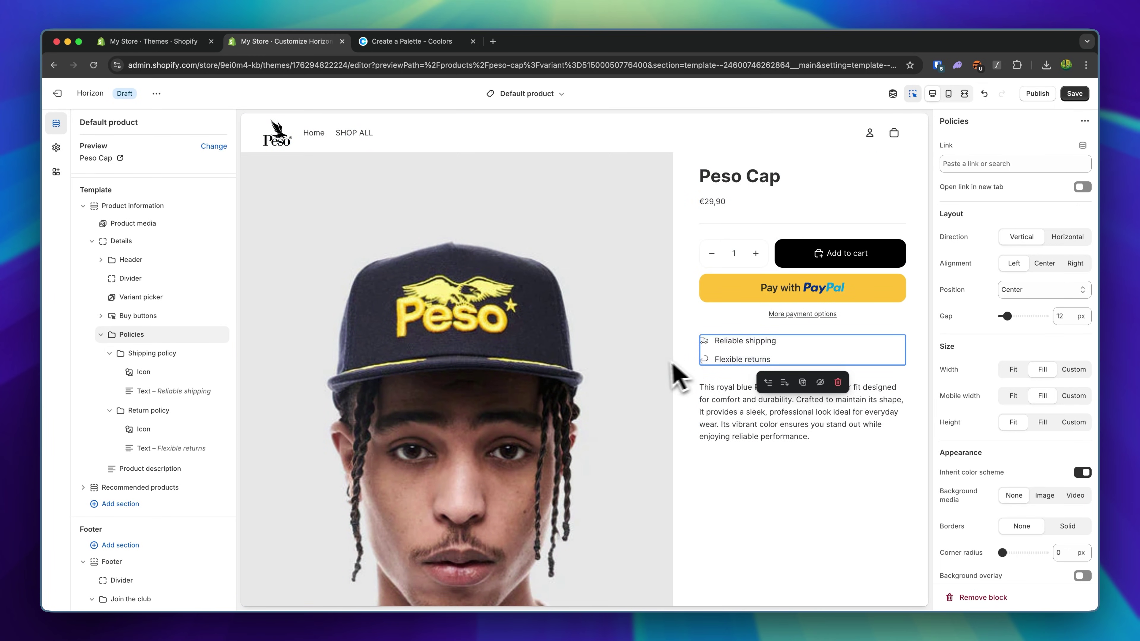
- Duplicate the Shipping policy block and change the copy's text to "One of a Kind Fitting!!"
{"action": "left_click", "coordinate": [165, 354]}
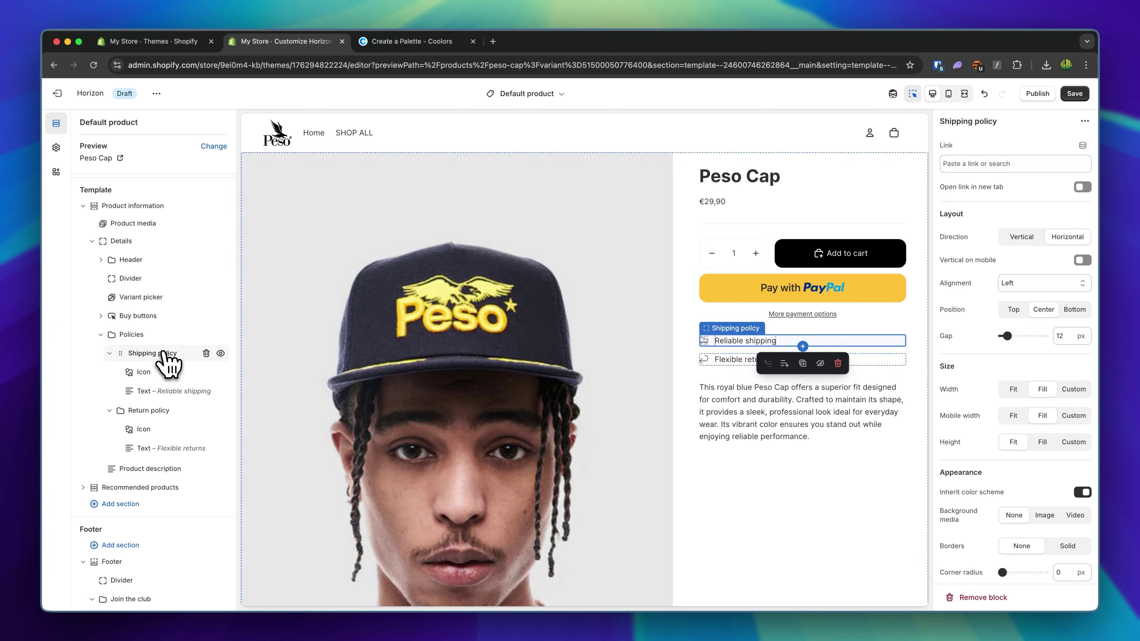
{"action": "right_click", "coordinate": [164, 353]}
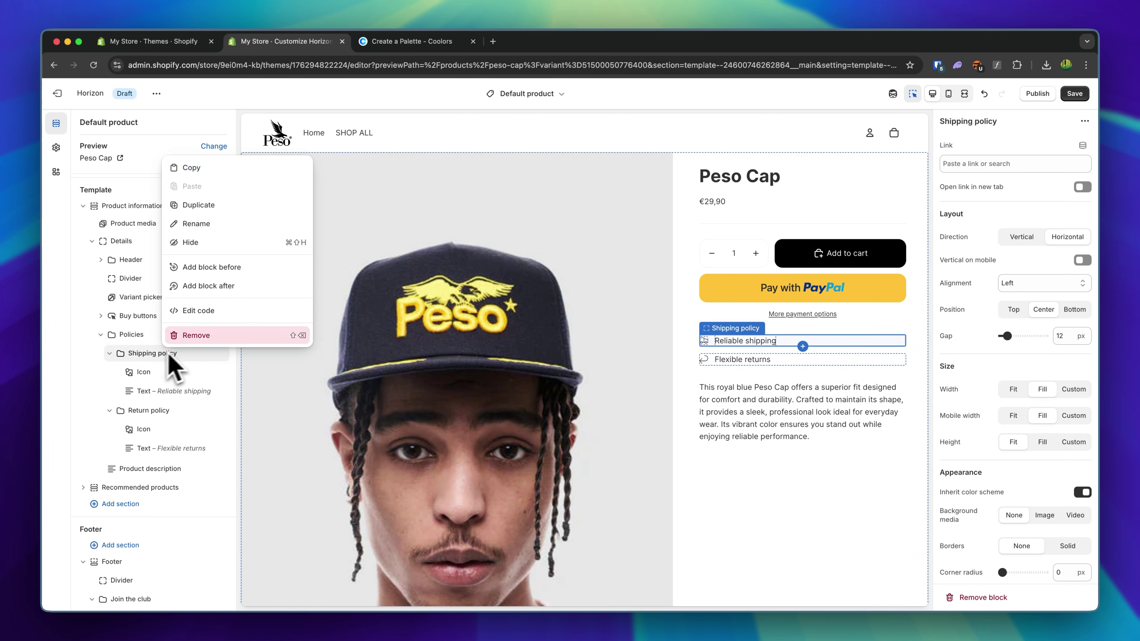
{"action": "left_click", "coordinate": [210, 211]}
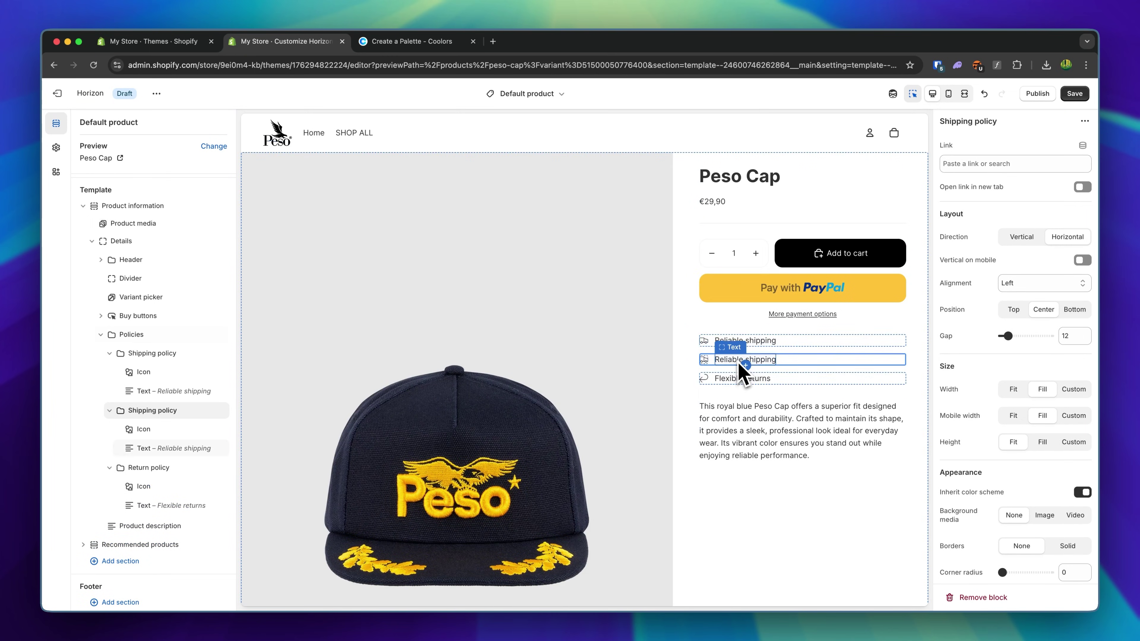
{"action": "left_click", "coordinate": [739, 364]}
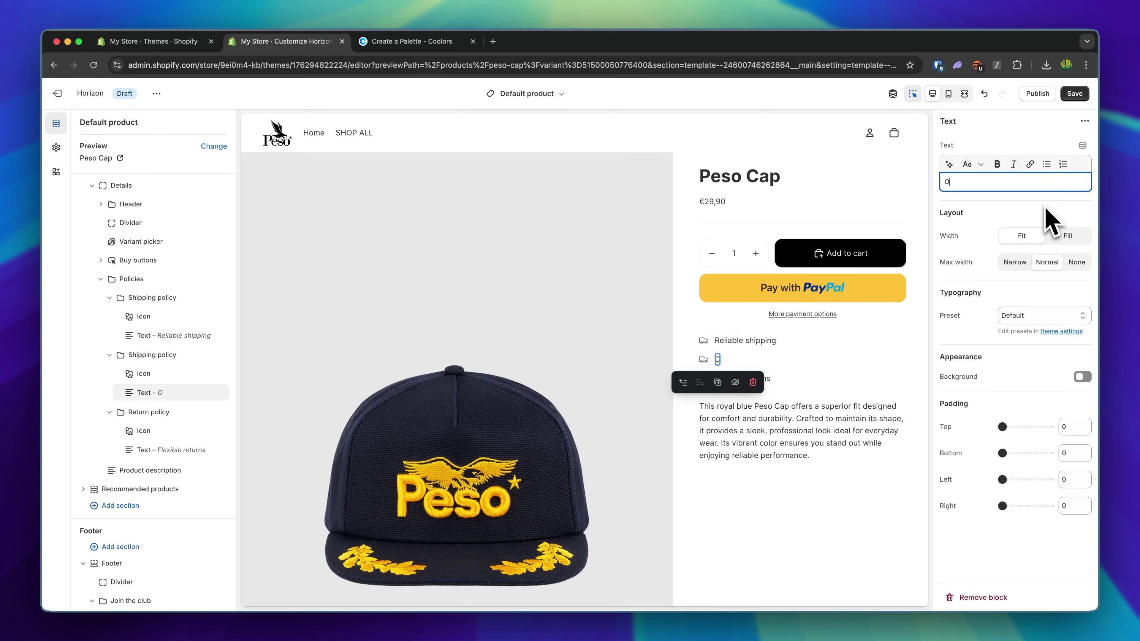
{"action": "key", "text": "super+a"}
{"action": "key", "text": "BackSpace"}
{"action": "type", "text": "One"}
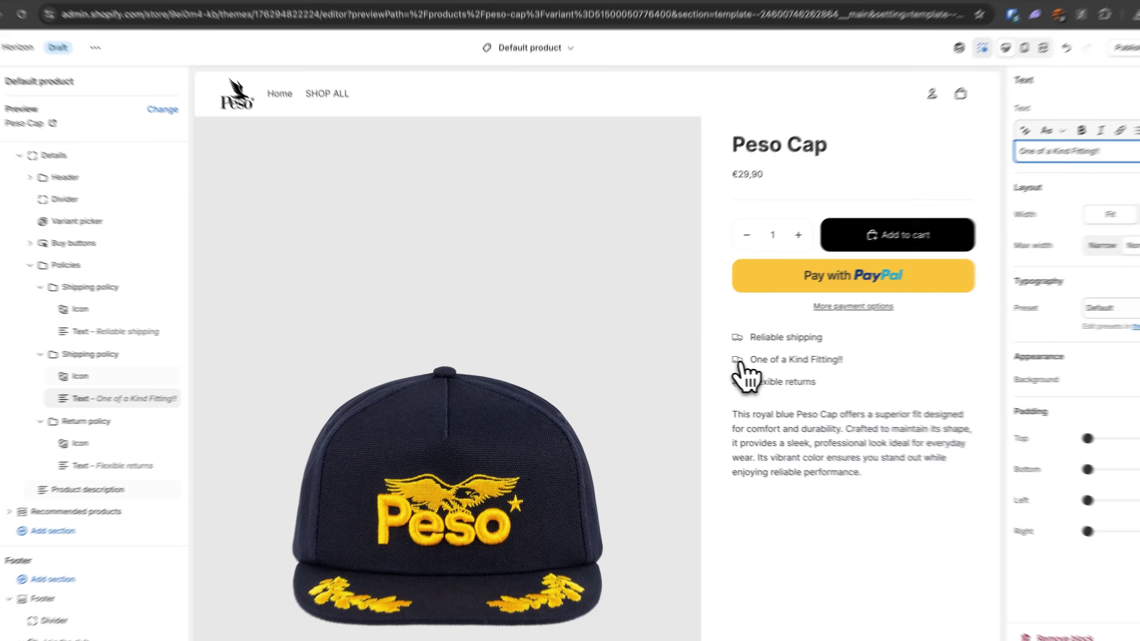
- Set the icon beside the "One of a Kind Fitting!!" text to Washing
{"action": "left_click", "coordinate": [718, 378]}
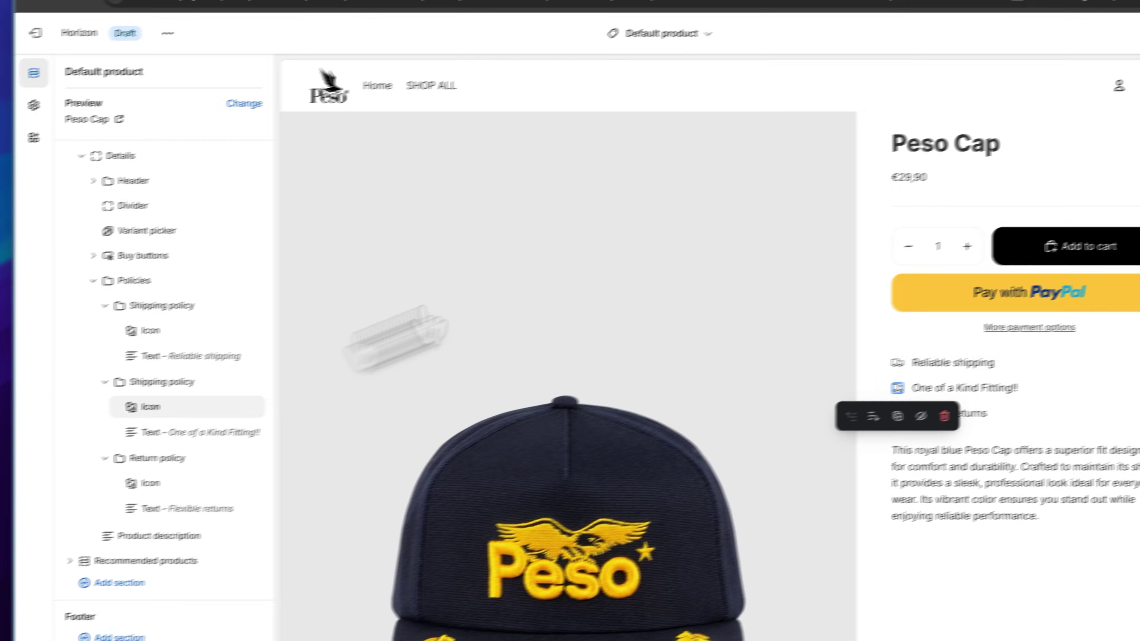
{"action": "left_click", "coordinate": [269, 402]}
{"action": "left_click", "coordinate": [1082, 162]}
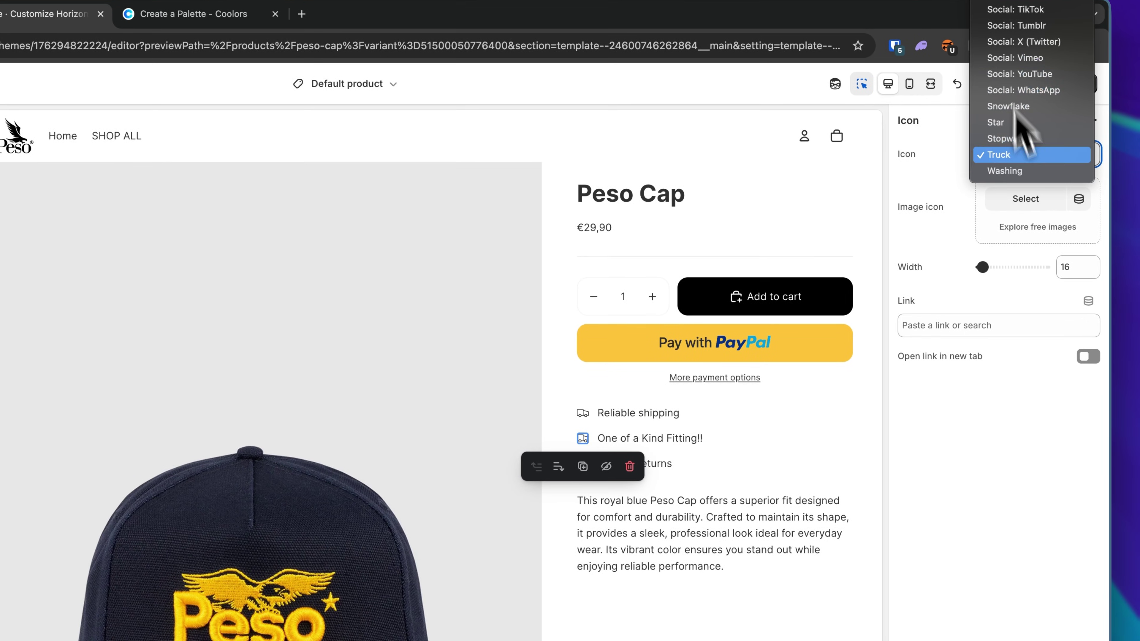
{"action": "left_click", "coordinate": [1023, 172]}
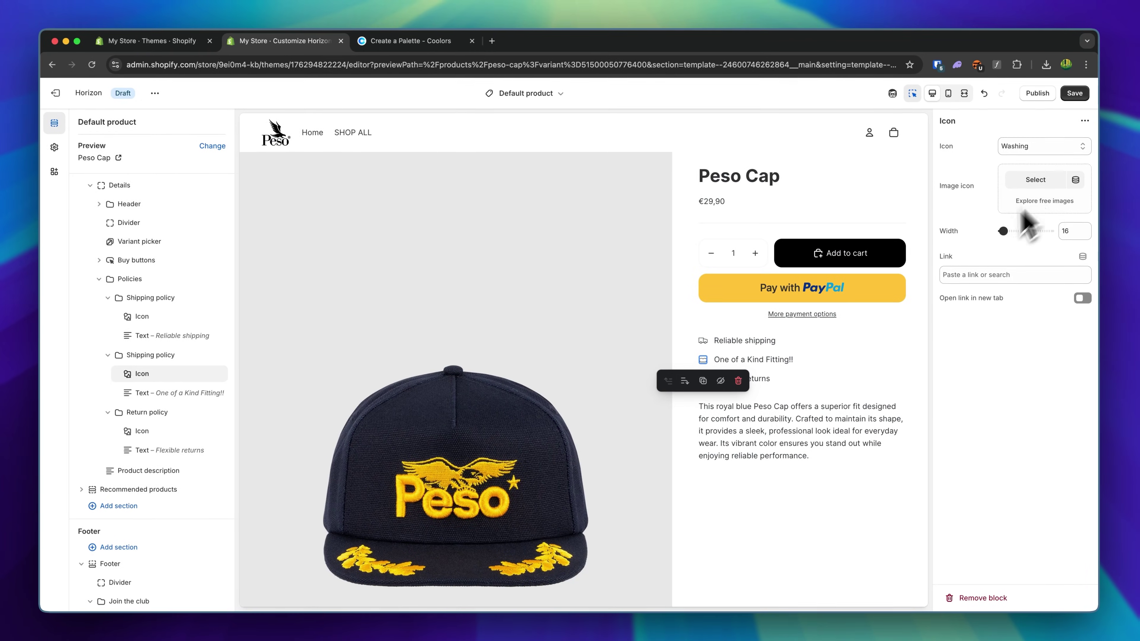
- Examine the Recommended products section and its settings below the product information
{"action": "scroll", "coordinate": [698, 548], "scroll_direction": "down", "scroll_amount": 10}
{"action": "scroll", "coordinate": [698, 547], "scroll_direction": "up", "scroll_amount": 10}
{"action": "scroll", "coordinate": [698, 548], "scroll_direction": "down", "scroll_amount": 12}
{"action": "scroll", "coordinate": [698, 547], "scroll_direction": "up", "scroll_amount": 4}
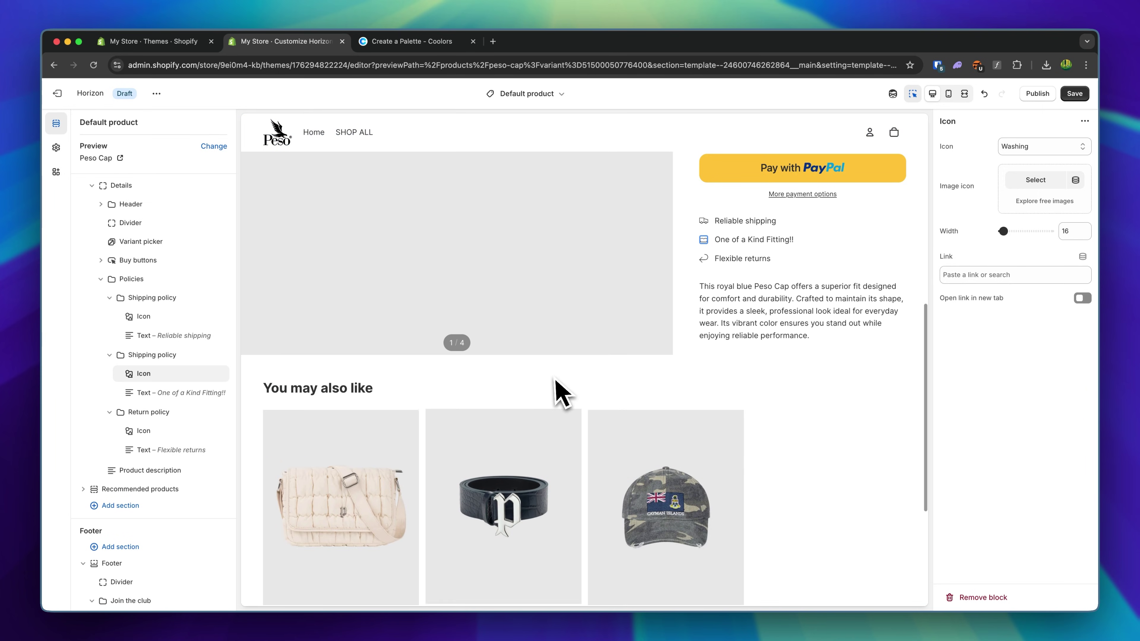
{"action": "left_click", "coordinate": [555, 390]}
{"action": "scroll", "coordinate": [545, 191], "scroll_direction": "down", "scroll_amount": 3}
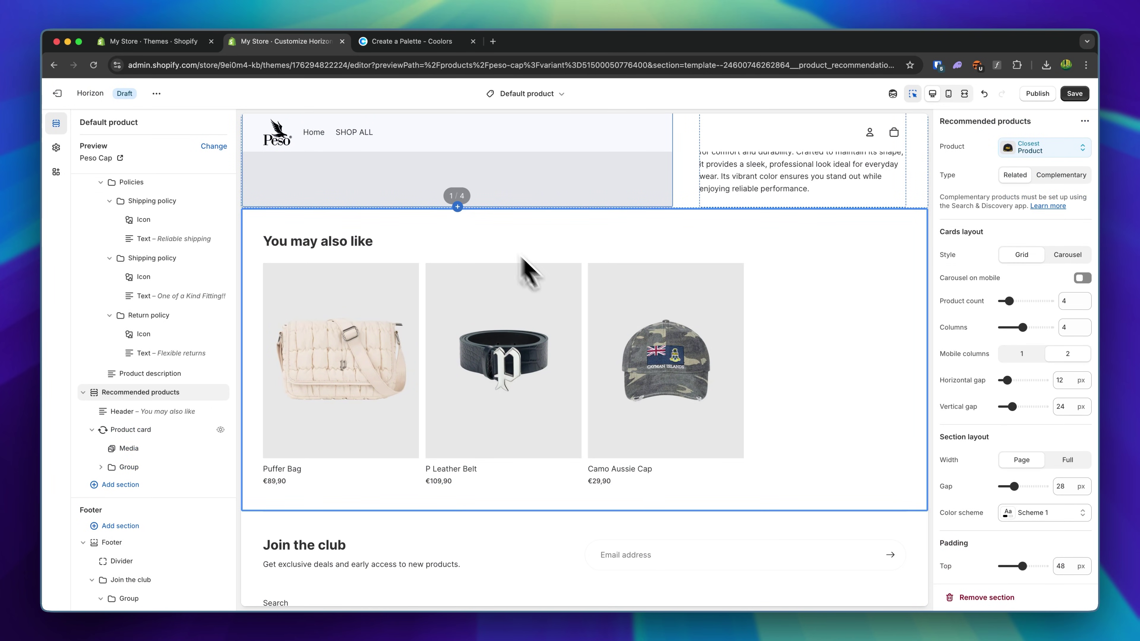
{"action": "scroll", "coordinate": [725, 275], "scroll_direction": "up", "scroll_amount": 6}
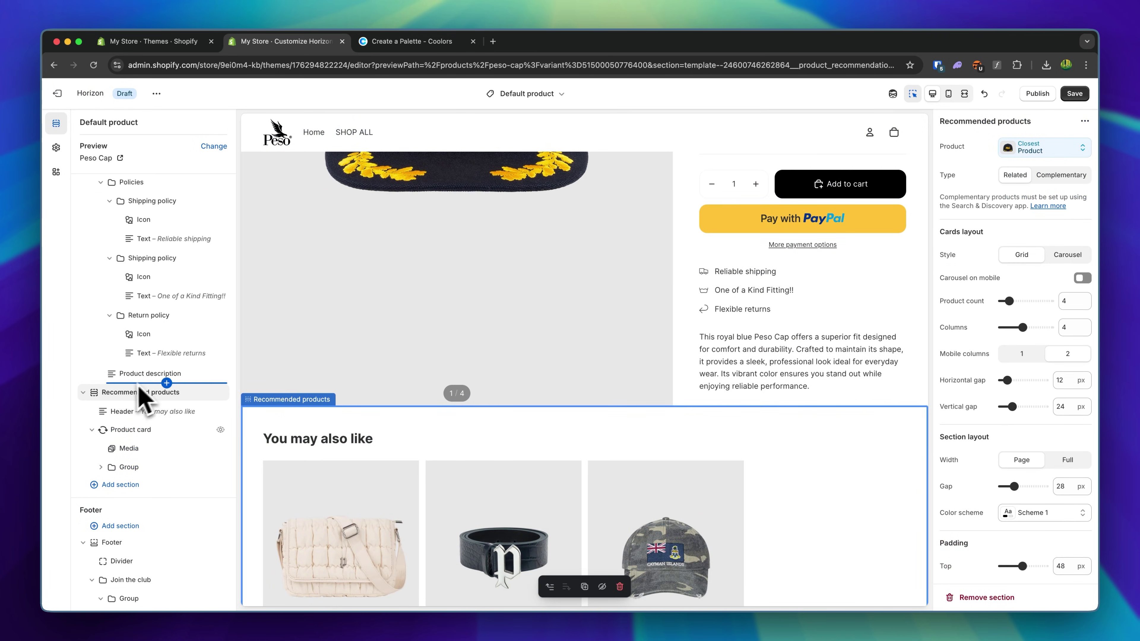
- Collapse the Product information section and browse the sections that can be added below Recommended products
{"action": "scroll", "coordinate": [159, 345], "scroll_direction": "up", "scroll_amount": 5}
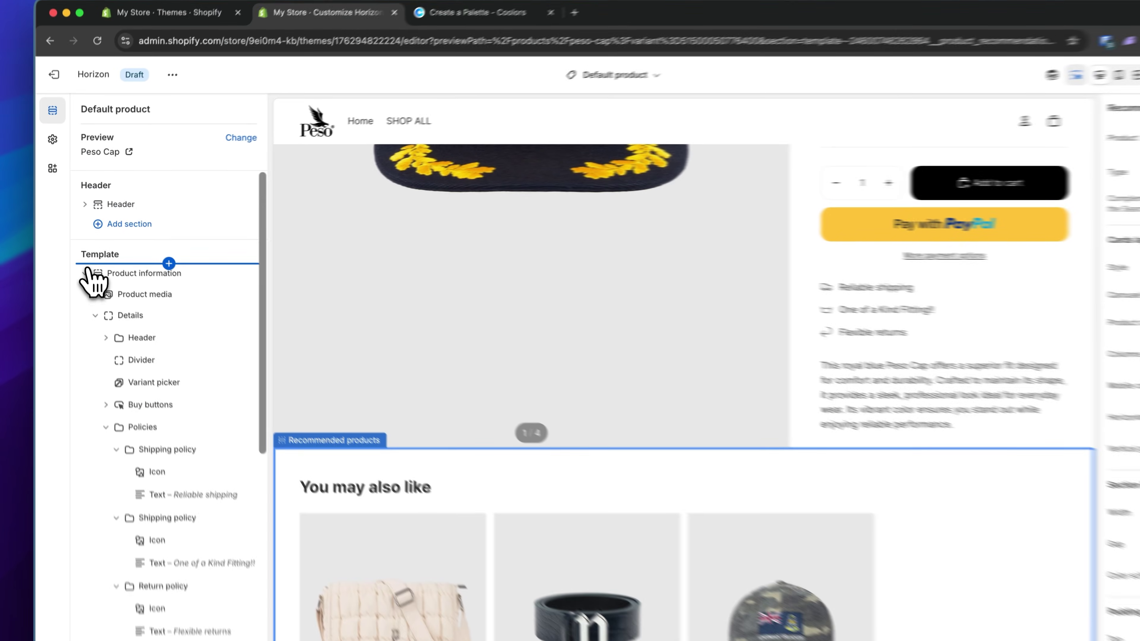
{"action": "left_click", "coordinate": [88, 256]}
{"action": "left_click", "coordinate": [83, 260]}
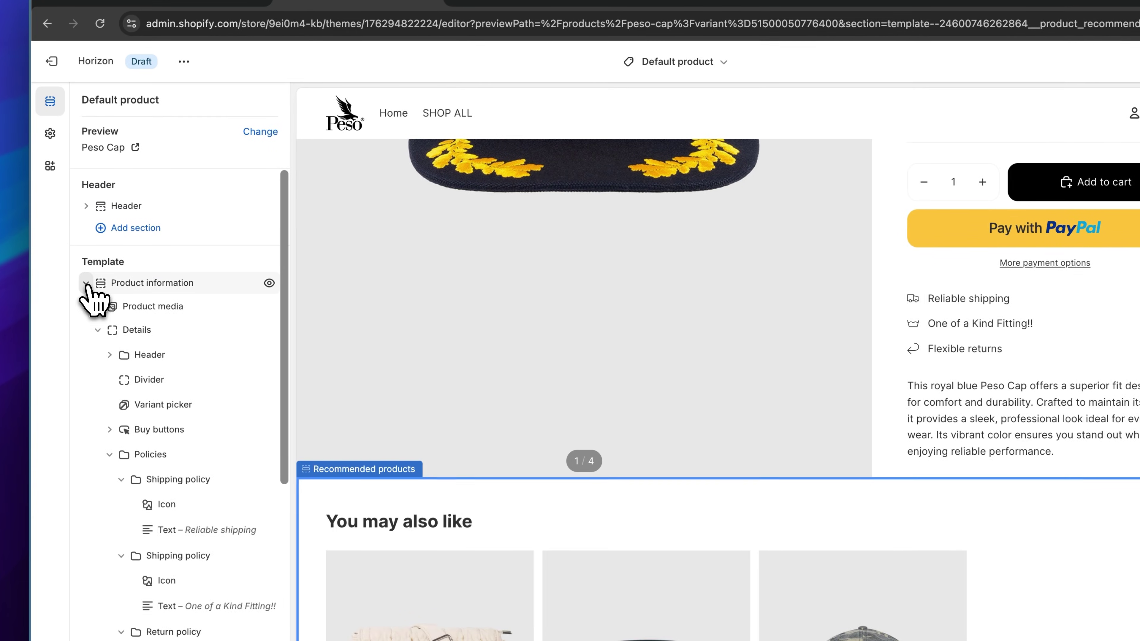
{"action": "left_click", "coordinate": [83, 259]}
{"action": "scroll", "coordinate": [727, 310], "scroll_direction": "down", "scroll_amount": 3}
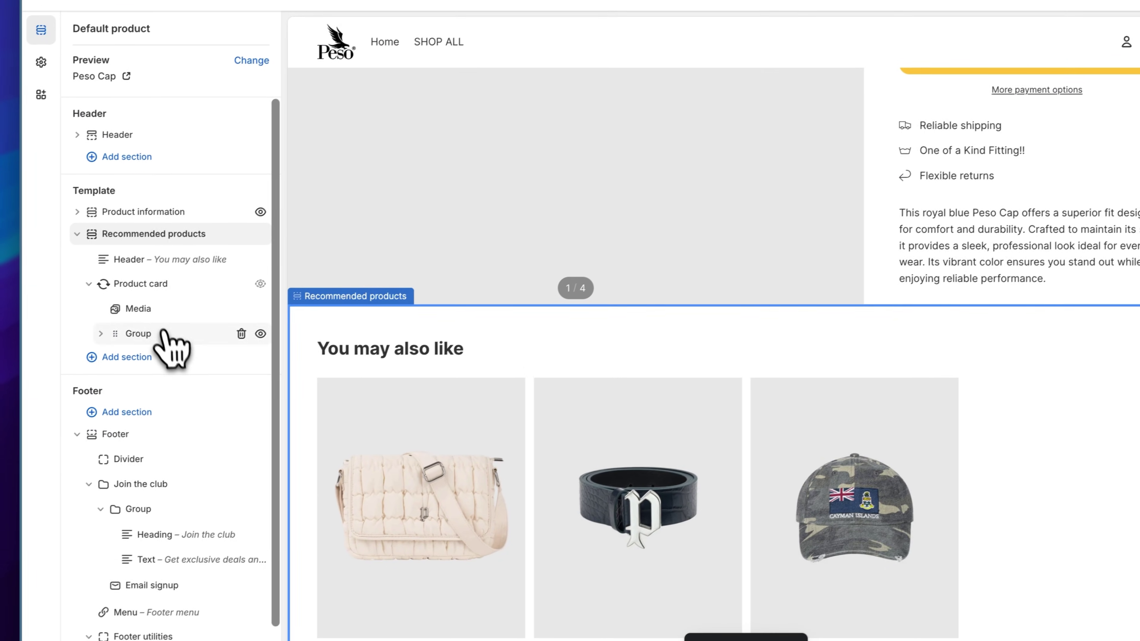
{"action": "left_click", "coordinate": [162, 353]}
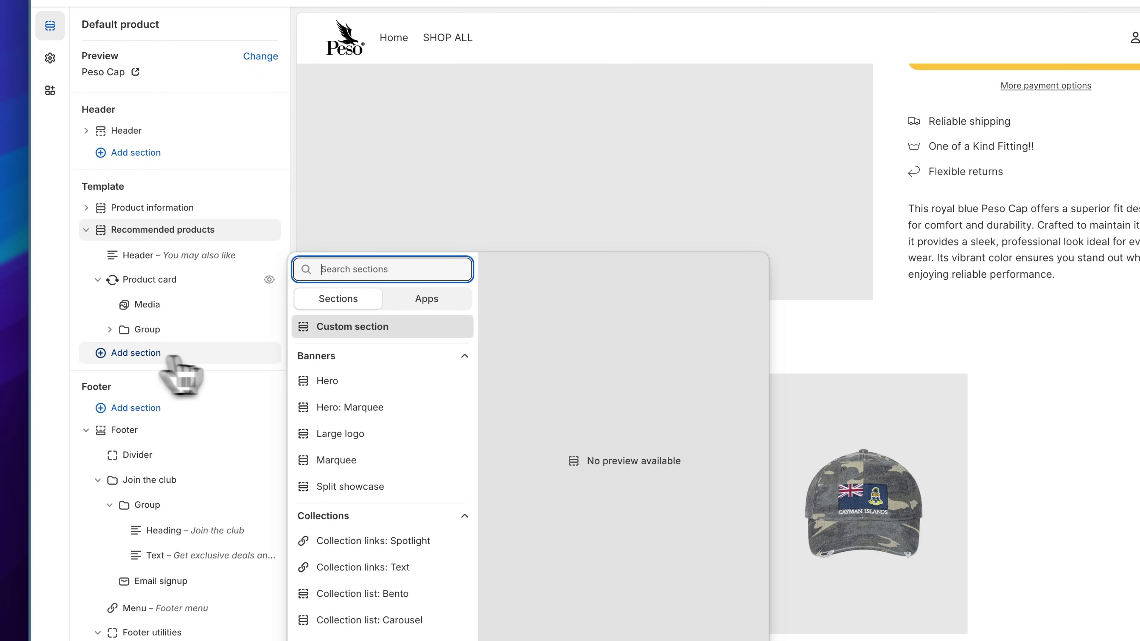
{"action": "scroll", "coordinate": [376, 436], "scroll_direction": "down", "scroll_amount": 3}
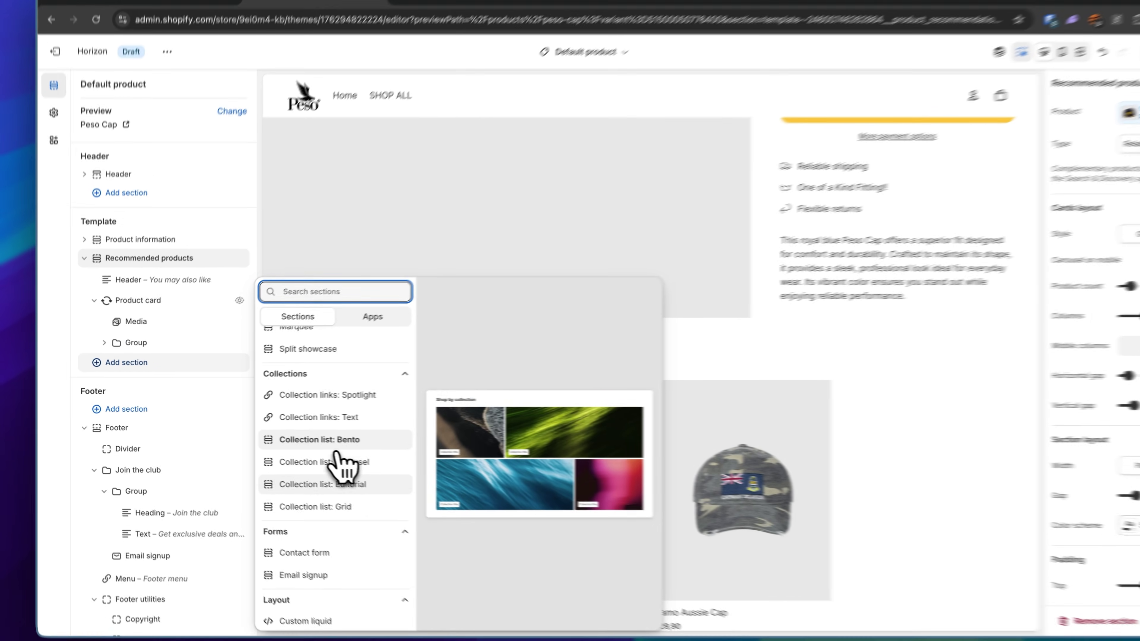
{"action": "scroll", "coordinate": [344, 465], "scroll_direction": "down", "scroll_amount": 10}
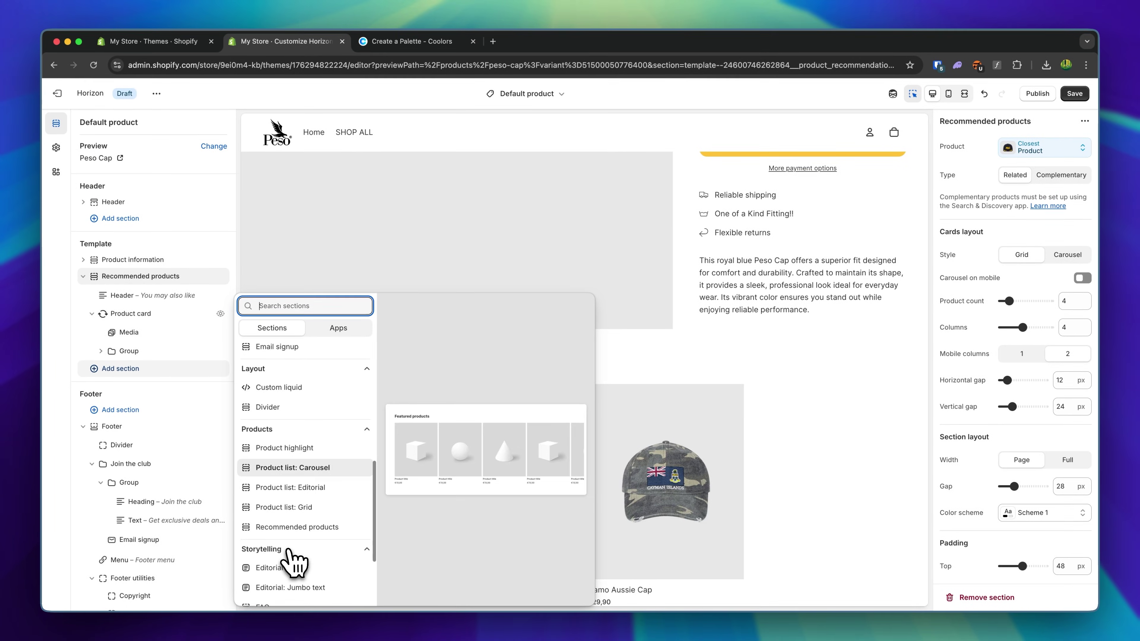
{"action": "scroll", "coordinate": [292, 560], "scroll_direction": "down", "scroll_amount": 1}
- Check the product page in the mobile preview and set the header logo's mobile height to 39 px
{"action": "scroll", "coordinate": [289, 554], "scroll_direction": "up", "scroll_amount": 15}
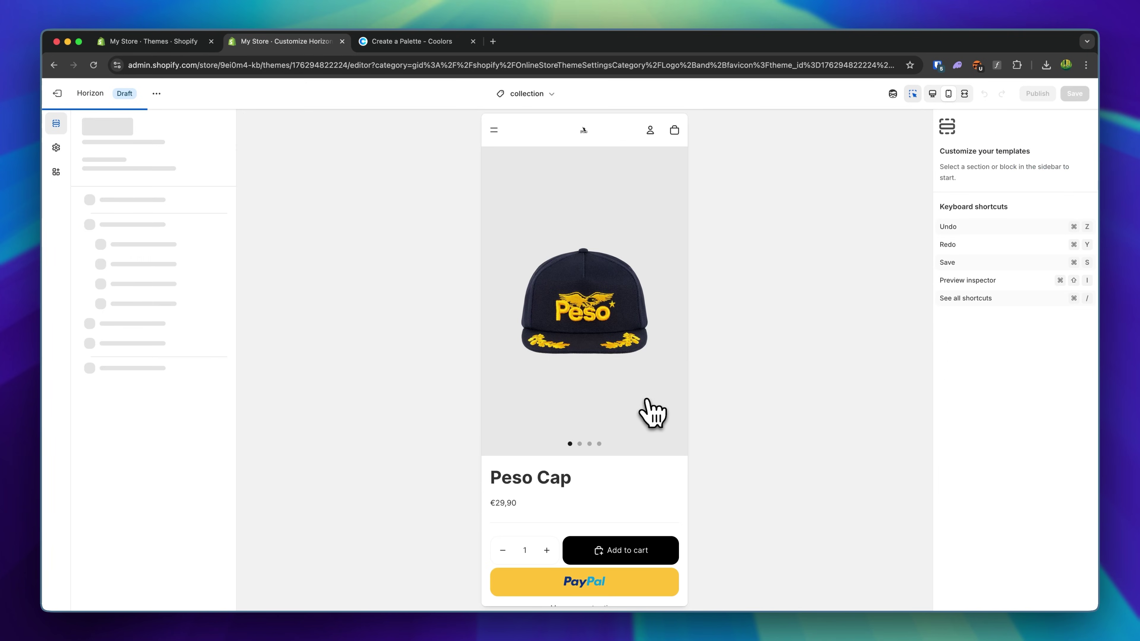
{"action": "scroll", "coordinate": [651, 412], "scroll_direction": "down", "scroll_amount": 15}
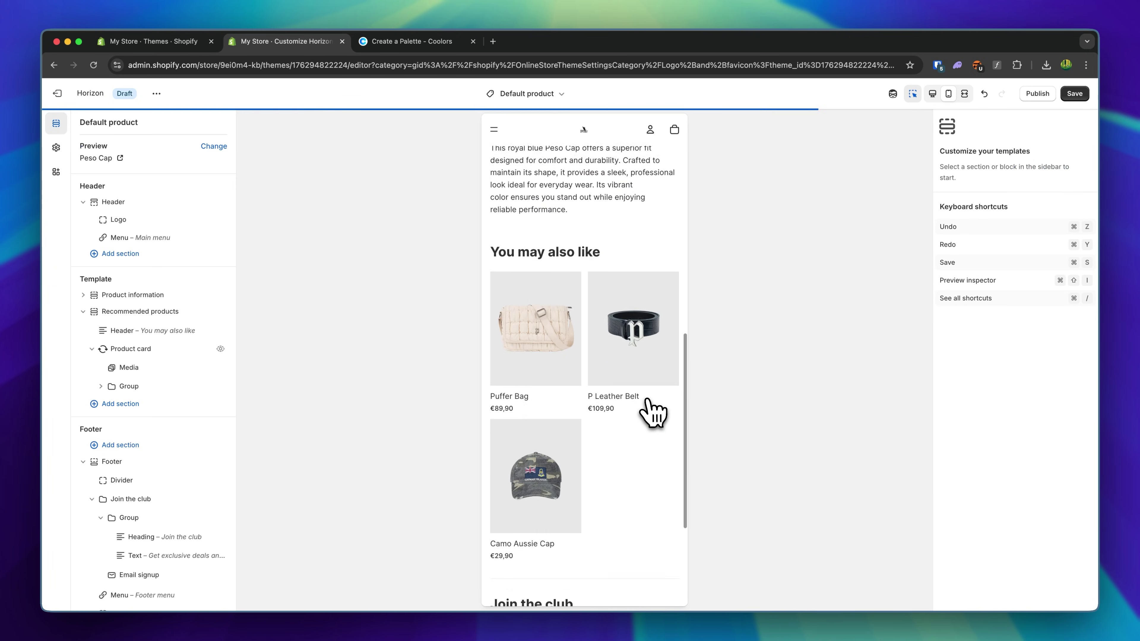
{"action": "scroll", "coordinate": [651, 224], "scroll_direction": "up", "scroll_amount": 15}
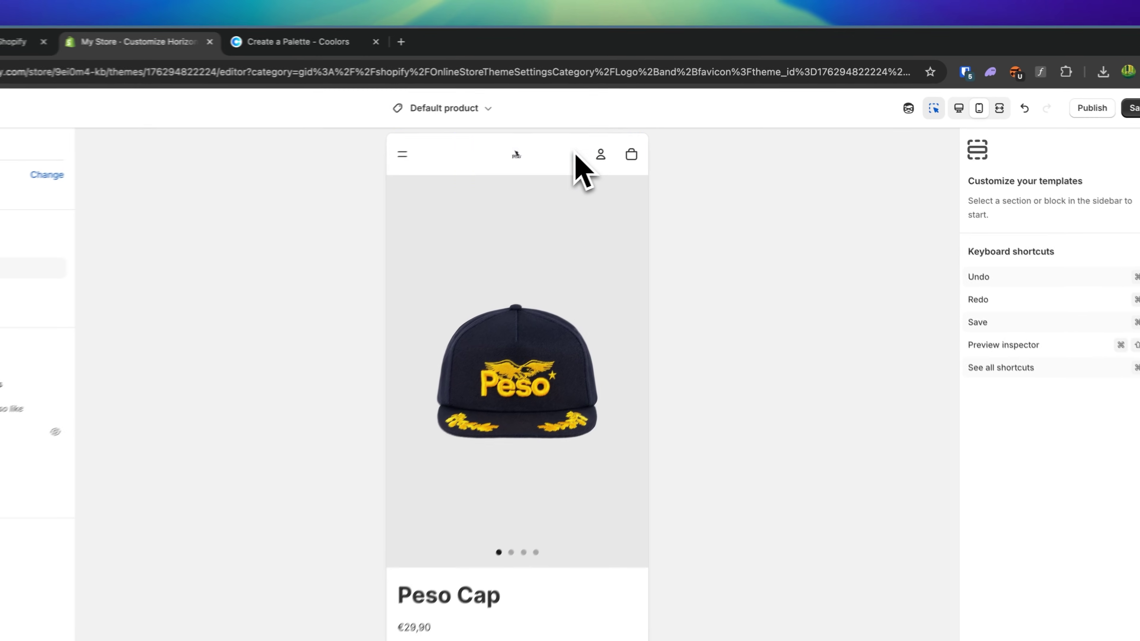
{"action": "left_click", "coordinate": [633, 141]}
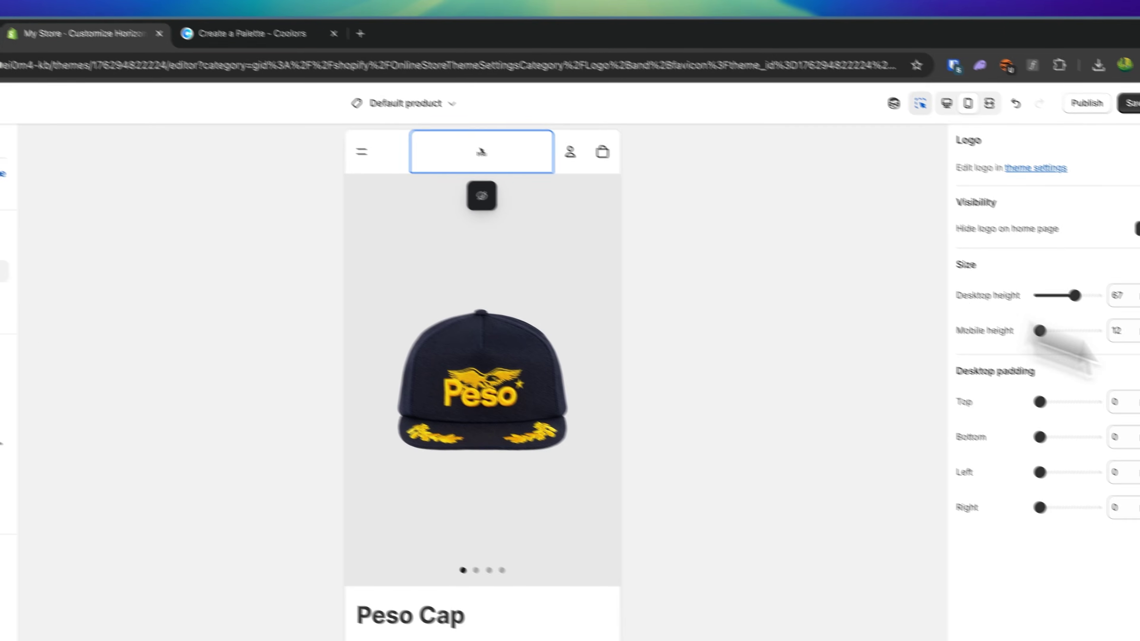
{"action": "left_click_drag", "start_coordinate": [1058, 338], "coordinate": [1082, 341]}
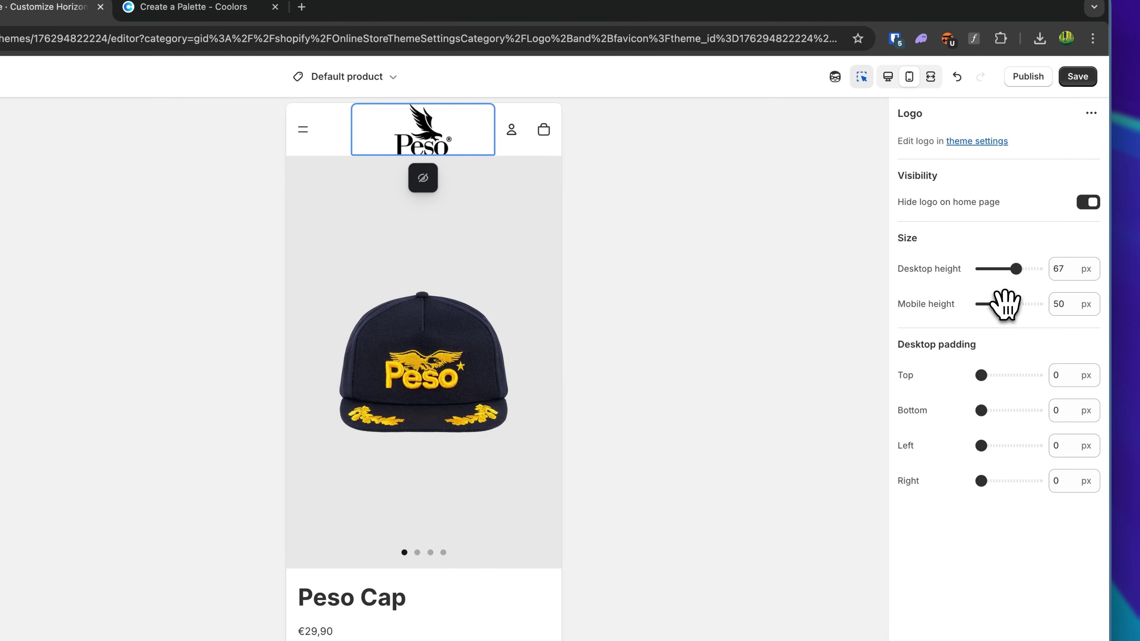
{"action": "left_click_drag", "start_coordinate": [1005, 304], "coordinate": [1001, 305]}
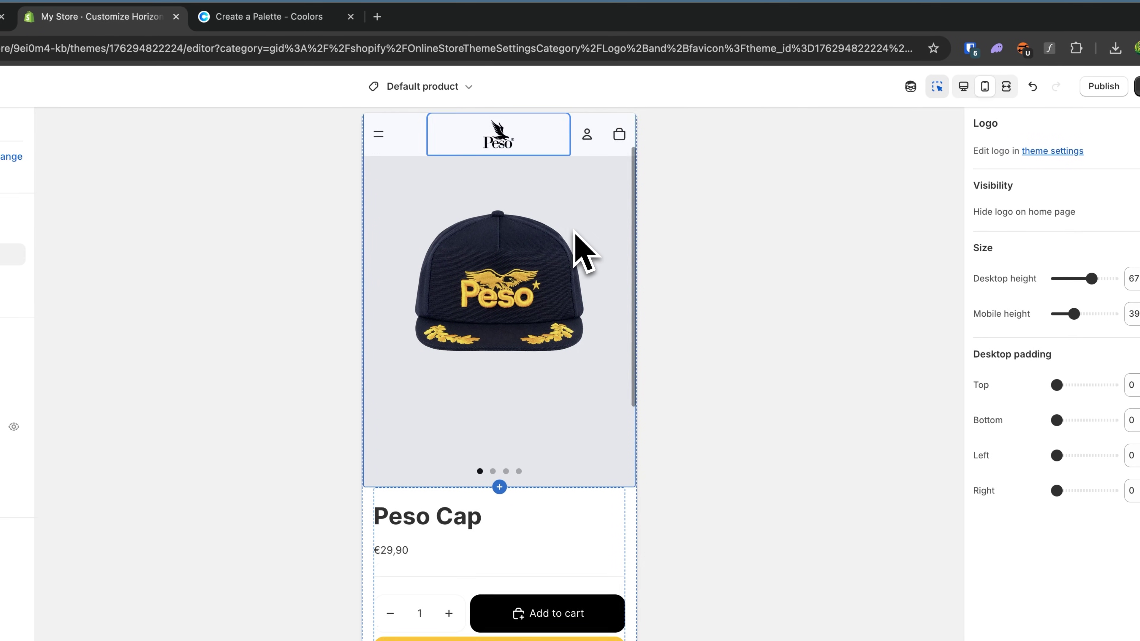
- Open the Header section's settings and review the whole Peso Cap page with the resized logo in the mobile preview
{"action": "left_click", "coordinate": [420, 159]}
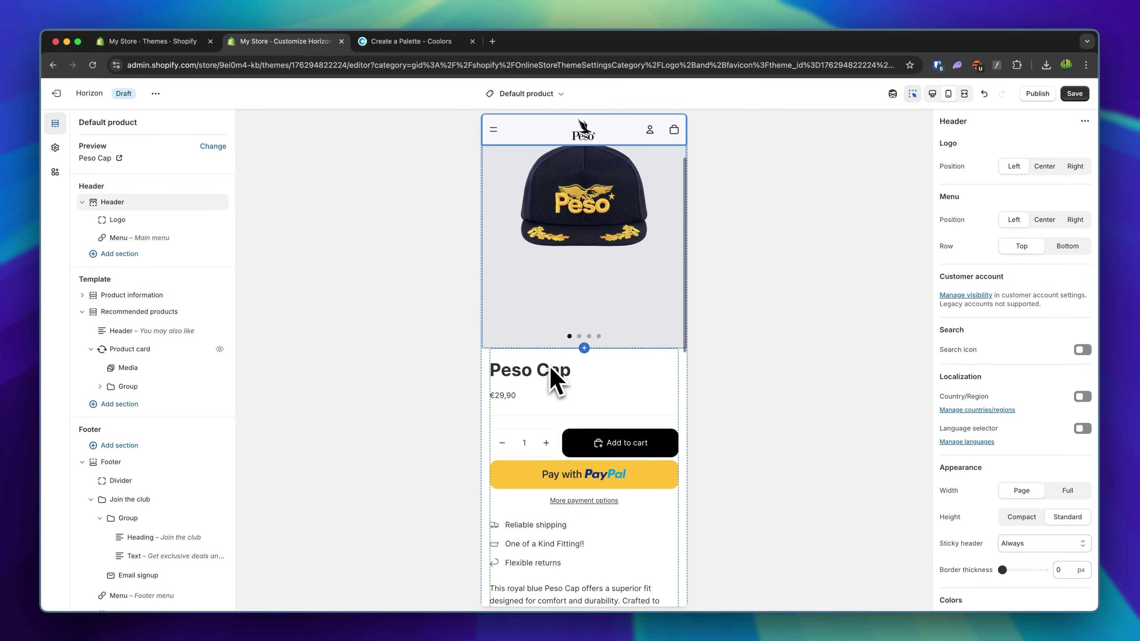
{"action": "scroll", "coordinate": [554, 380], "scroll_direction": "down", "scroll_amount": 10}
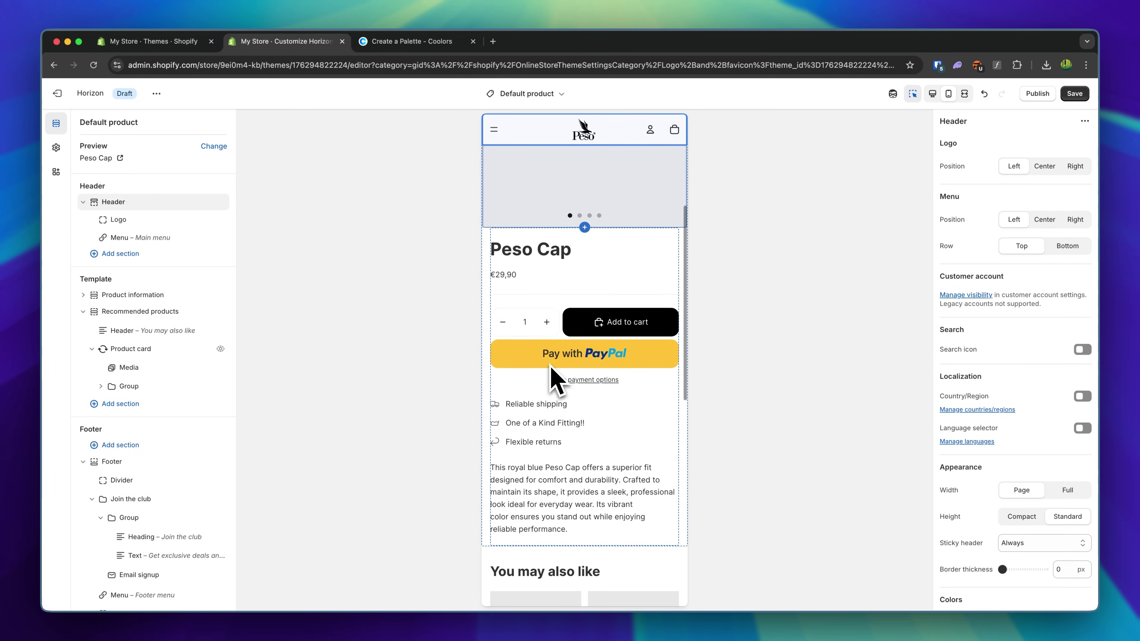
{"action": "scroll", "coordinate": [555, 379], "scroll_direction": "up", "scroll_amount": 10}
{"action": "scroll", "coordinate": [555, 379], "scroll_direction": "down", "scroll_amount": 12}
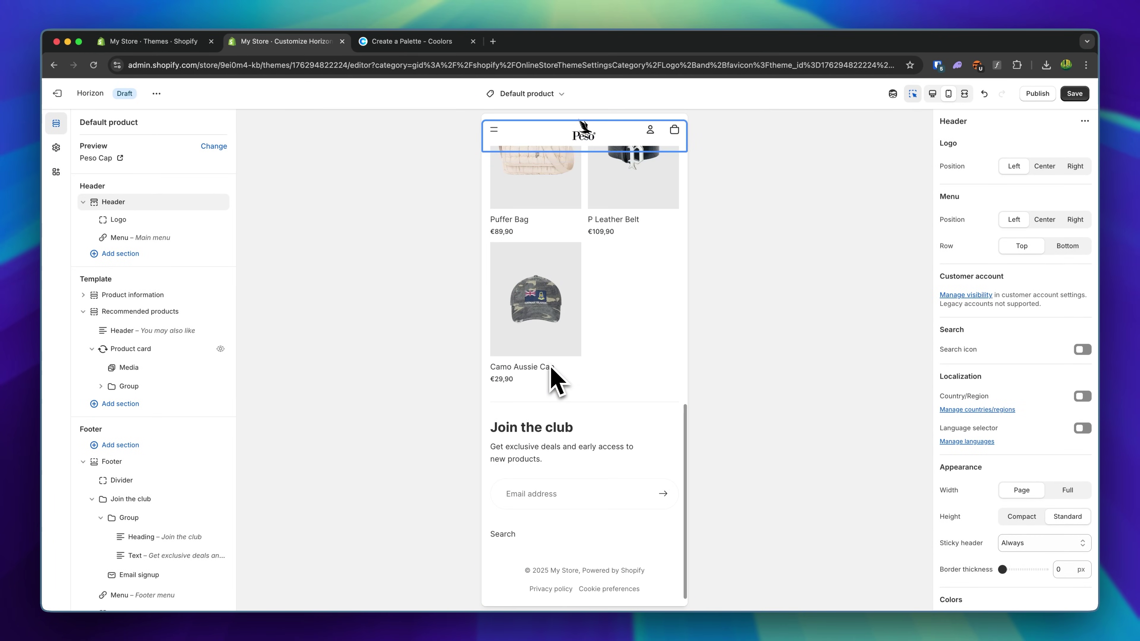
{"action": "scroll", "coordinate": [550, 366], "scroll_direction": "up", "scroll_amount": 15}
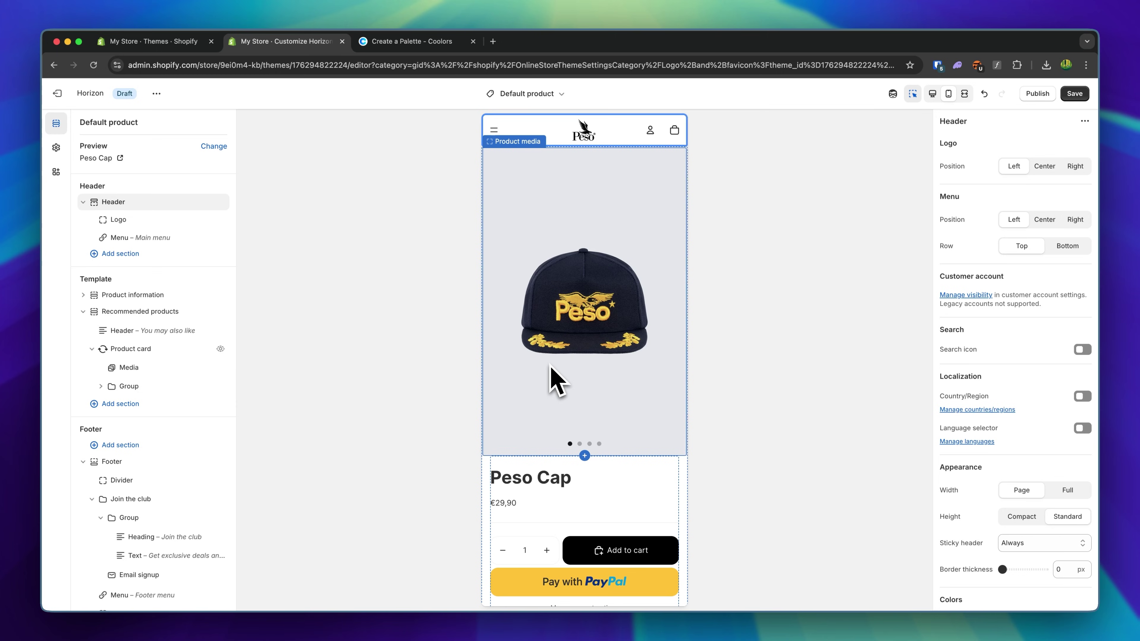